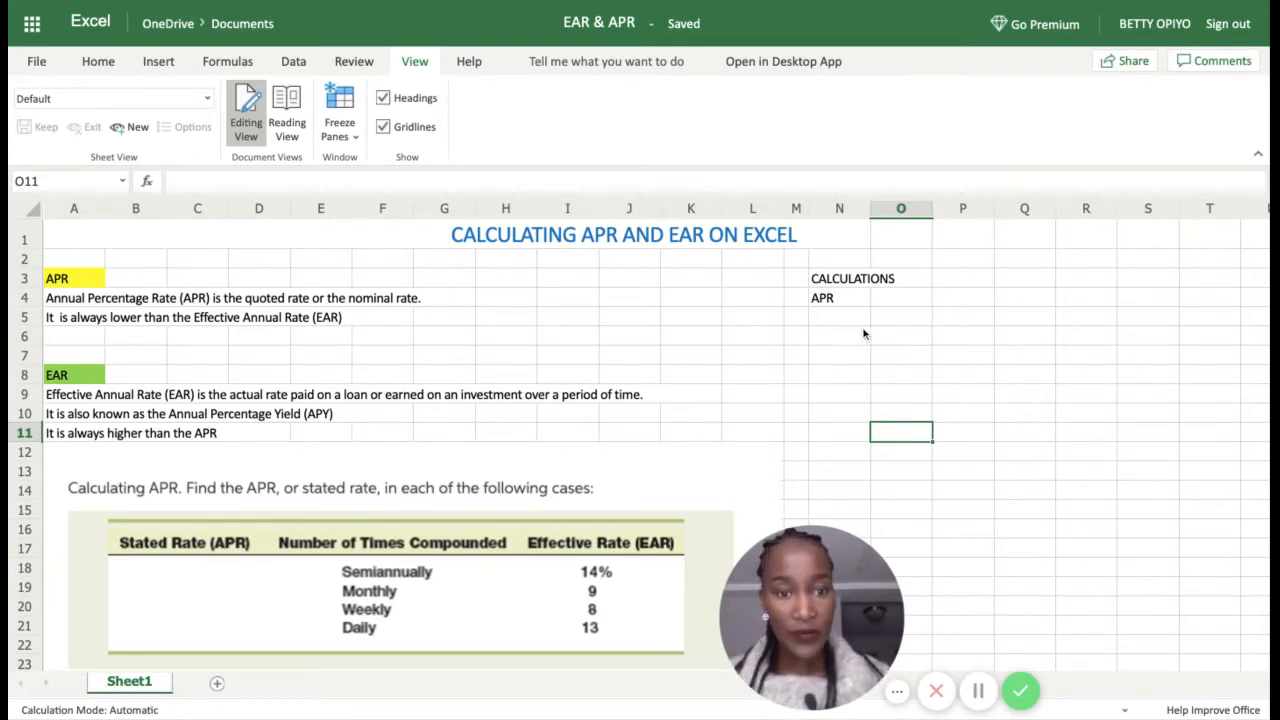
# Step: Replace the APR label in N4 with EAR and enter 14% beside it in O4
pyautogui.moveTo(819, 605); pyautogui.dragTo(833, 606)
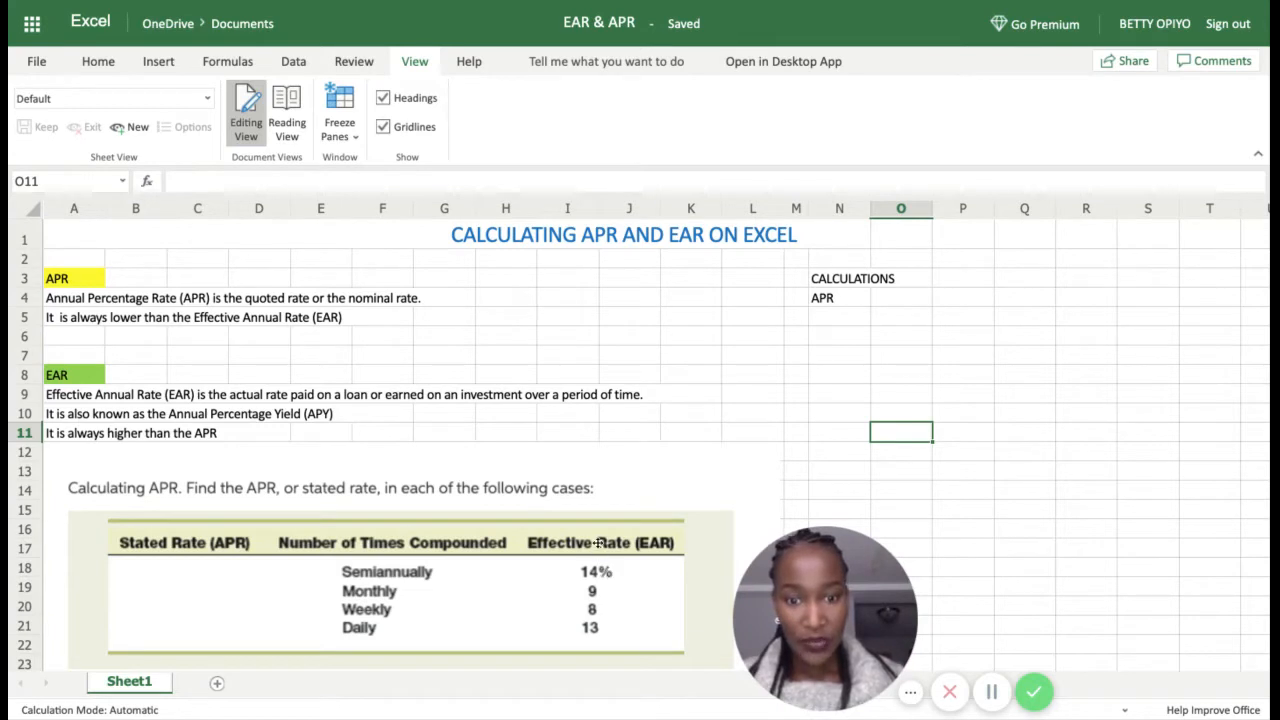
pyautogui.click(834, 300)
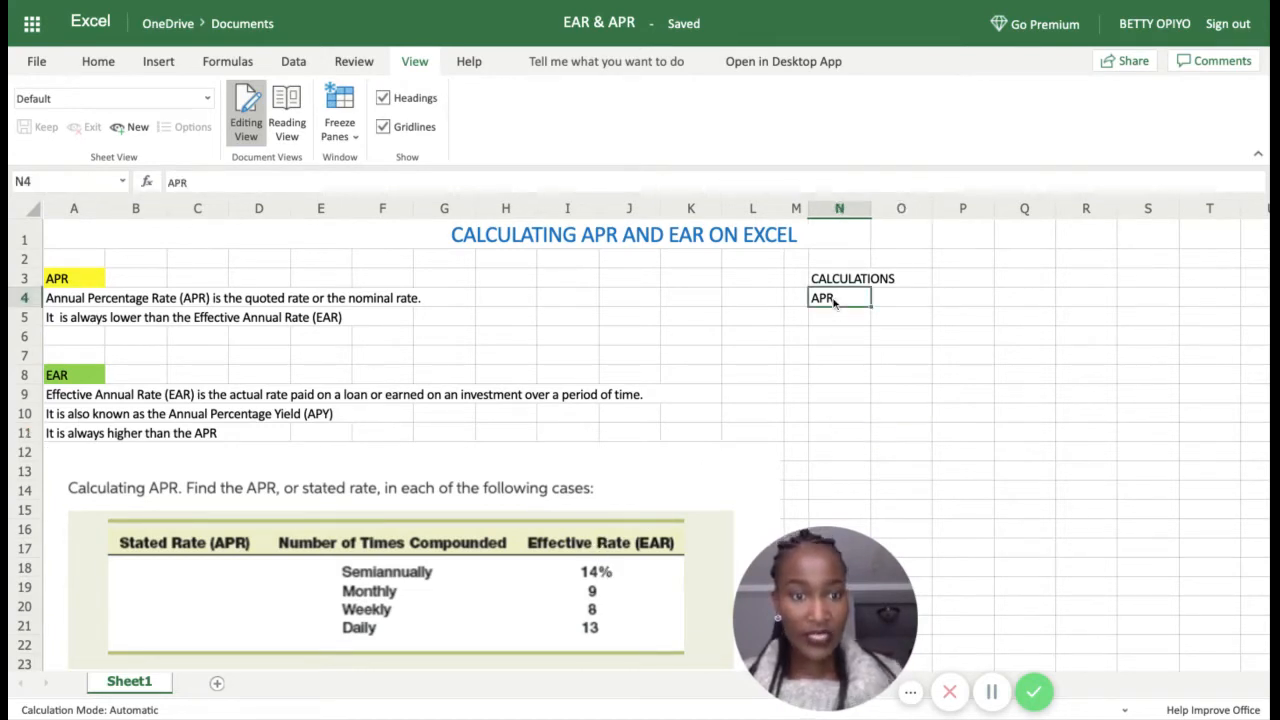
pyautogui.press('Delete')
pyautogui.write('EAR')
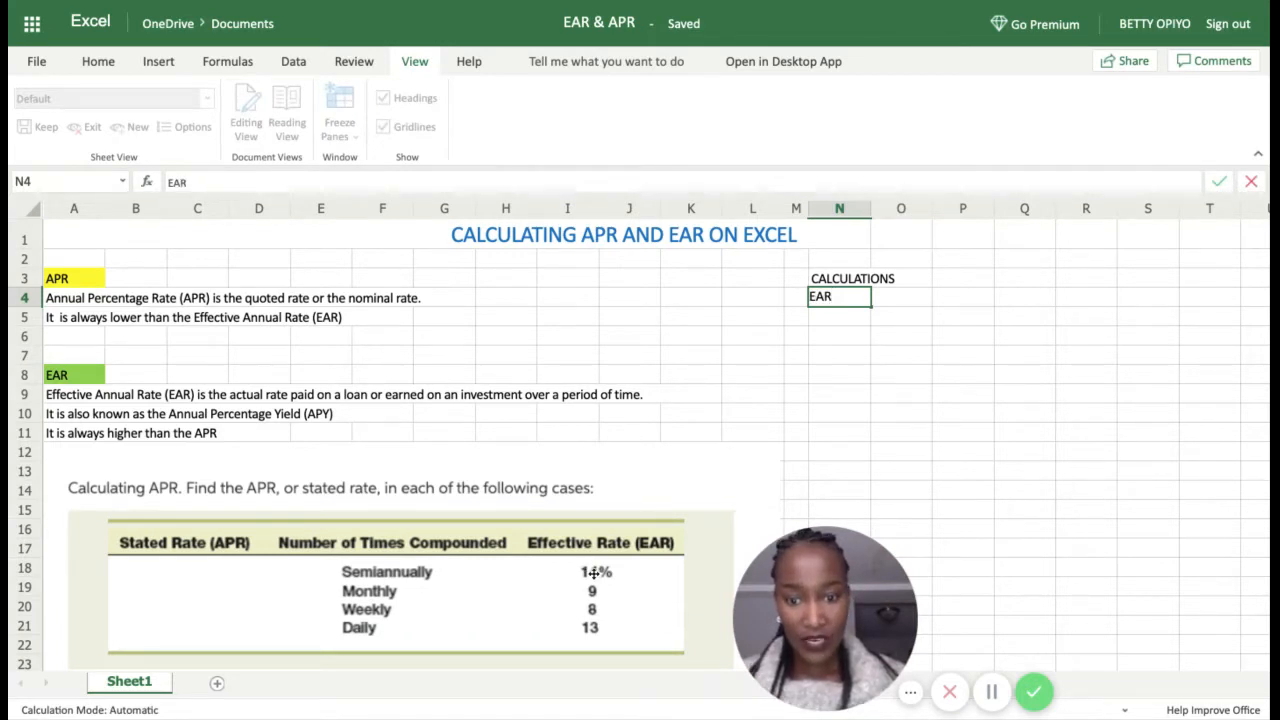
pyautogui.click(892, 298)
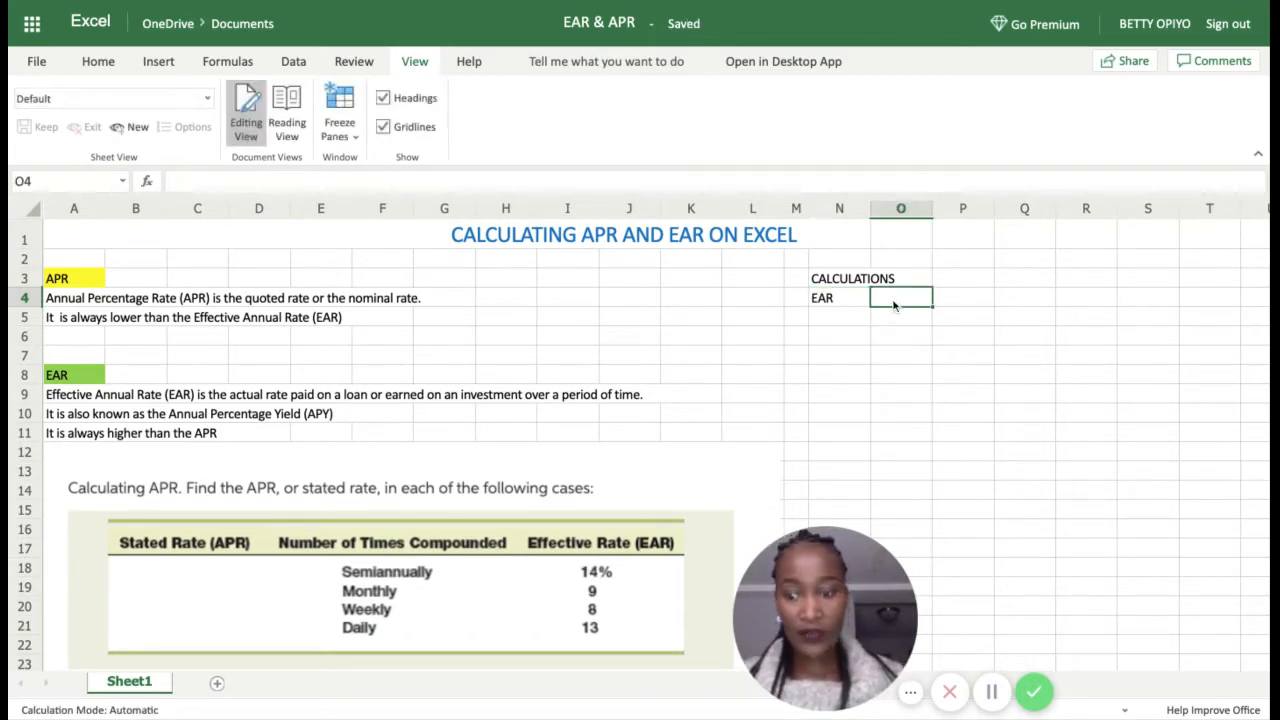
pyautogui.write('14')
pyautogui.press('Return')
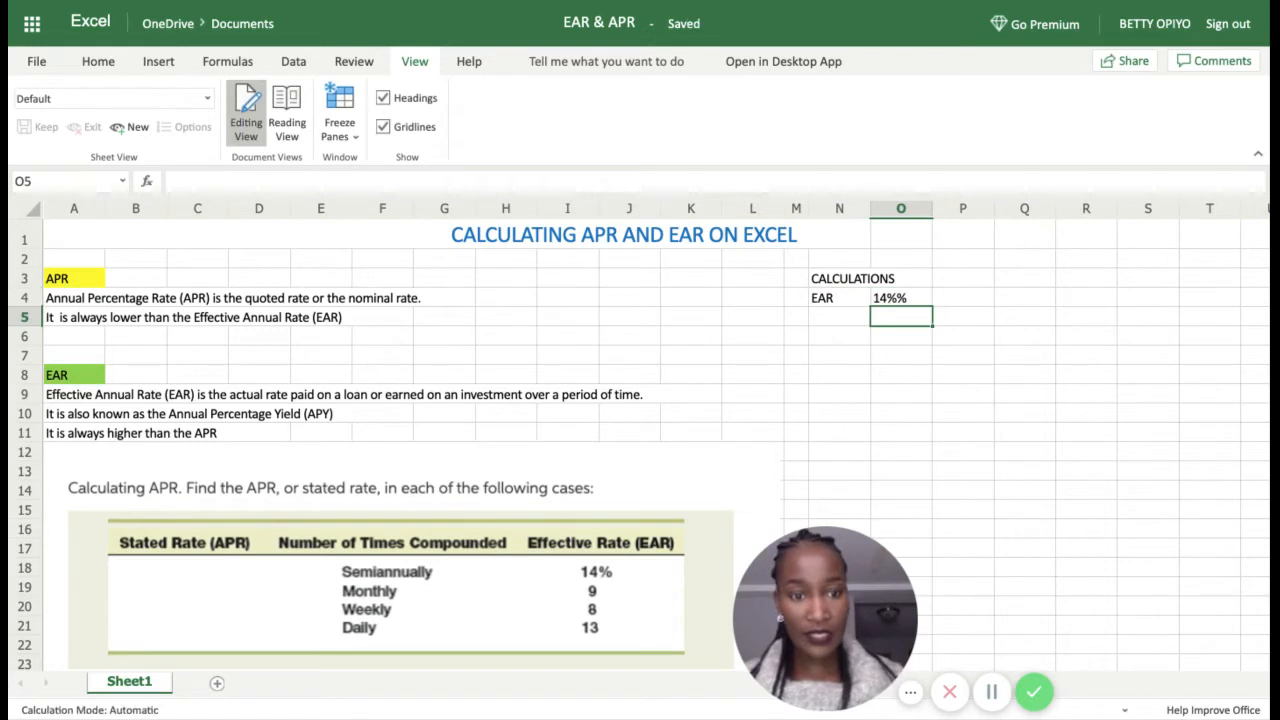
pyautogui.doubleClick(898, 297)
pyautogui.press('BackSpace')
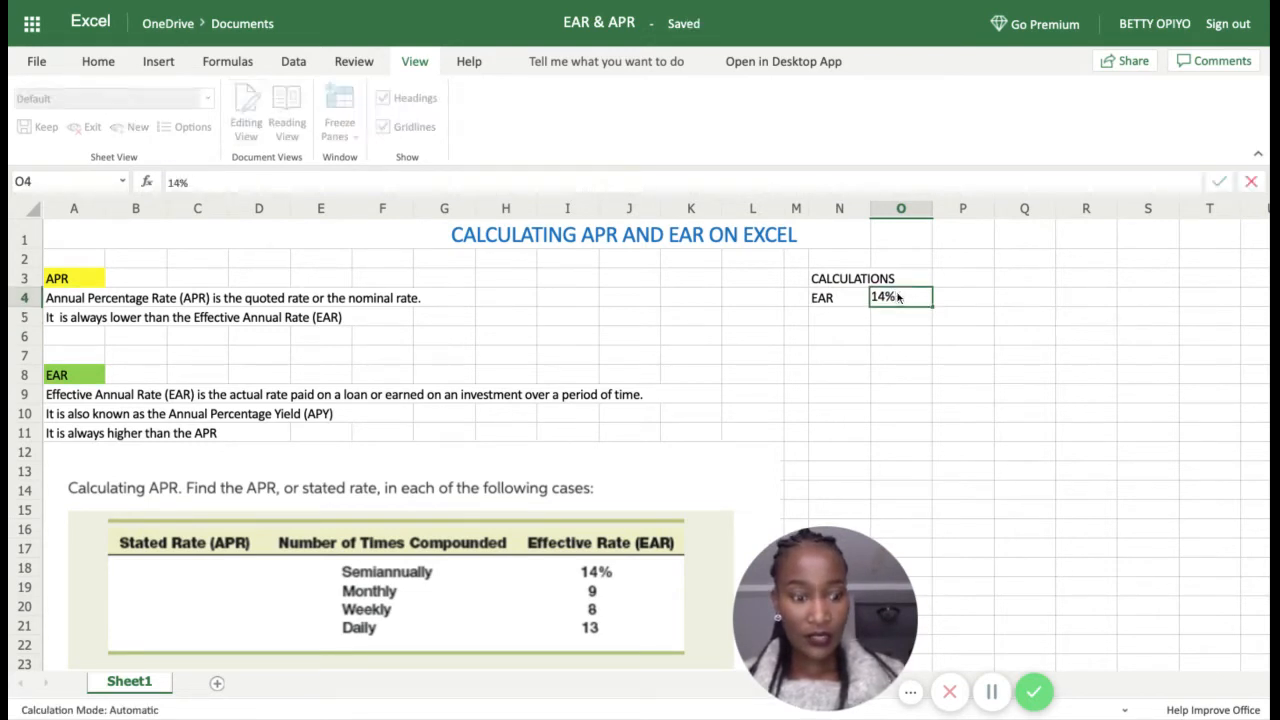
pyautogui.press('Return')
# Step: Add the n label with 2 periods in row 5 and an APR label in N6
pyautogui.click(846, 317)
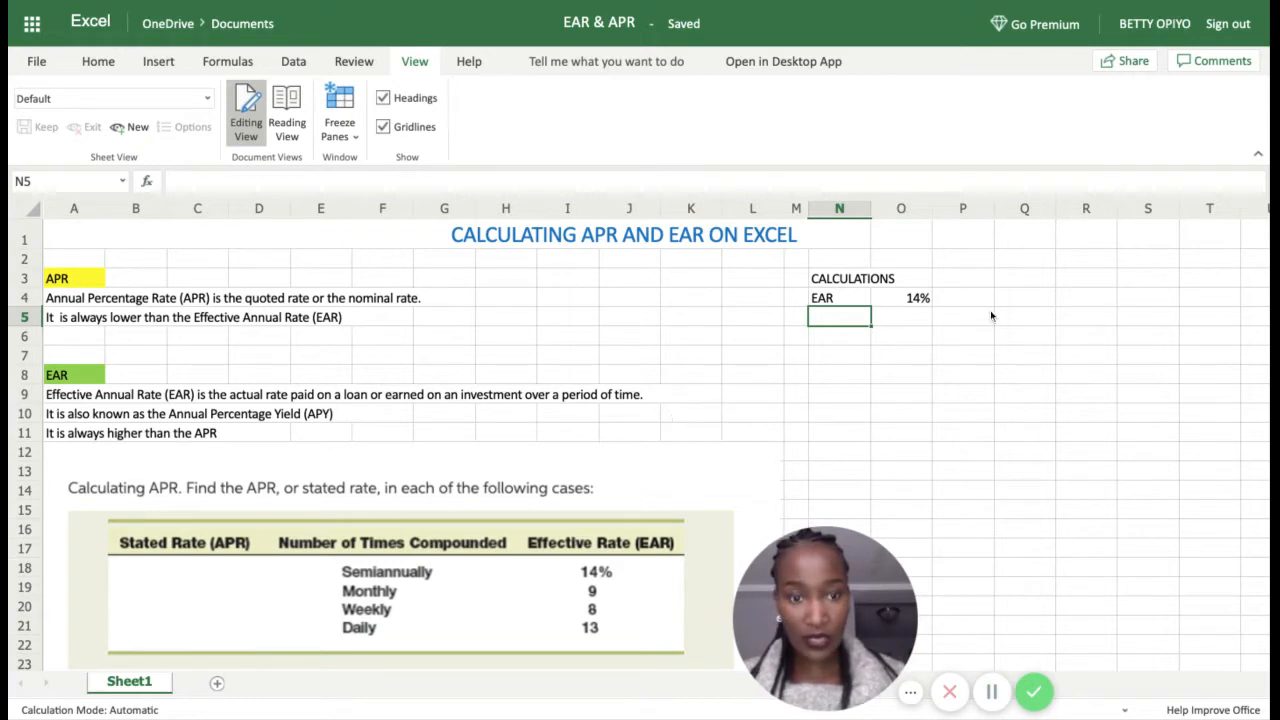
pyautogui.write('N')
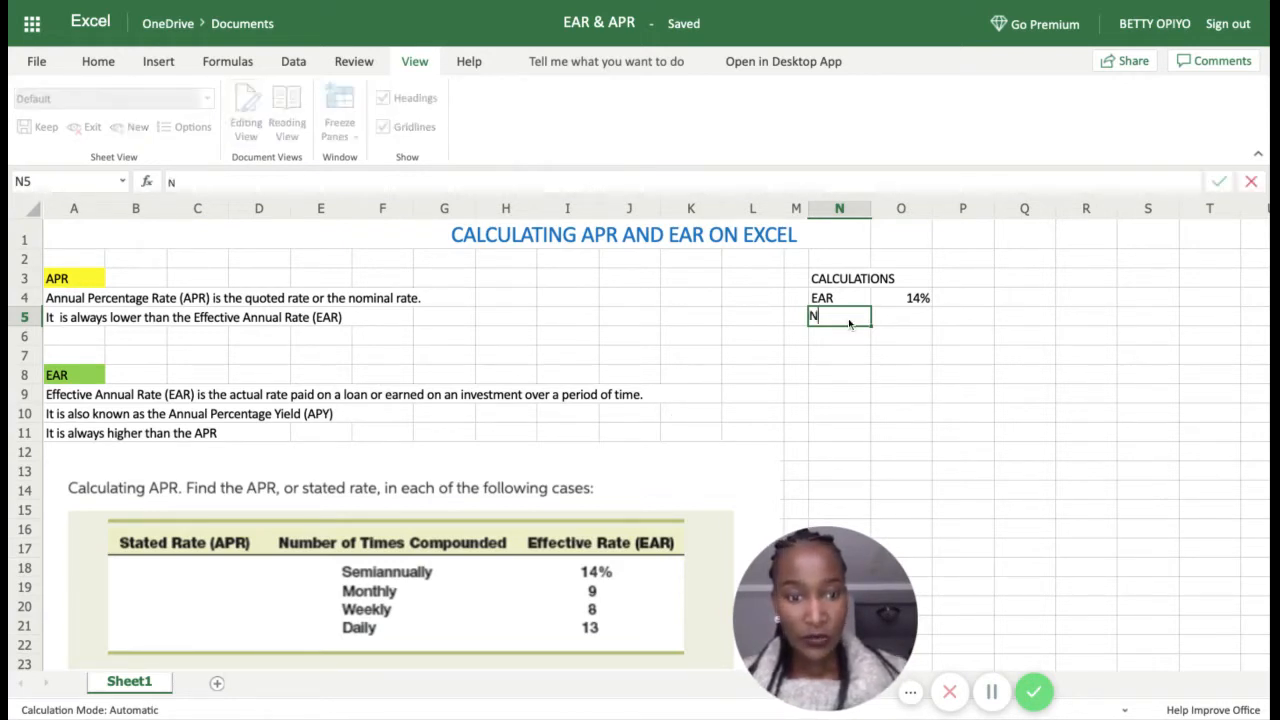
pyautogui.press('BackSpace')
pyautogui.write('n')
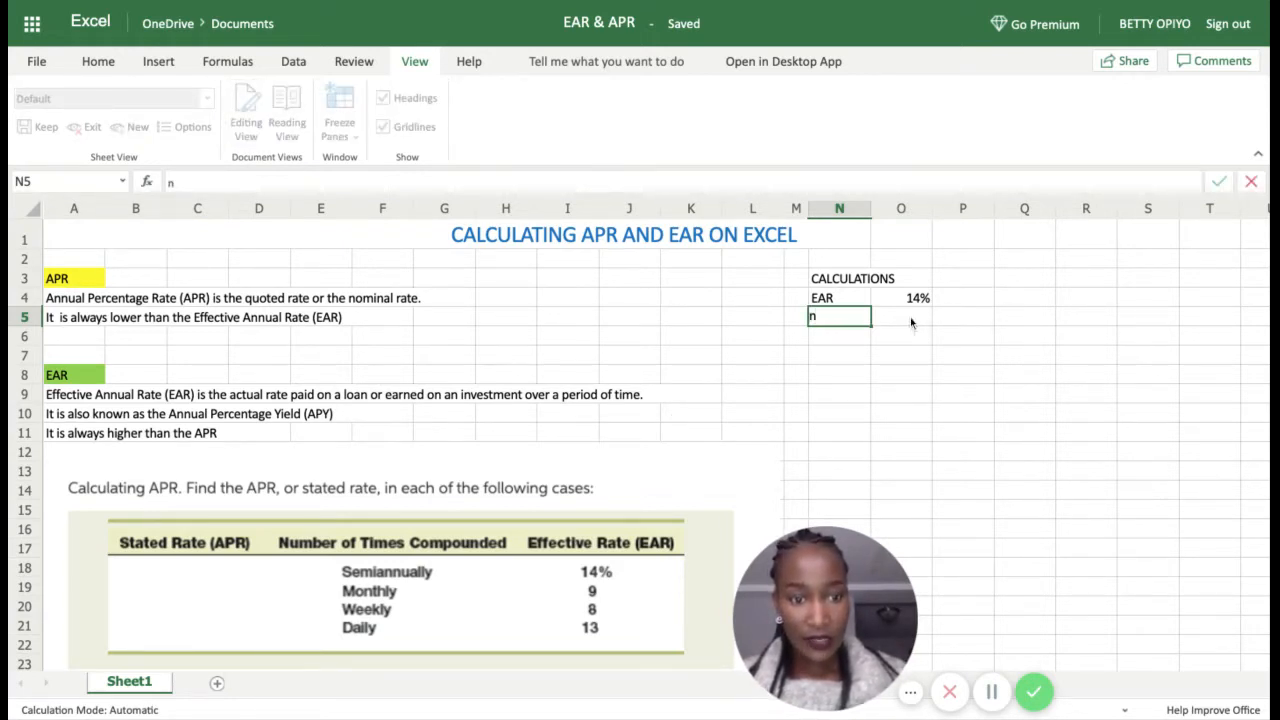
pyautogui.click(910, 317)
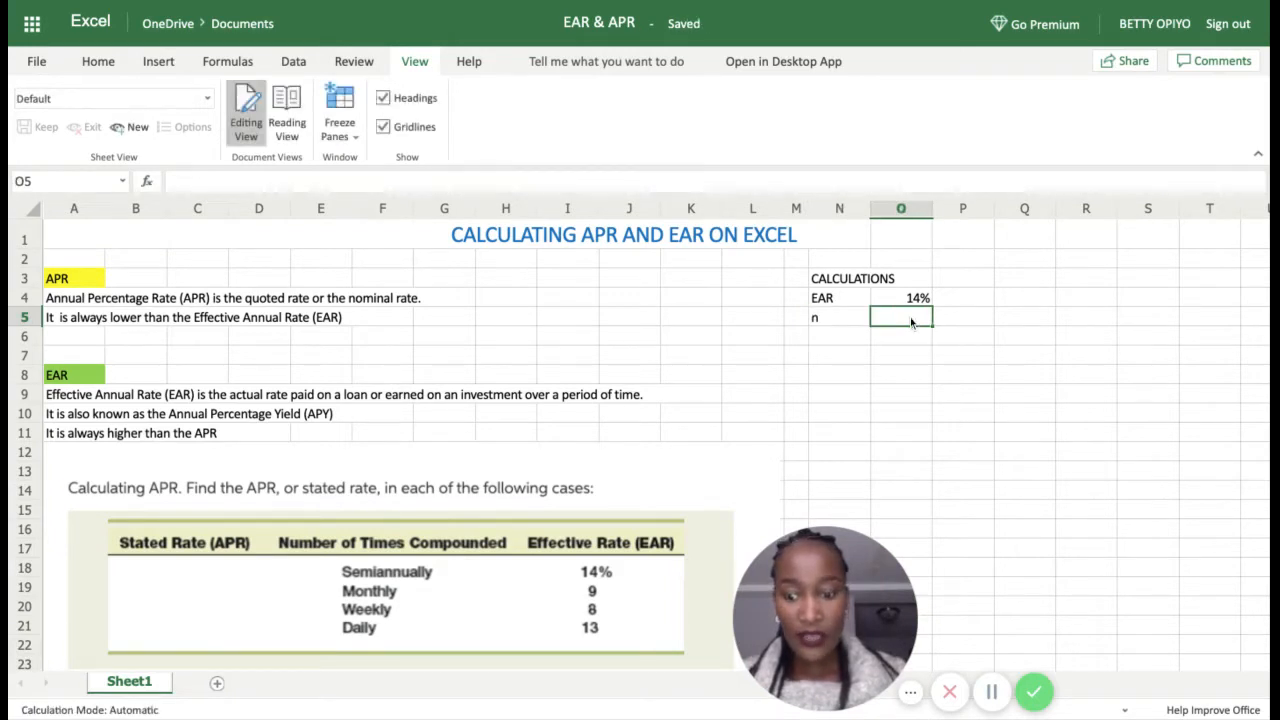
pyautogui.write('2')
pyautogui.press('Return')
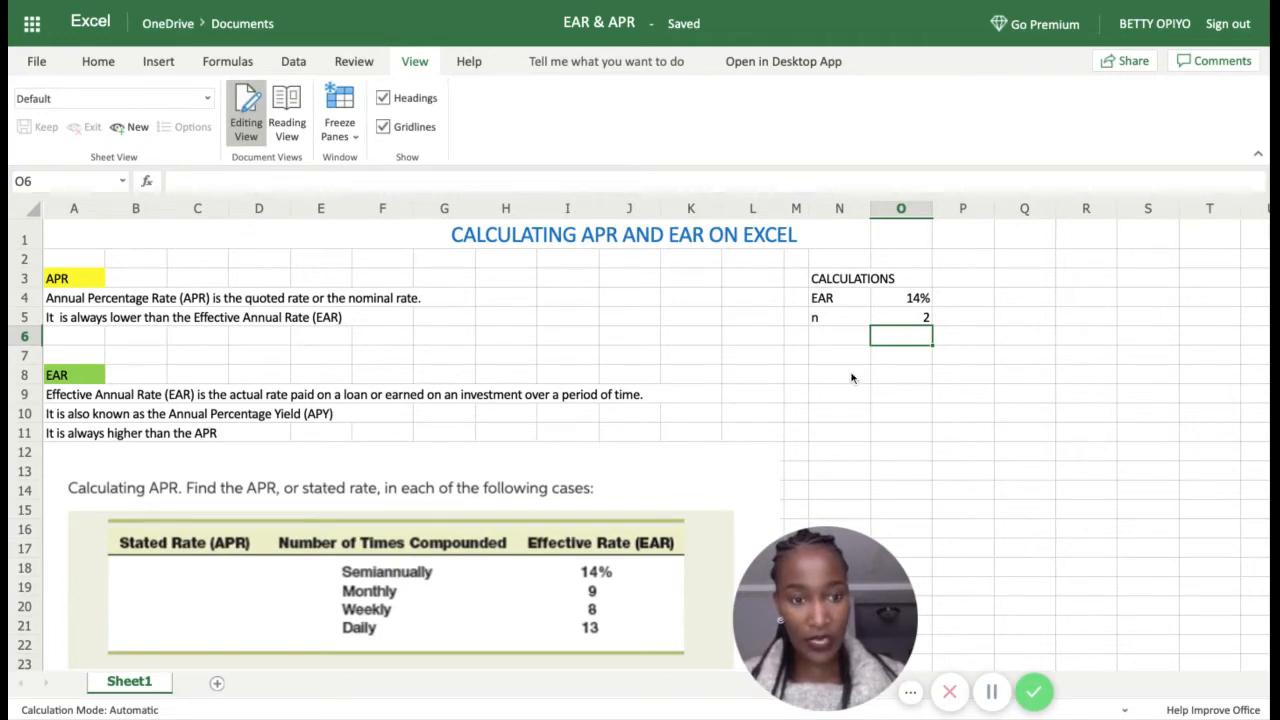
pyautogui.click(836, 340)
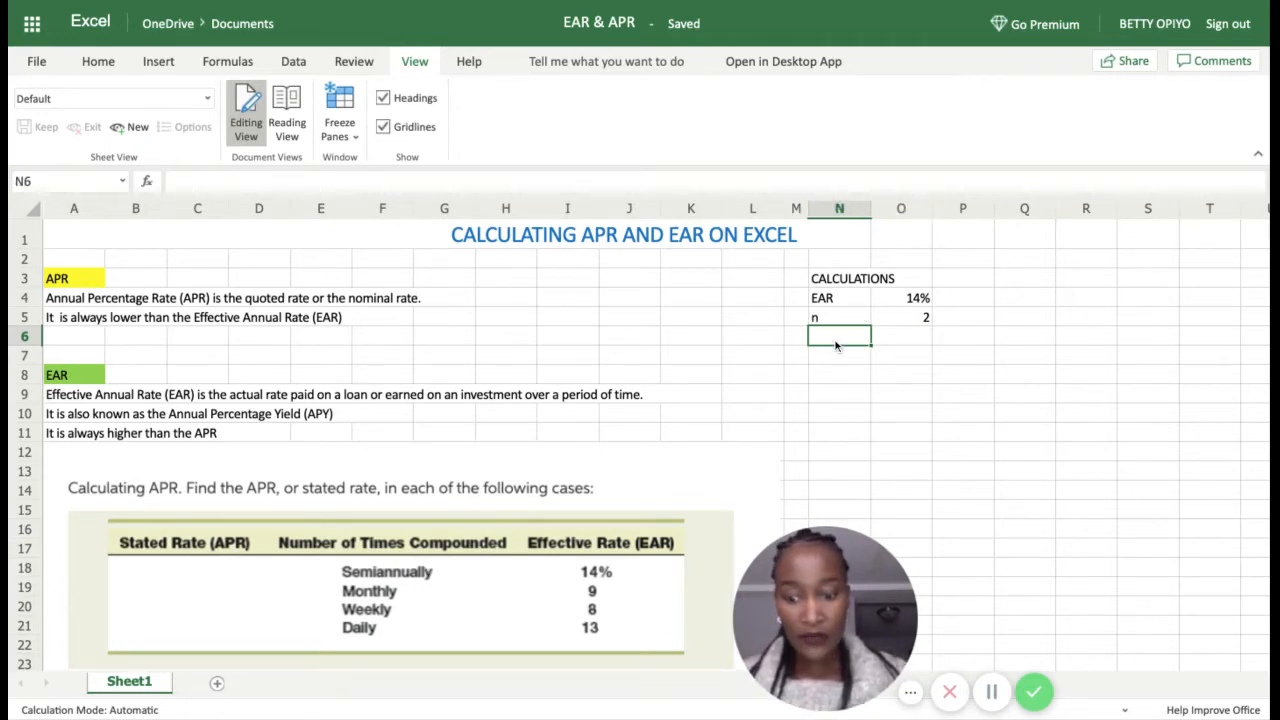
pyautogui.write('APR')
pyautogui.press('Return')
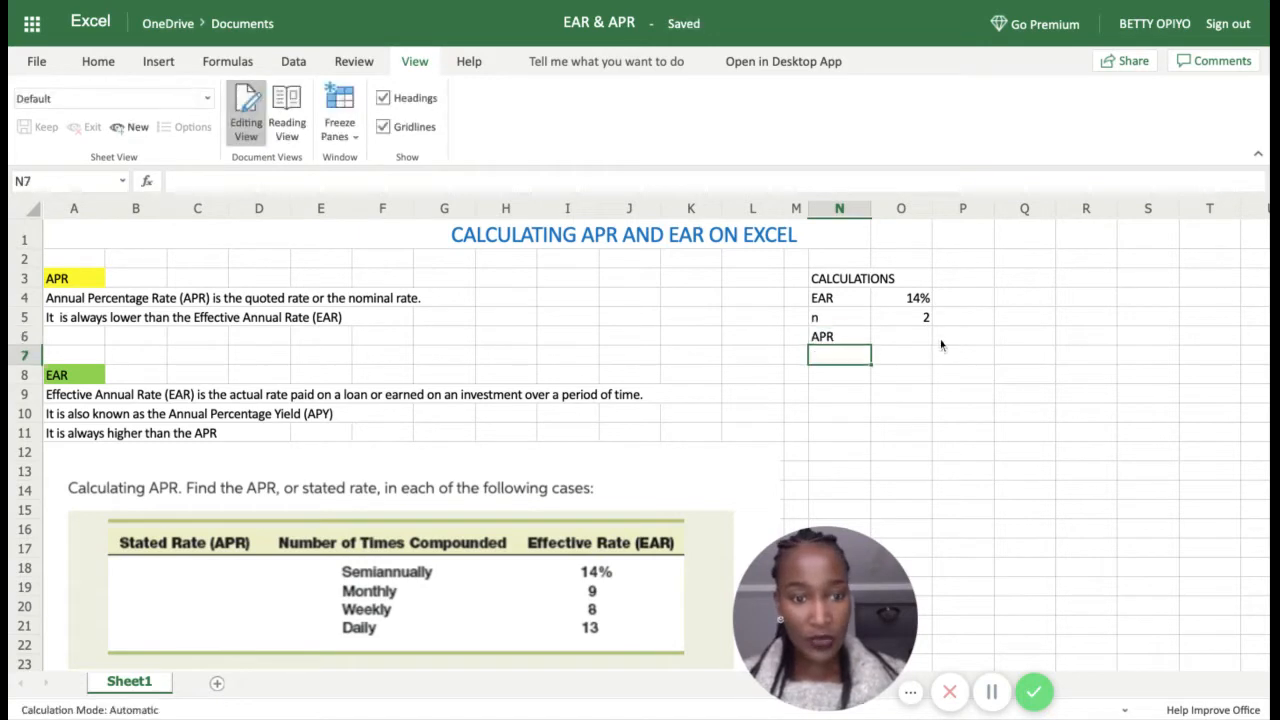
pyautogui.click(906, 340)
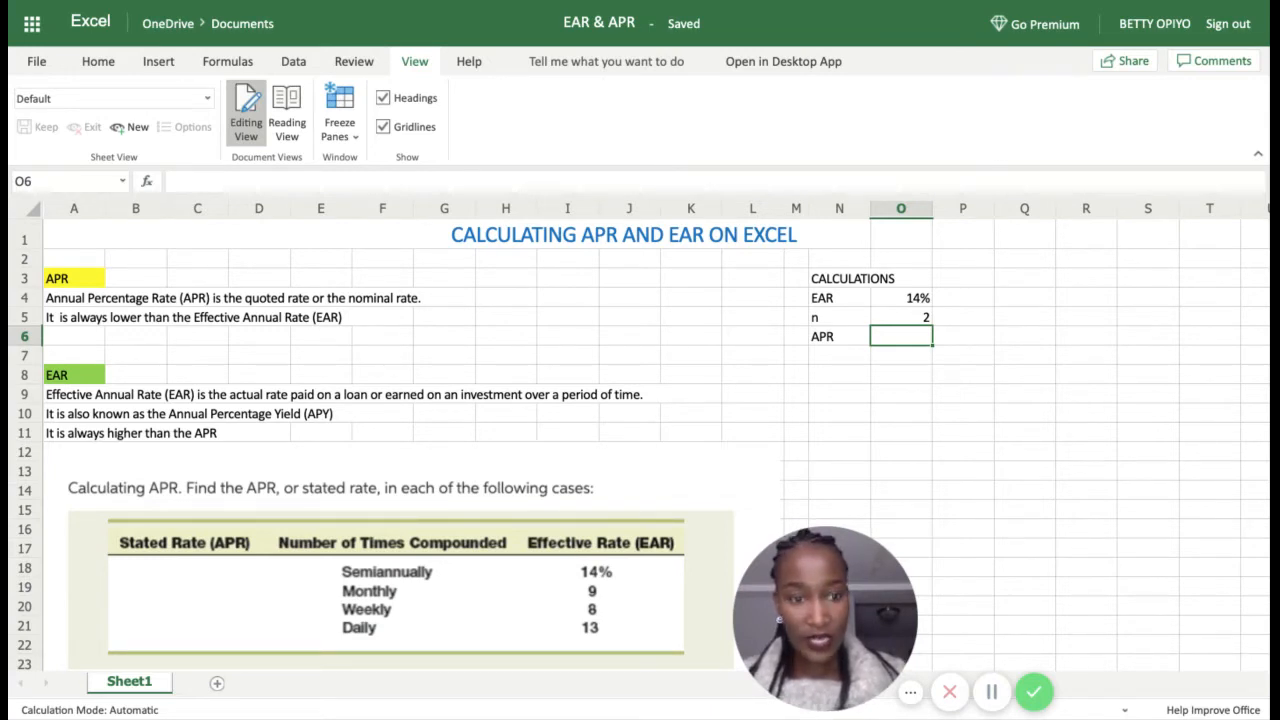
# Step: Enter =NOMINAL(O4,O5) in O6, returning an APR of 13.54%
pyautogui.write('=')
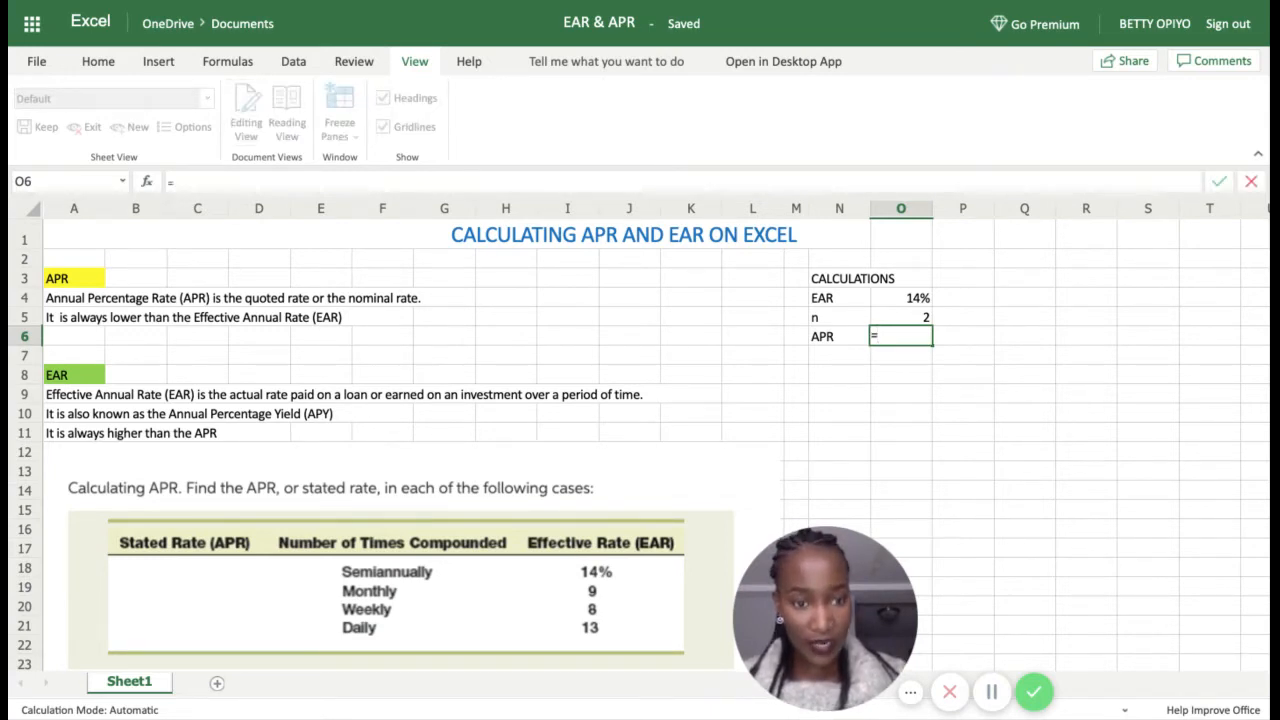
pyautogui.write('NO')
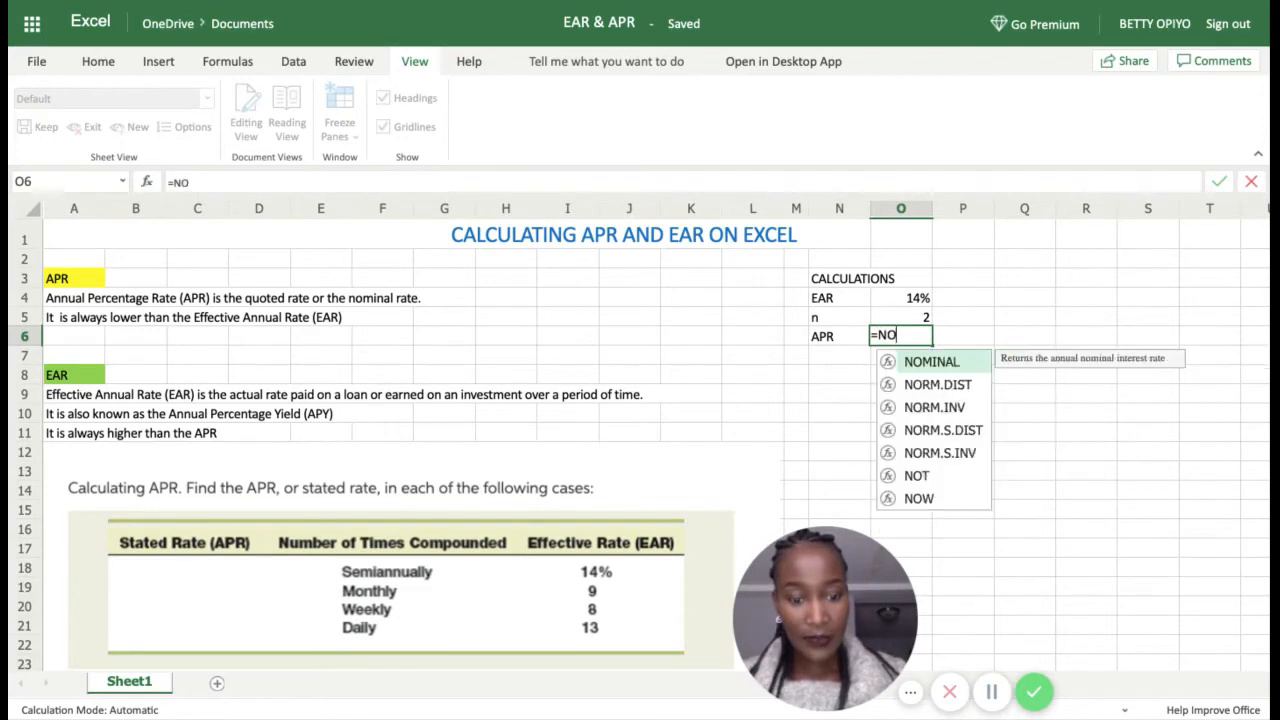
pyautogui.write('M')
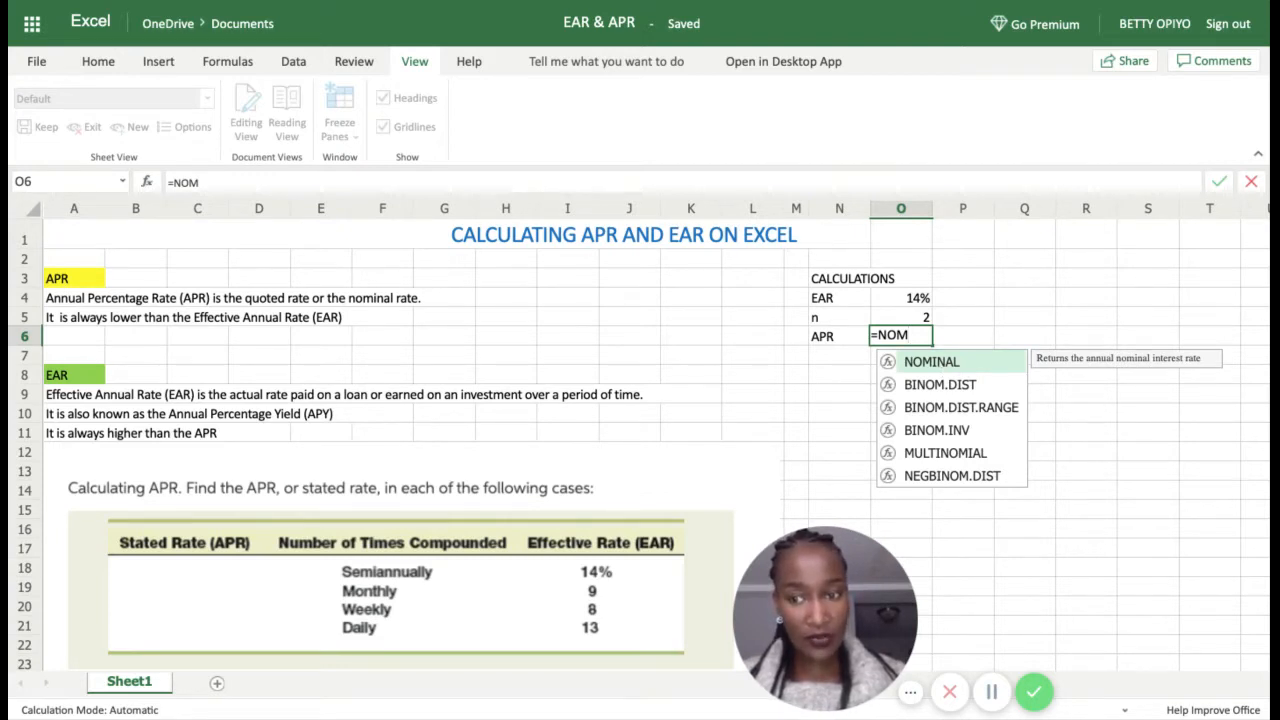
pyautogui.press('Tab')
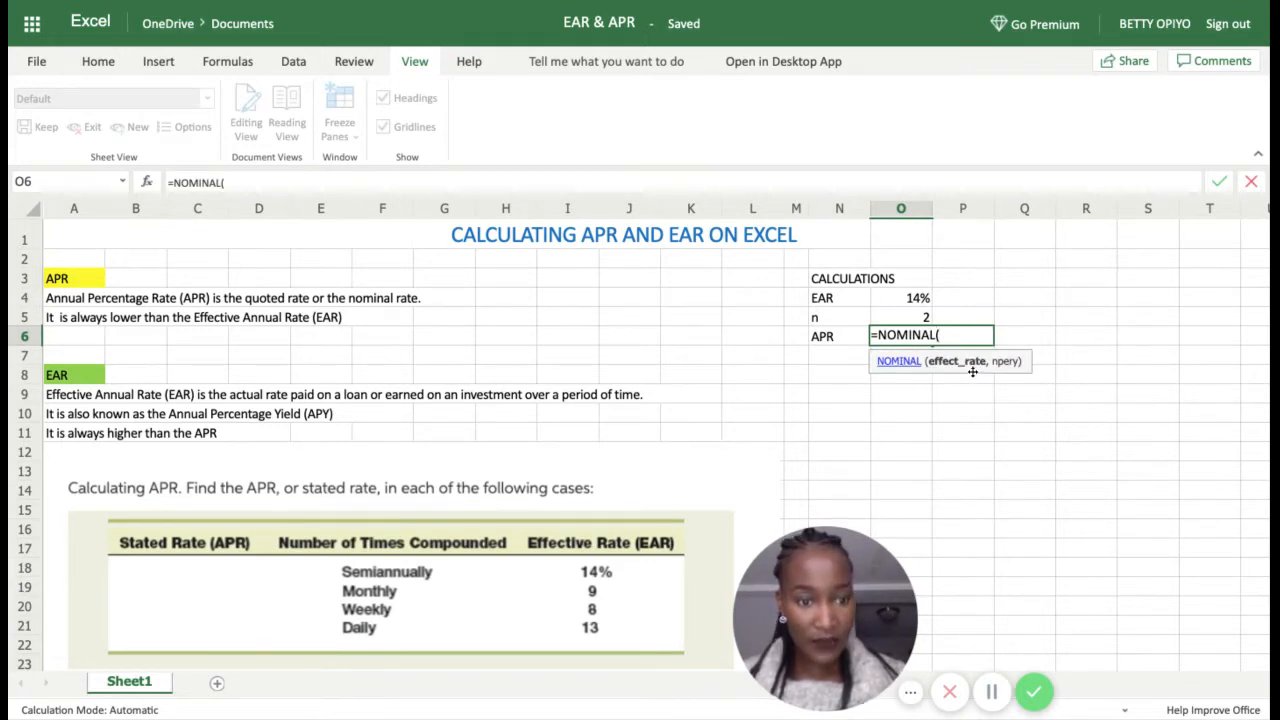
pyautogui.click(907, 298)
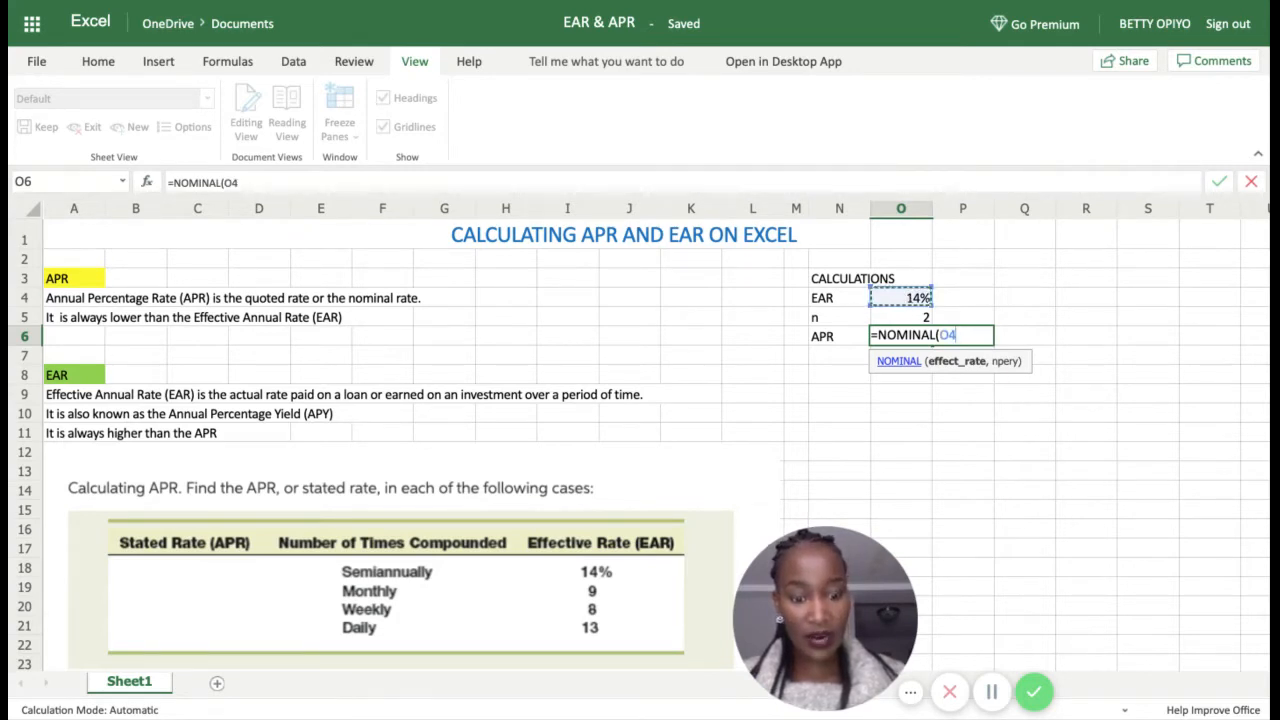
pyautogui.write(',')
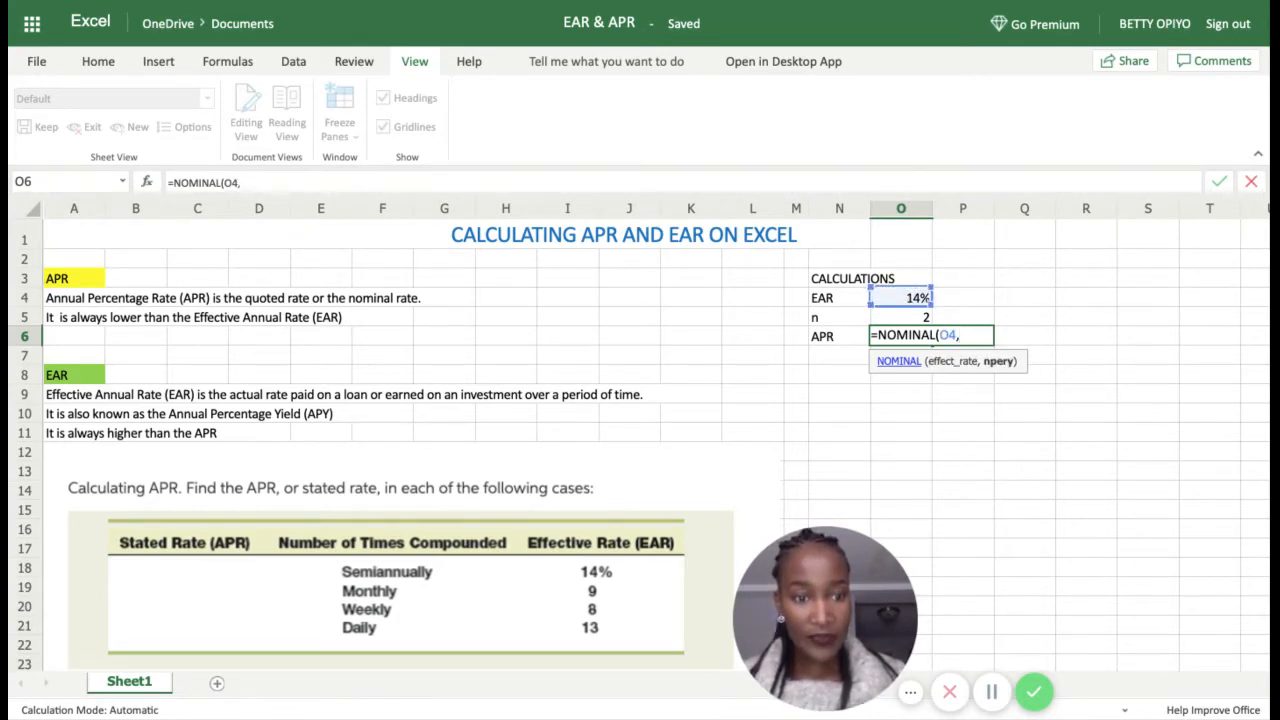
pyautogui.click(916, 320)
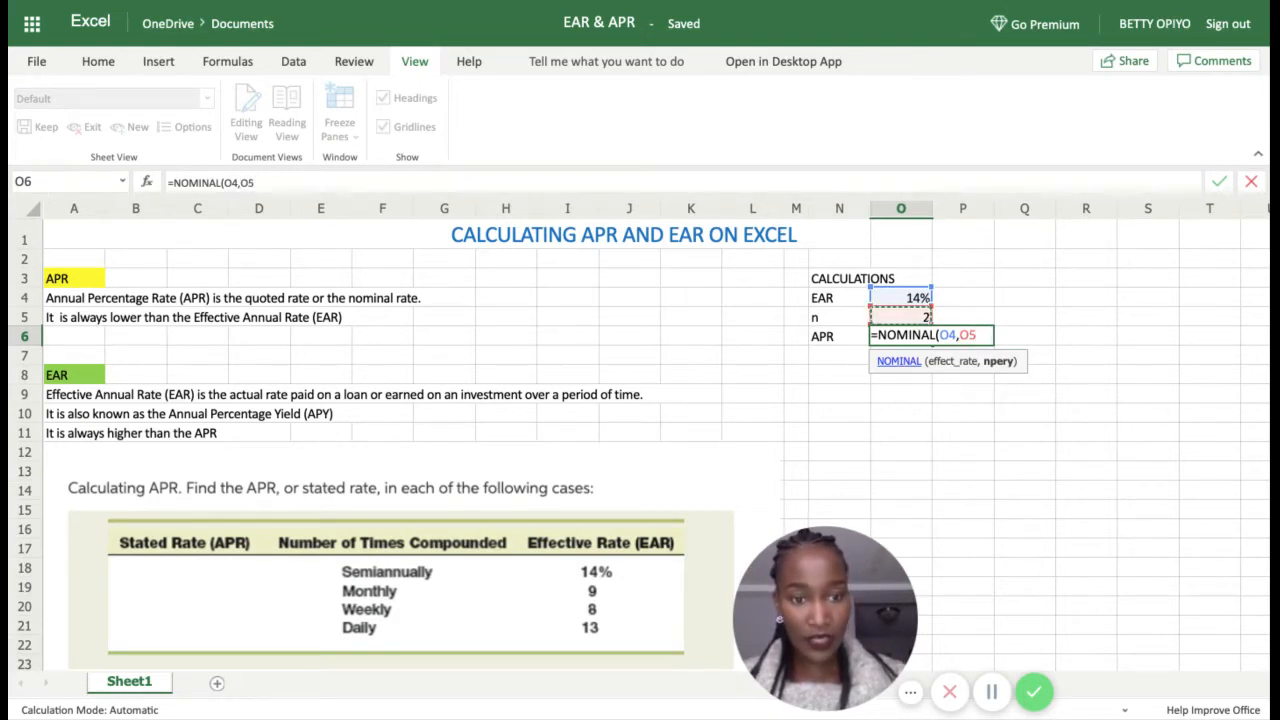
pyautogui.write(')')
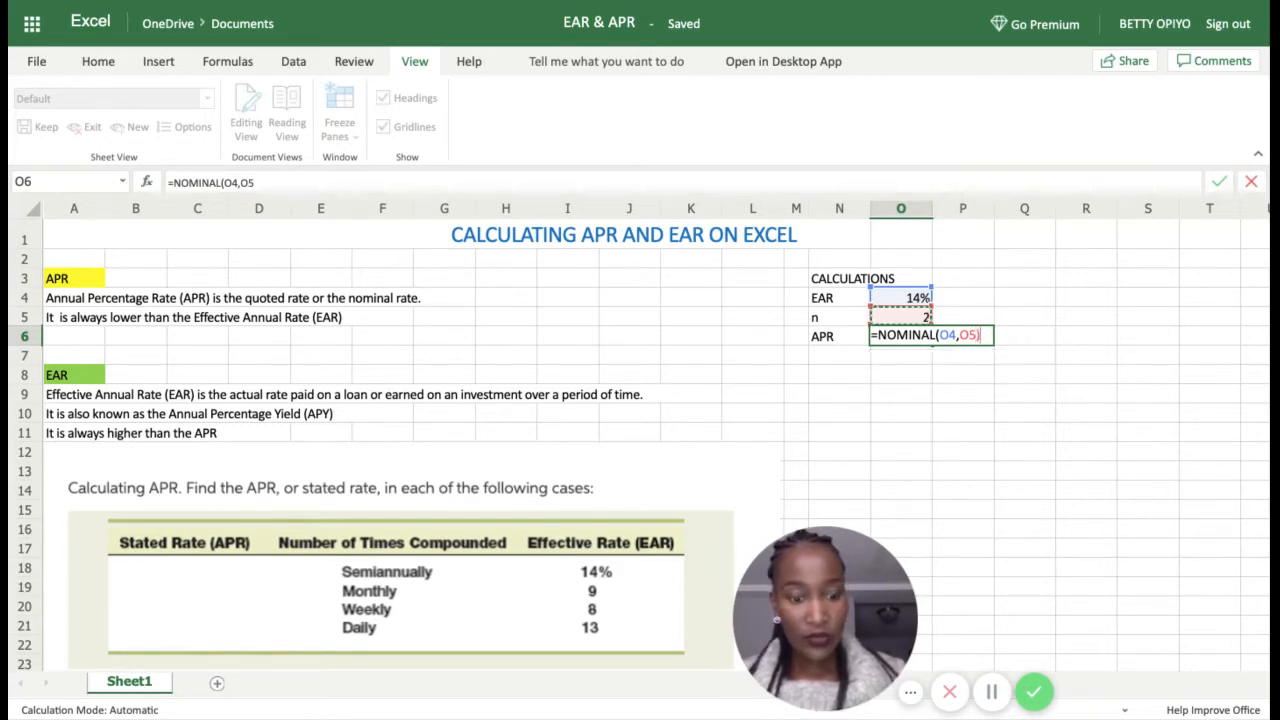
pyautogui.press('Return')
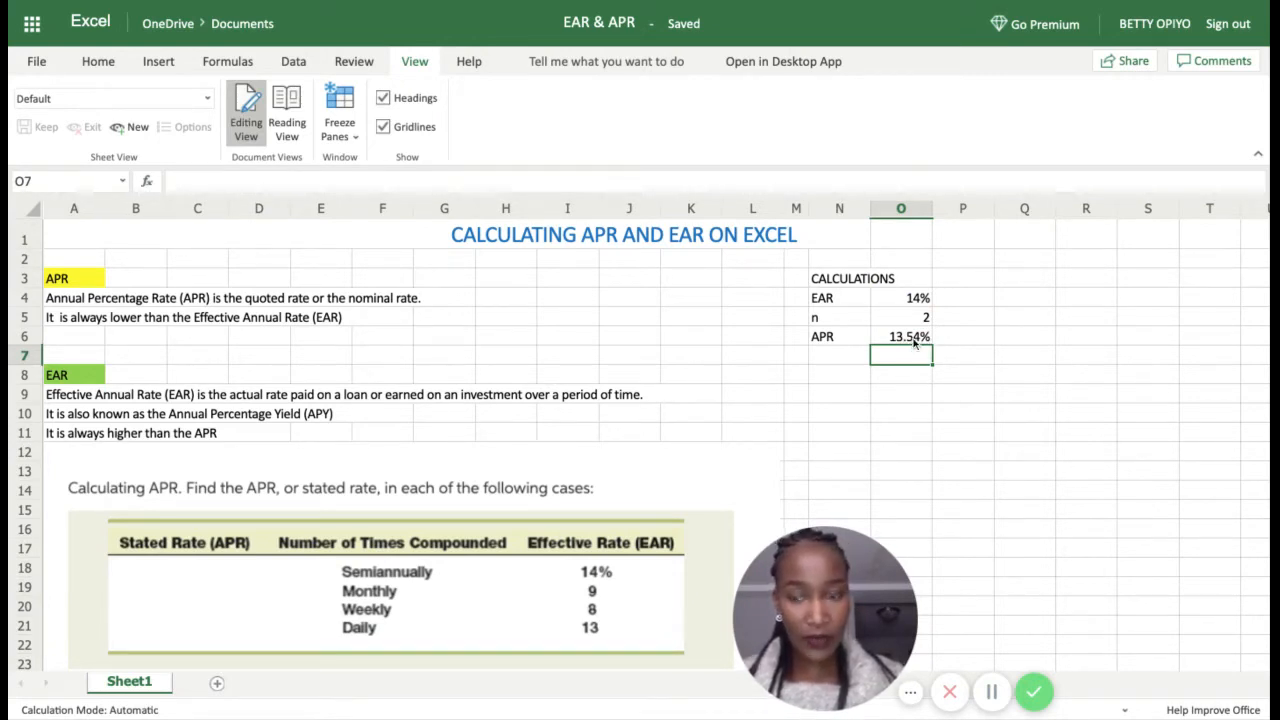
# Step: Fill the 13.54% APR result in O6 with light orange
pyautogui.click(914, 340)
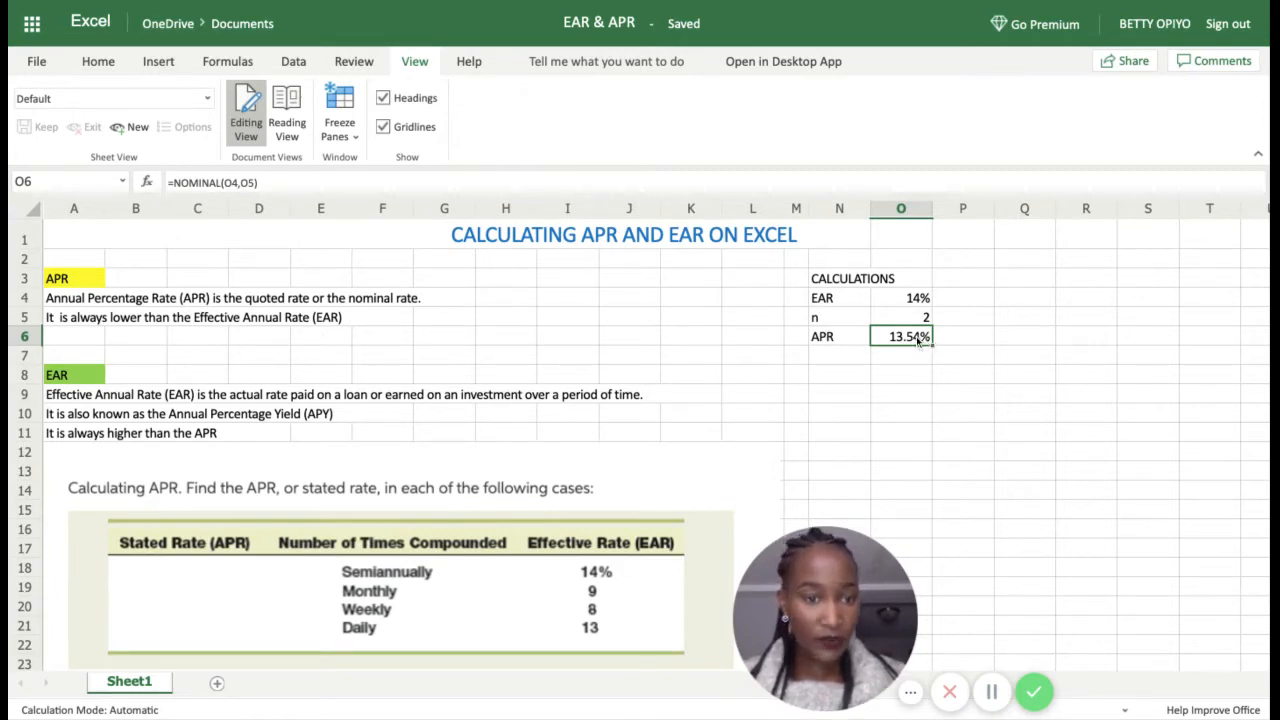
pyautogui.click(911, 300)
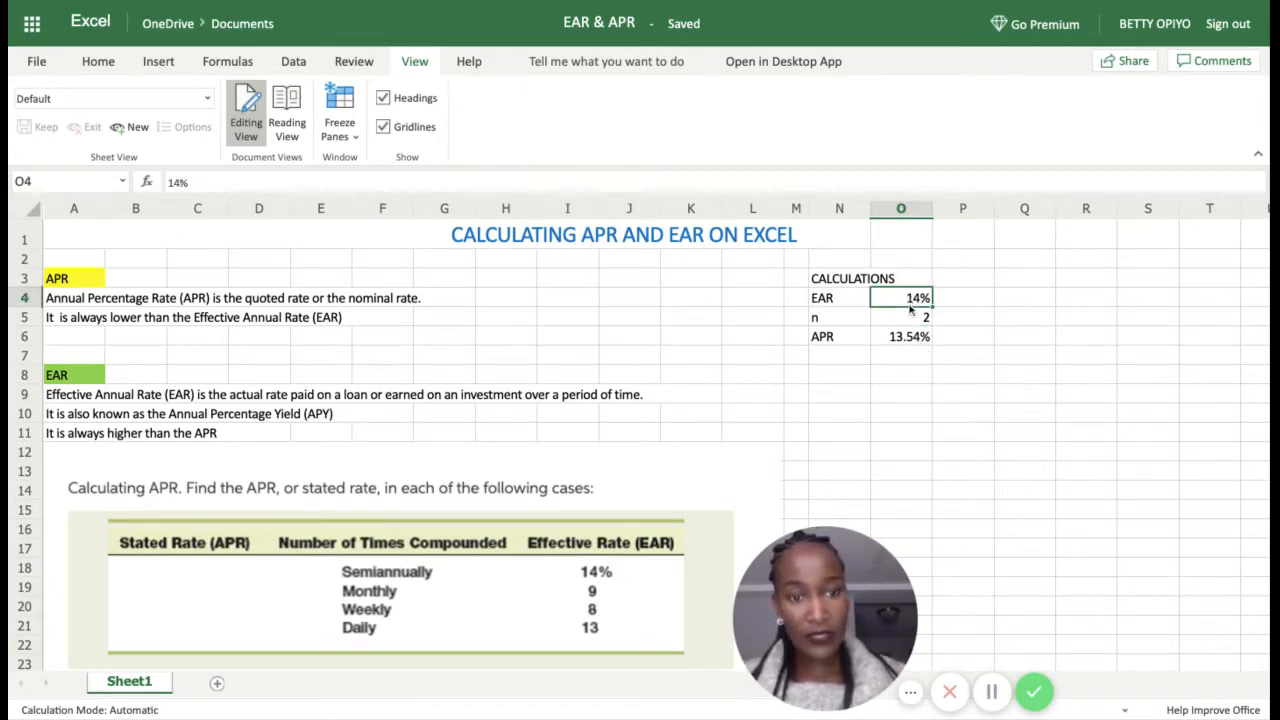
pyautogui.click(911, 337)
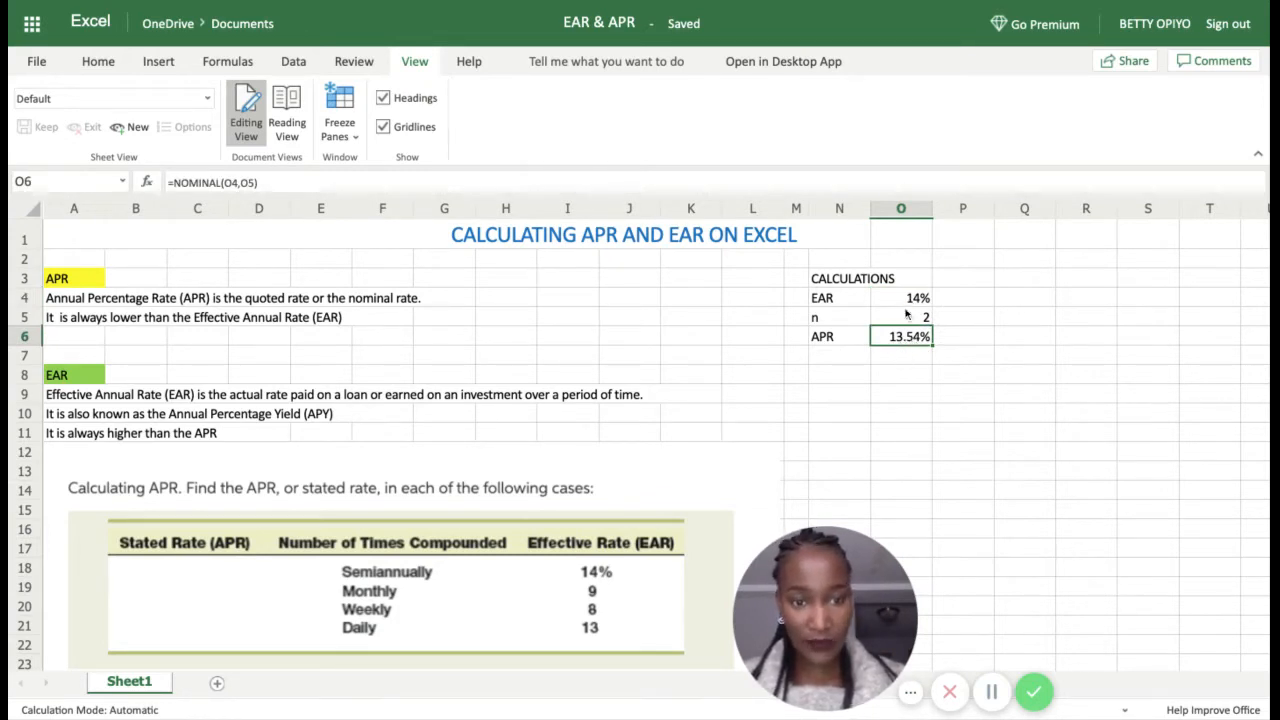
pyautogui.click(185, 570)
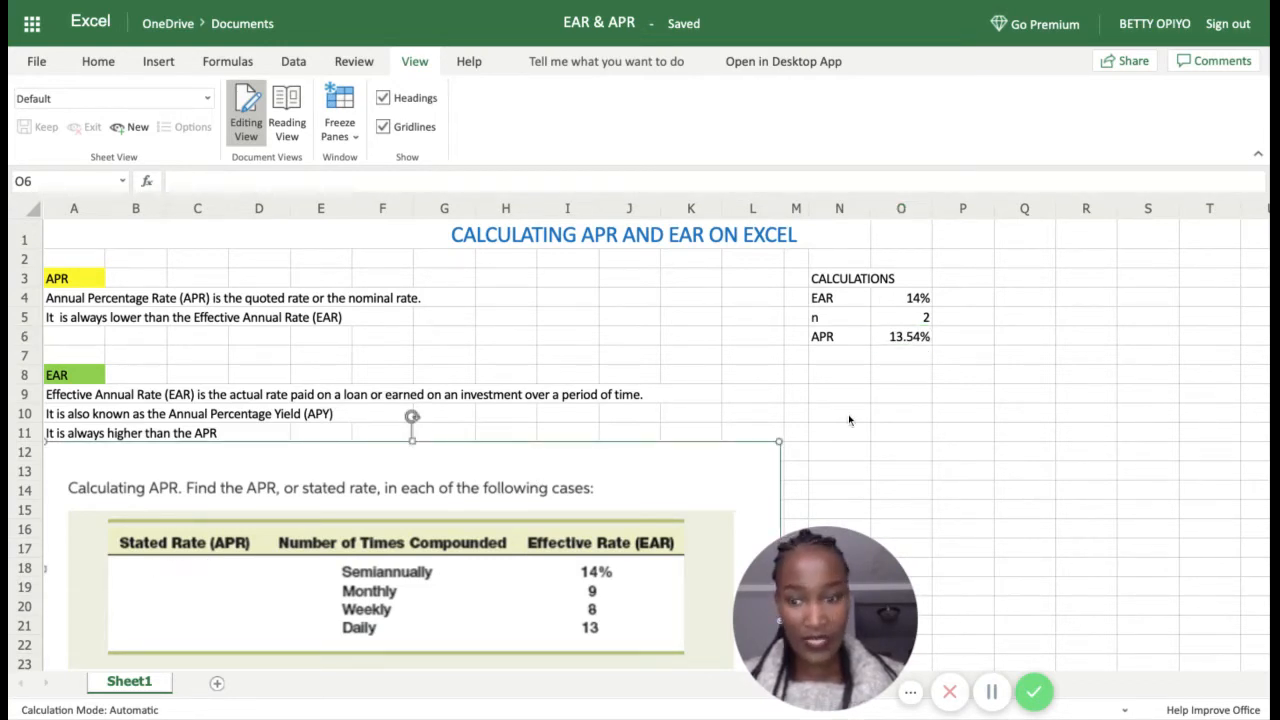
pyautogui.click(914, 338)
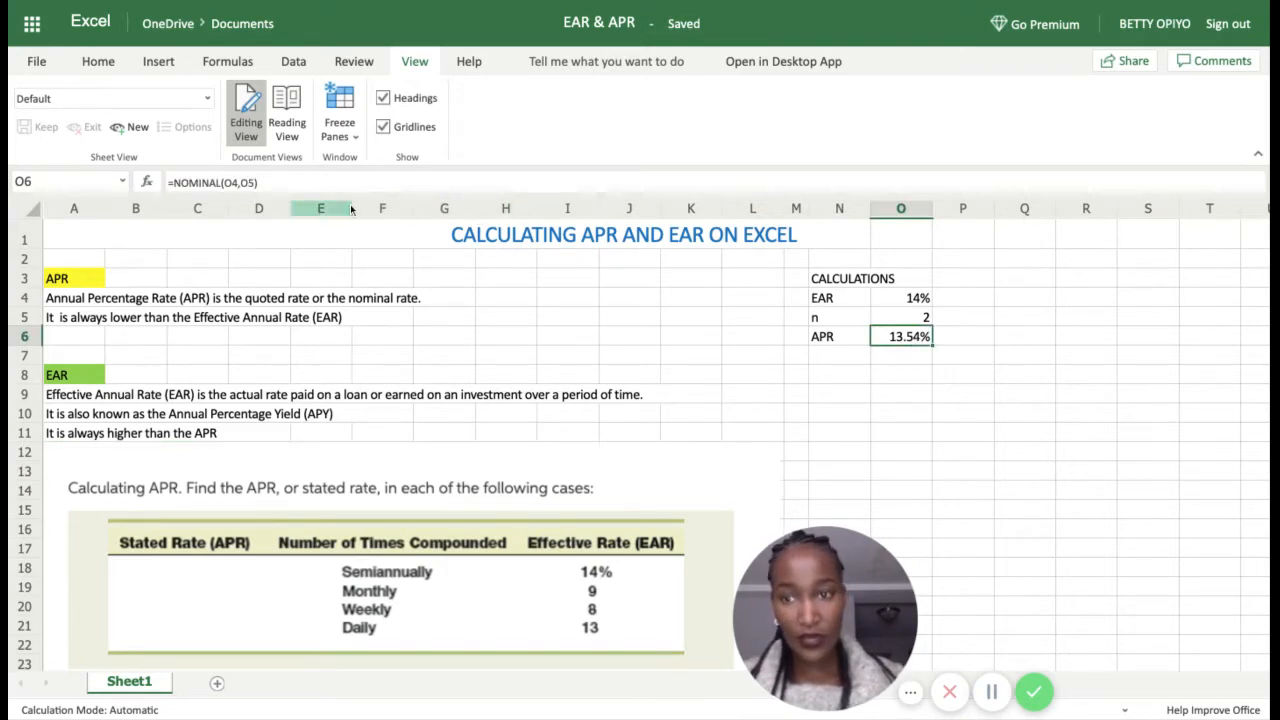
pyautogui.click(100, 62)
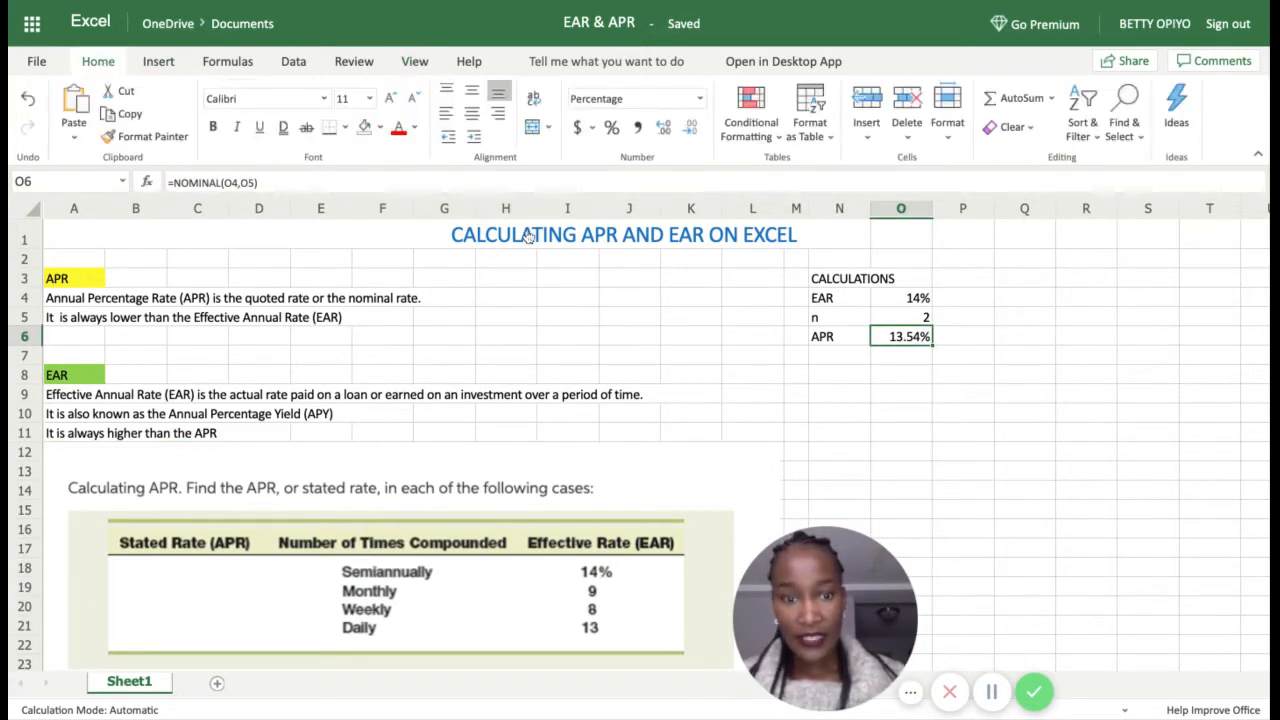
pyautogui.click(379, 127)
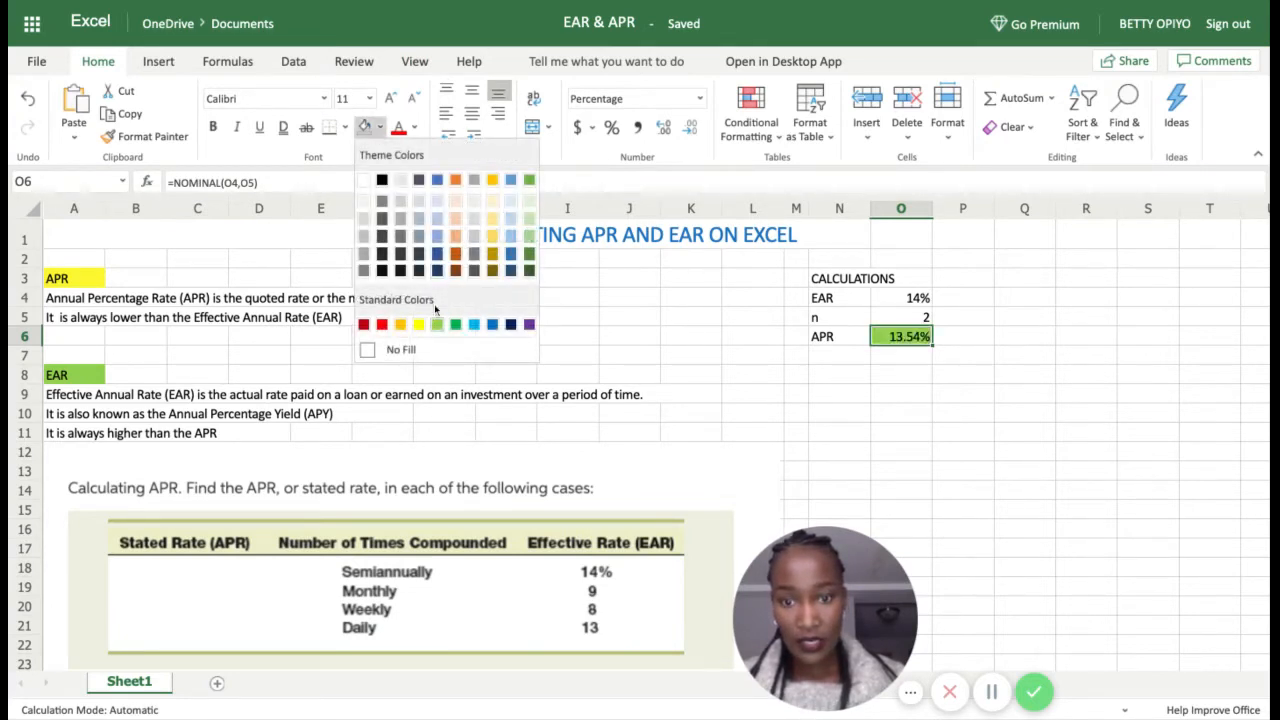
pyautogui.click(456, 214)
pyautogui.click(897, 394)
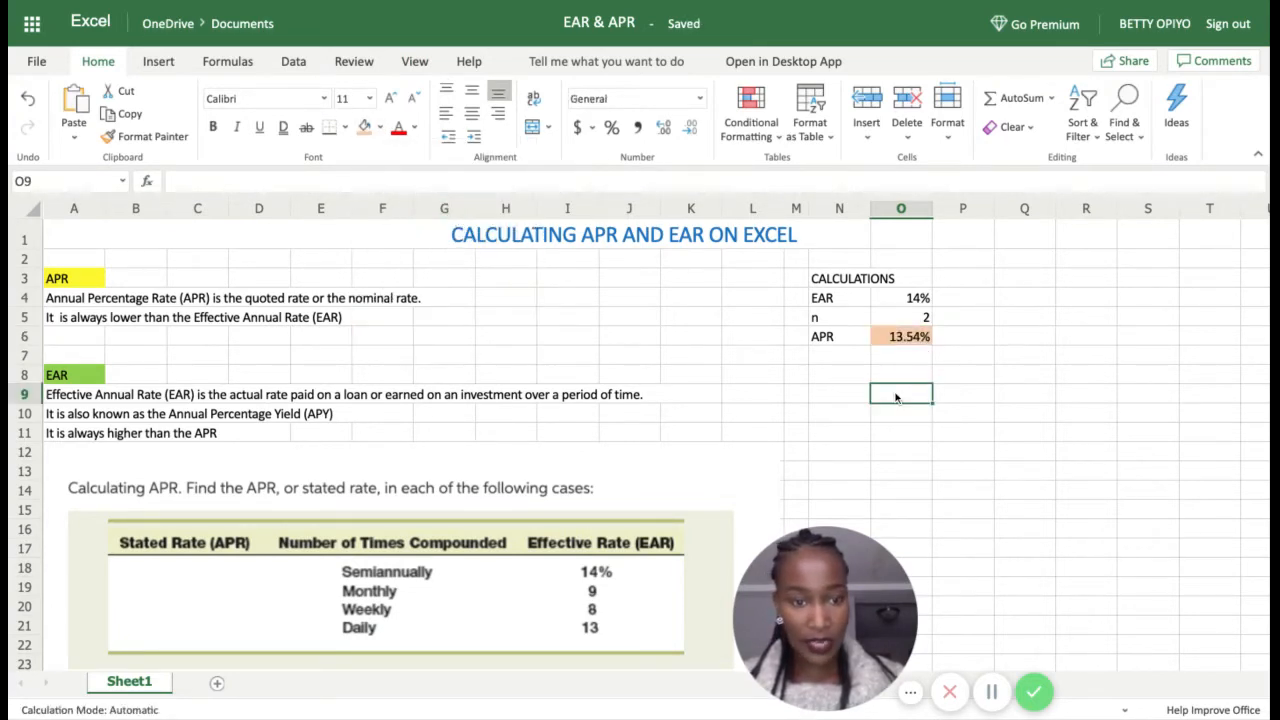
pyautogui.click(795, 300)
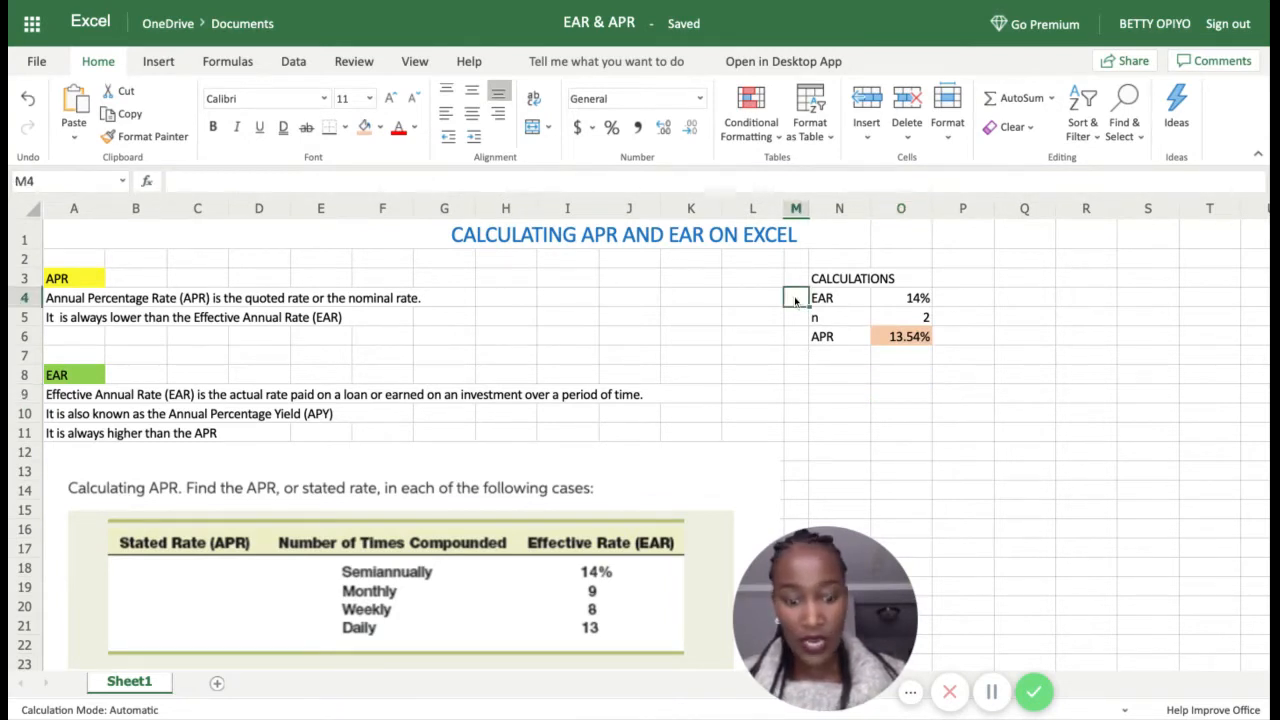
# Step: Label the first case a.) in M4 and the second case b.) in M8
pyautogui.write('a.')
pyautogui.press('Return')
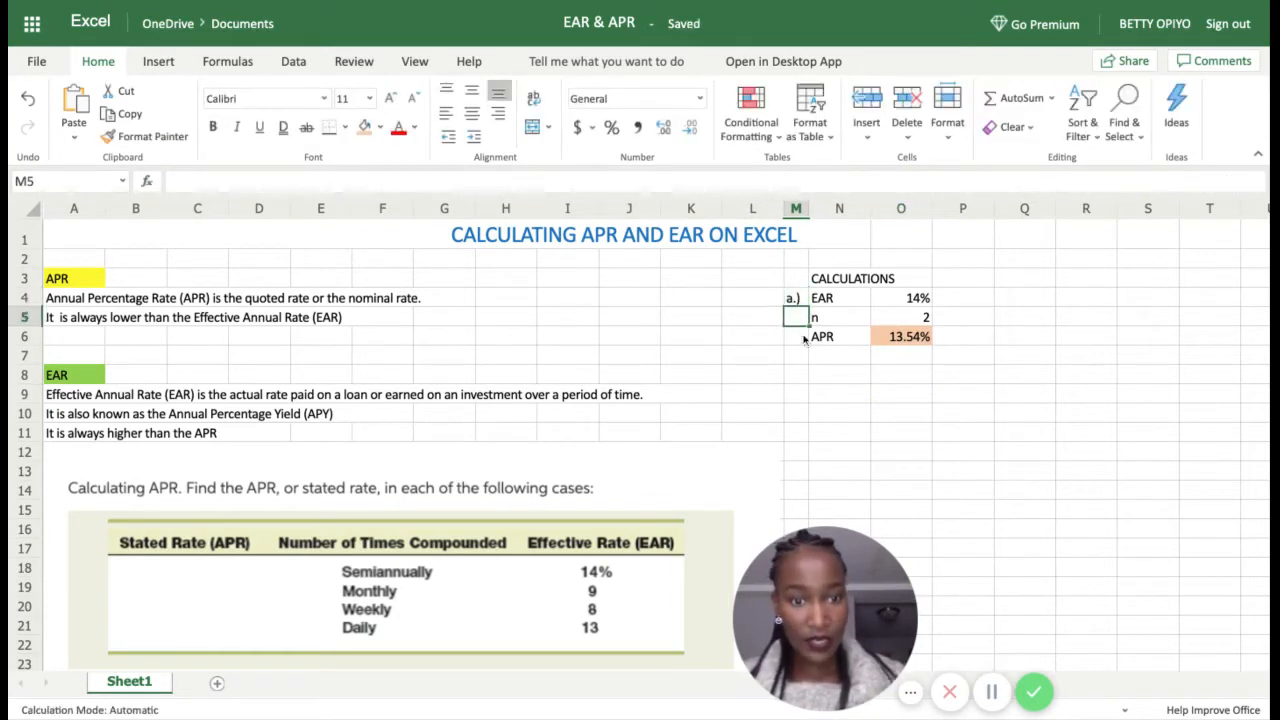
pyautogui.click(805, 376)
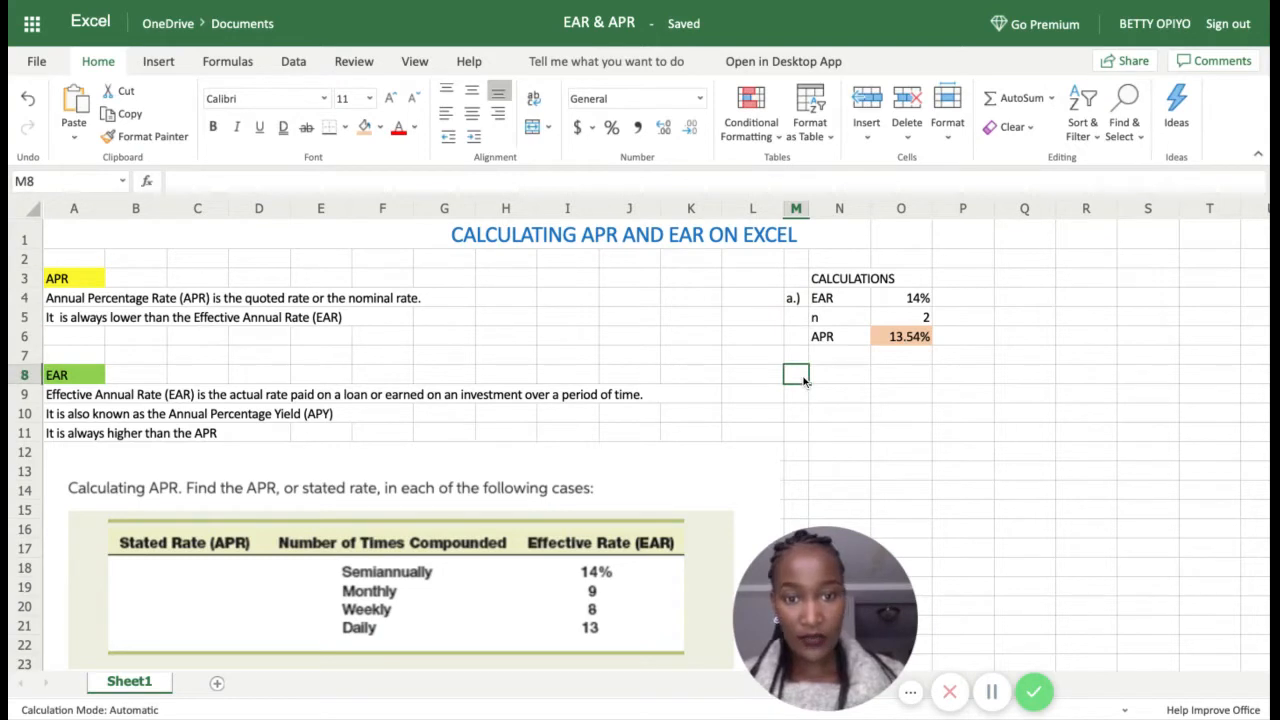
pyautogui.write('b.')
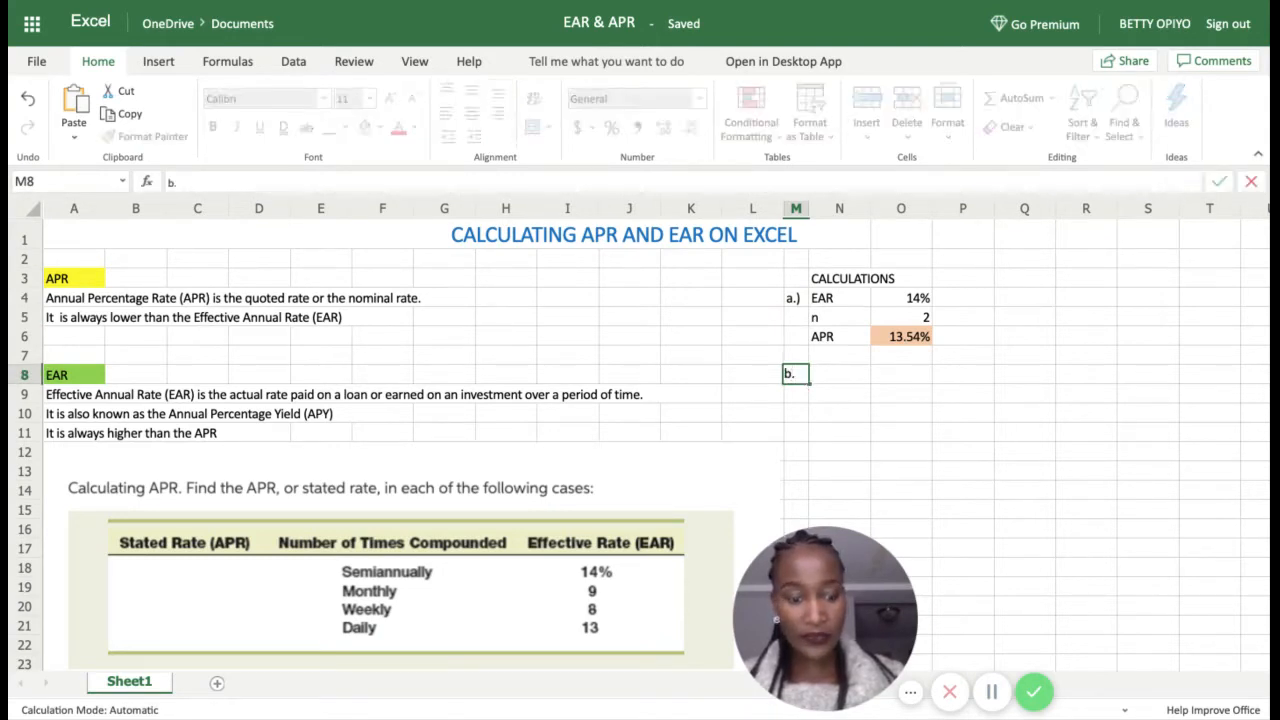
pyautogui.write(')')
pyautogui.press('Return')
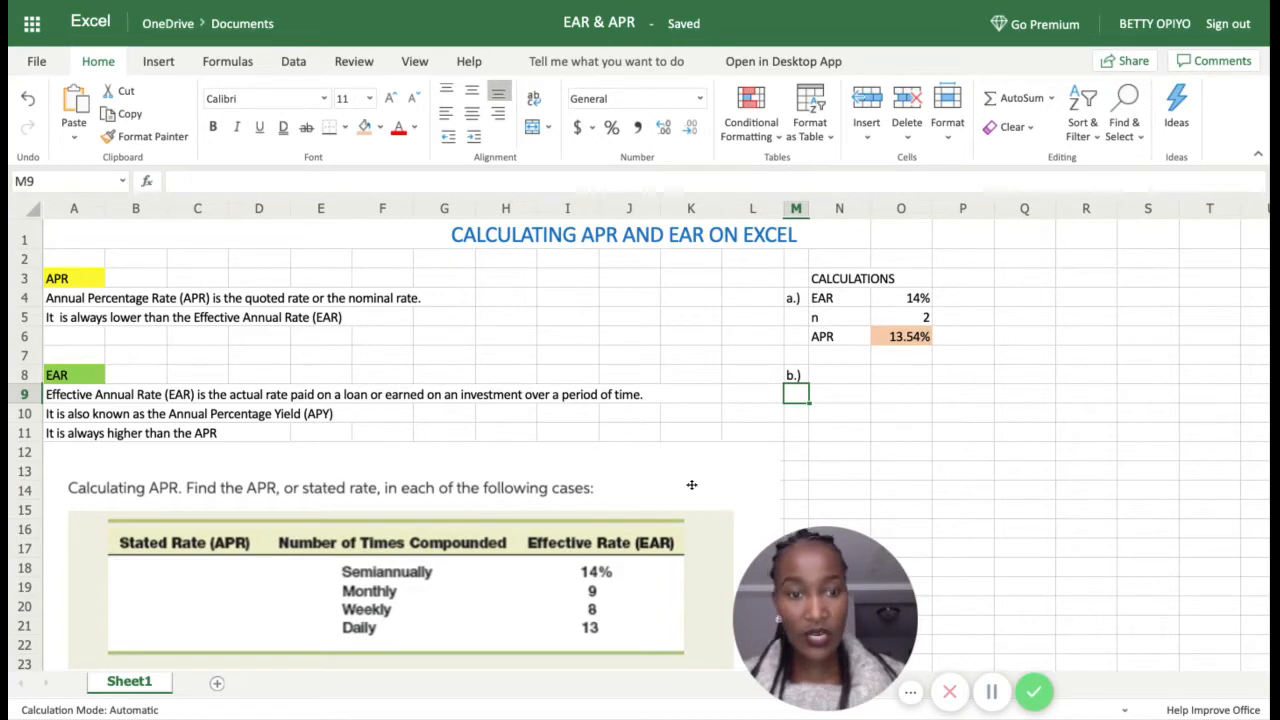
# Step: Enter case b's EAR 9%, n 12 and an APR label in N8:O10
pyautogui.click(835, 381)
pyautogui.write('EAR')
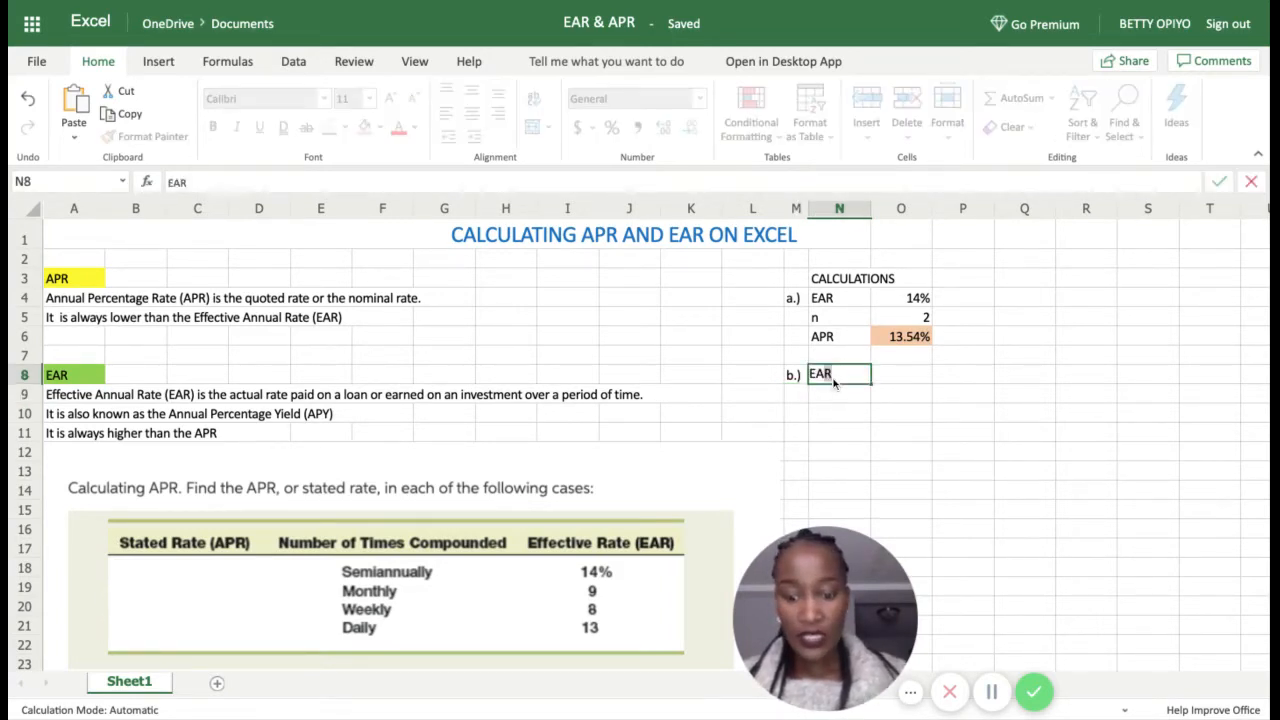
pyautogui.click(914, 380)
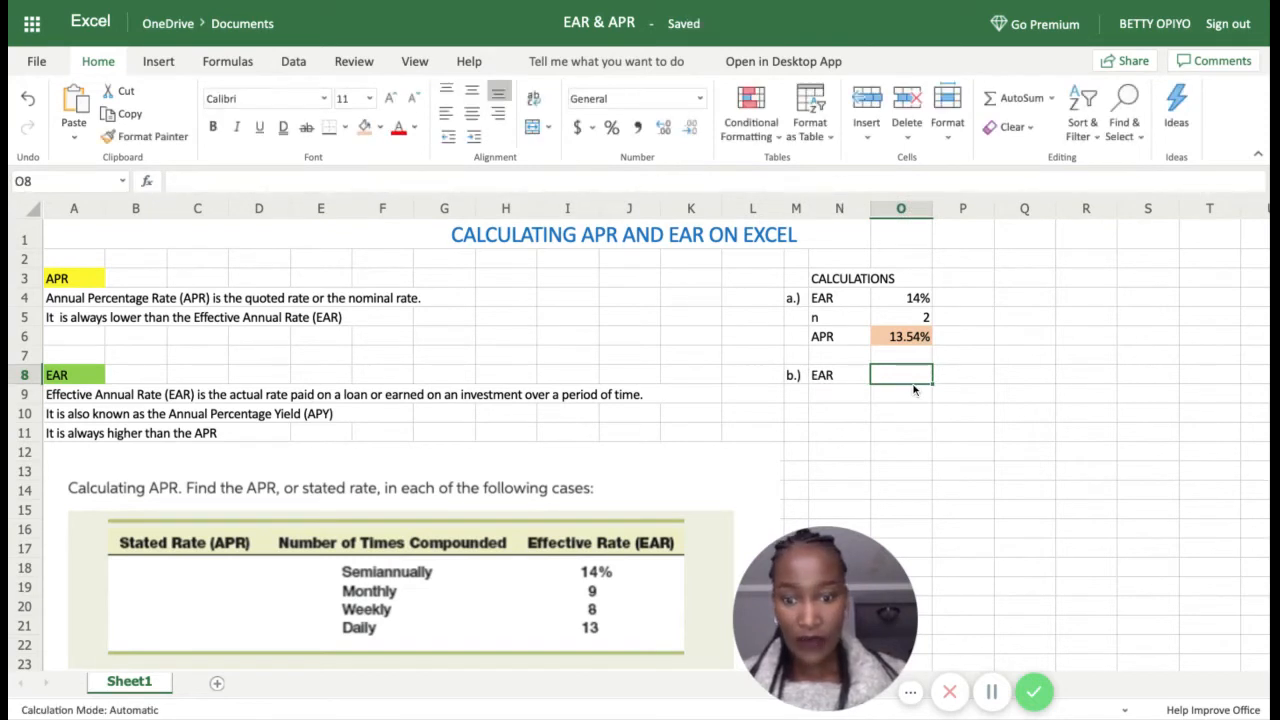
pyautogui.write('9%')
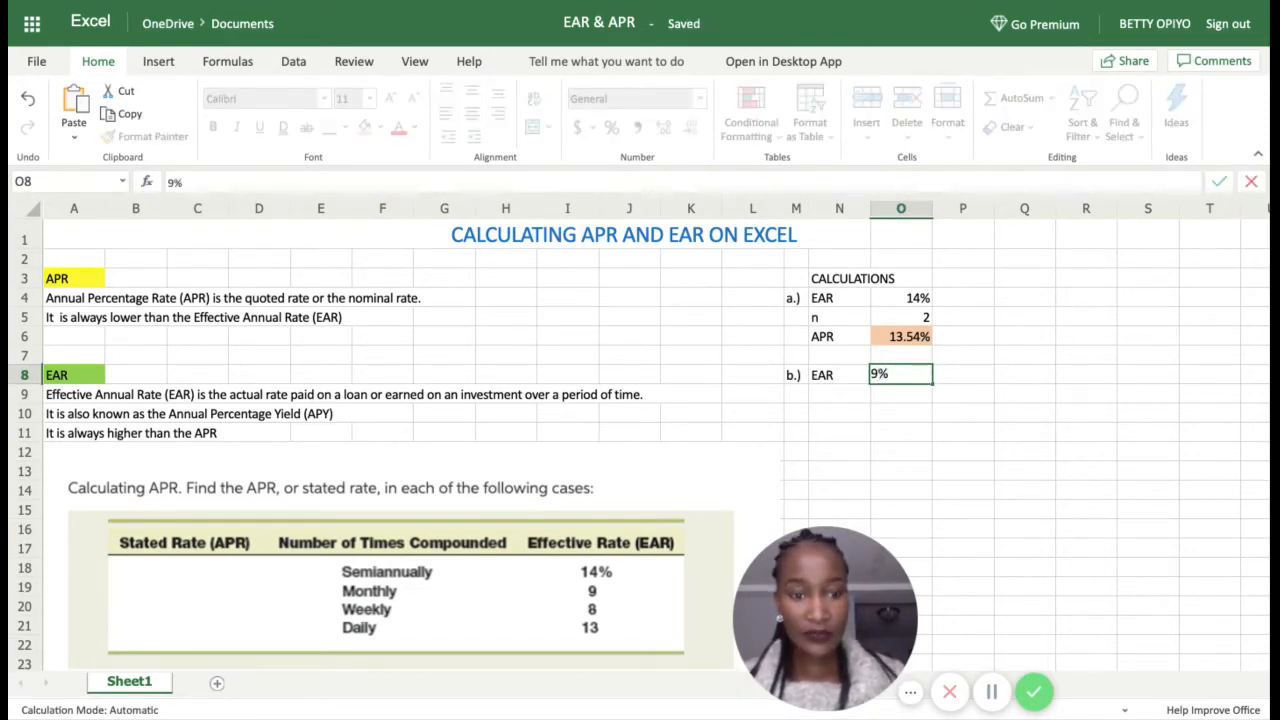
pyautogui.click(843, 397)
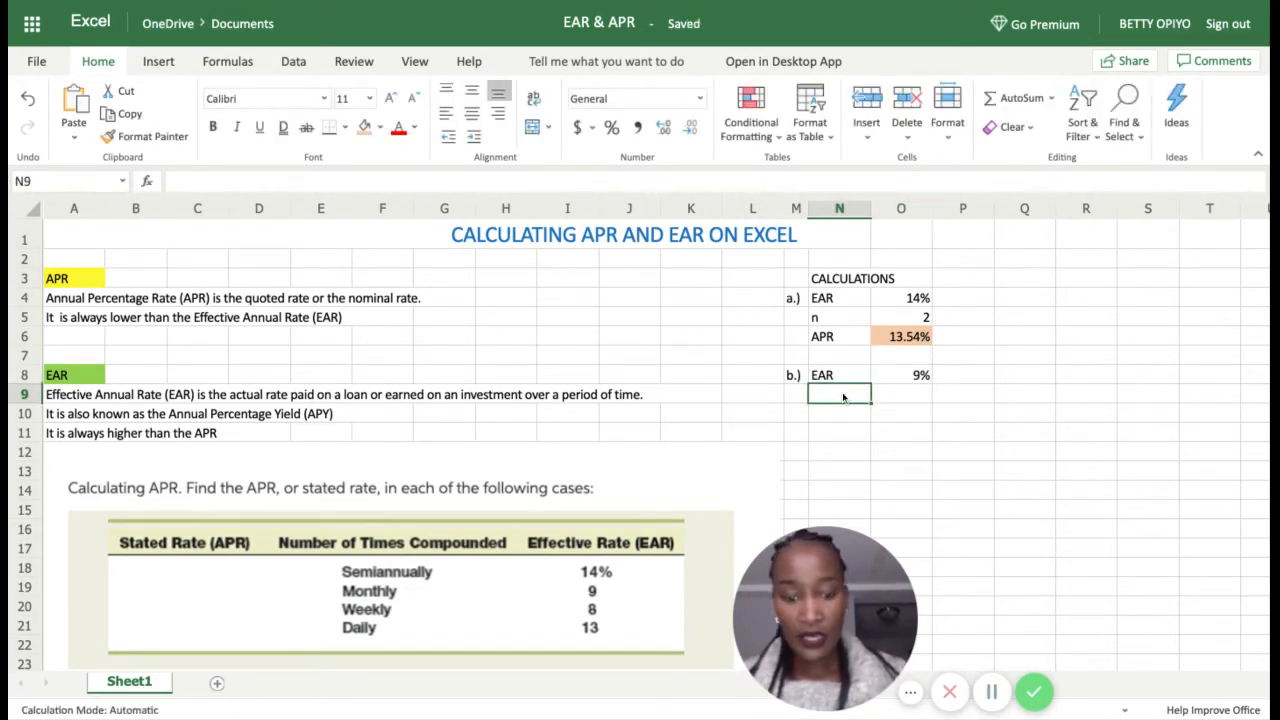
pyautogui.write('n')
pyautogui.click(905, 400)
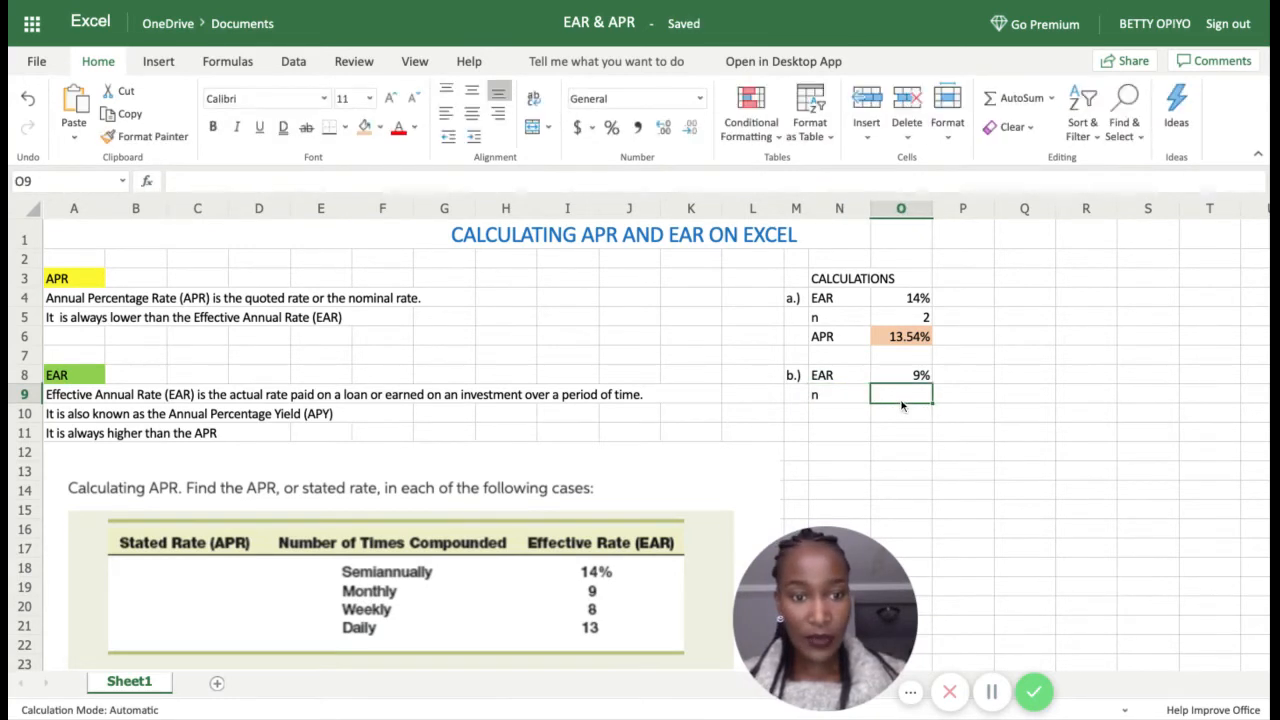
pyautogui.write('12')
pyautogui.click(876, 420)
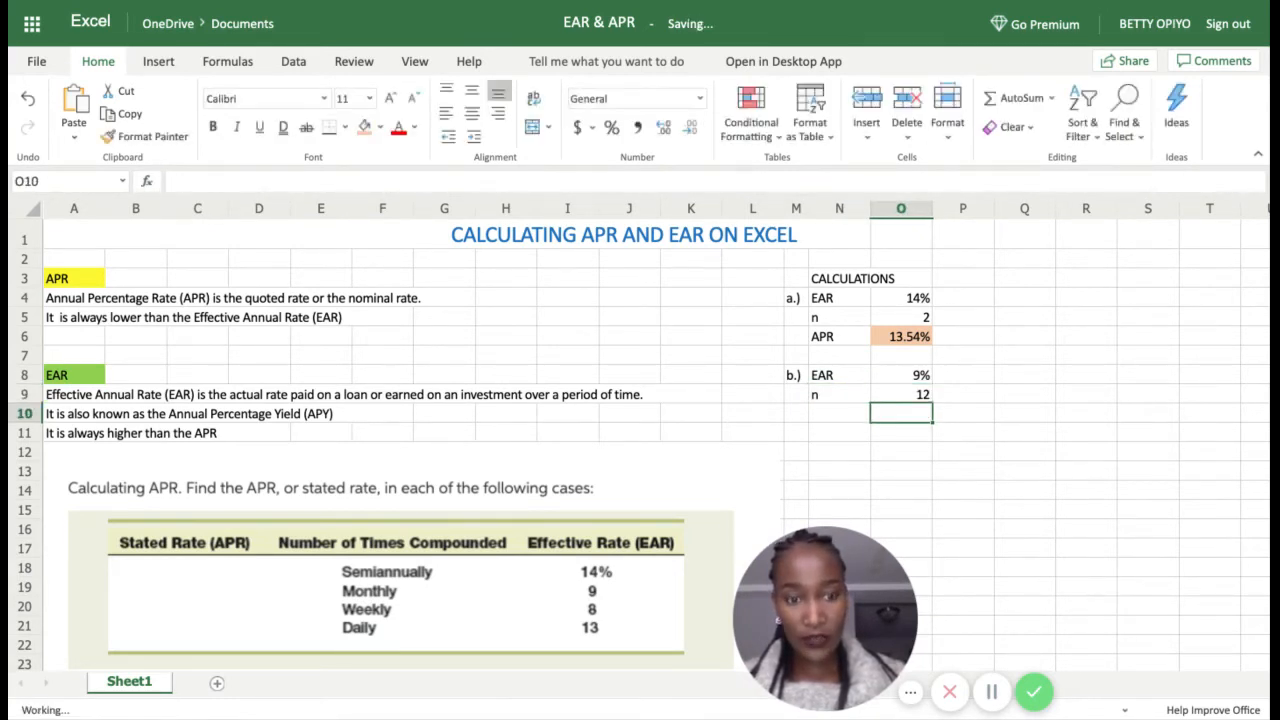
pyautogui.click(837, 418)
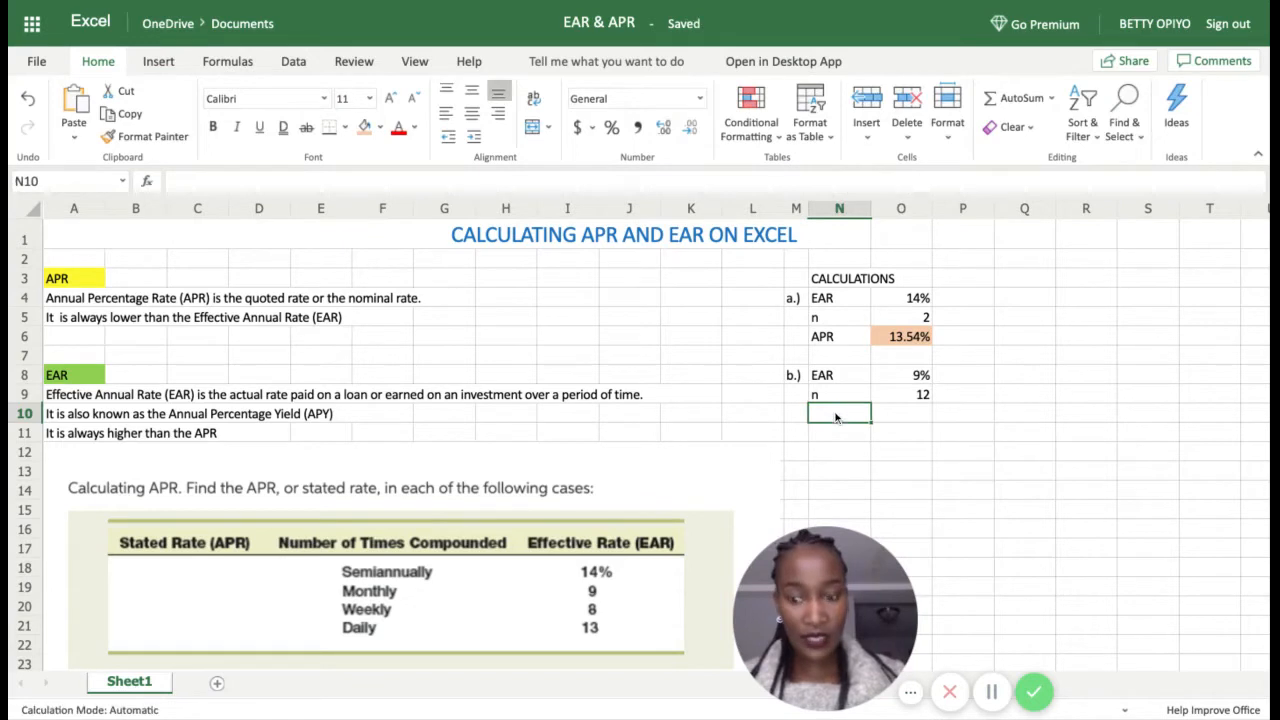
pyautogui.write('APR')
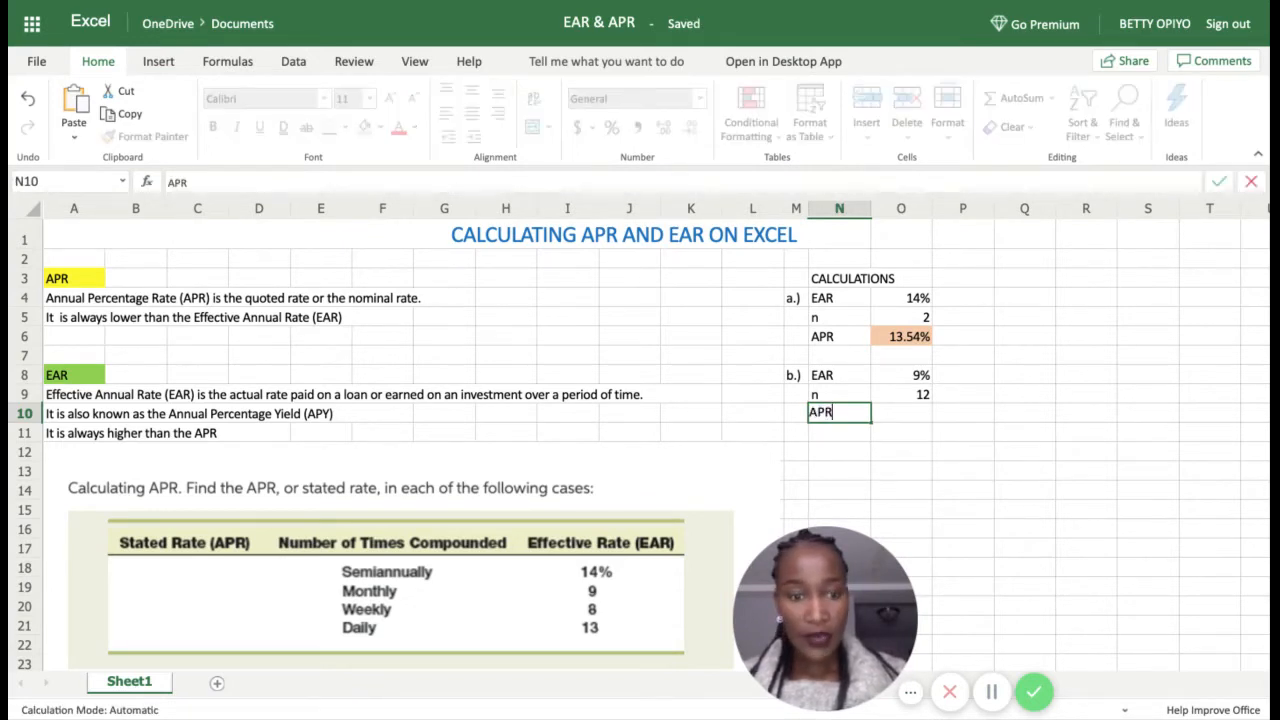
pyautogui.press('Return')
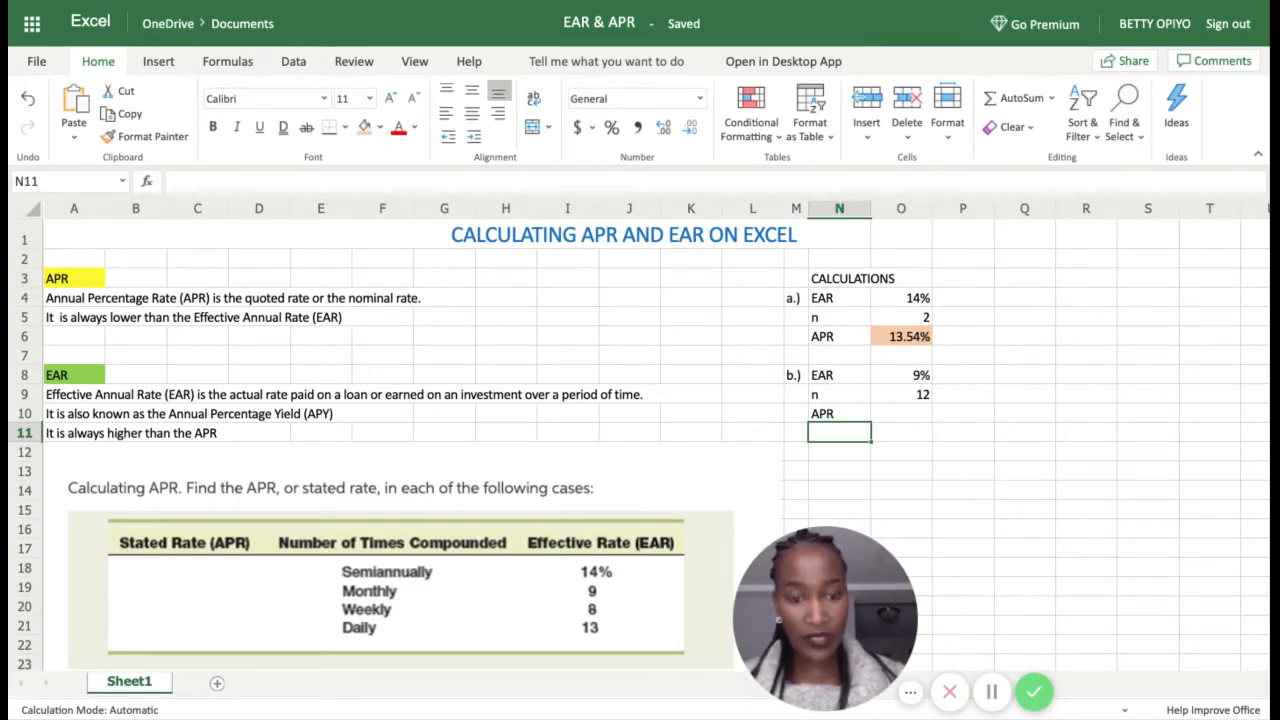
pyautogui.click(908, 418)
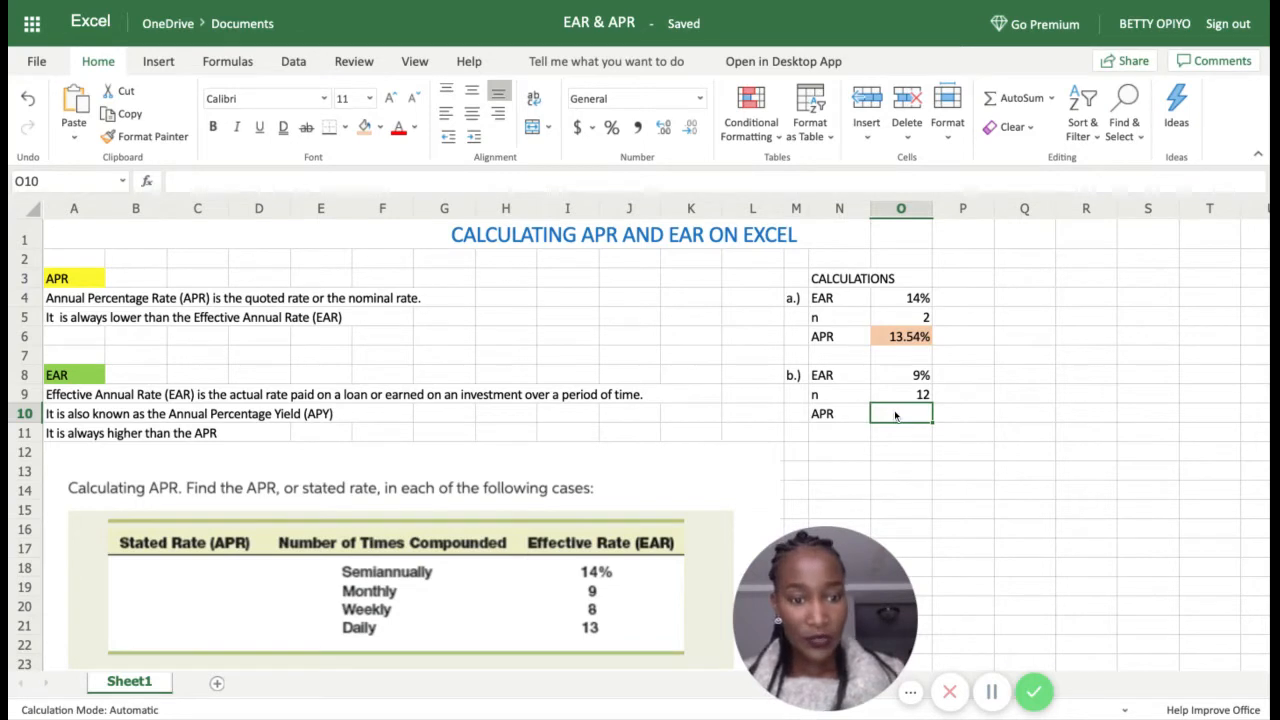
# Step: Enter =NOMINAL(O8,O9) in O10 to calculate case b's APR
pyautogui.write('=NOM')
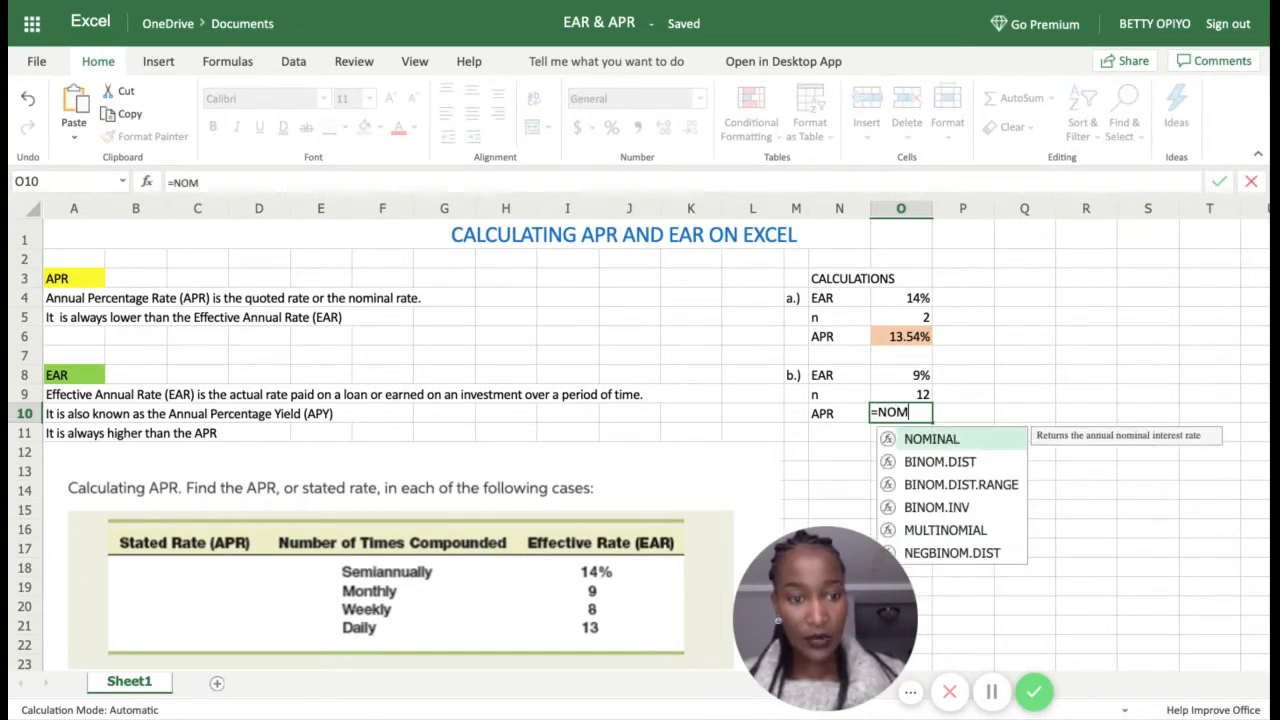
pyautogui.doubleClick(942, 440)
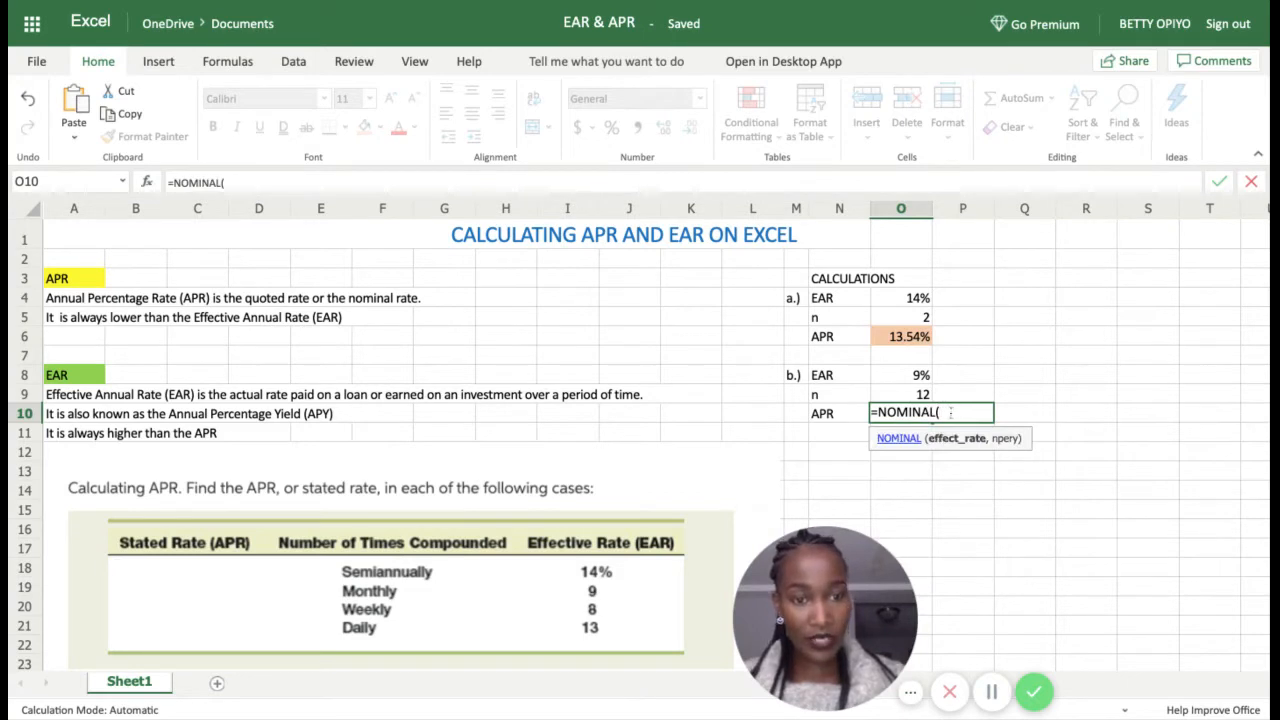
pyautogui.click(914, 378)
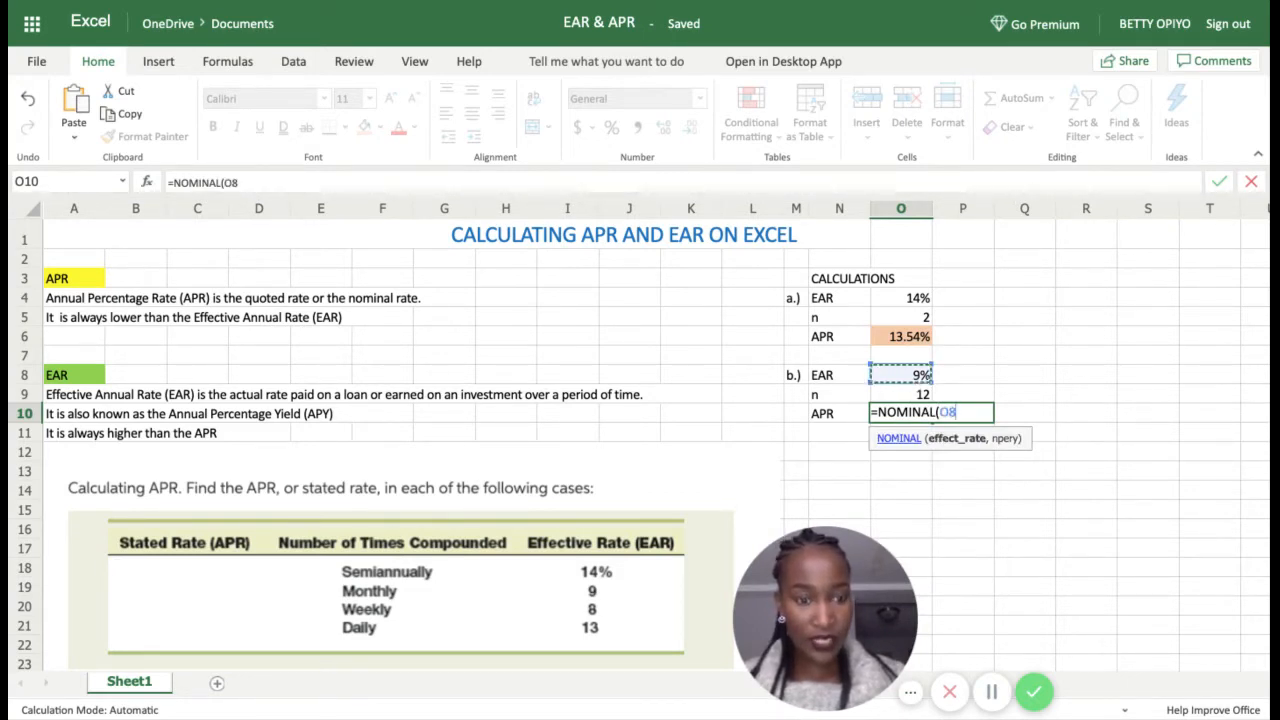
pyautogui.write(',')
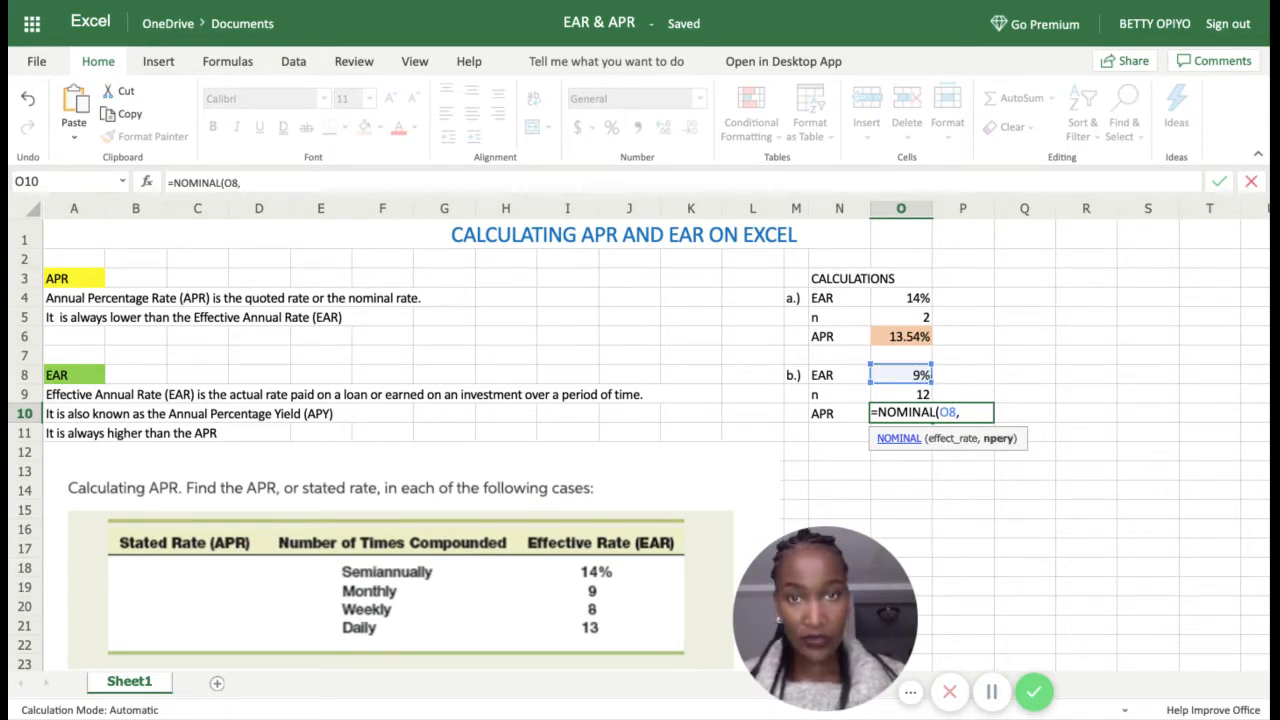
pyautogui.click(921, 394)
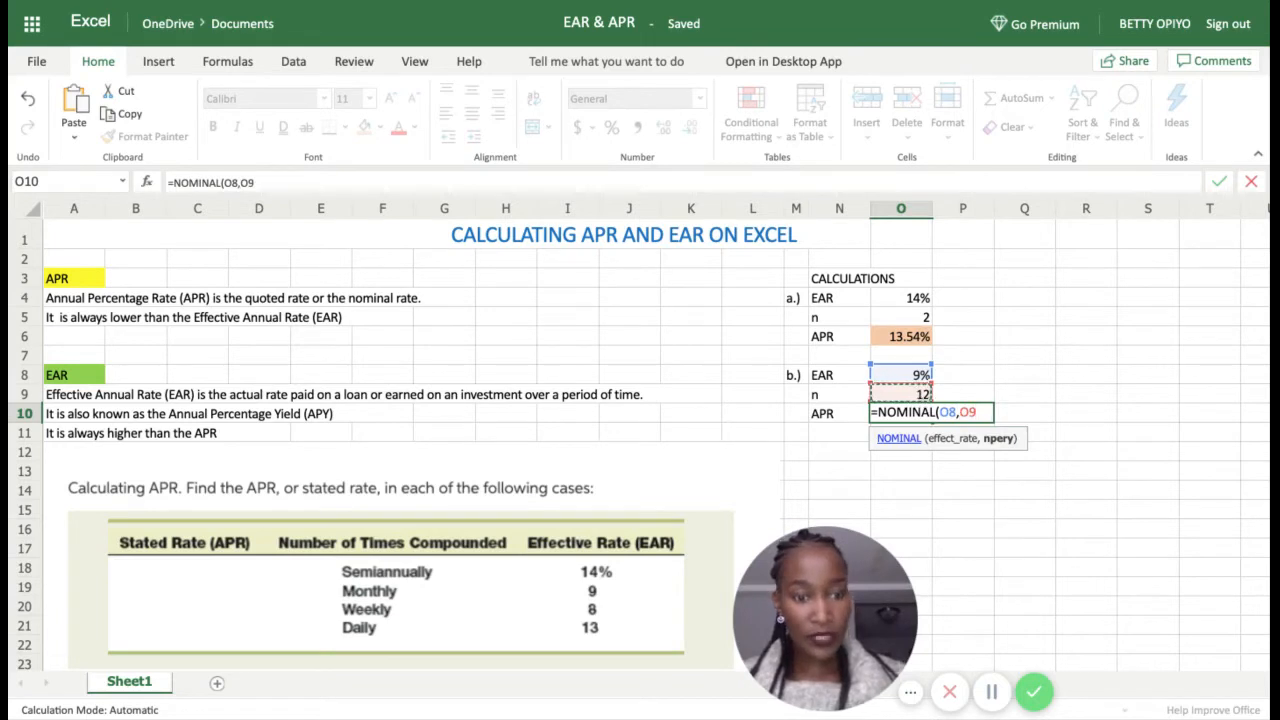
pyautogui.press('Return')
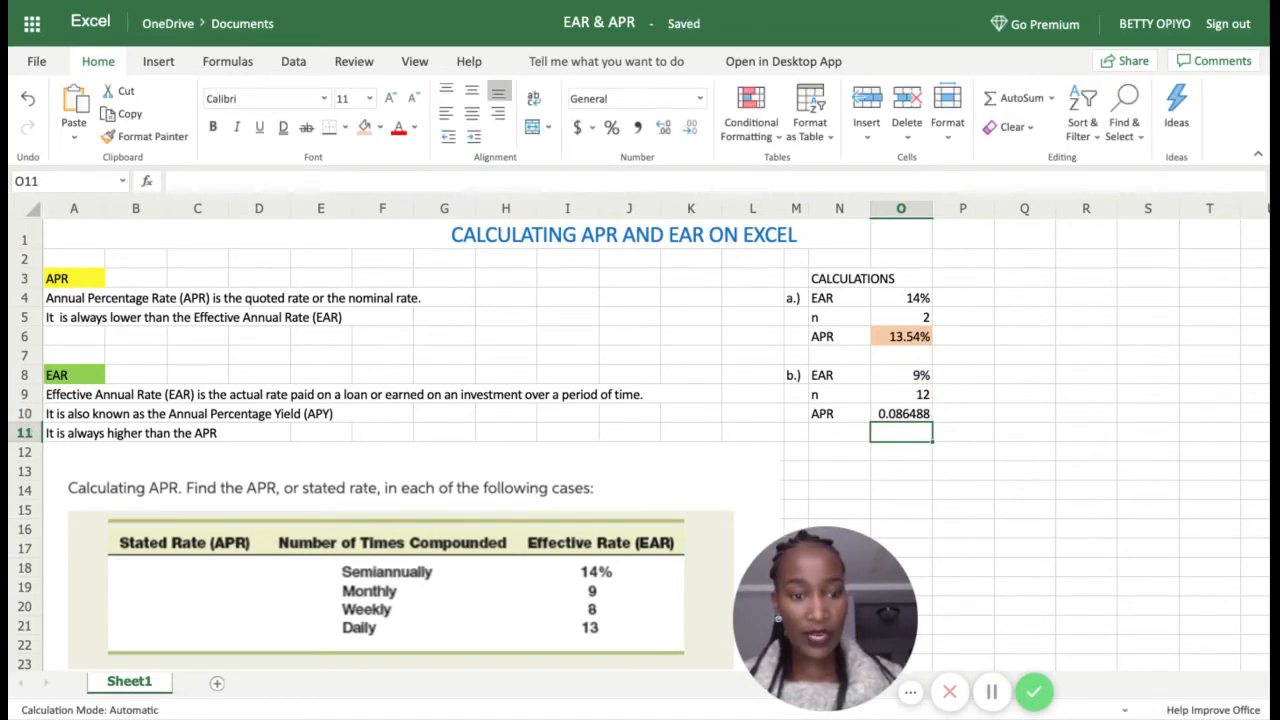
# Step: Format the 8.65% result in O10 as a percentage with orange fill
pyautogui.click(915, 418)
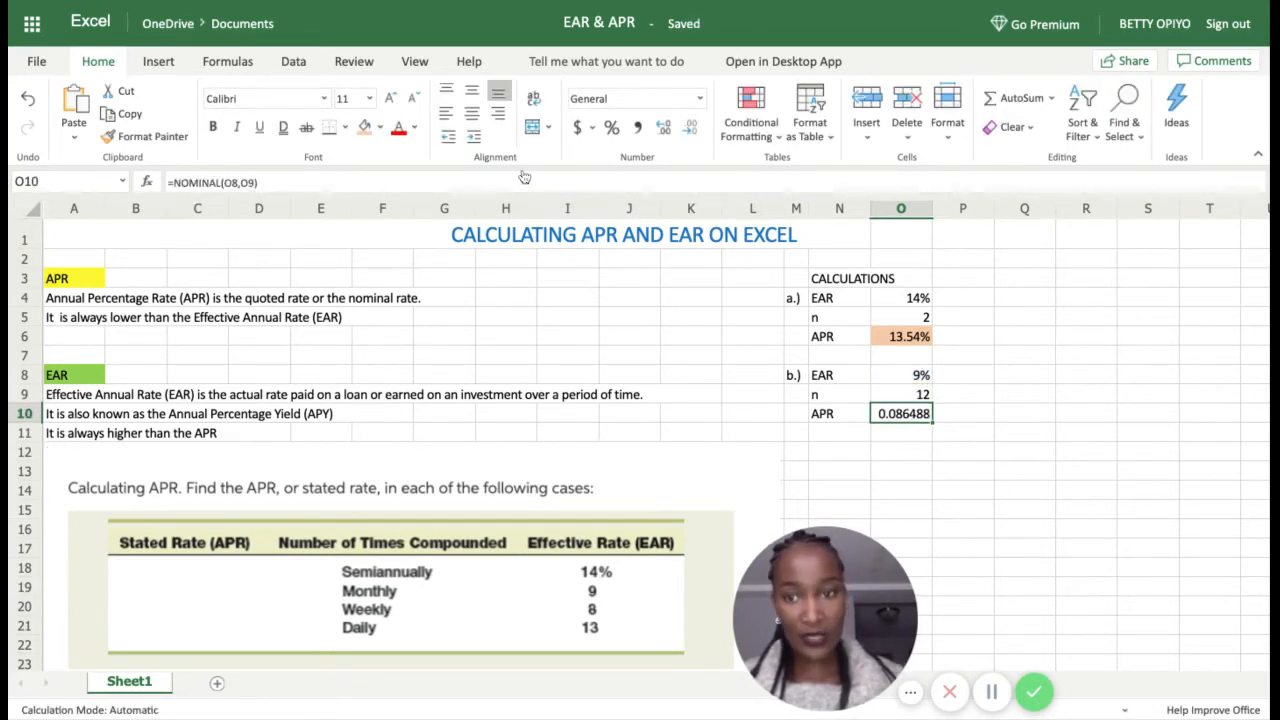
pyautogui.click(612, 128)
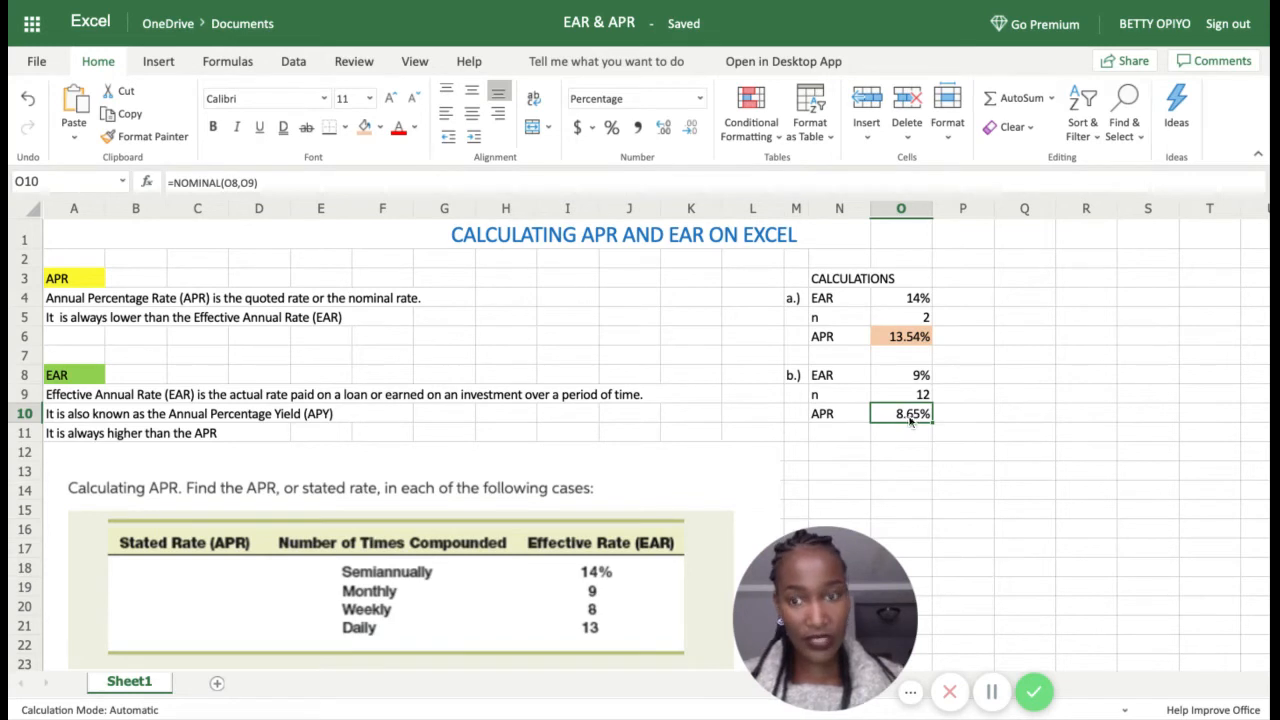
pyautogui.click(360, 136)
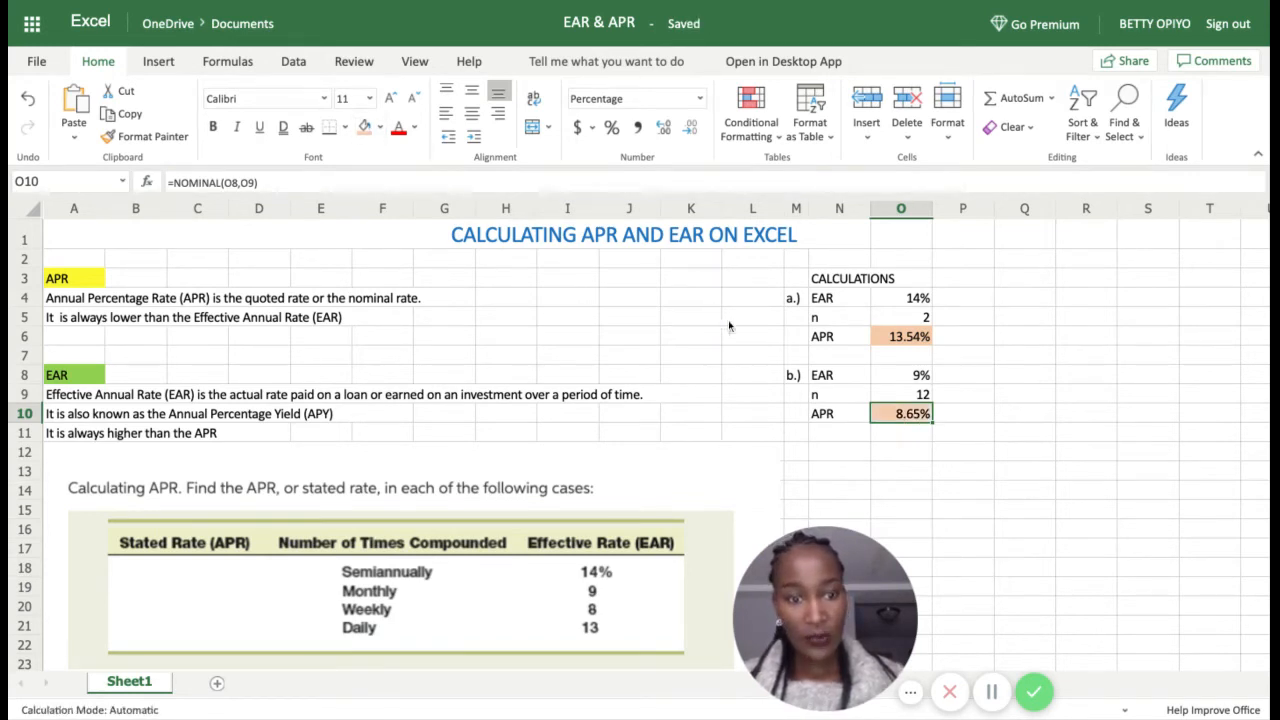
pyautogui.click(797, 454)
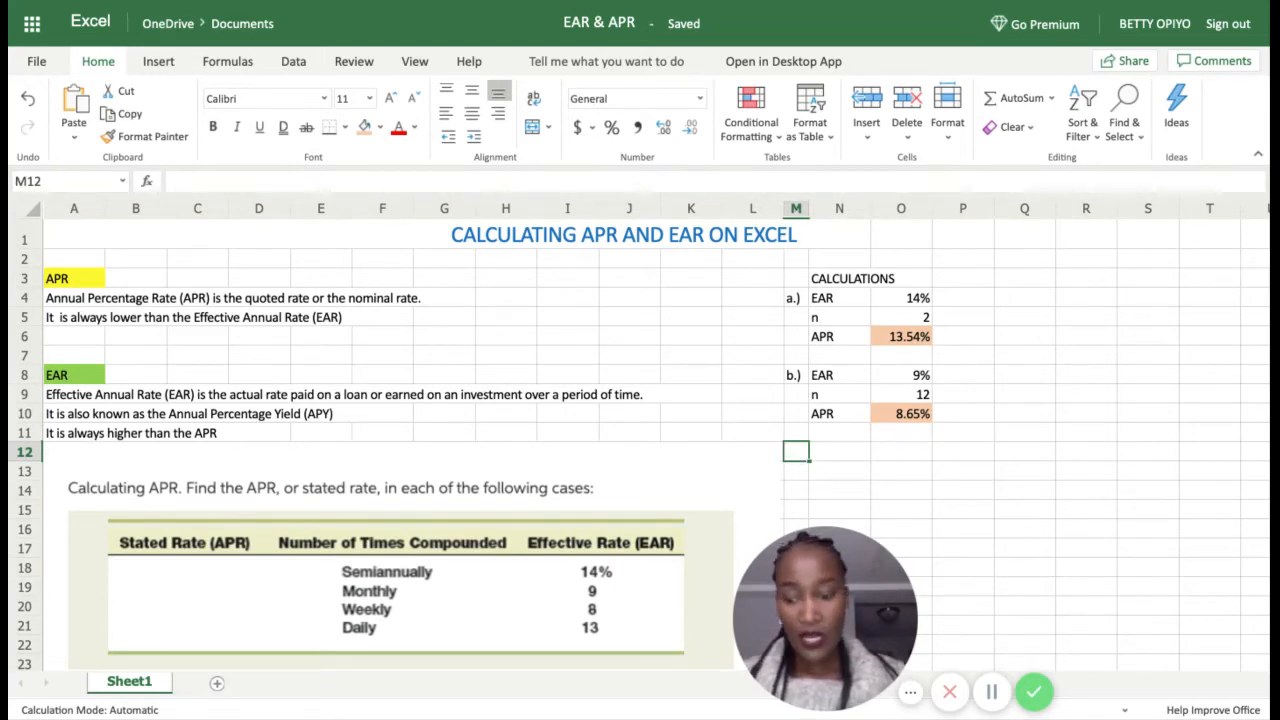
# Step: Label case c.) in M12 and enter EAR 8% in N12:O12
pyautogui.write('c.')
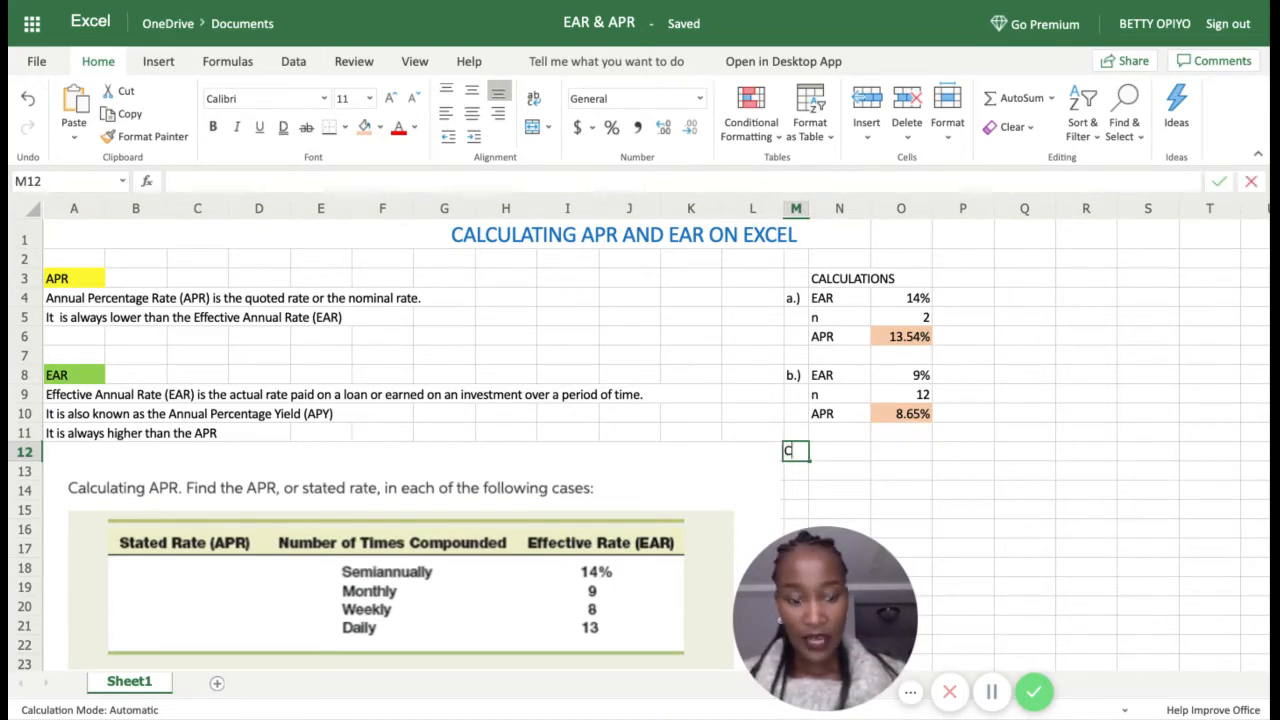
pyautogui.press('BackSpace')
pyautogui.press('BackSpace')
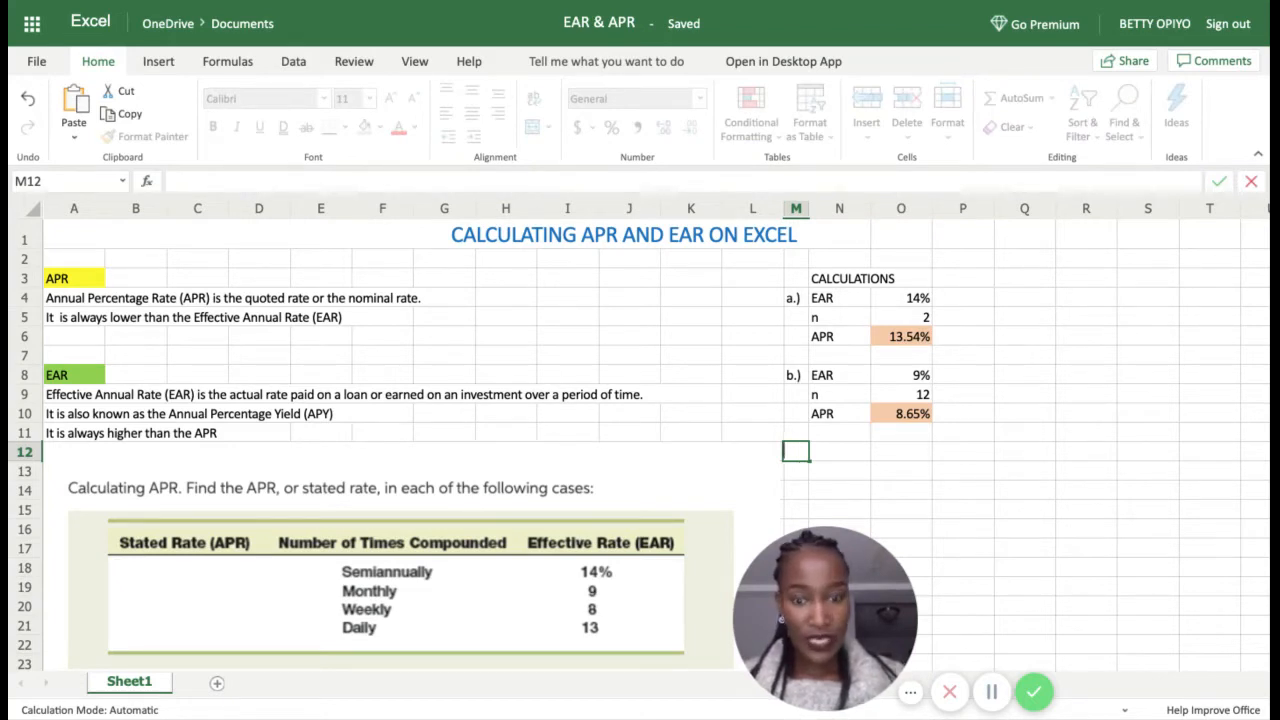
pyautogui.write('c.)')
pyautogui.press('Return')
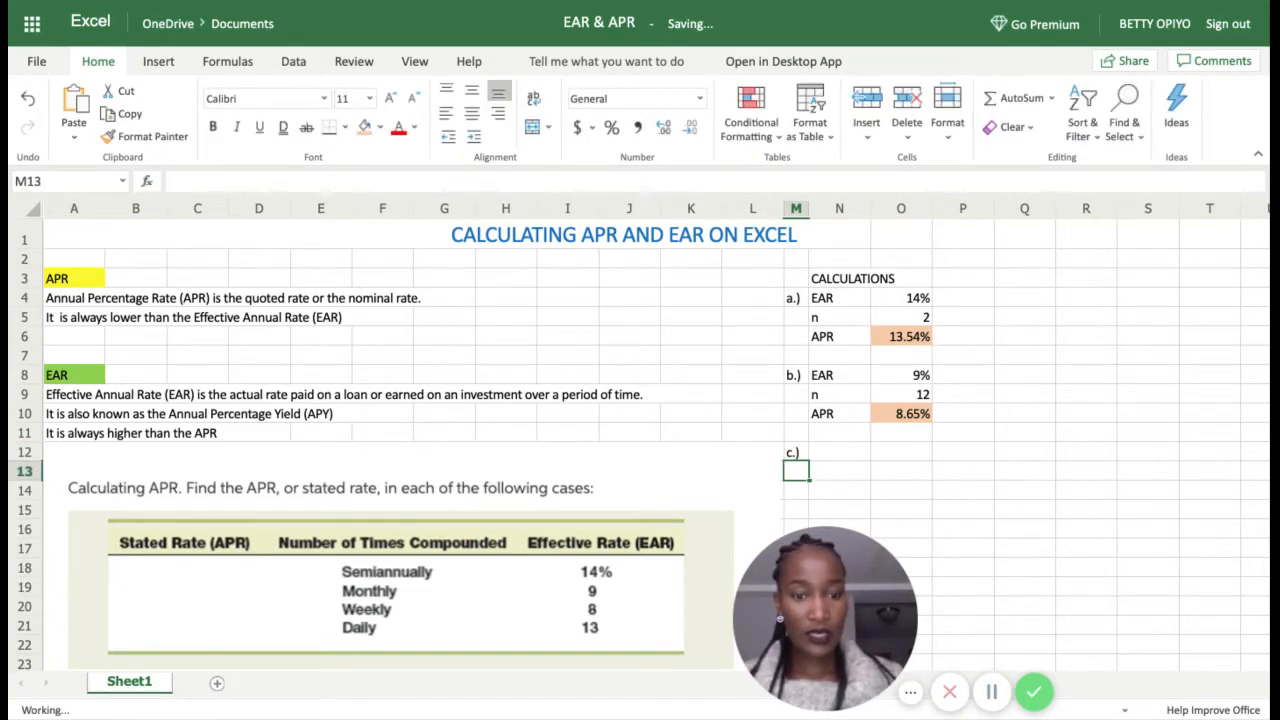
pyautogui.click(848, 459)
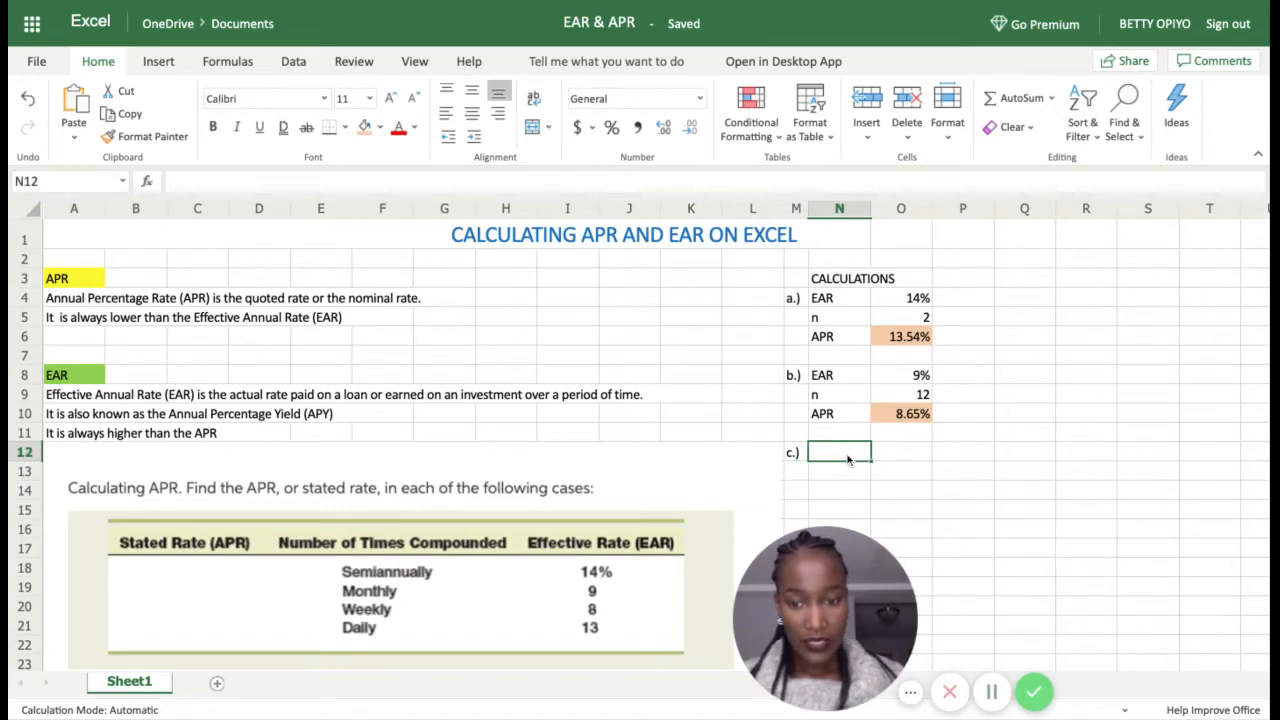
pyautogui.write('8')
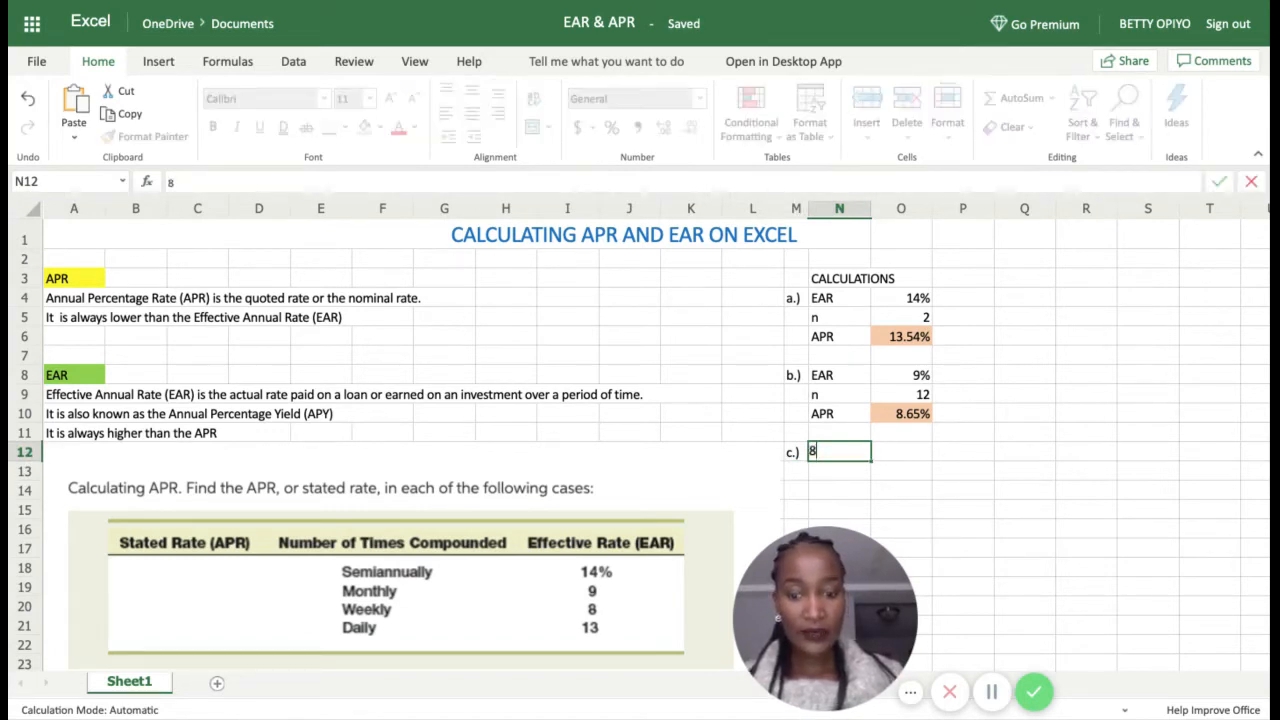
pyautogui.press('BackSpace')
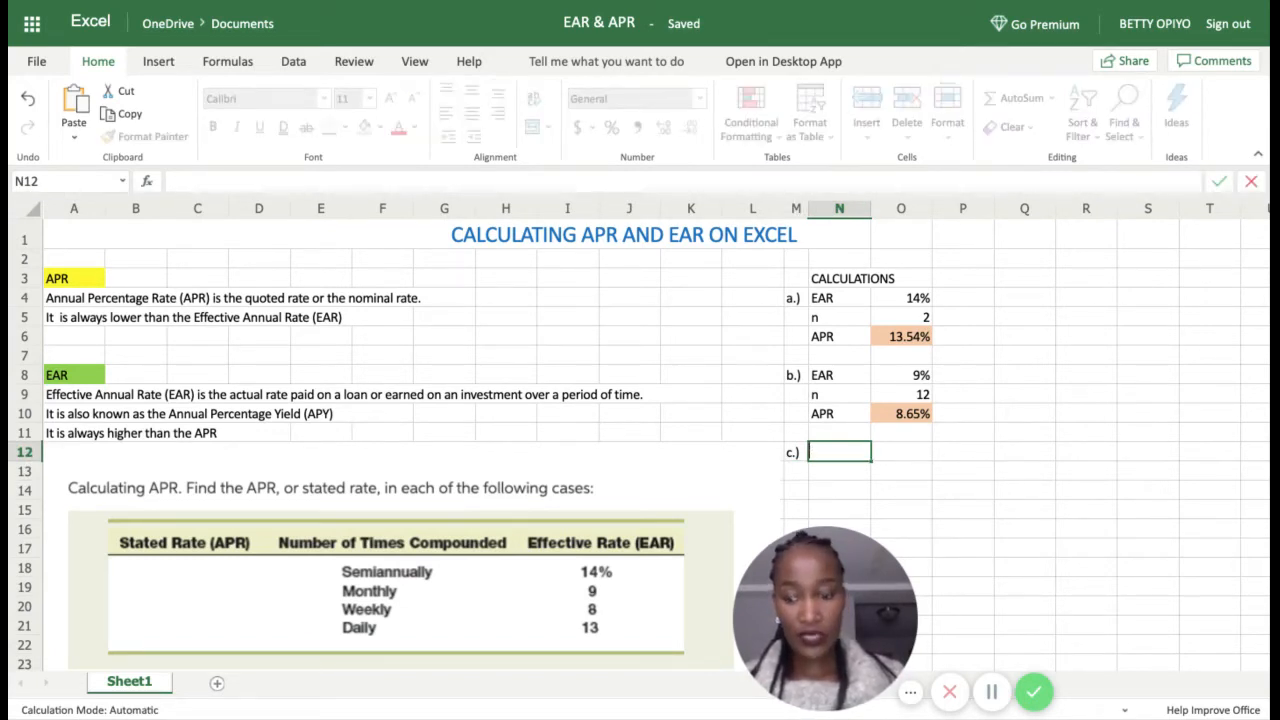
pyautogui.write('EAR')
pyautogui.click(904, 454)
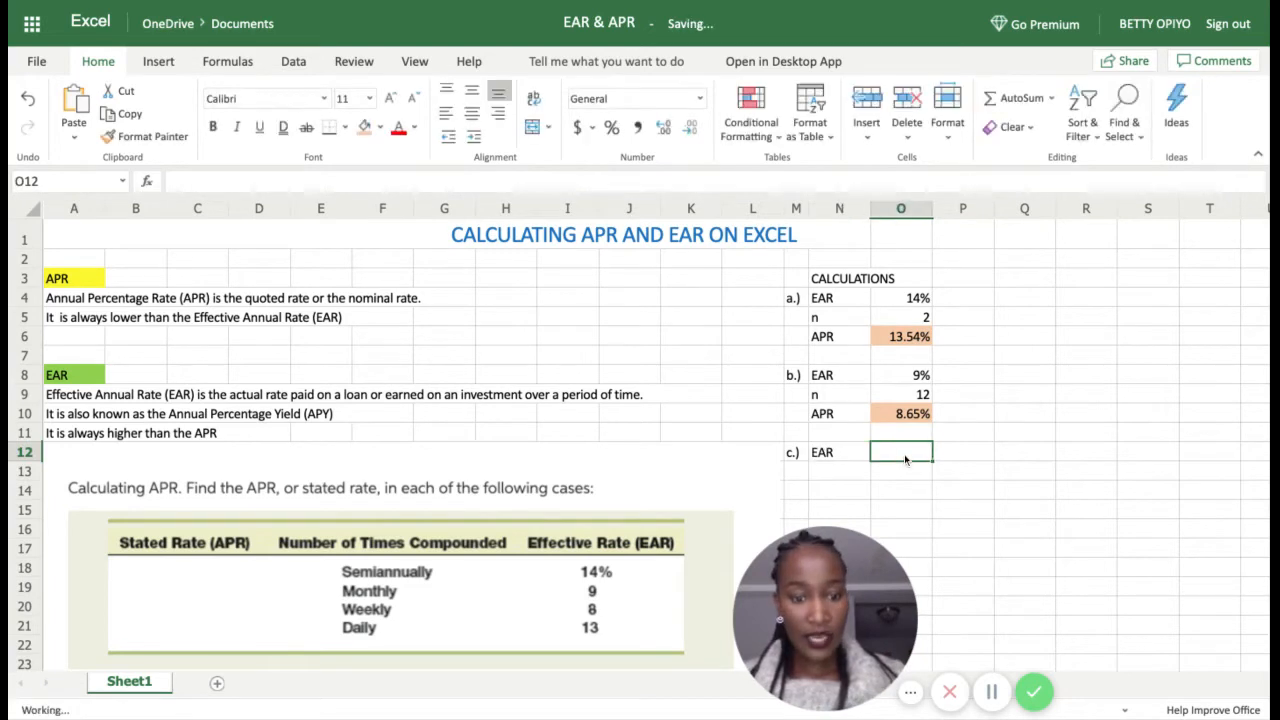
pyautogui.write('8%')
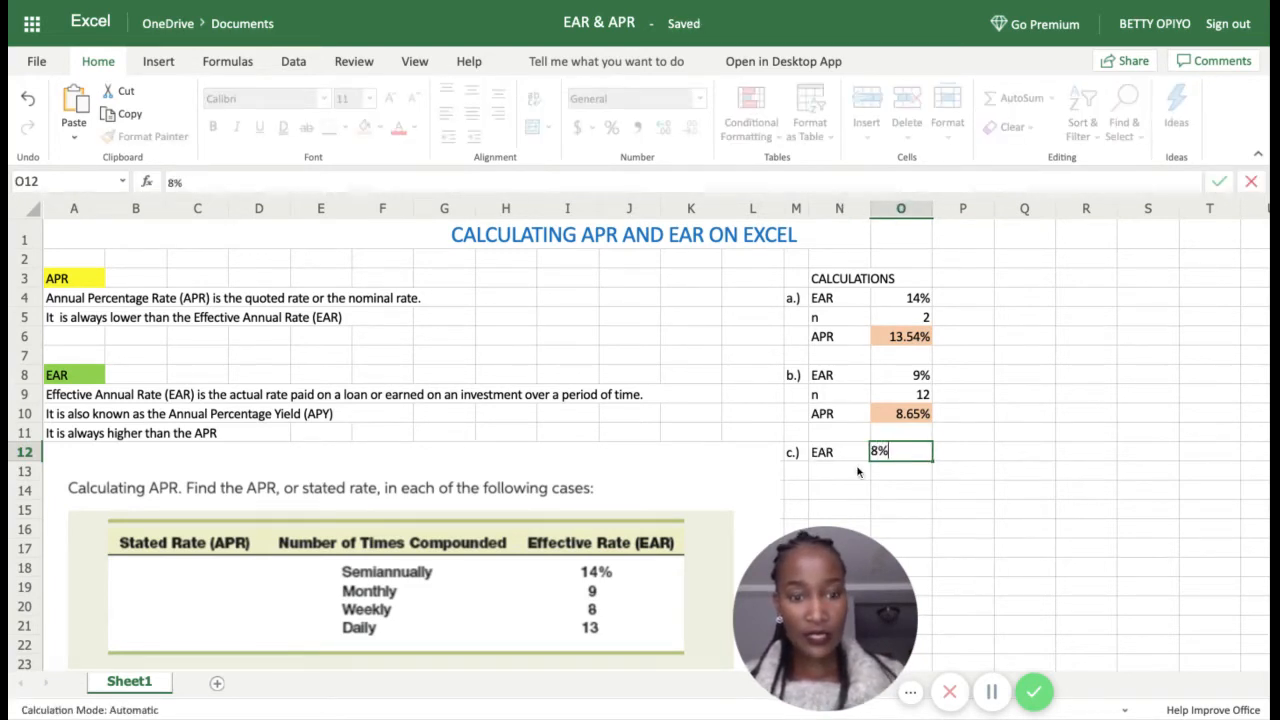
# Step: Add n with 52 periods in row 13 and an APR label in N14
pyautogui.click(856, 466)
pyautogui.write('n')
pyautogui.click(911, 472)
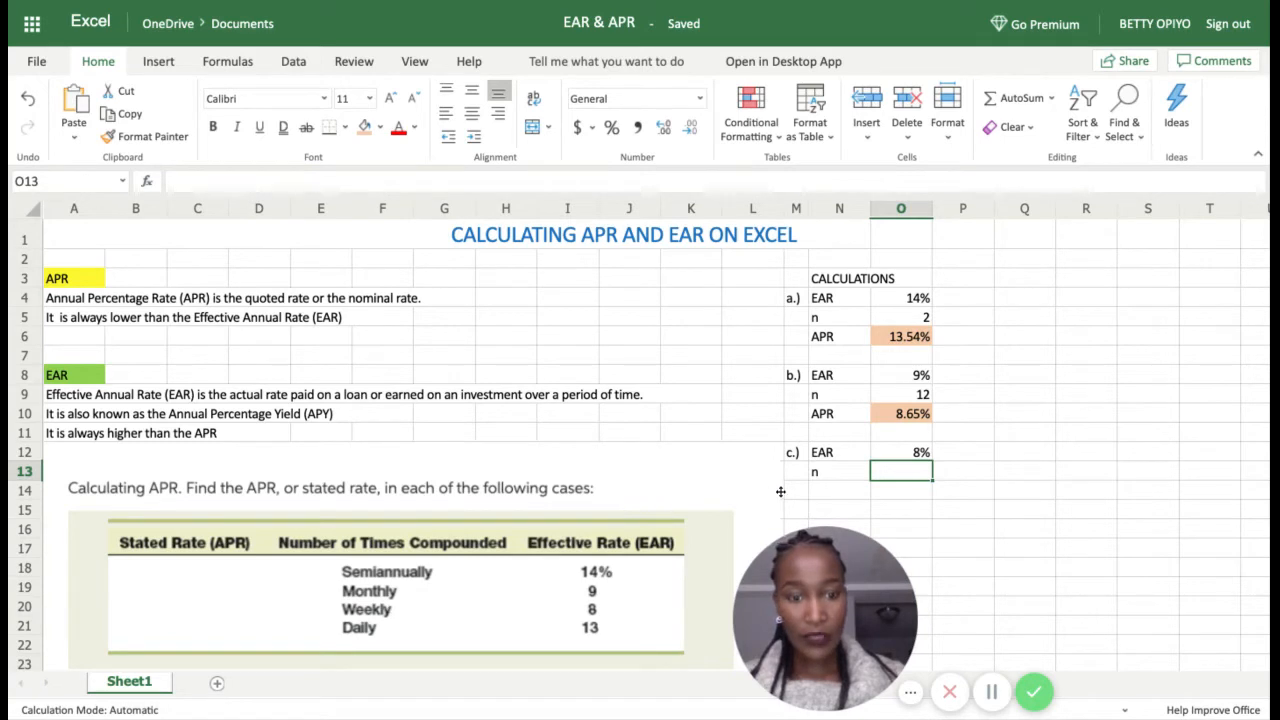
pyautogui.write('52')
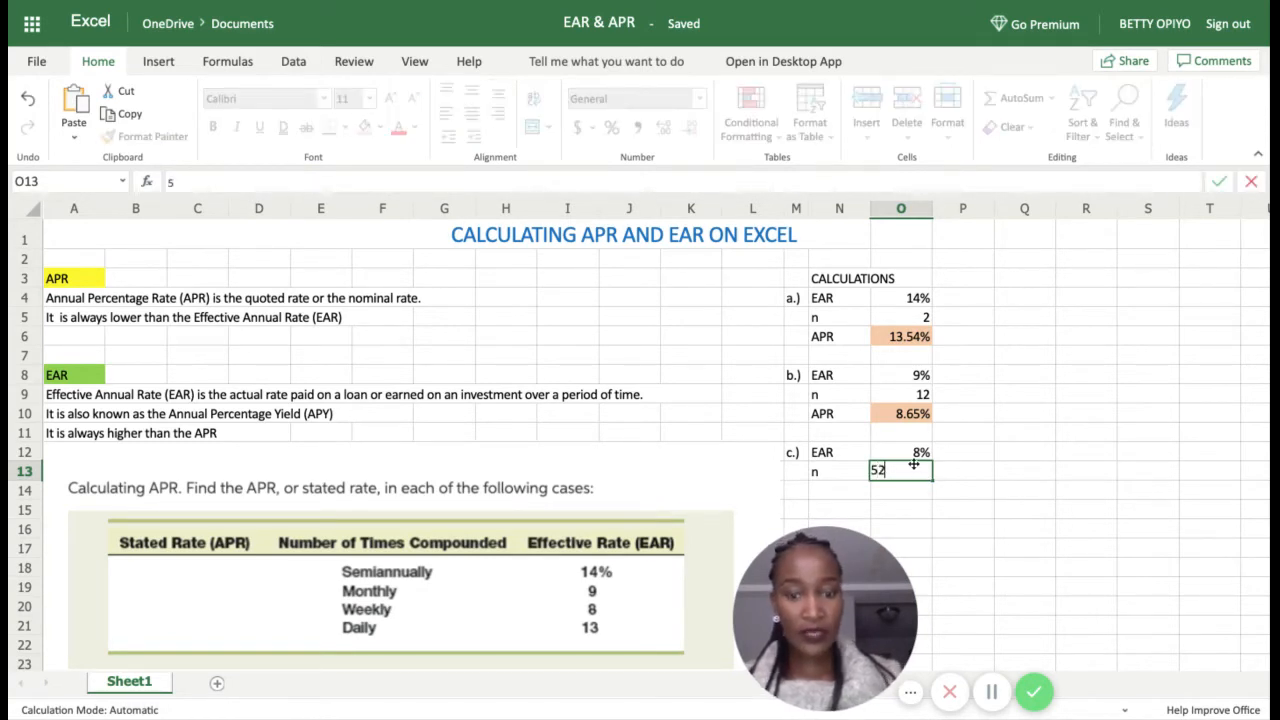
pyautogui.press('Return')
pyautogui.click(836, 497)
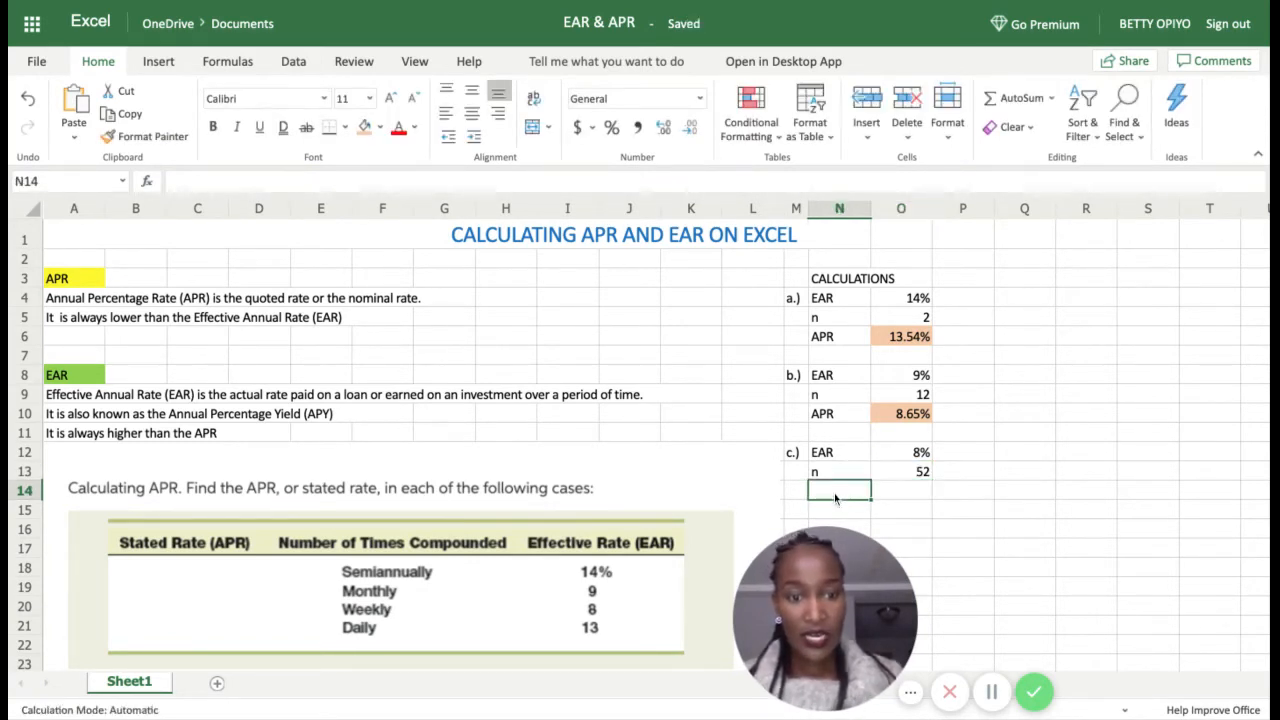
pyautogui.write('APR')
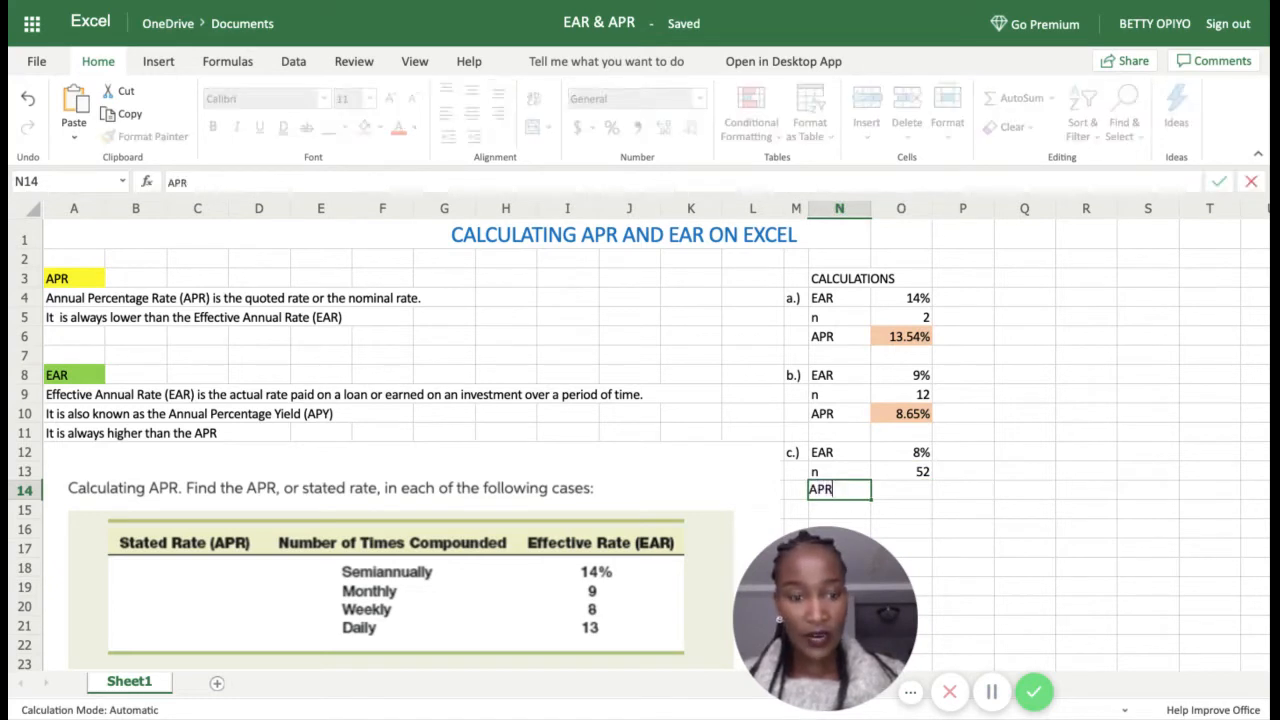
pyautogui.click(908, 492)
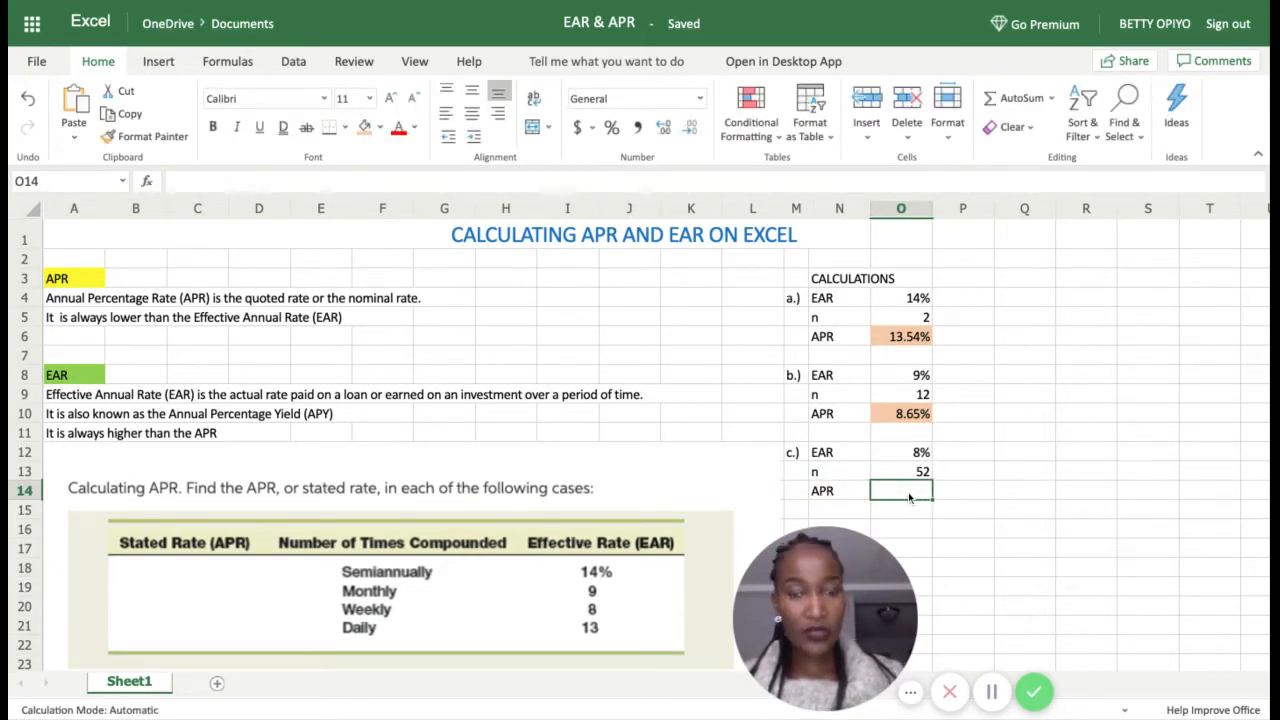
# Step: Enter =NOMINAL(O12,O13) in O14 and format the result as a percentage, 7.70%
pyautogui.write('=')
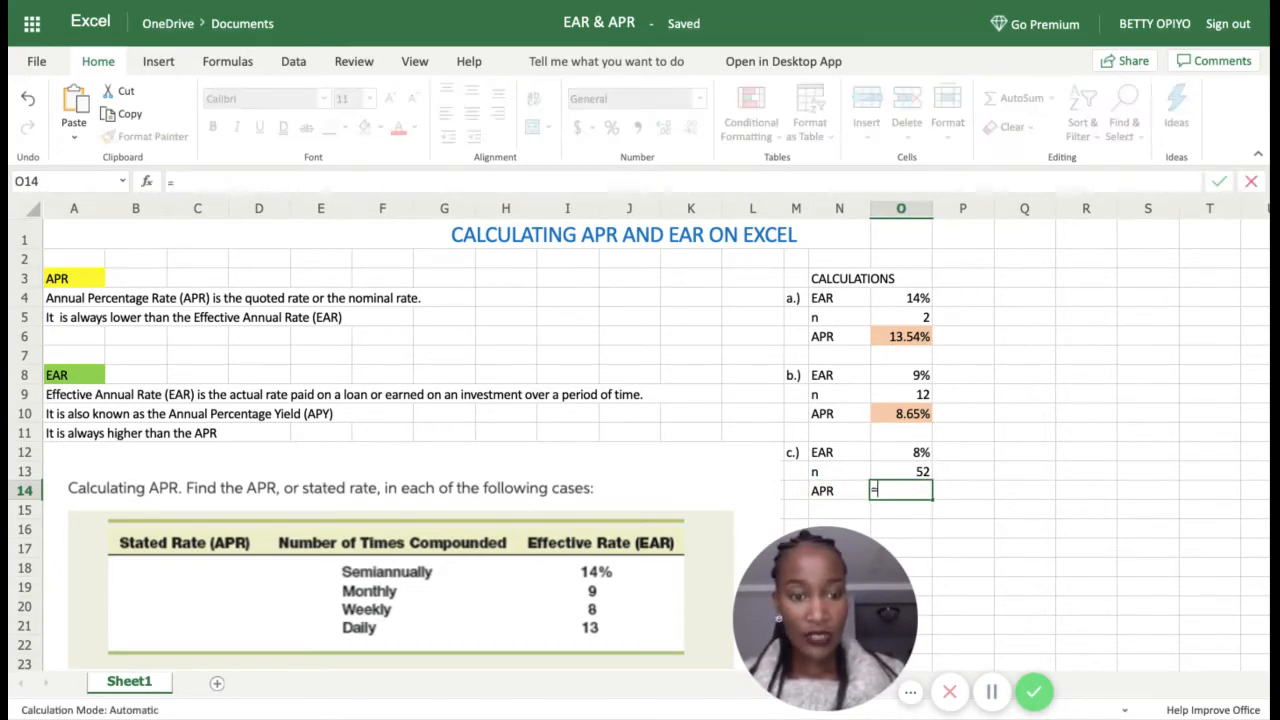
pyautogui.write('NOM')
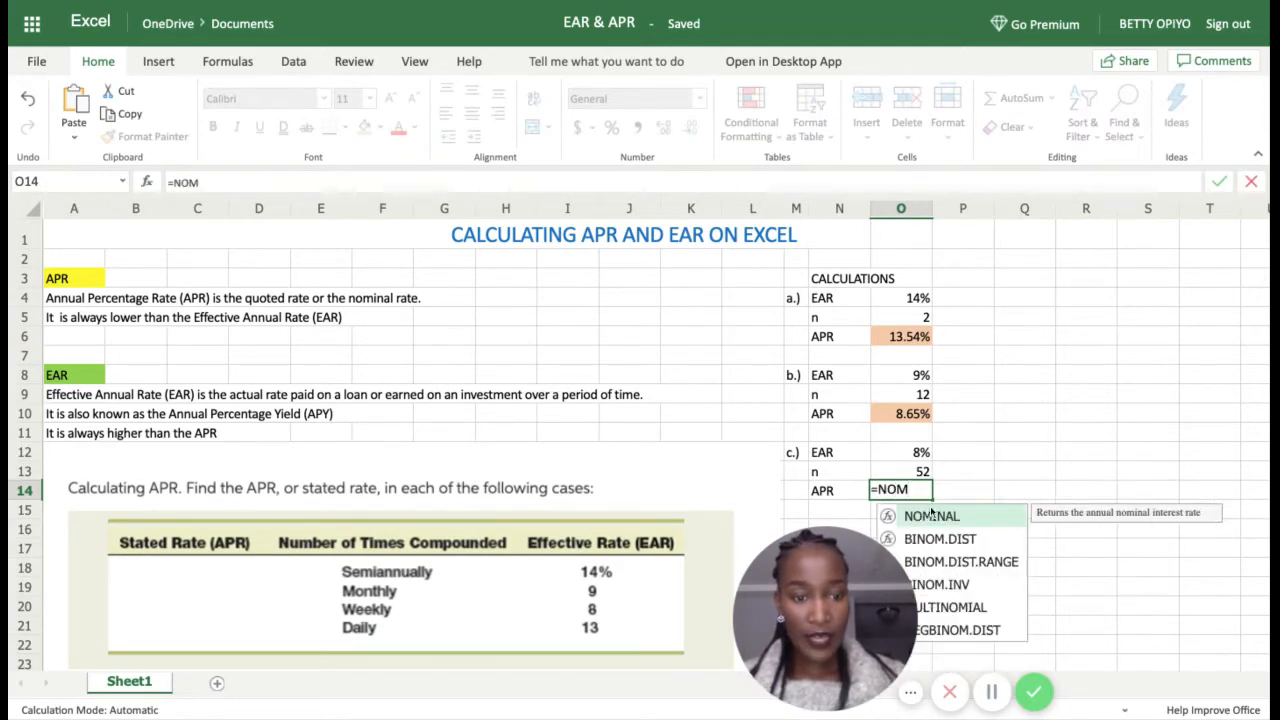
pyautogui.doubleClick(940, 516)
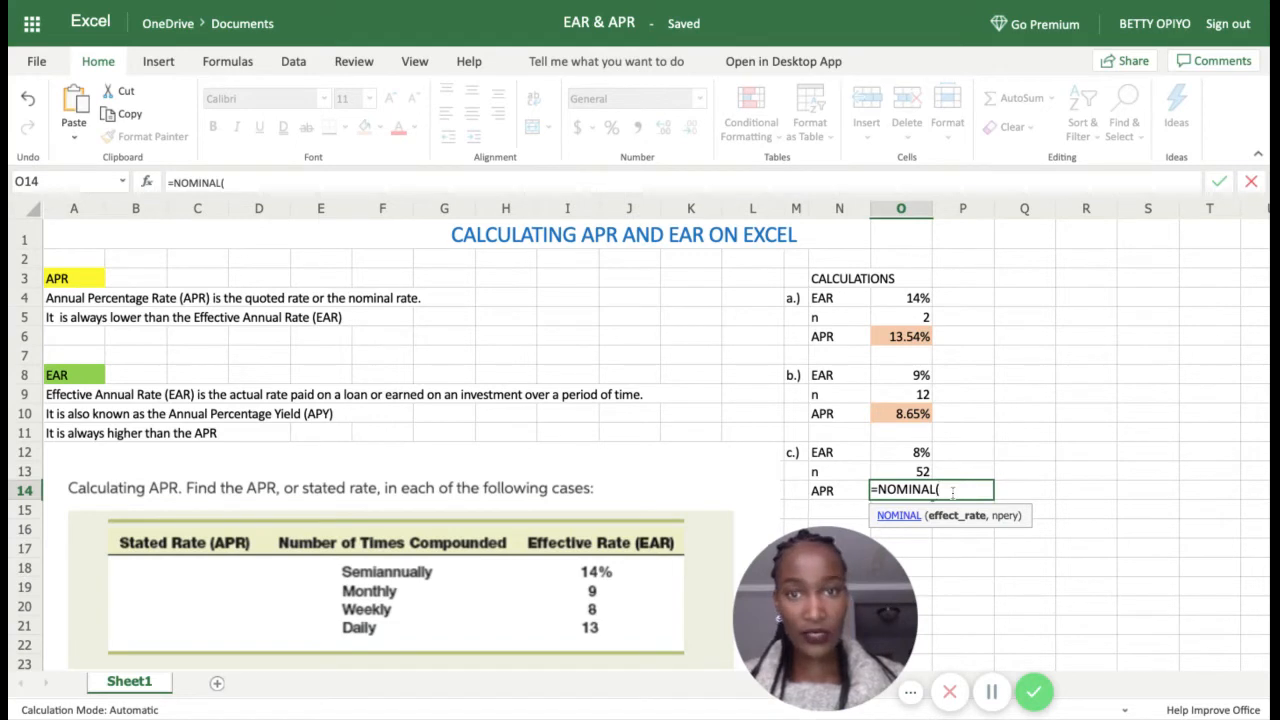
pyautogui.click(912, 453)
pyautogui.write(',')
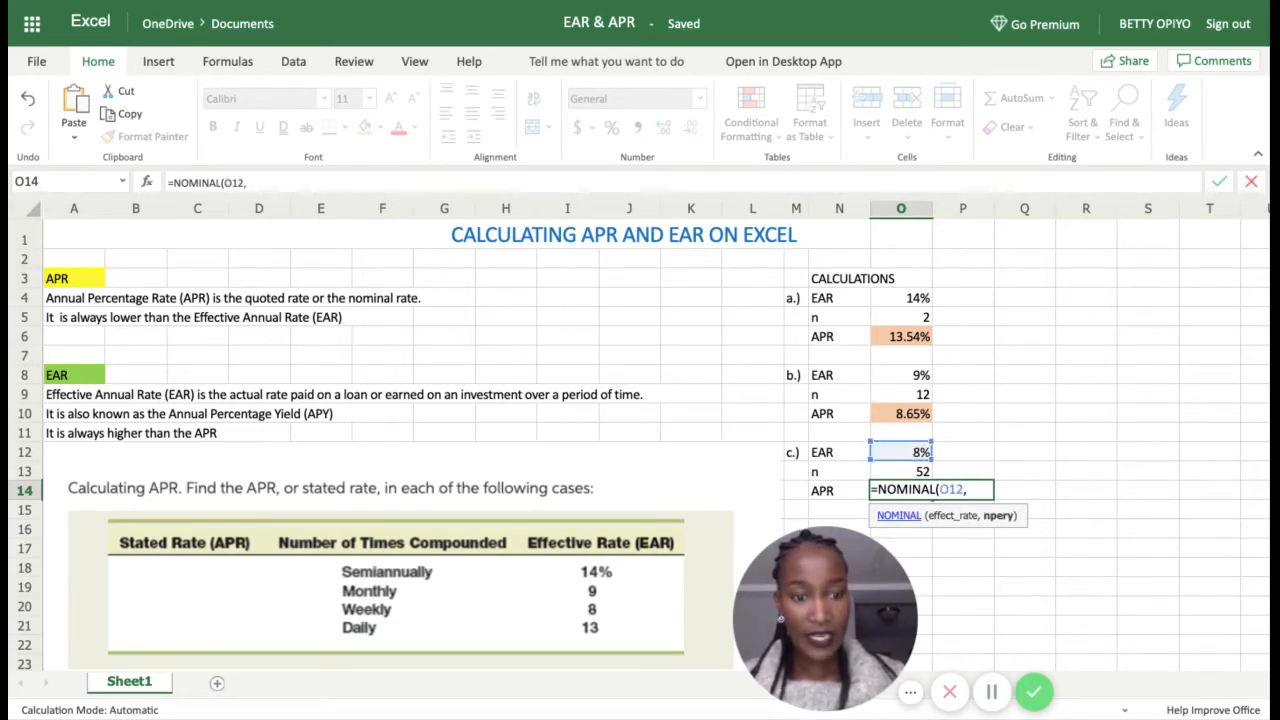
pyautogui.click(916, 472)
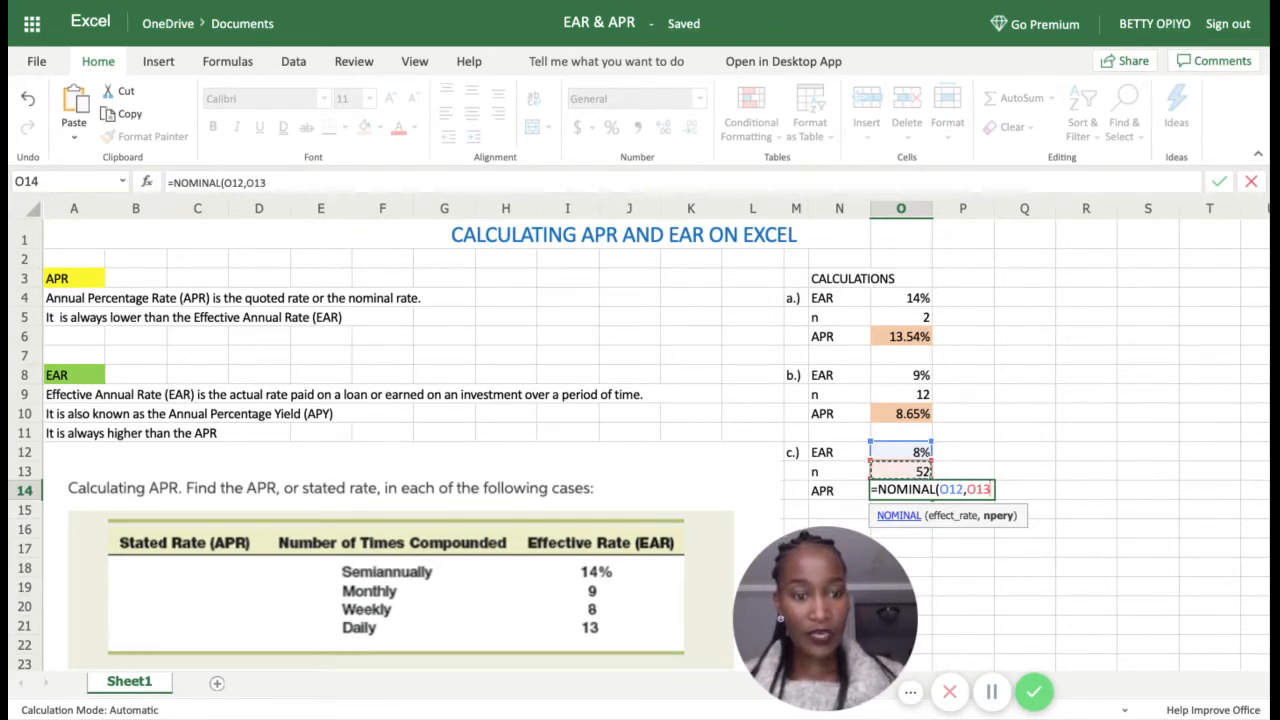
pyautogui.write(')')
pyautogui.press('Return')
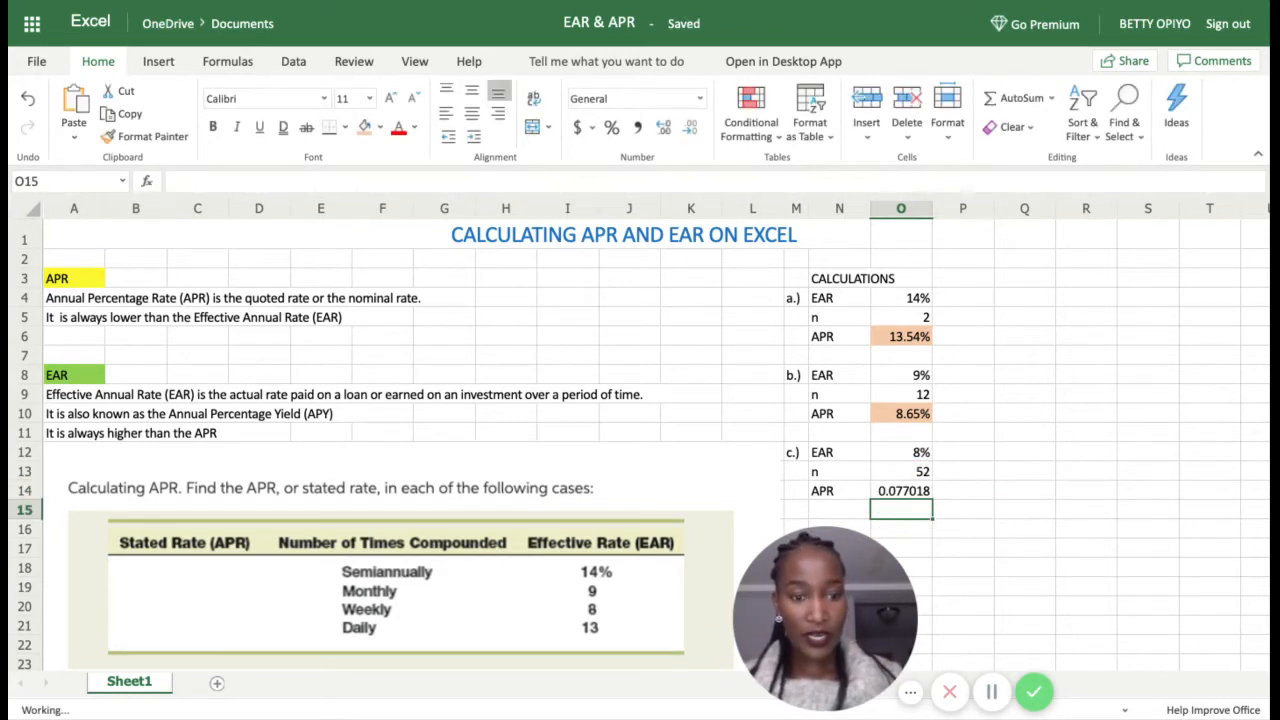
pyautogui.click(918, 494)
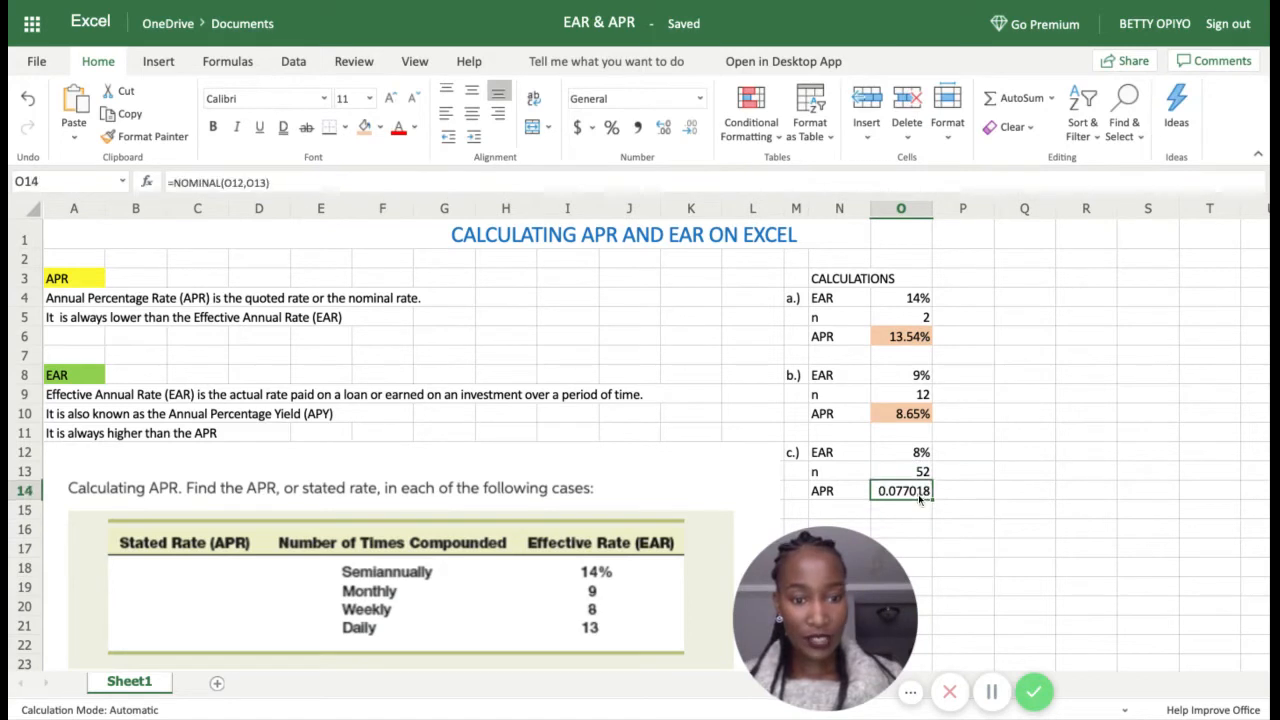
pyautogui.click(611, 127)
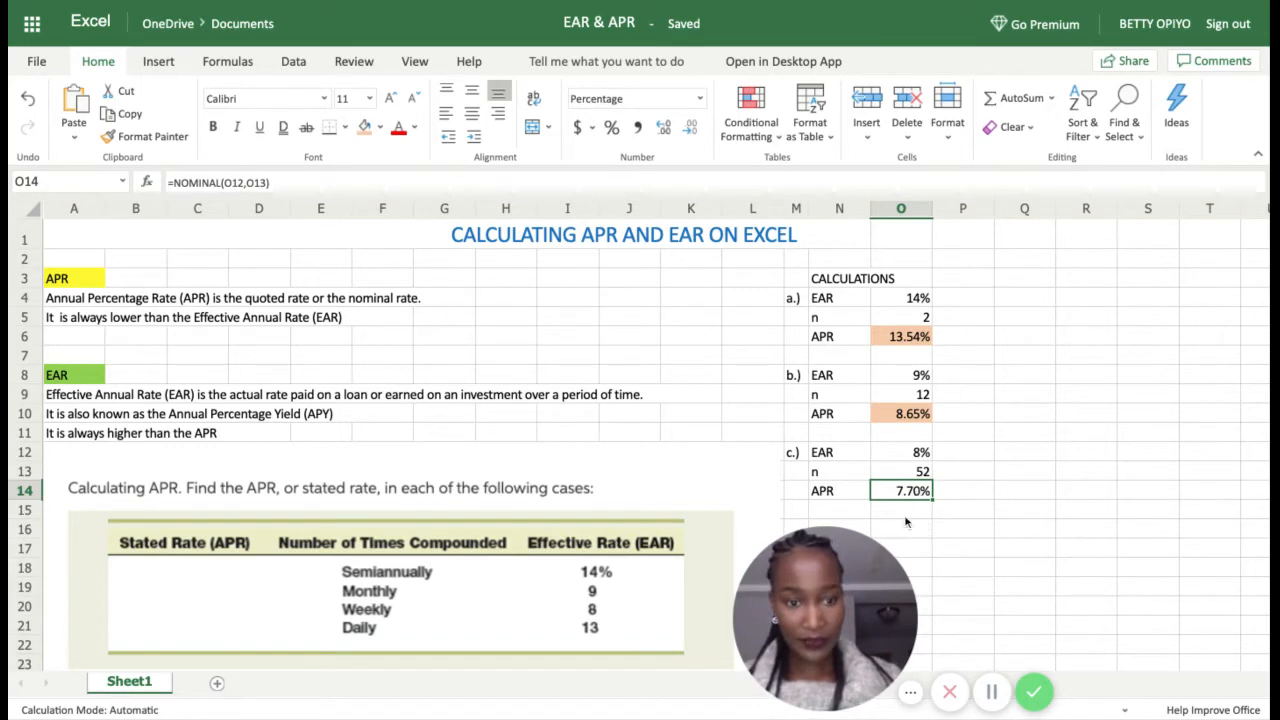
pyautogui.moveTo(818, 597); pyautogui.dragTo(1213, 322)
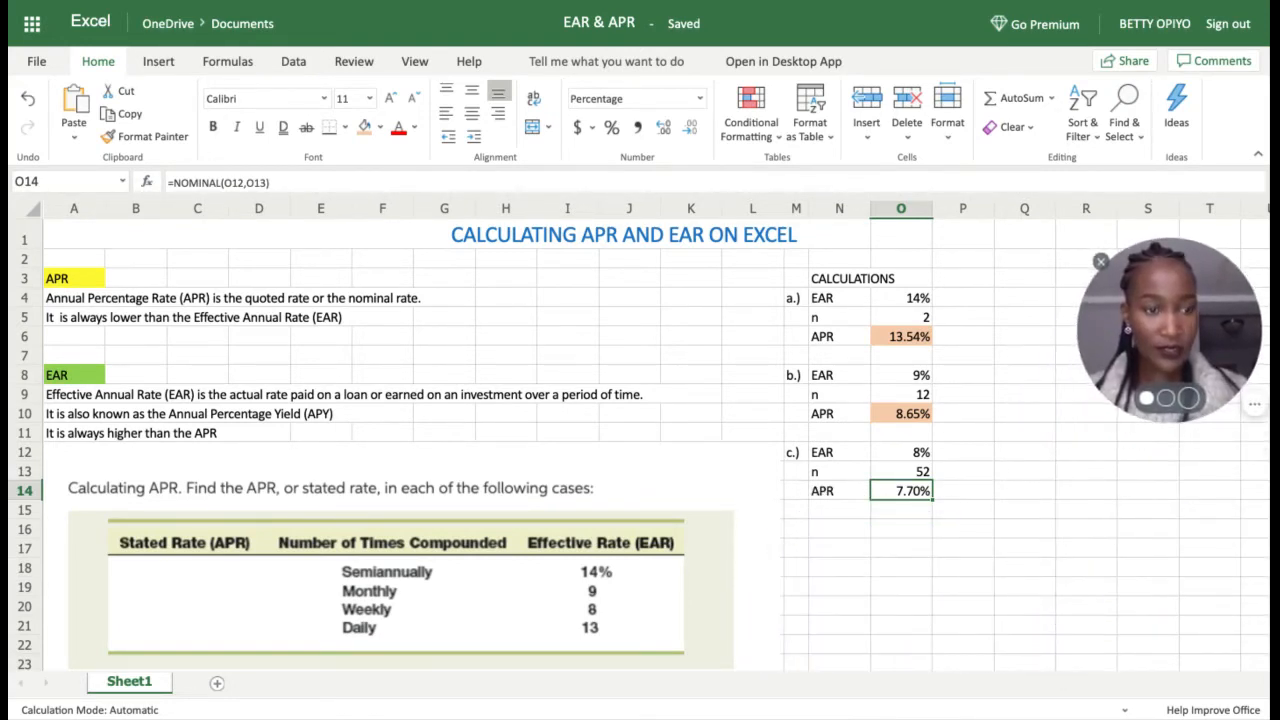
# Step: Label case d.) in M16 and fill case c's 7.70% APR in O14 orange
pyautogui.click(1068, 431)
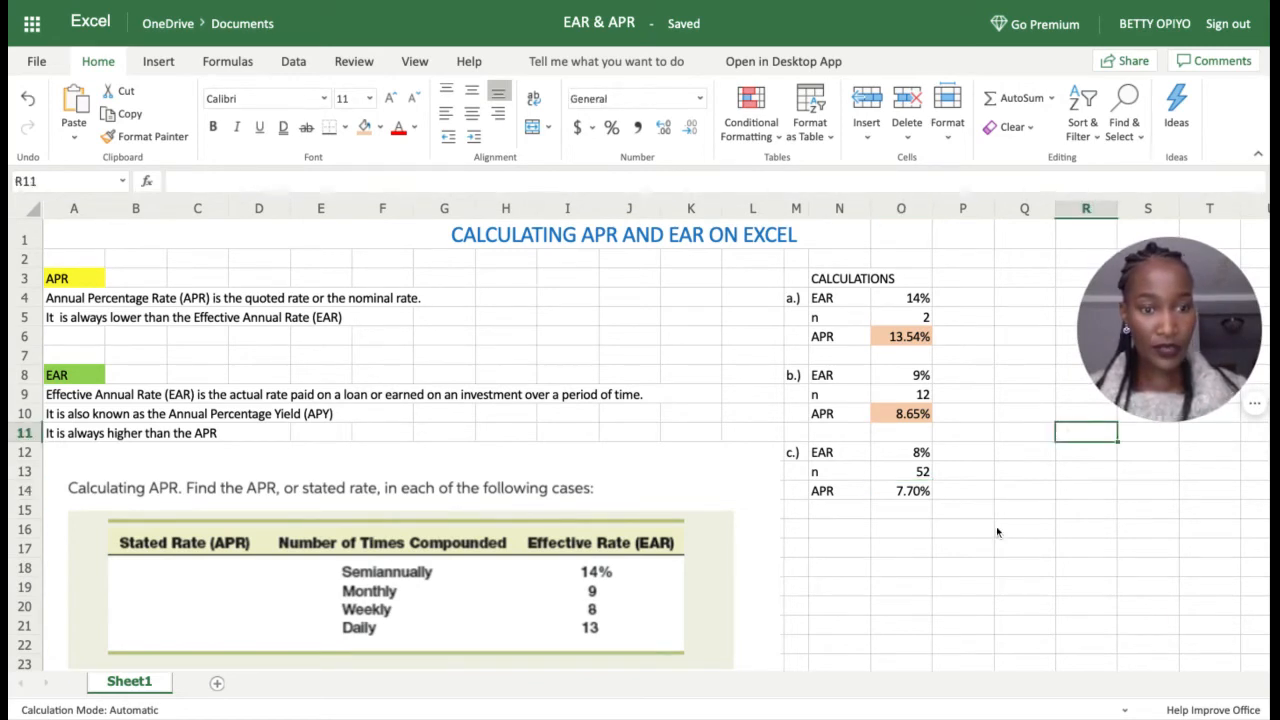
pyautogui.click(798, 533)
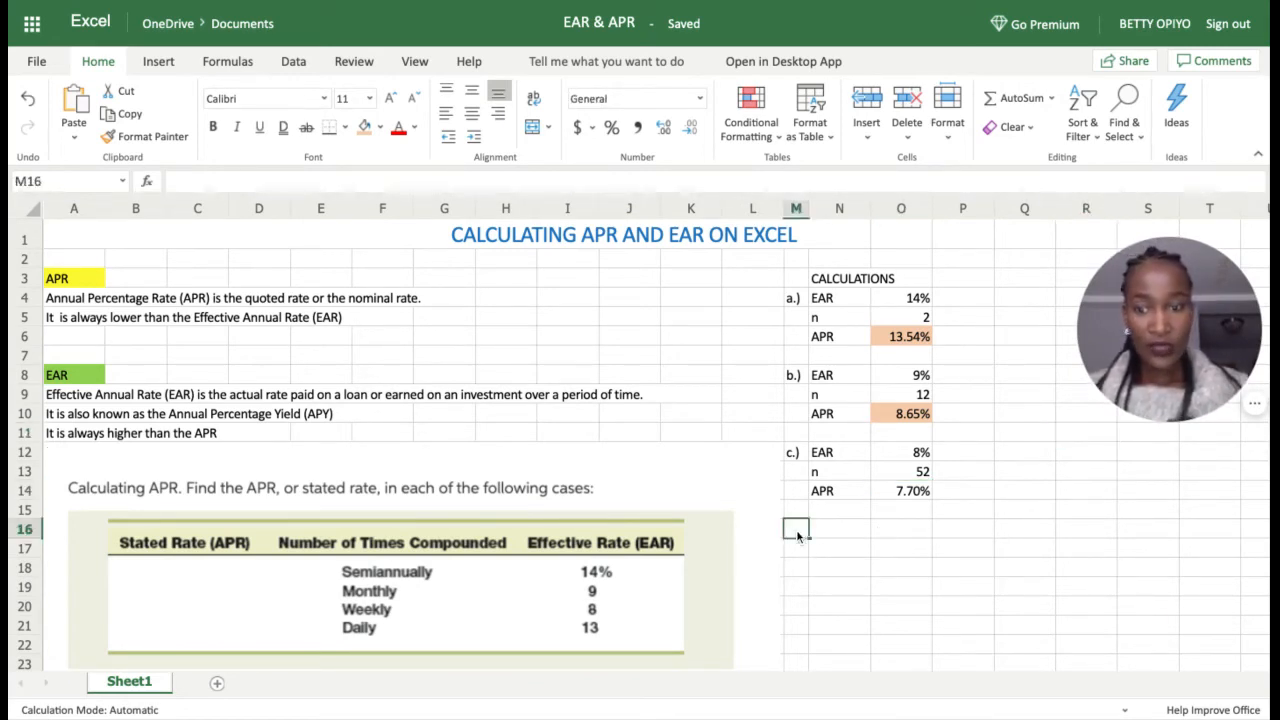
pyautogui.write('d.)')
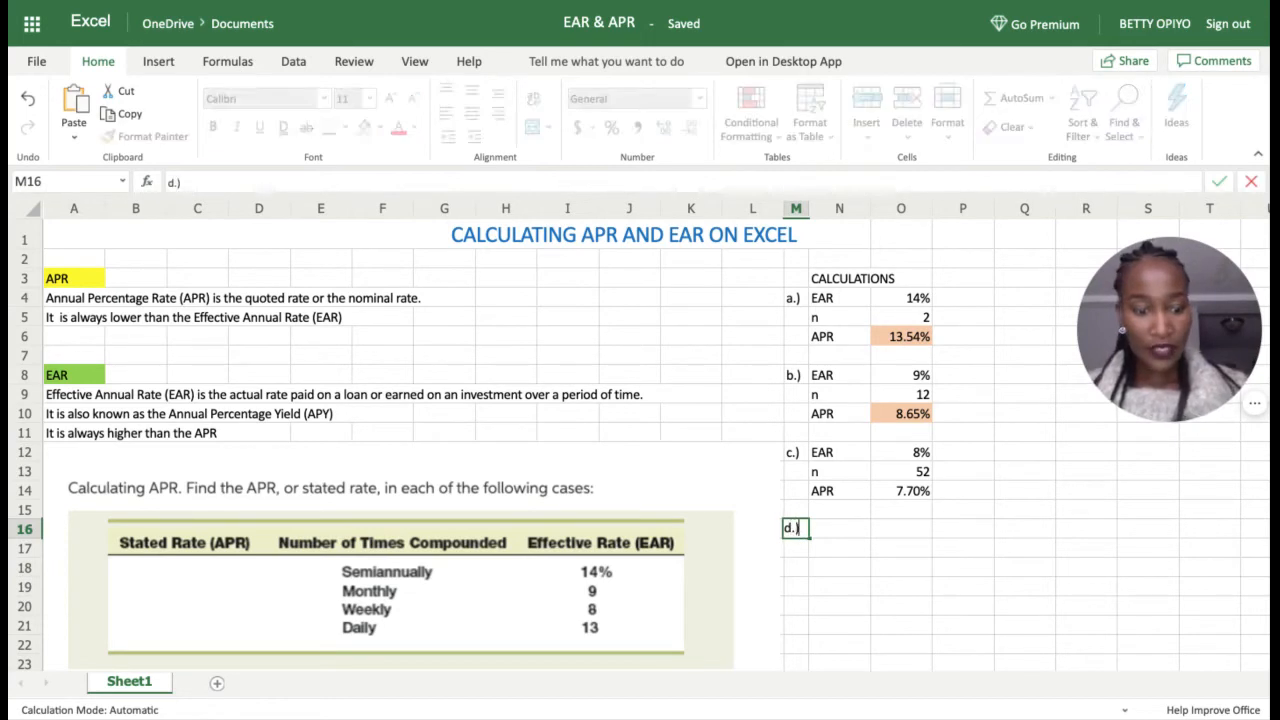
pyautogui.click(842, 534)
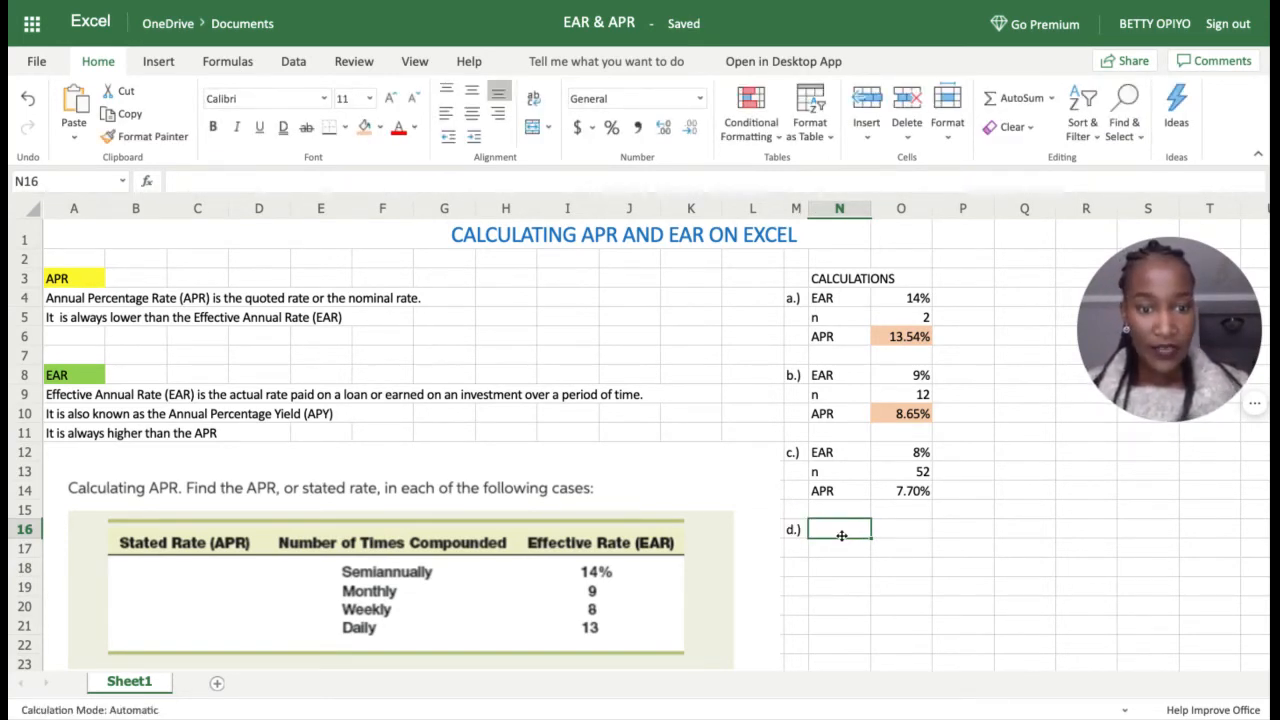
pyautogui.click(908, 491)
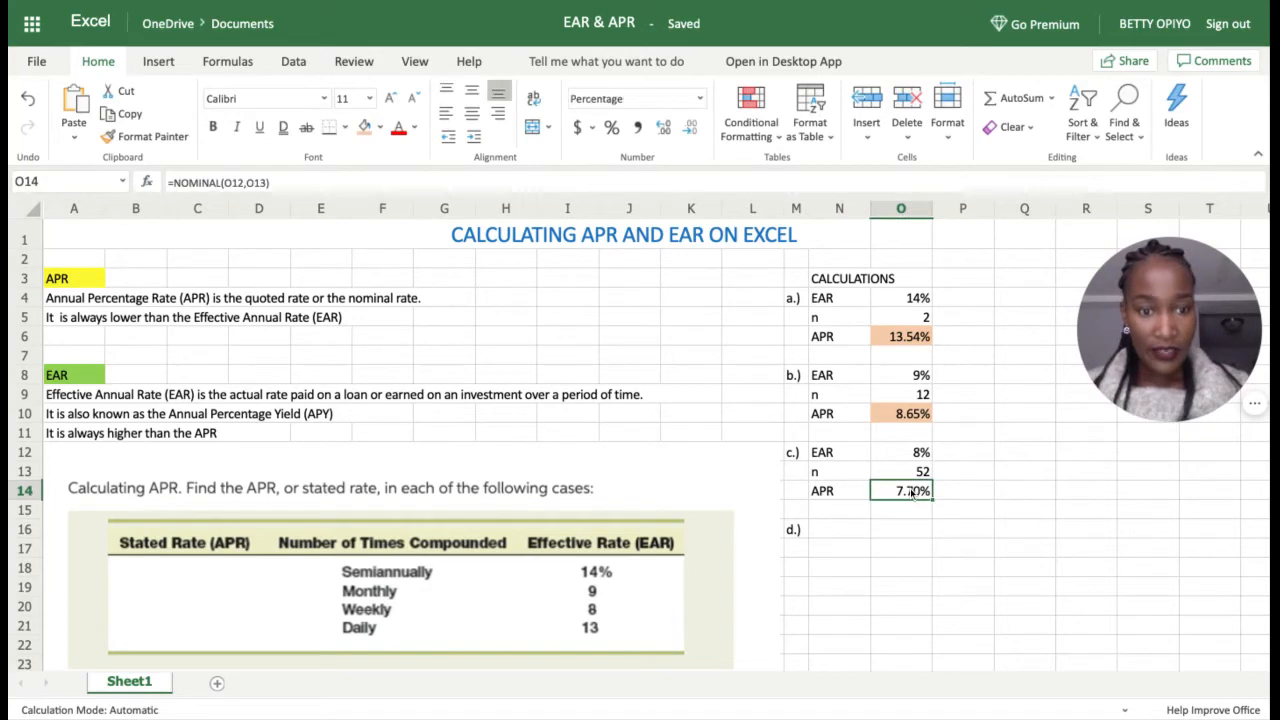
pyautogui.click(365, 129)
# Step: Enter case d's EAR 13%, n 365 and an APR label in N16:O18
pyautogui.click(840, 534)
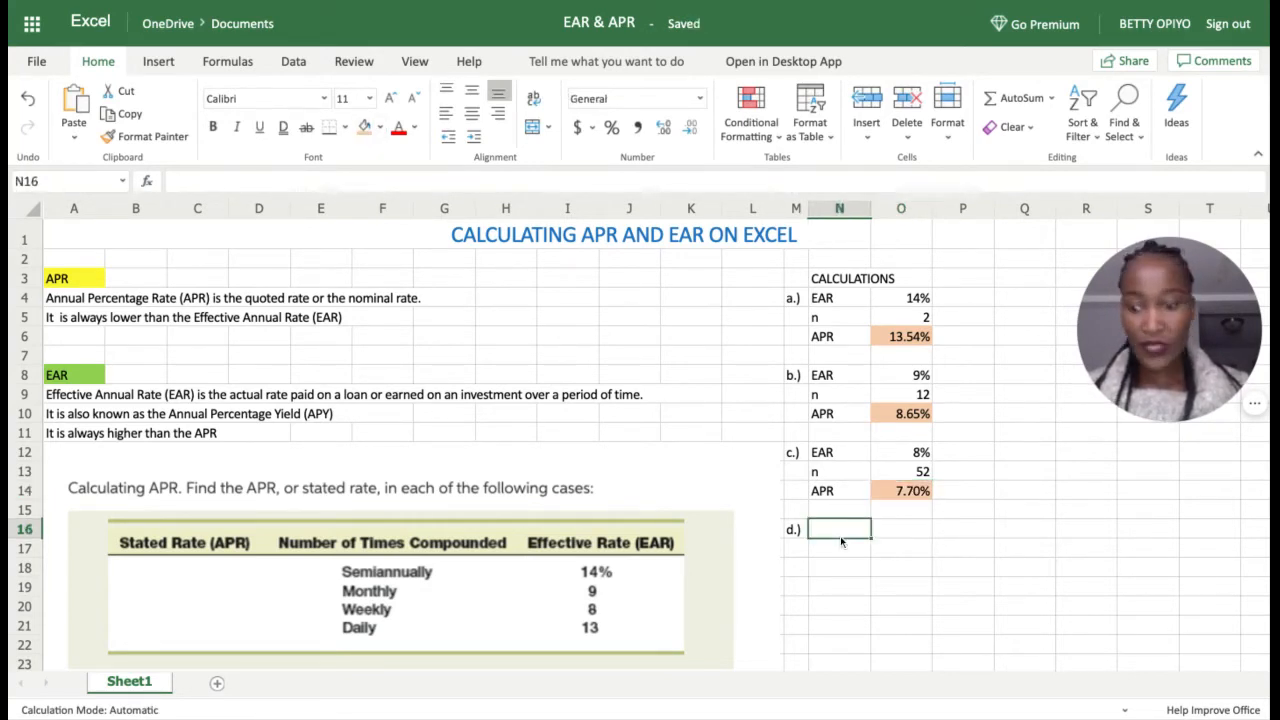
pyautogui.write('EAR')
pyautogui.click(880, 540)
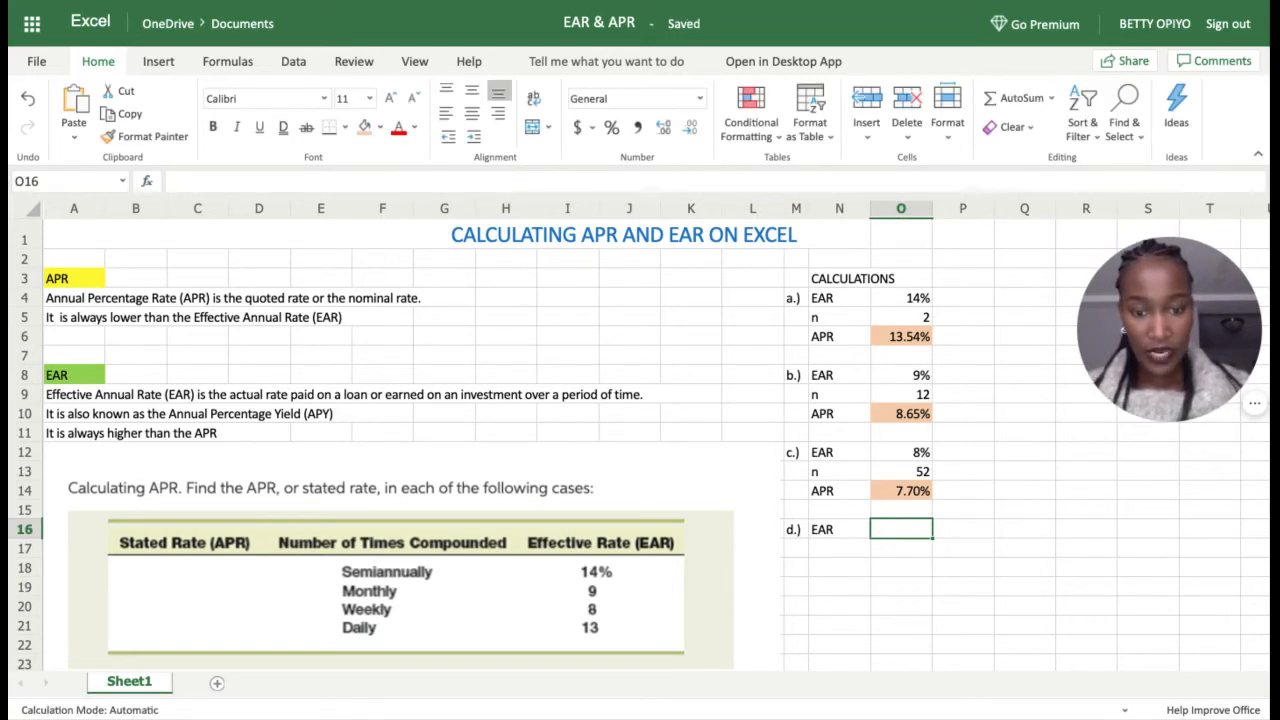
pyautogui.write('13%')
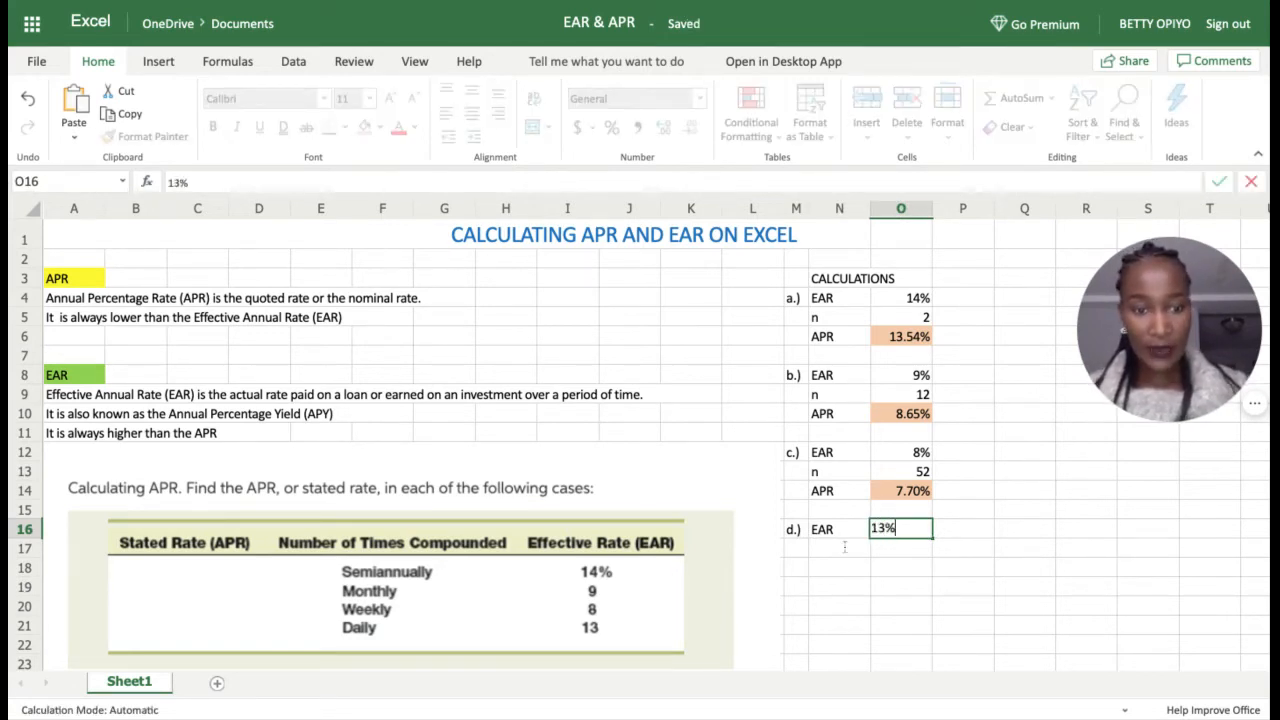
pyautogui.press('Return')
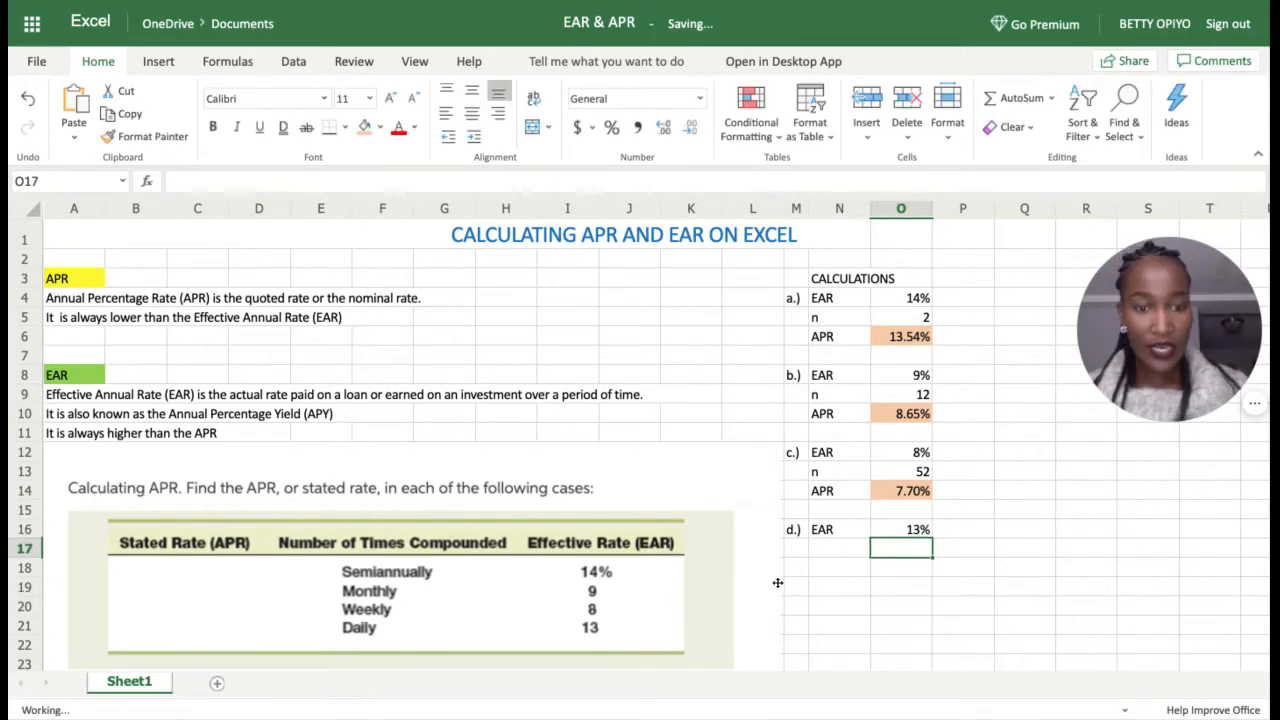
pyautogui.click(852, 554)
pyautogui.write('n')
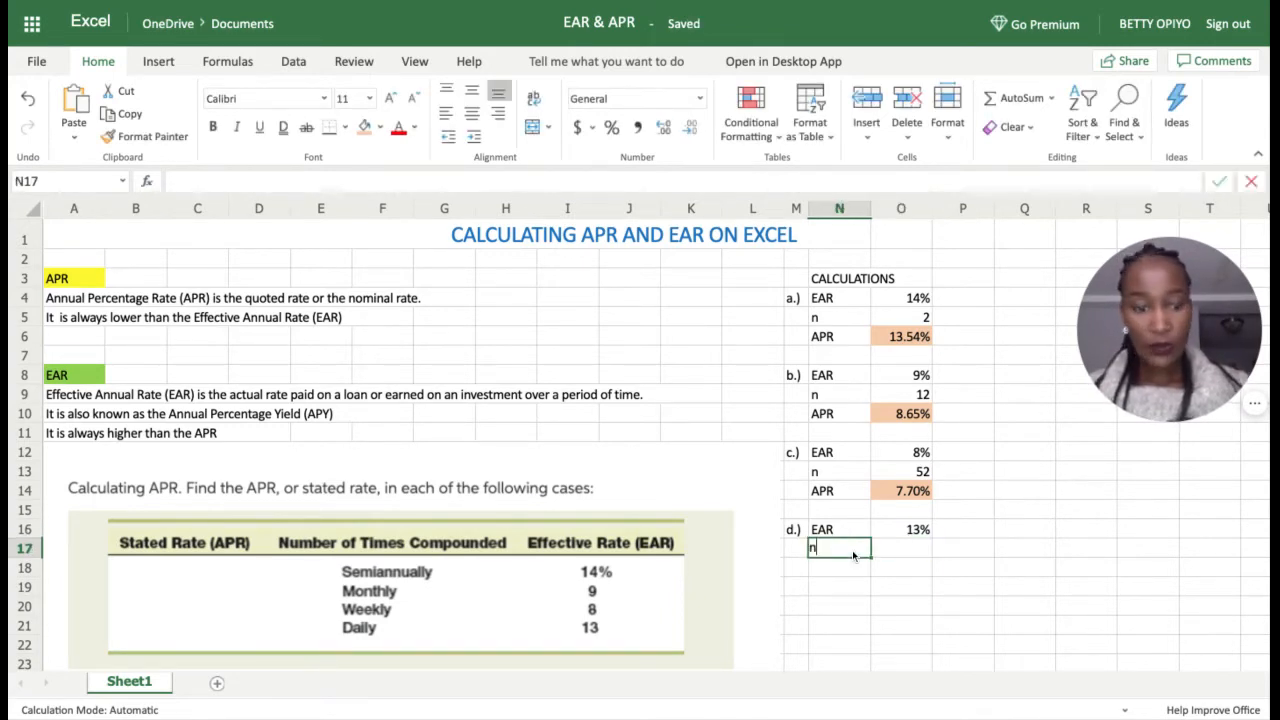
pyautogui.click(903, 549)
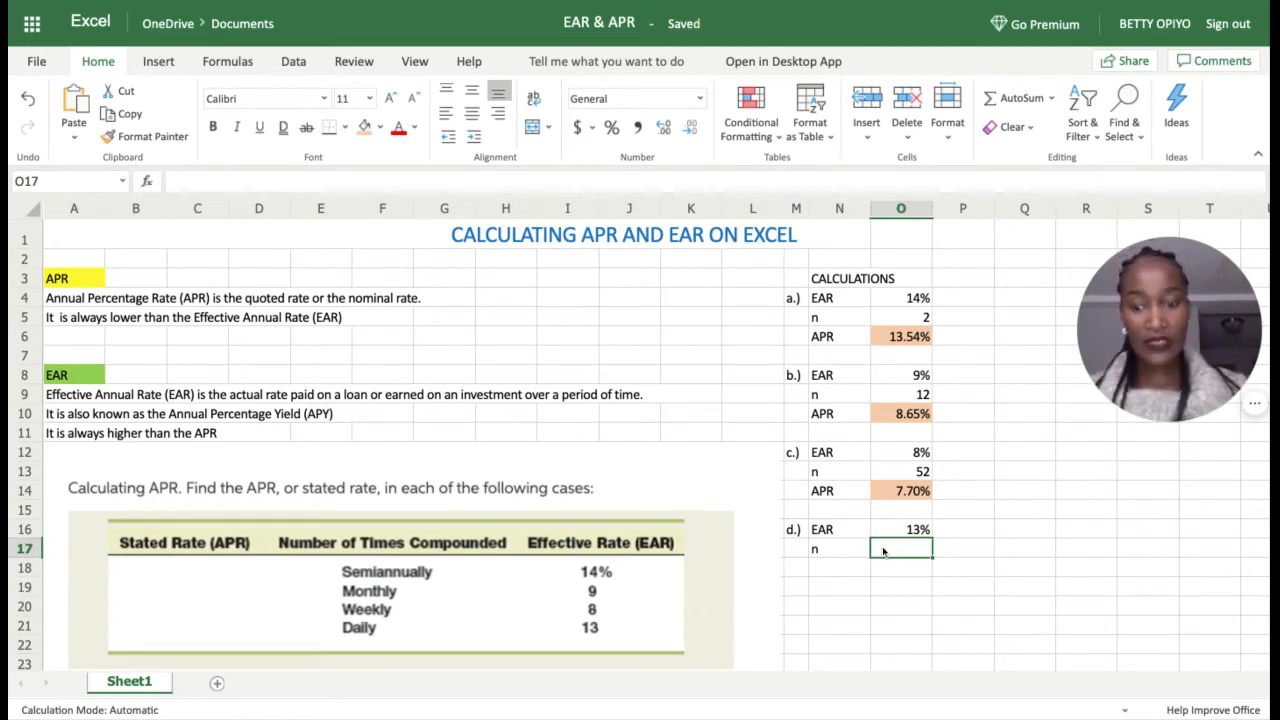
pyautogui.write('365')
pyautogui.press('Return')
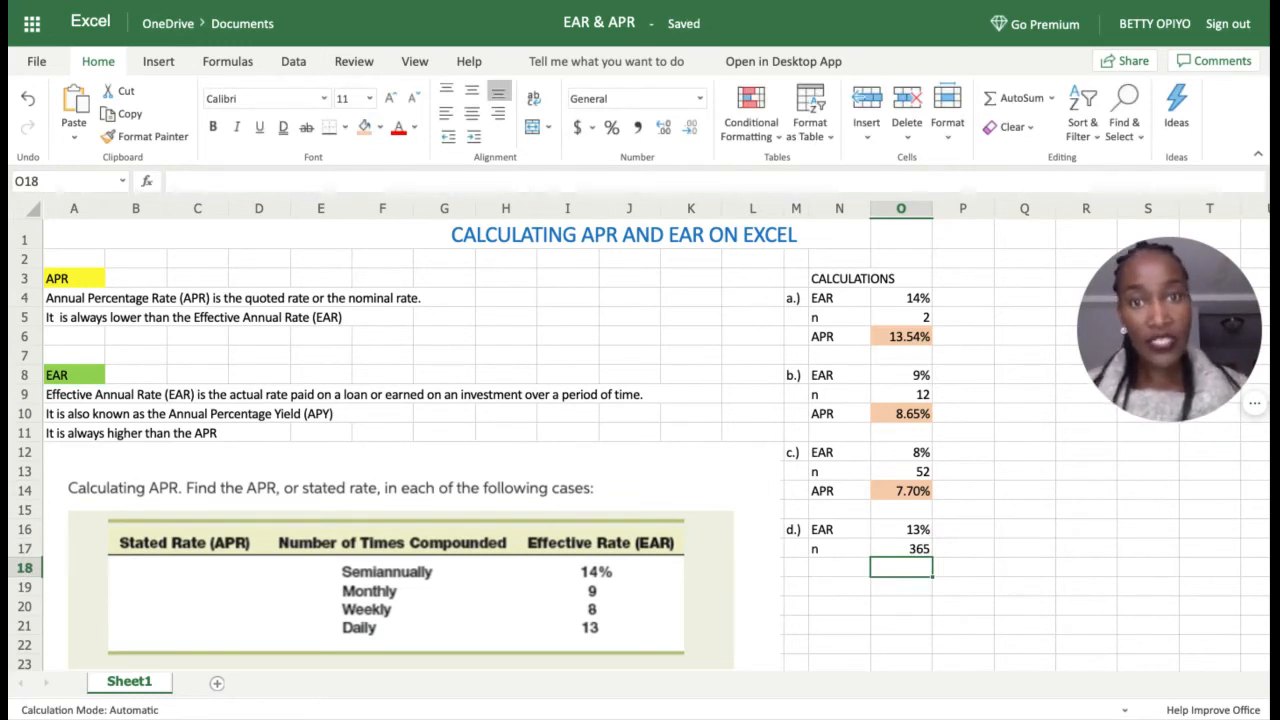
pyautogui.click(840, 575)
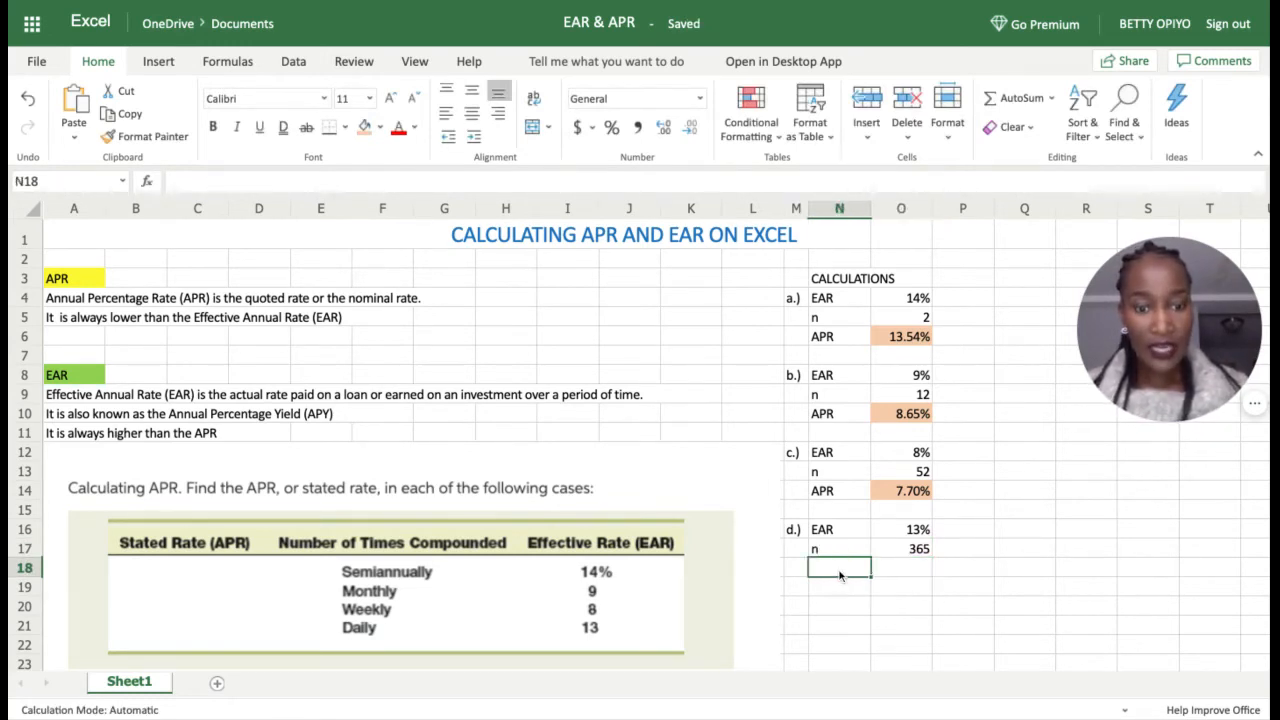
pyautogui.write('apr')
pyautogui.click(896, 576)
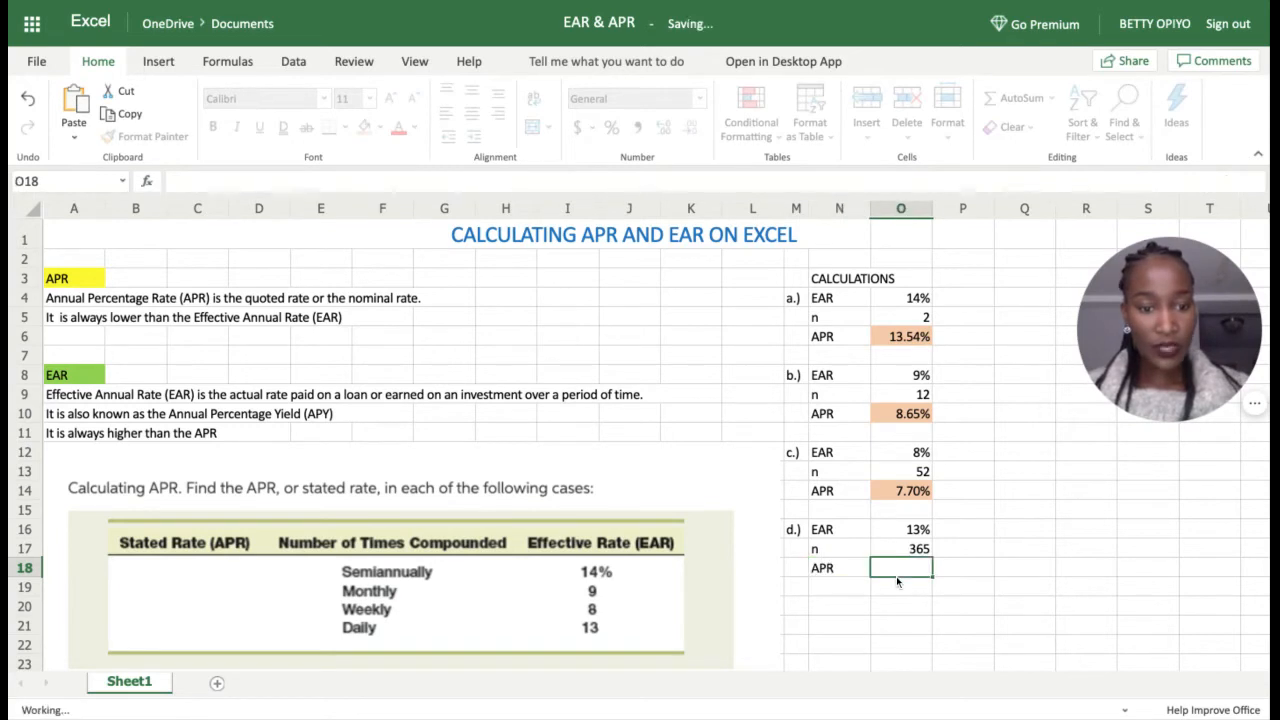
# Step: Enter =NOMINAL(O16,O17) in O18 to calculate case d's APR
pyautogui.write('=')
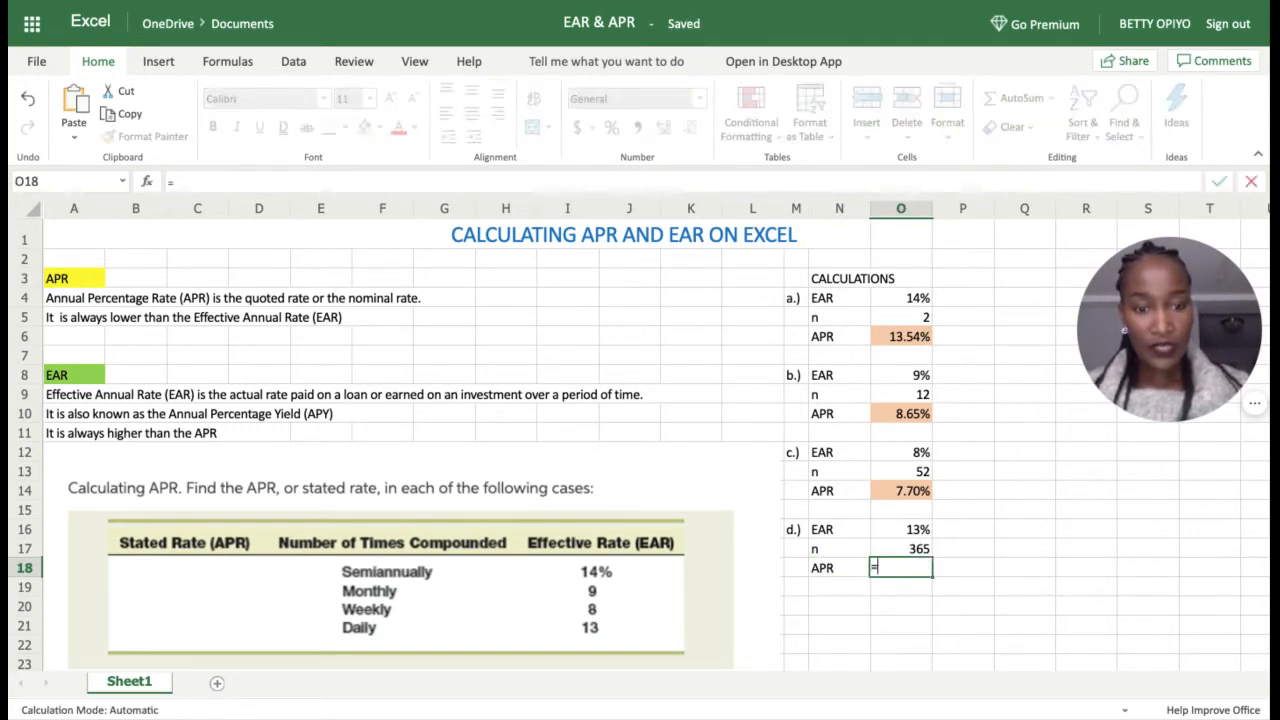
pyautogui.write('NOM')
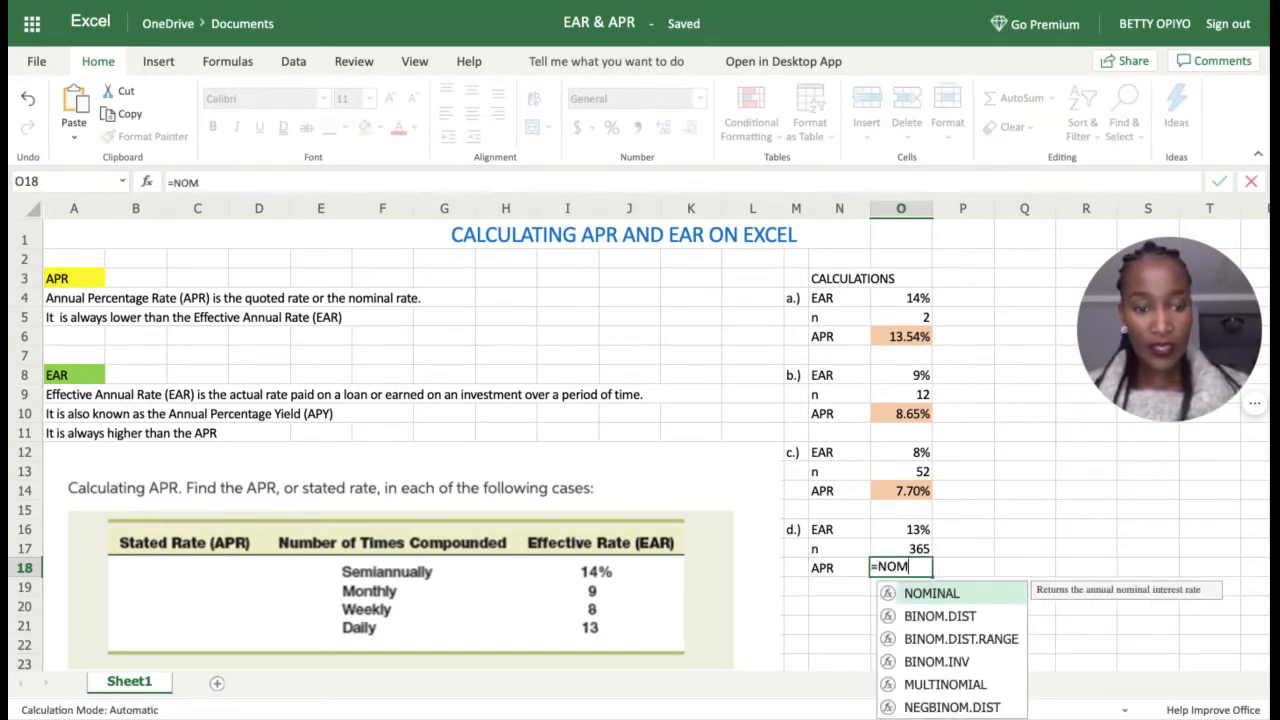
pyautogui.doubleClick(927, 594)
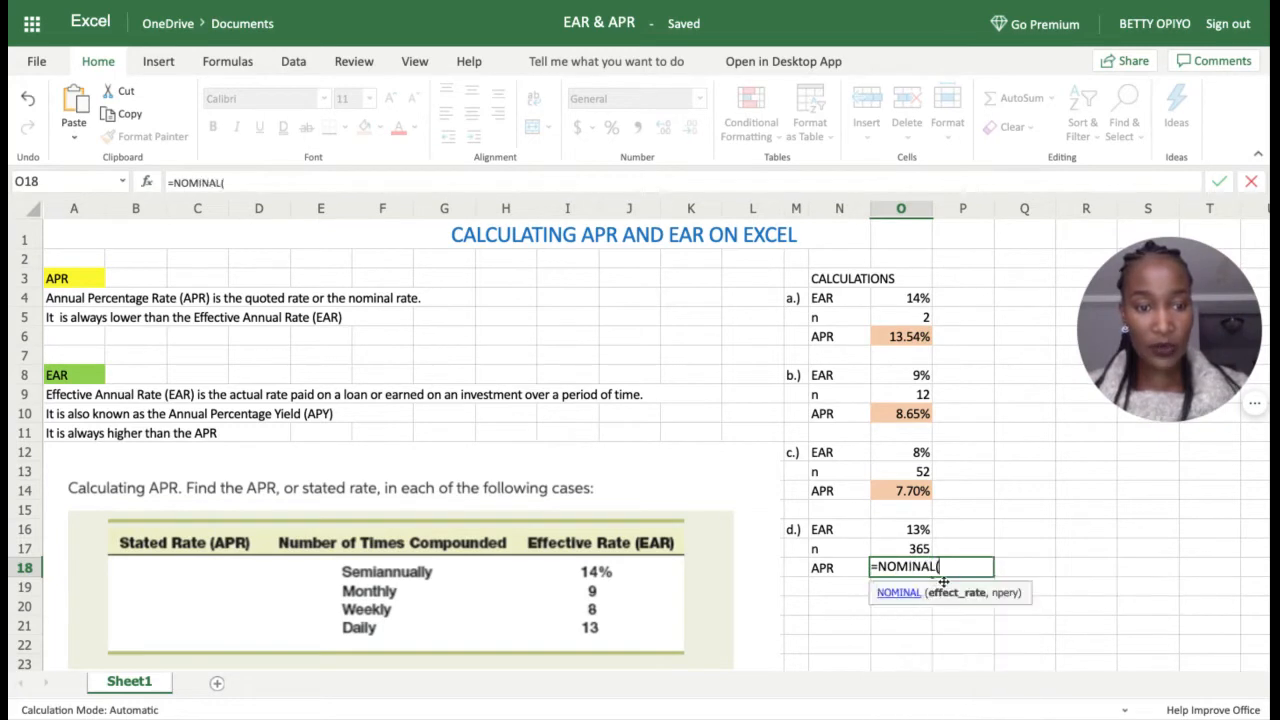
pyautogui.click(902, 533)
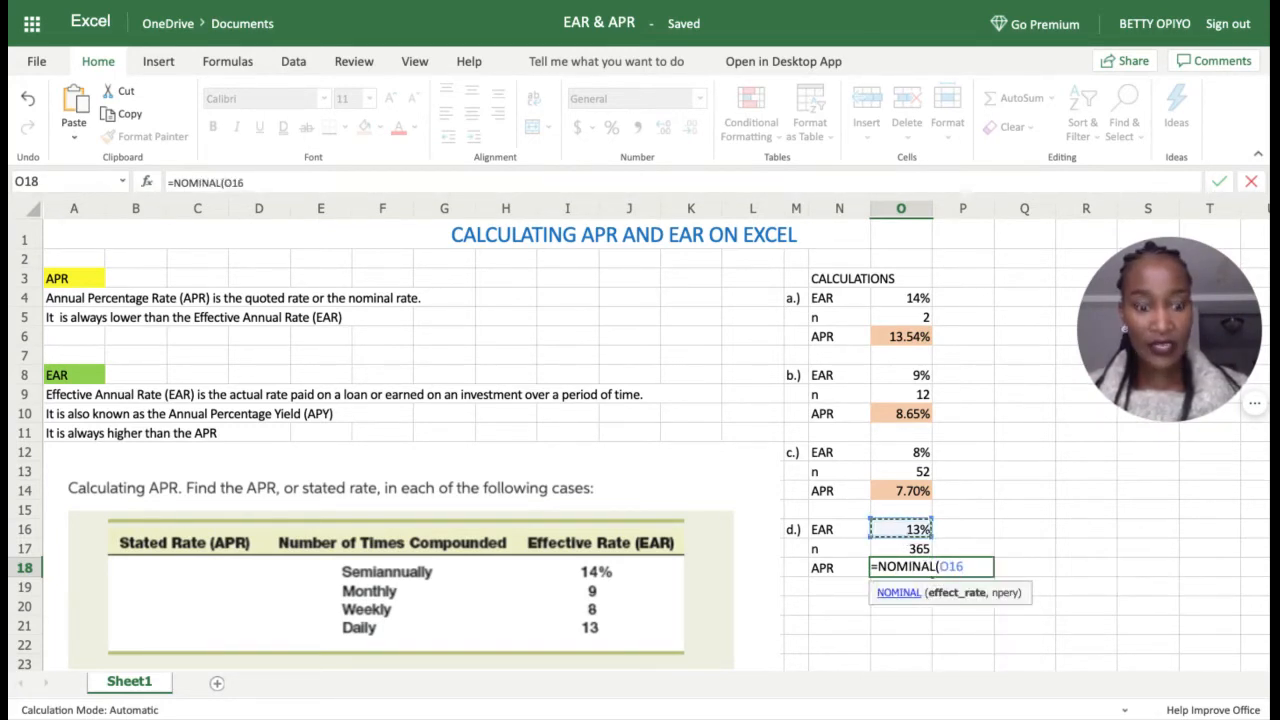
pyautogui.write(',')
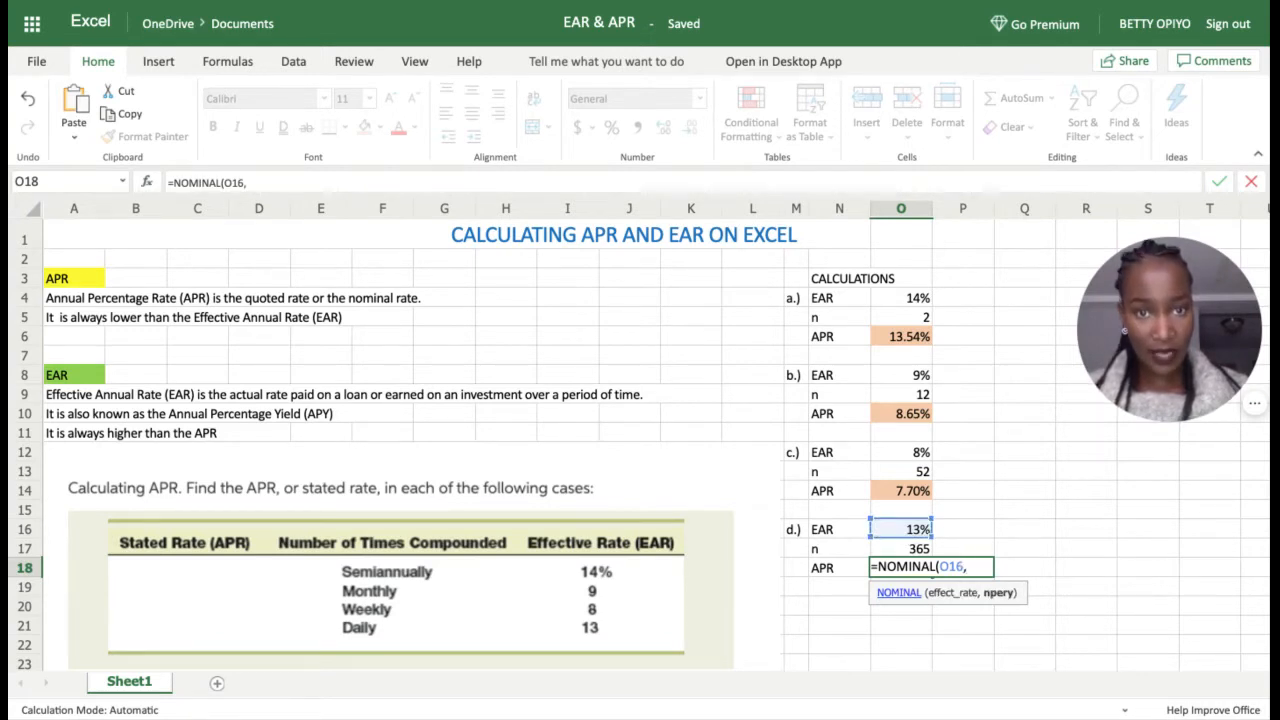
pyautogui.click(922, 550)
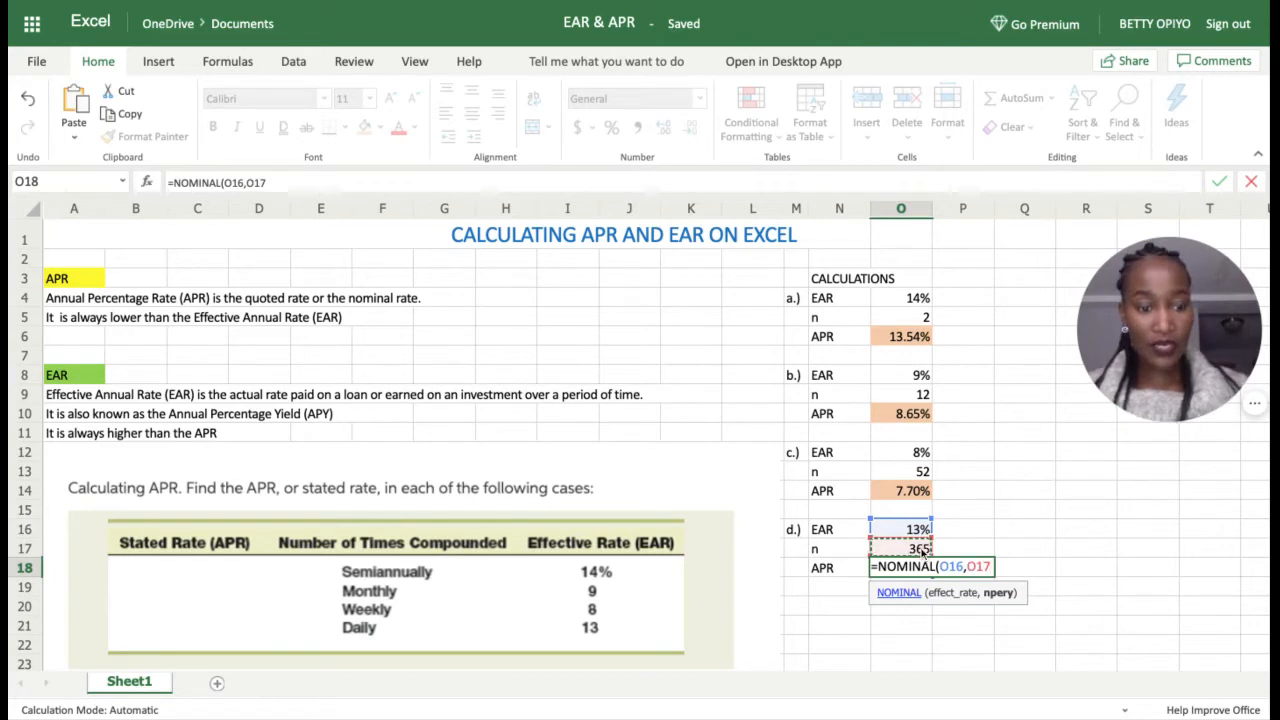
pyautogui.write(')')
pyautogui.press('Return')
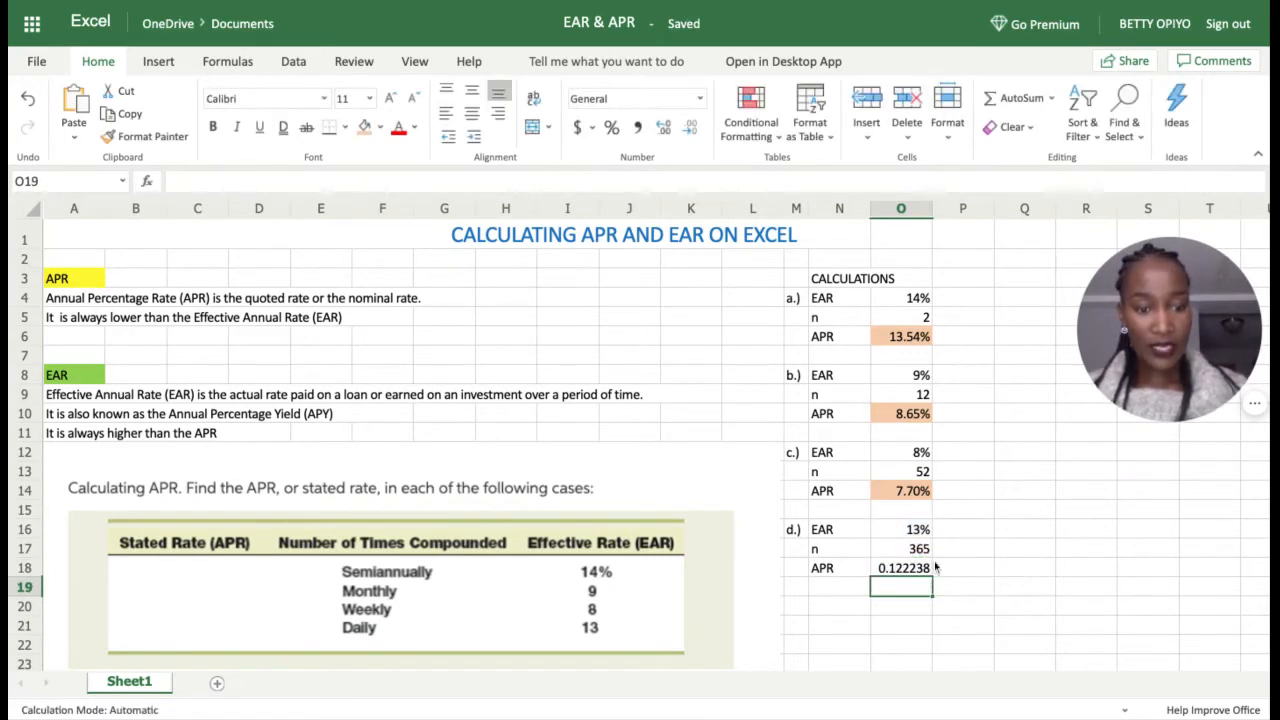
# Step: Format the 12.22% result in O18 as a percentage with the orange fill
pyautogui.click(901, 573)
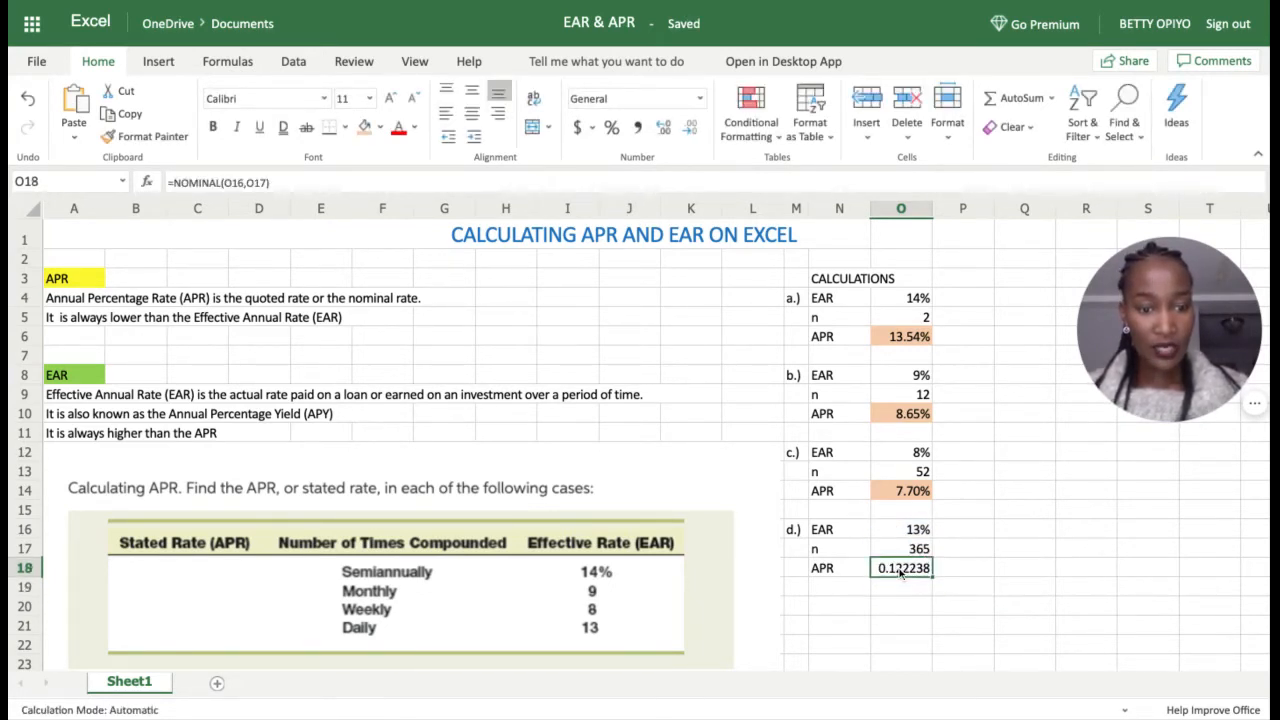
pyautogui.click(612, 127)
pyautogui.click(936, 624)
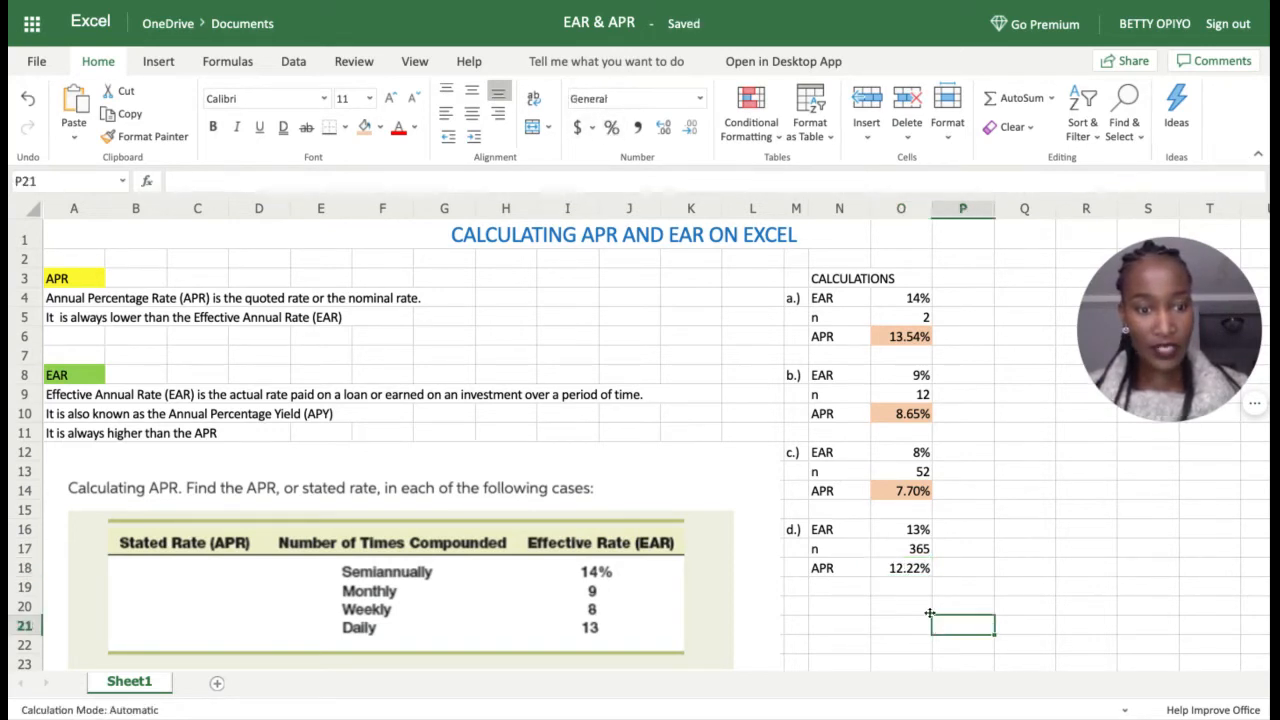
pyautogui.click(903, 568)
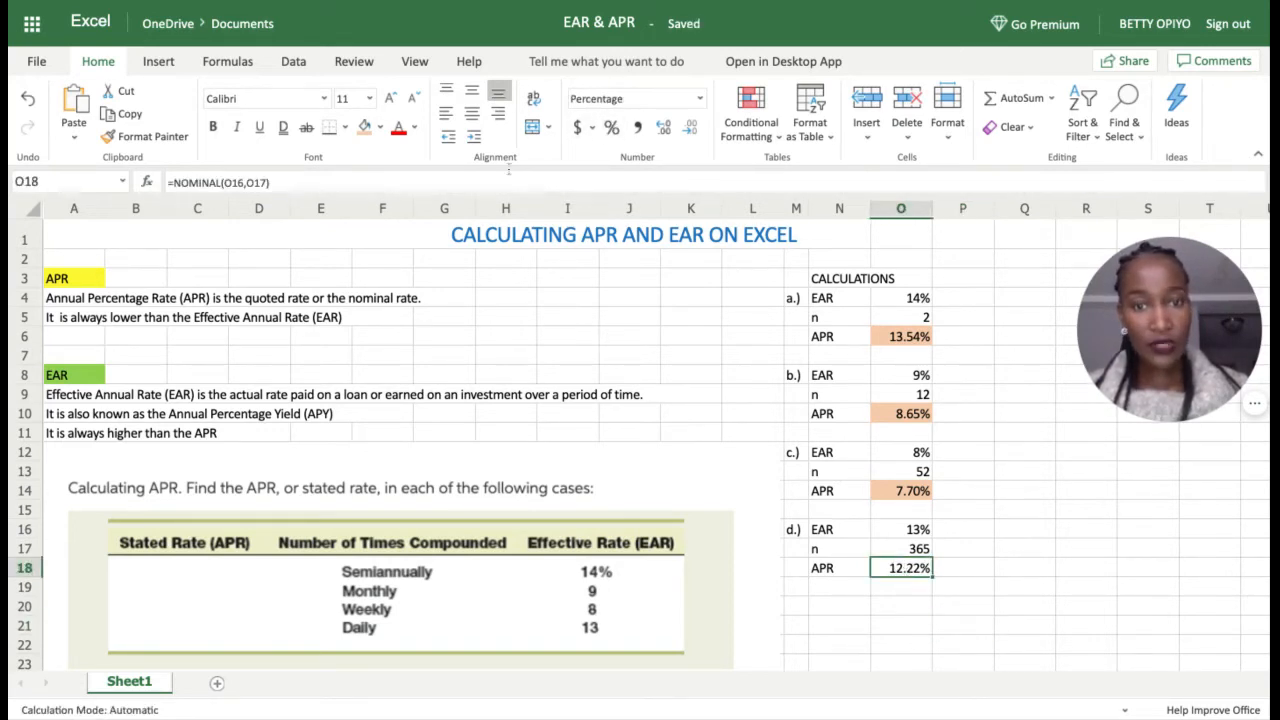
pyautogui.click(364, 127)
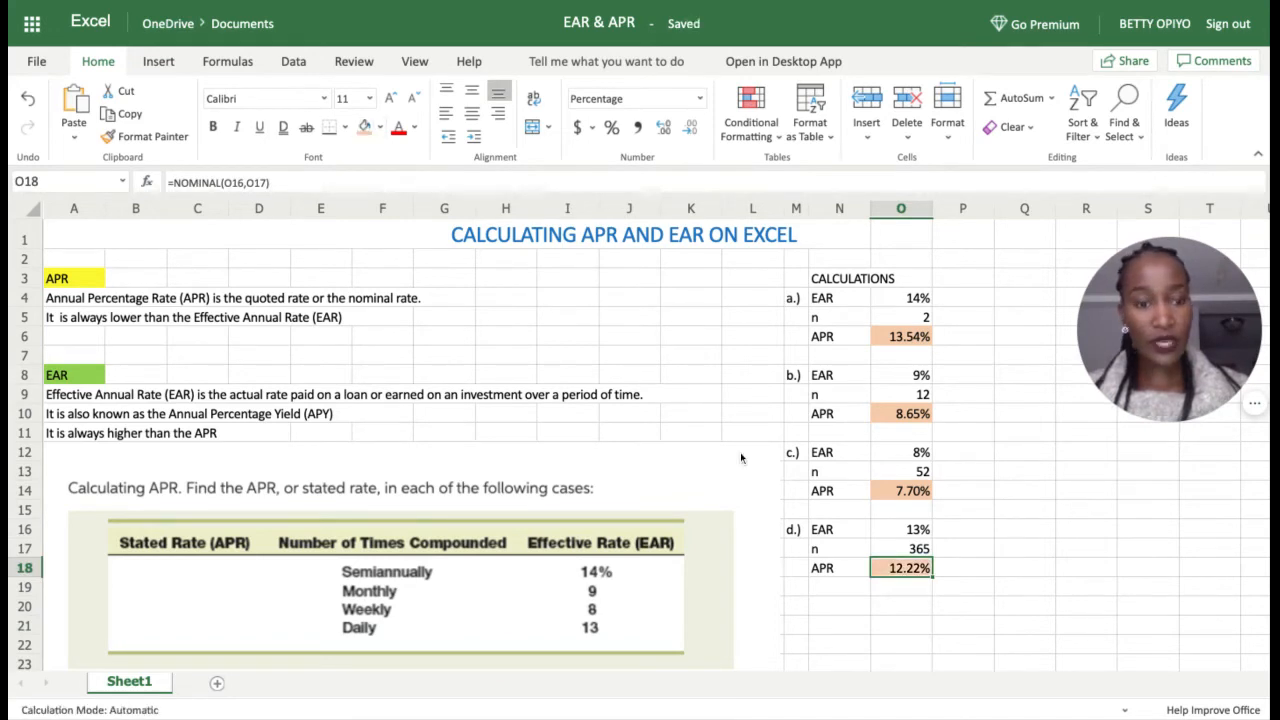
pyautogui.click(903, 626)
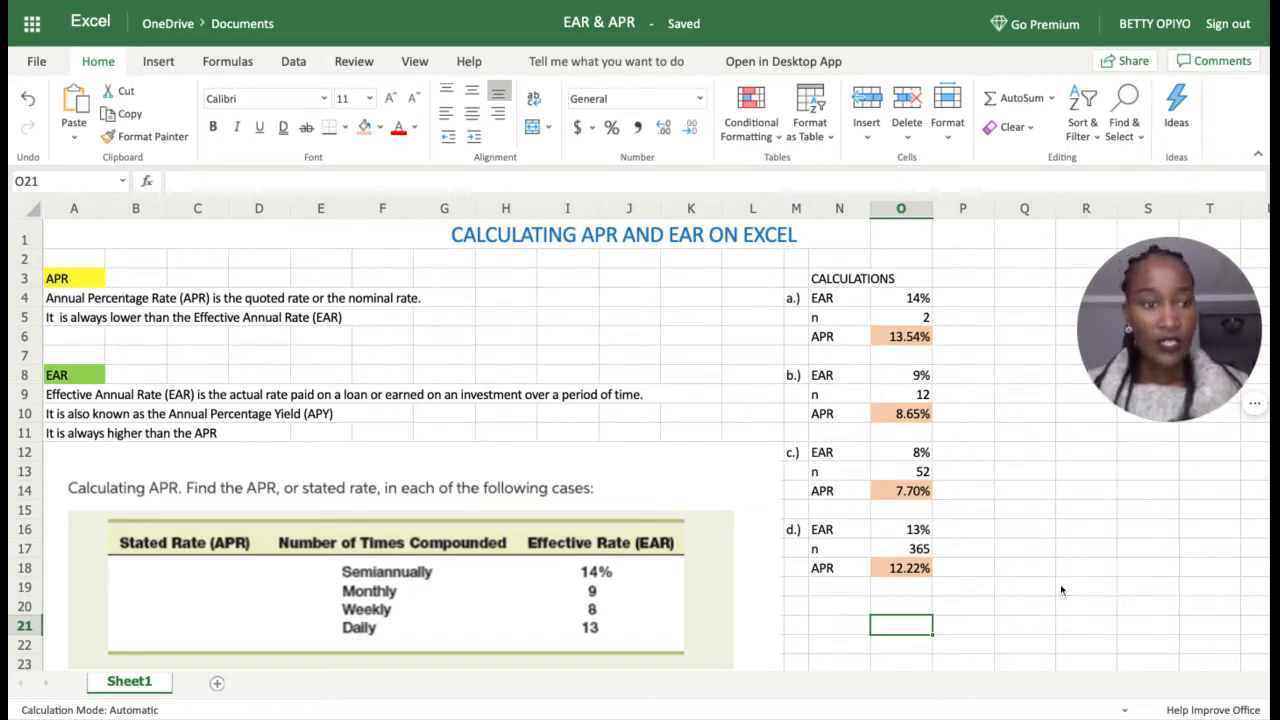
pyautogui.moveTo(1175, 330)
pyautogui.moveTo(1167, 328); pyautogui.dragTo(636, 380)
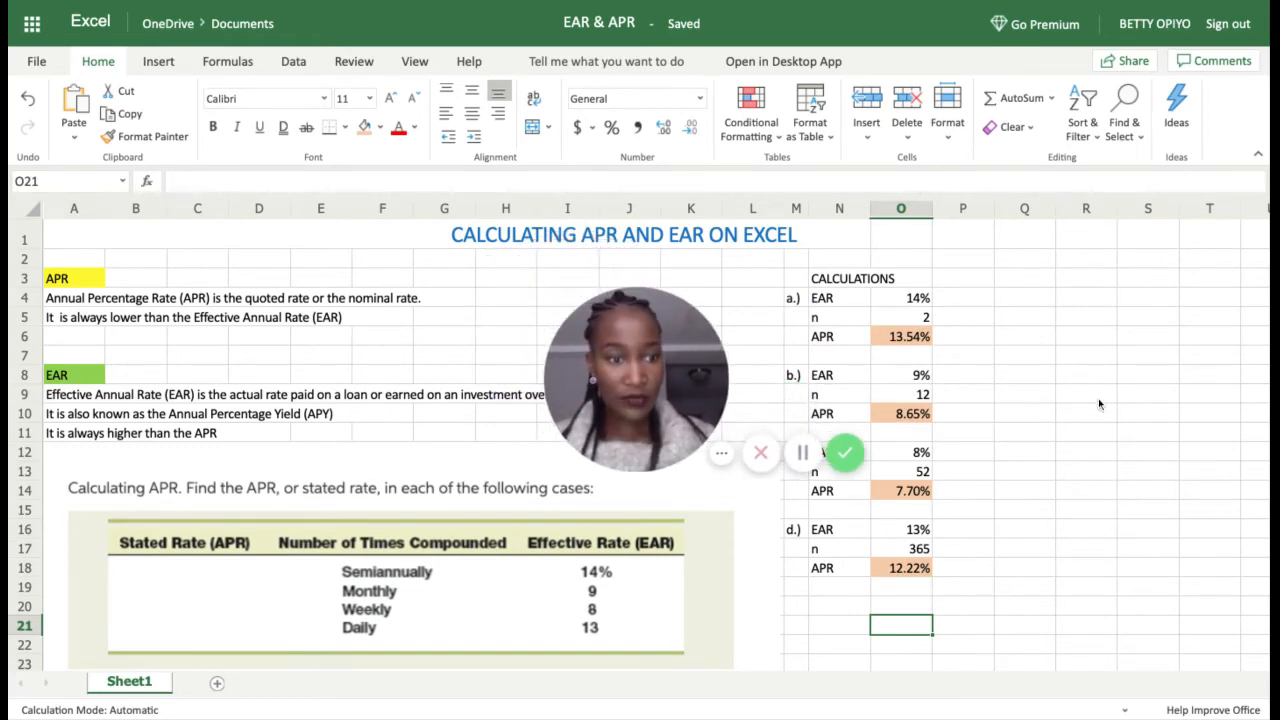
pyautogui.hscroll(1, 1098, 404)
pyautogui.hscroll(1, 1098, 398)
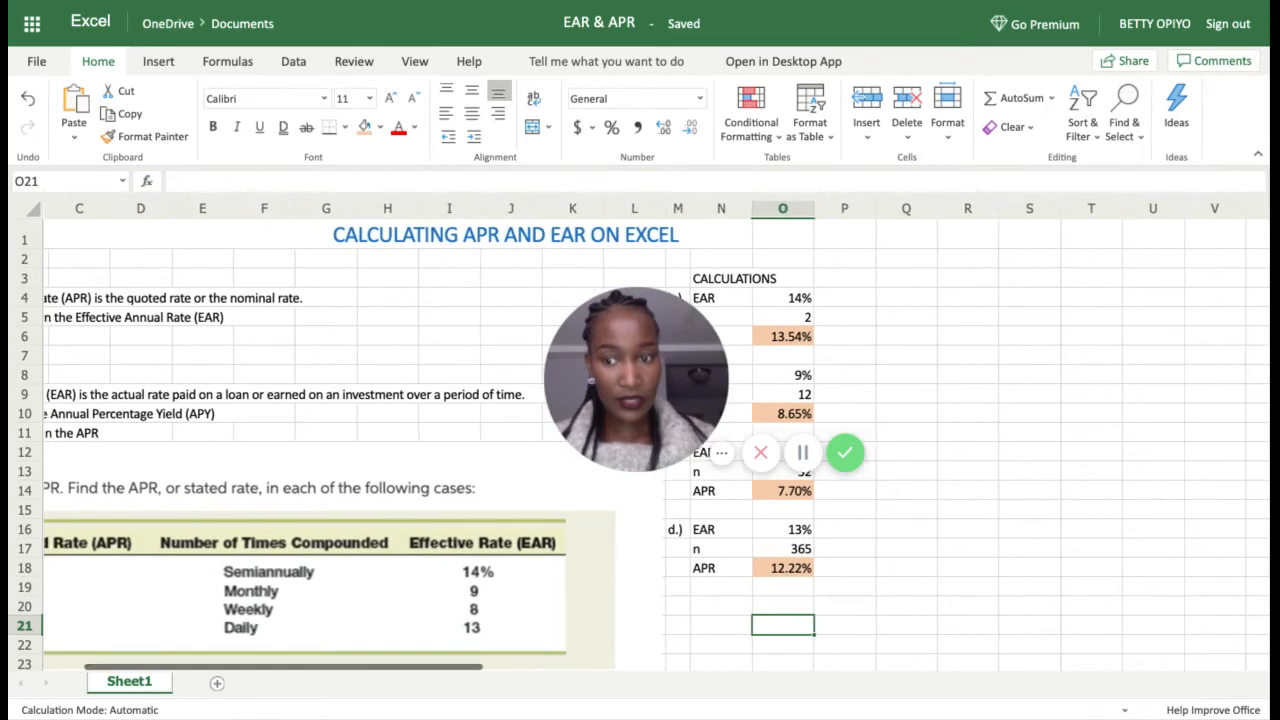
pyautogui.hscroll(-1, 1098, 398)
pyautogui.moveTo(630, 381)
pyautogui.mouseDown()
pyautogui.moveTo(990, 343)
pyautogui.moveTo(1101, 454)
pyautogui.moveTo(1146, 602)
pyautogui.moveTo(1164, 620)
pyautogui.mouseUp()
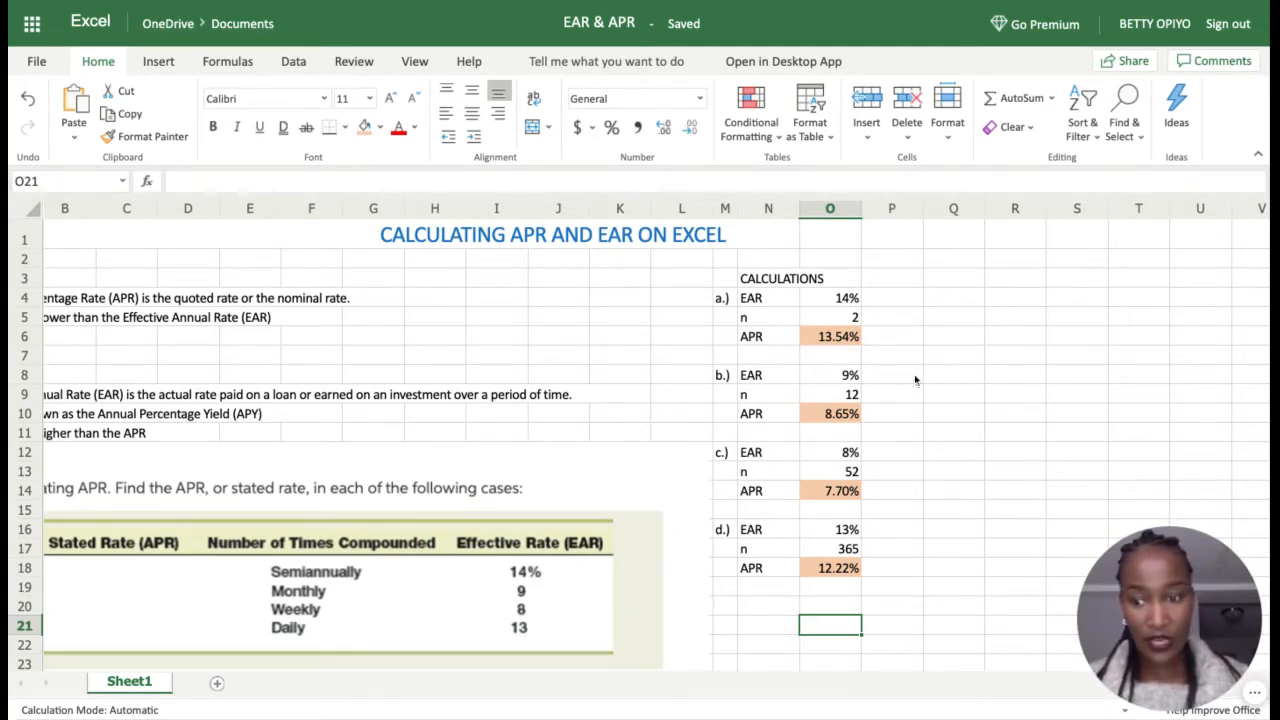
pyautogui.click(1000, 286)
pyautogui.hscroll(-1, 918, 410)
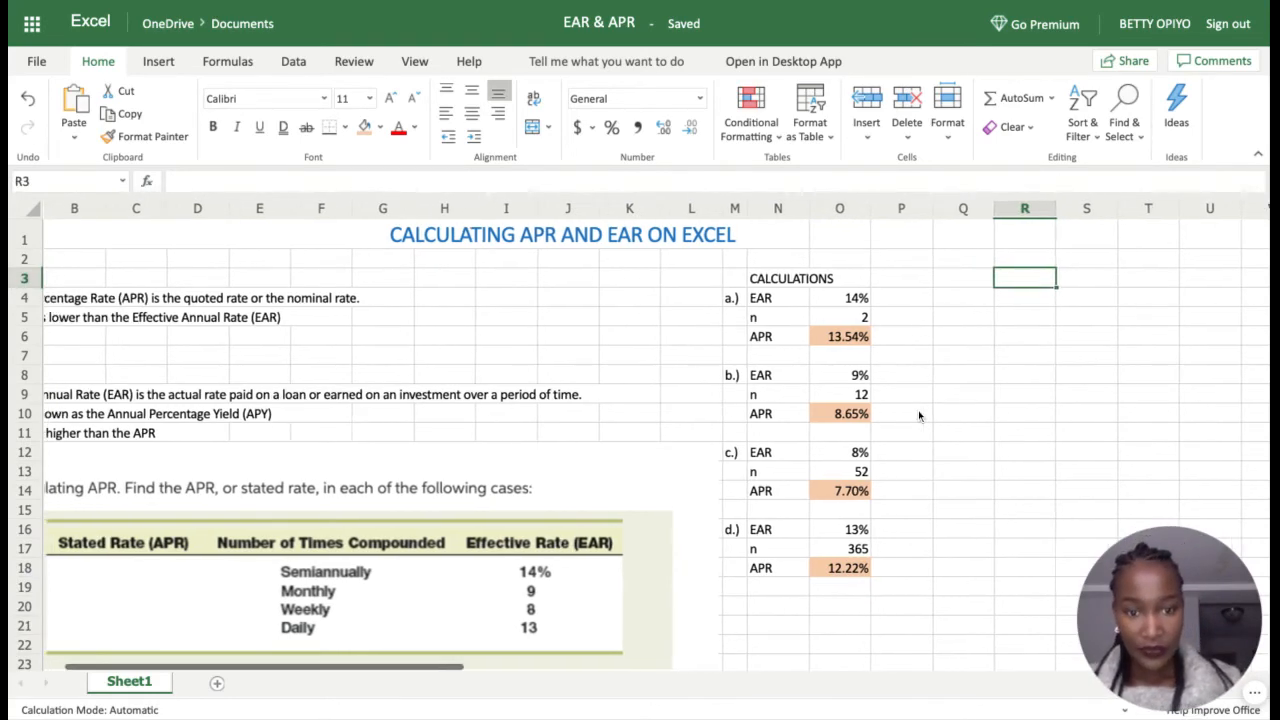
pyautogui.hscroll(-2, 918, 410)
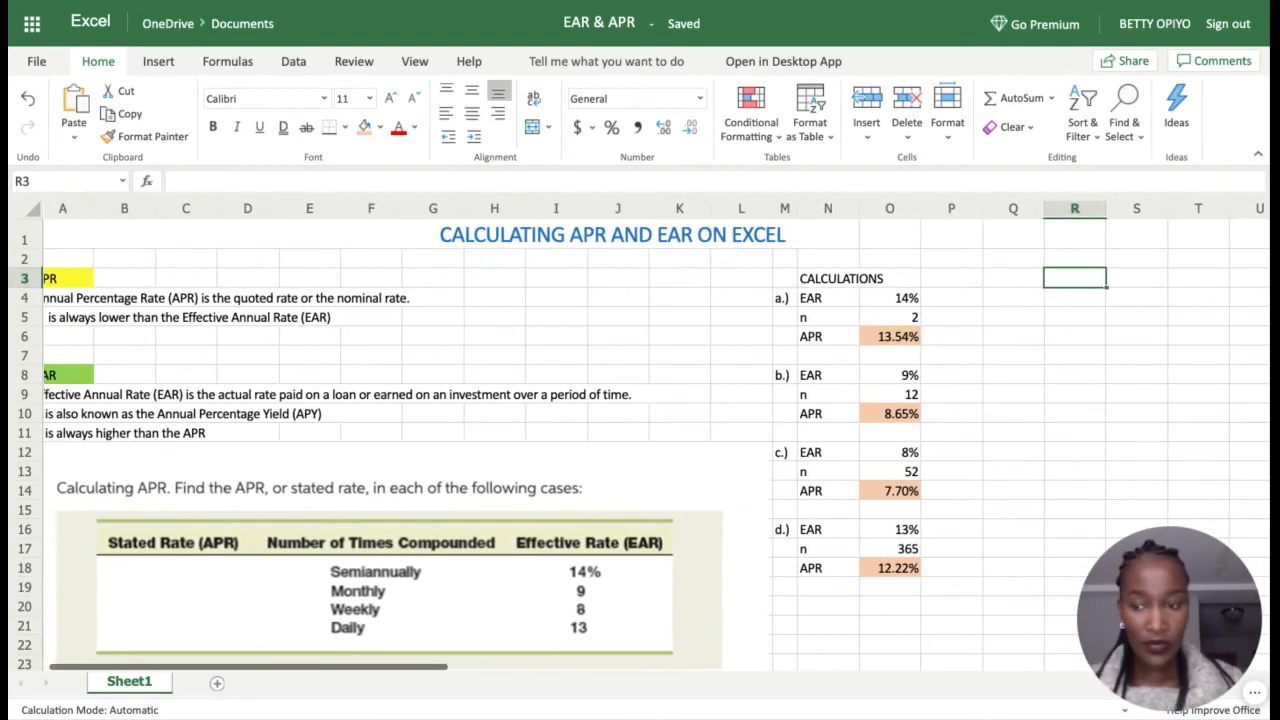
pyautogui.hscroll(-1, 651, 550)
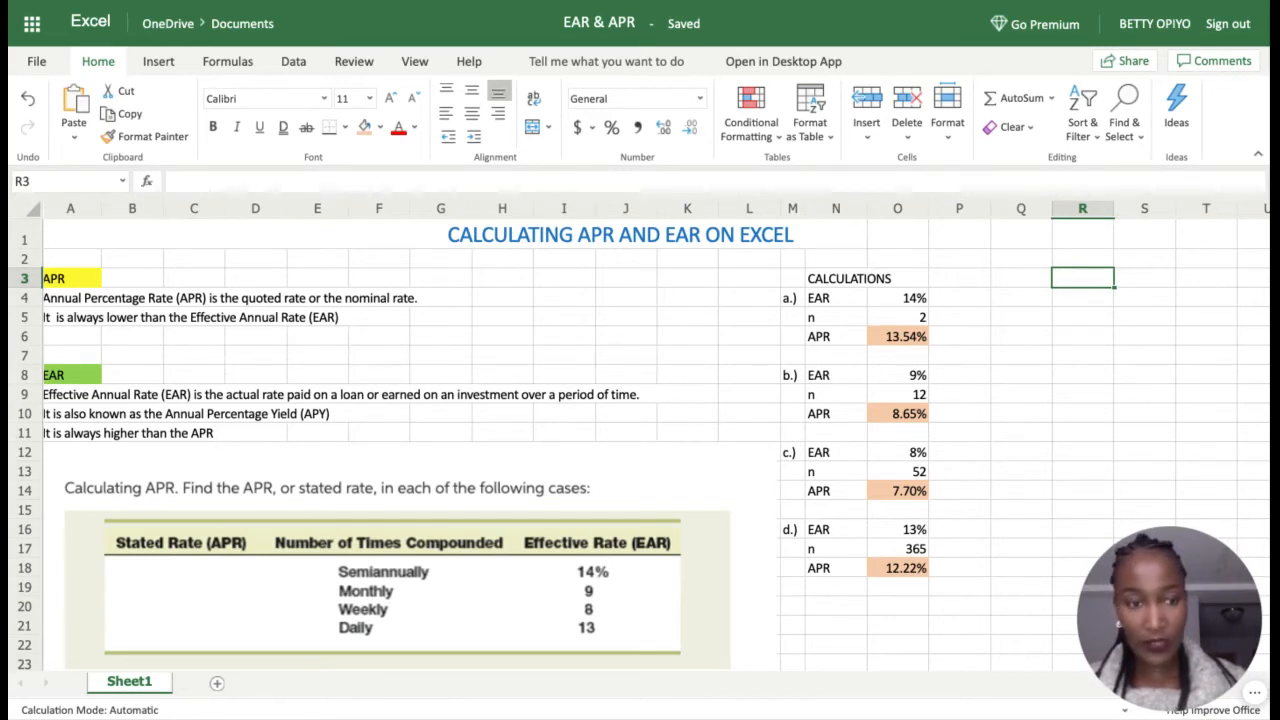
# Step: Add a second 'a.)' case label in R4
pyautogui.press('Down')
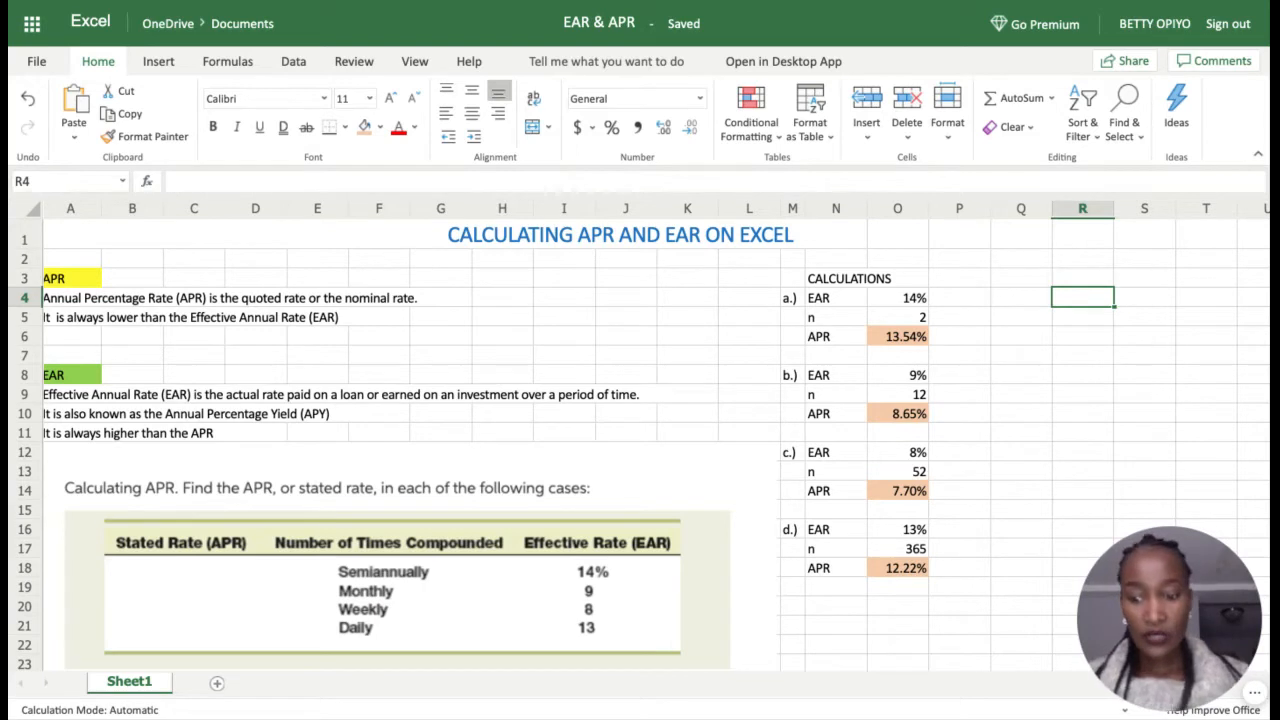
pyautogui.write('a.')
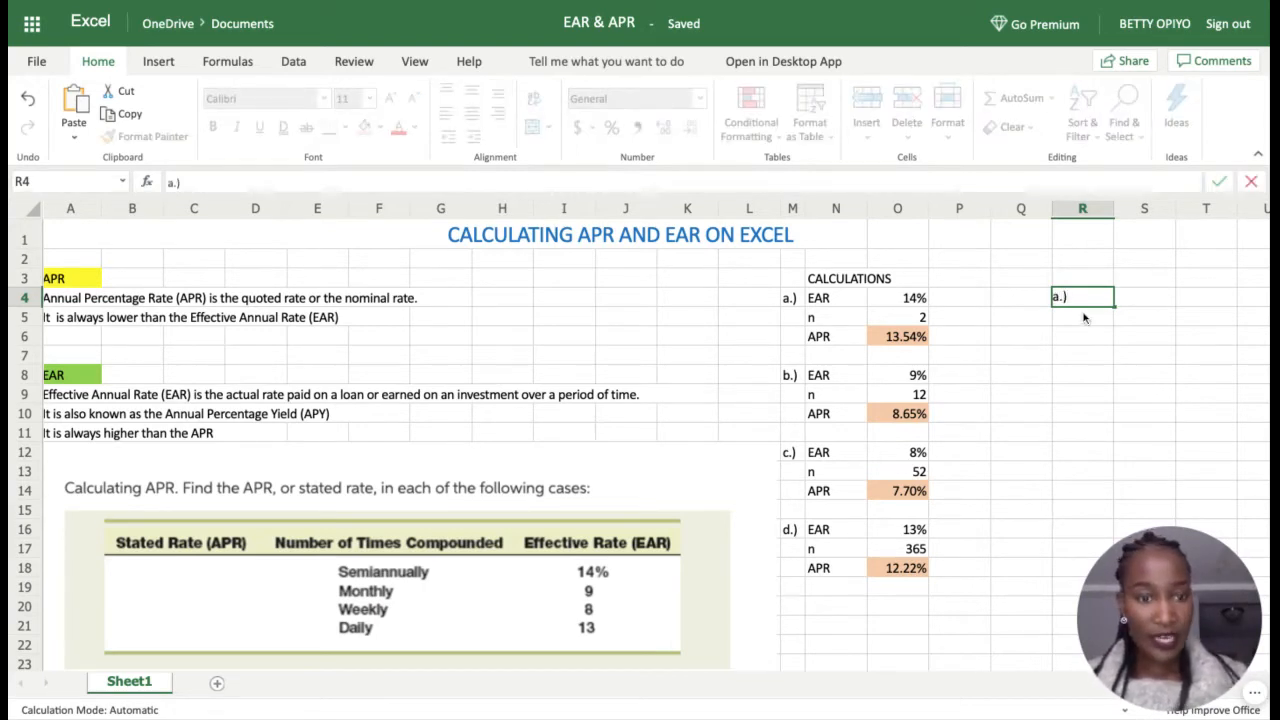
pyautogui.click(1022, 310)
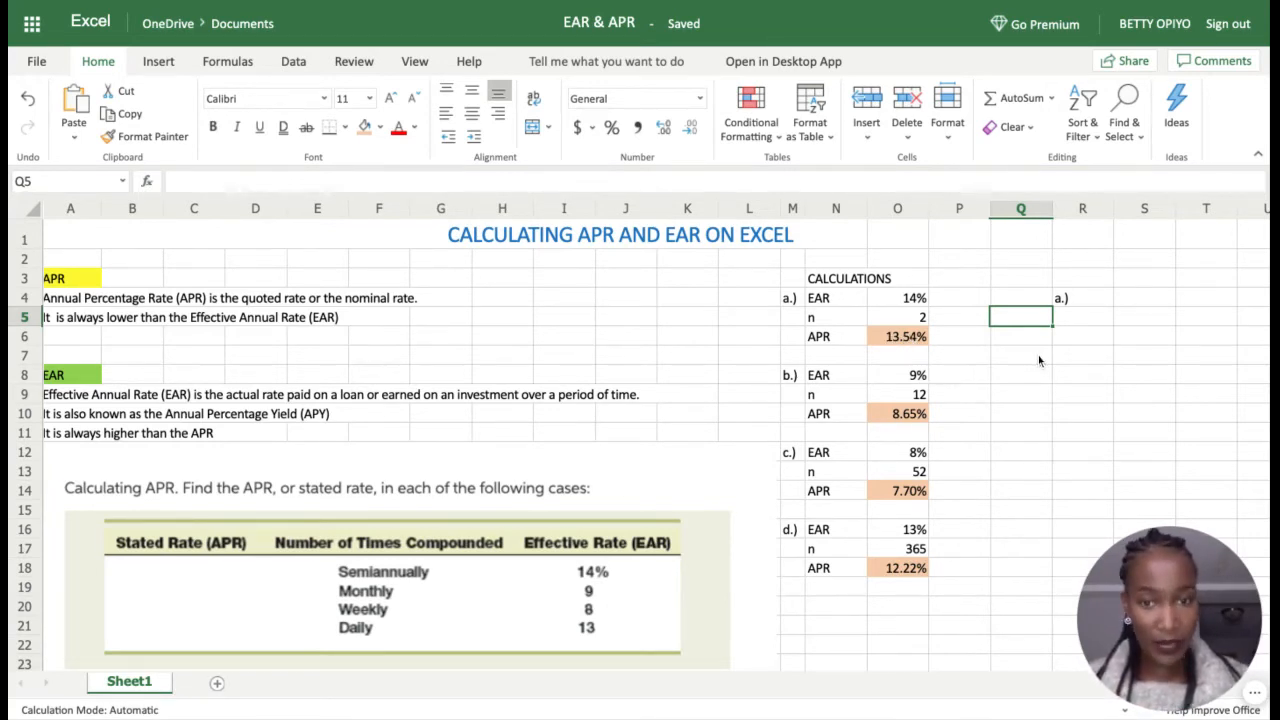
# Step: Move the CALCULATIONS heading up to N2 and enter 'EAR to APR' in N3
pyautogui.click(858, 284)
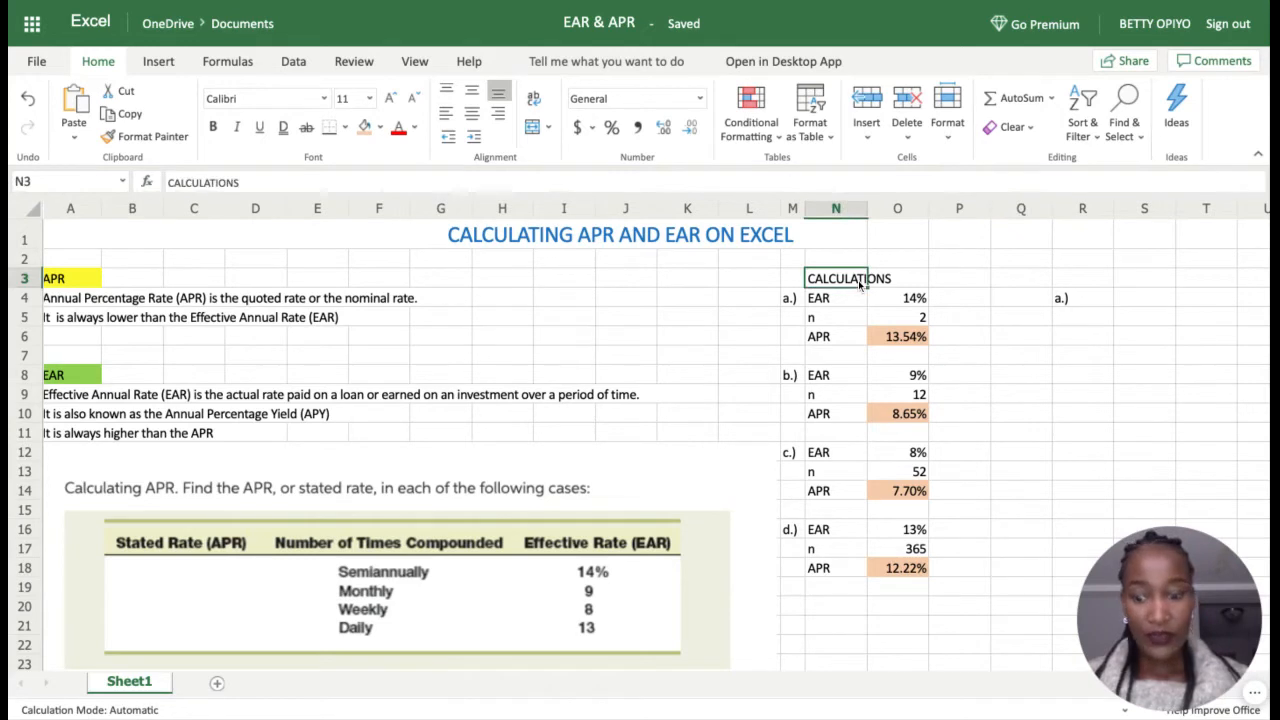
pyautogui.moveTo(858, 284); pyautogui.dragTo(857, 259)
pyautogui.click(858, 282)
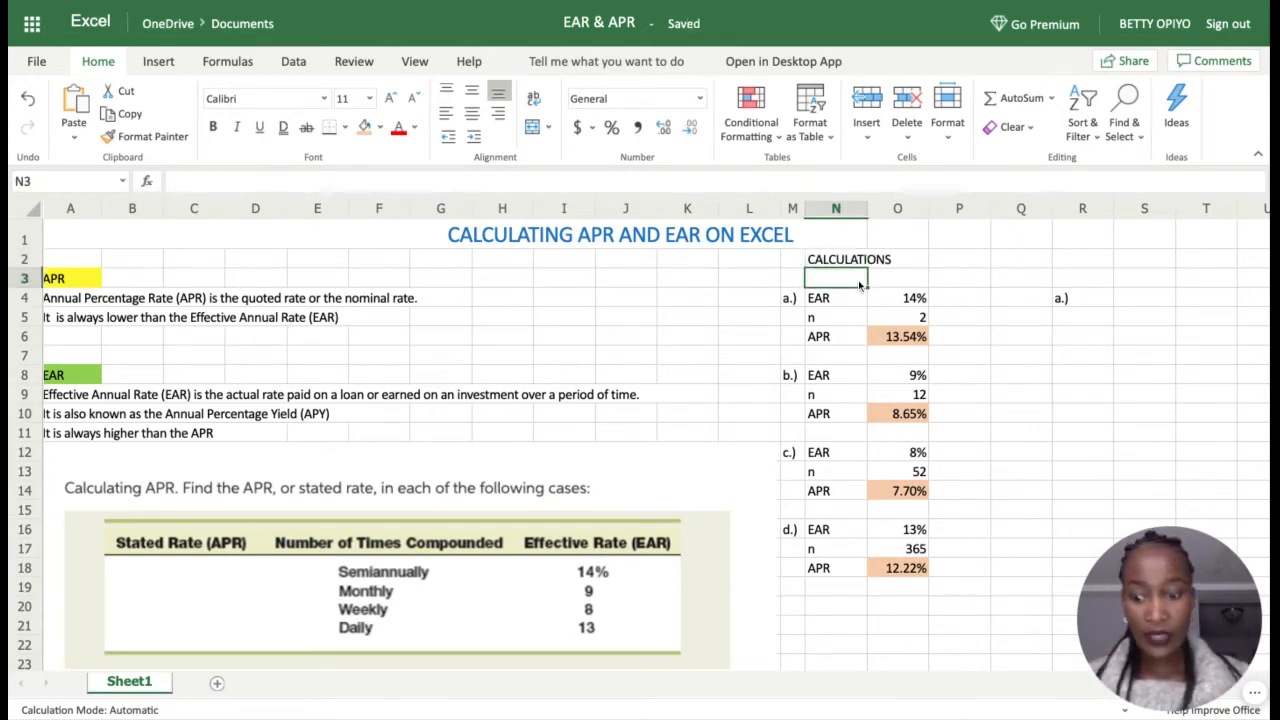
pyautogui.write('APR')
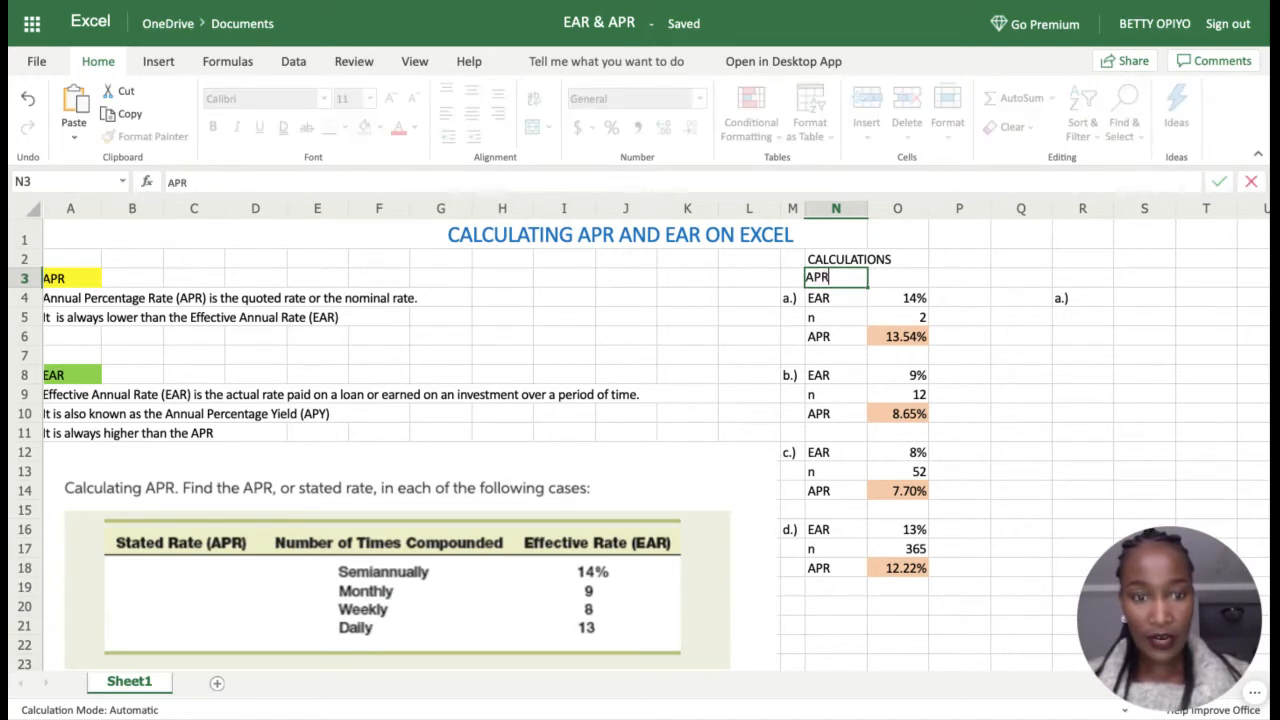
pyautogui.write(' CA')
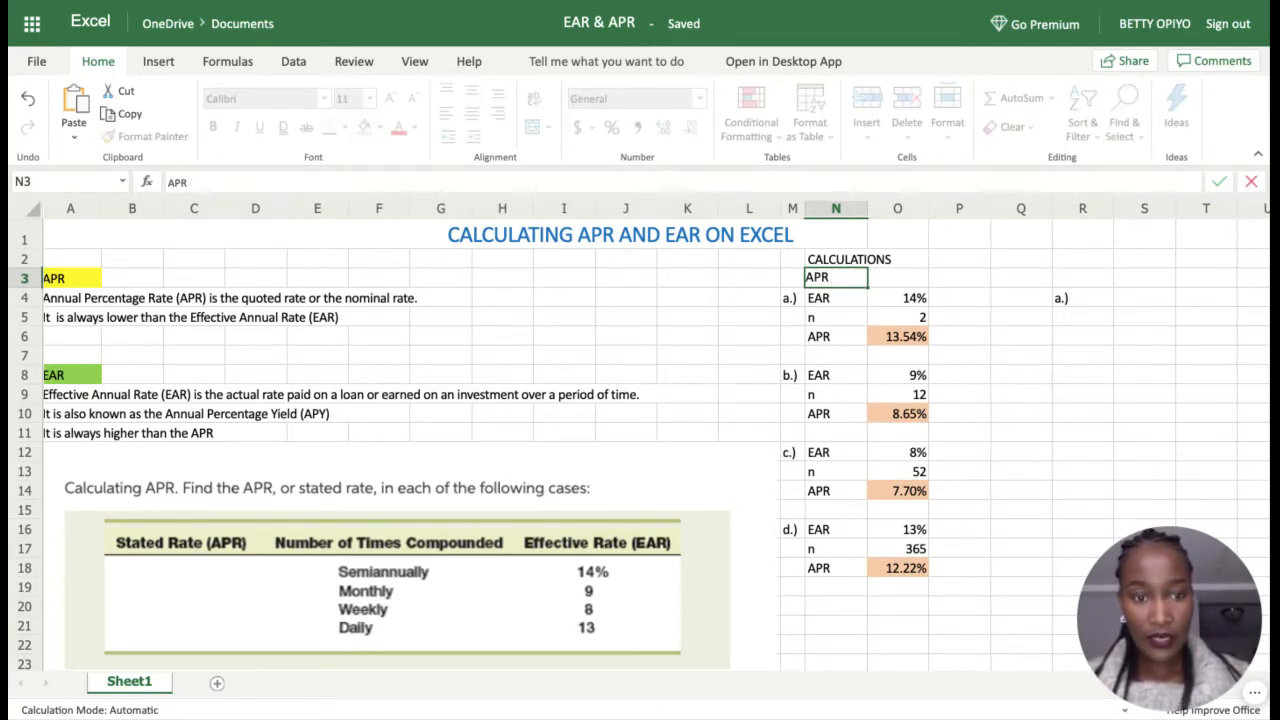
pyautogui.press('BackSpace')
pyautogui.press('BackSpace')
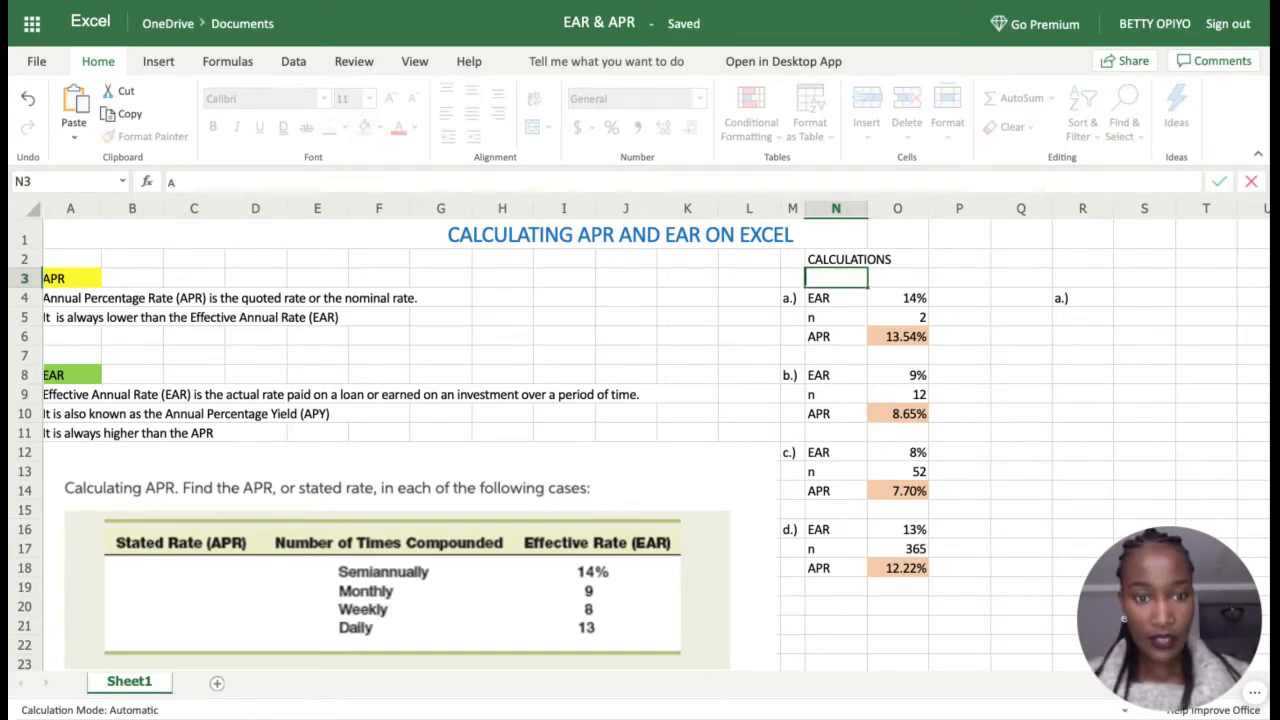
pyautogui.press('BackSpace')
pyautogui.write('EAR')
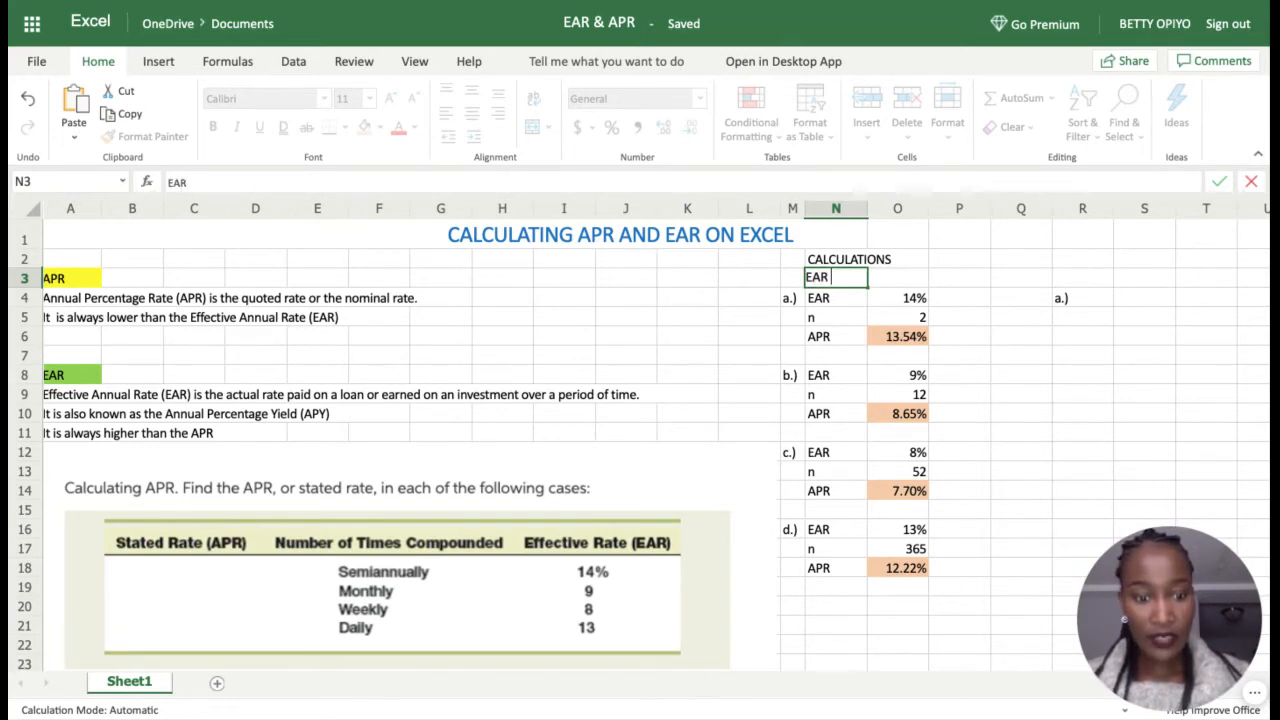
pyautogui.write(' to A')
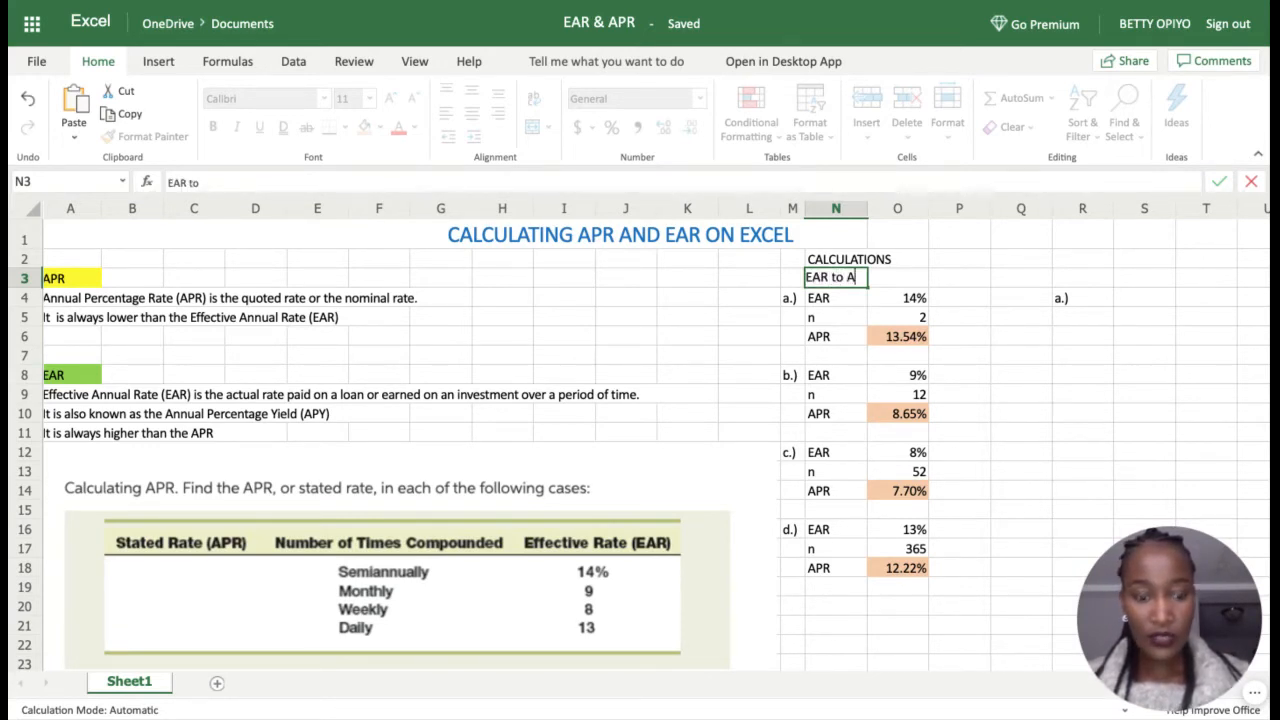
pyautogui.write('PR')
pyautogui.click(971, 279)
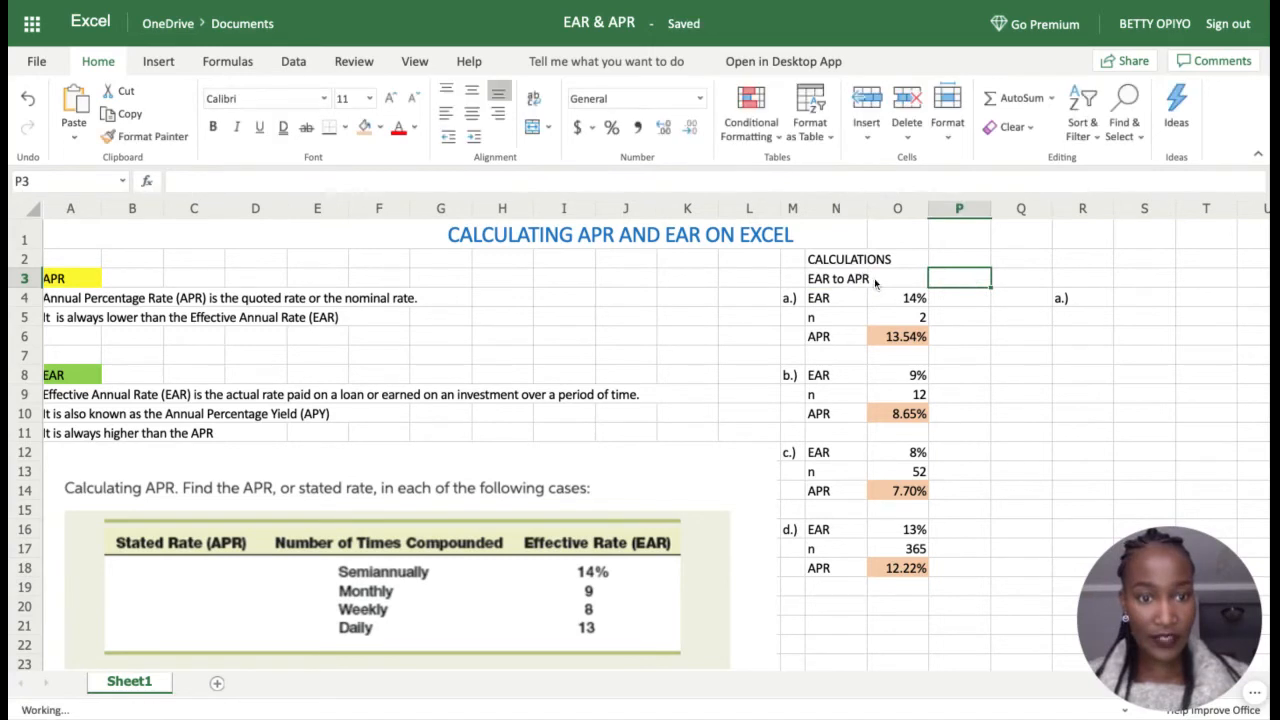
# Step: Give the 'EAR to APR' text in N3 a blue font color
pyautogui.click(828, 283)
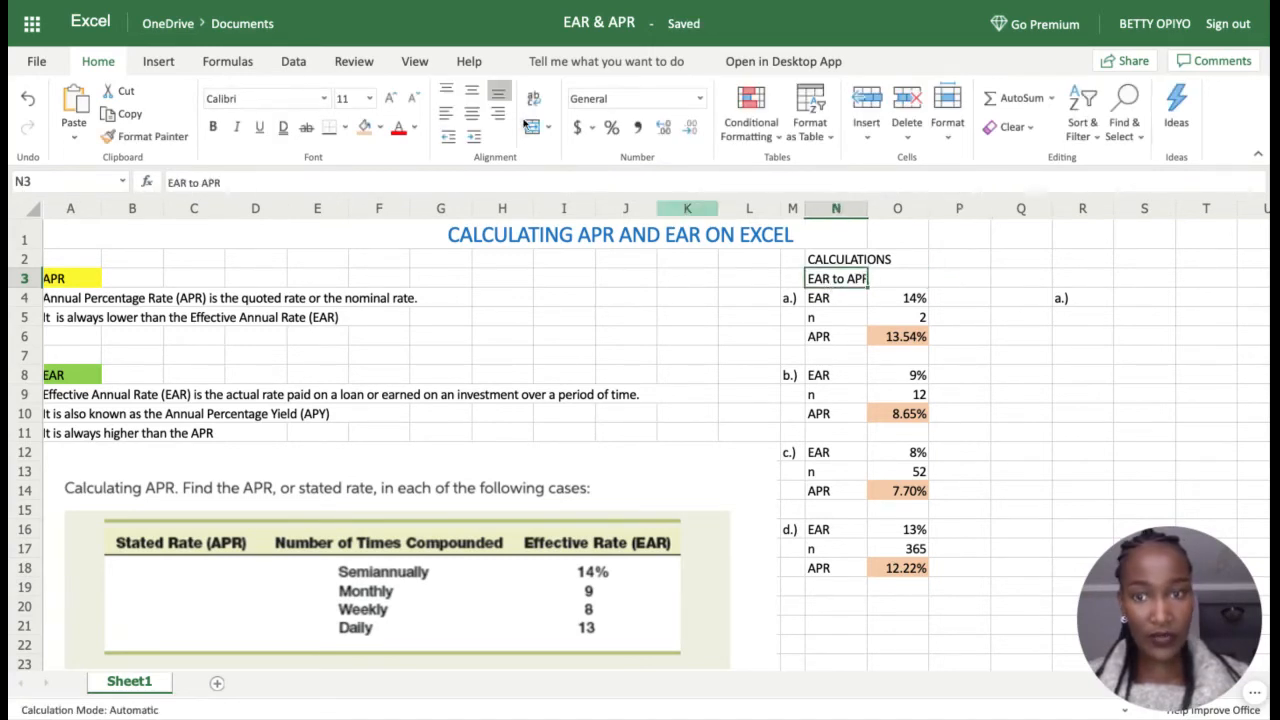
pyautogui.click(379, 135)
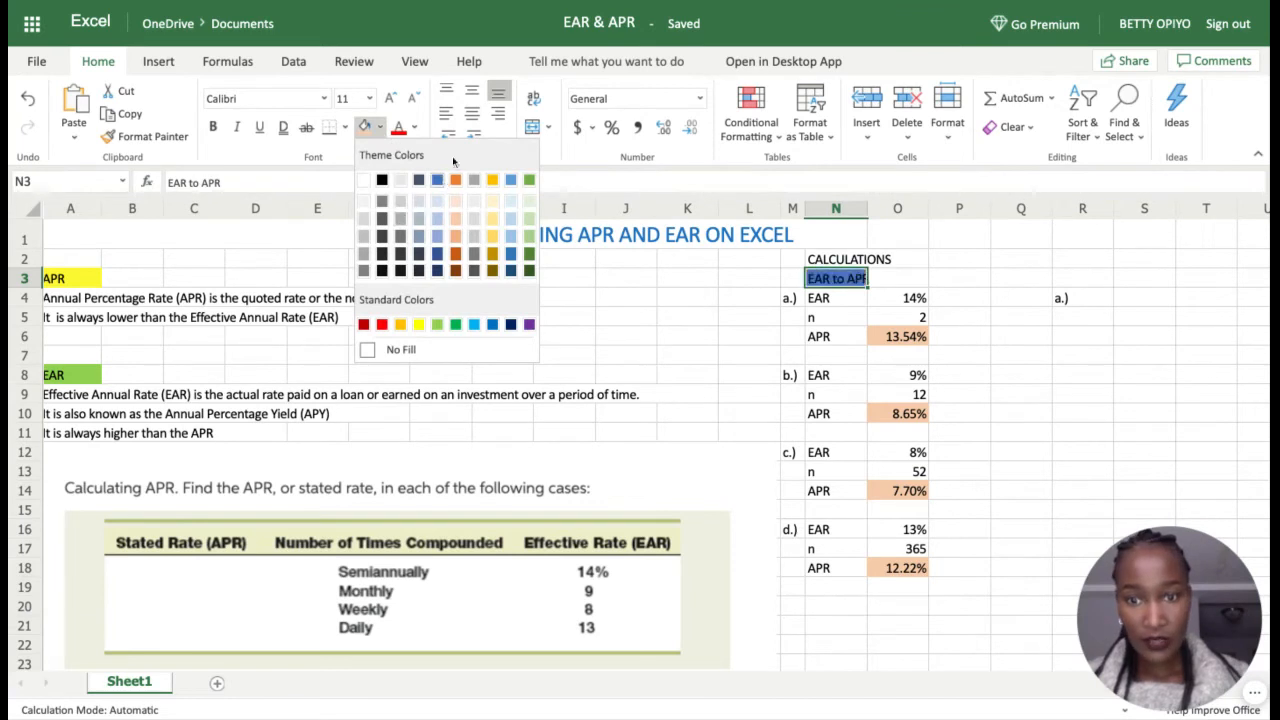
pyautogui.click(410, 133)
pyautogui.click(412, 128)
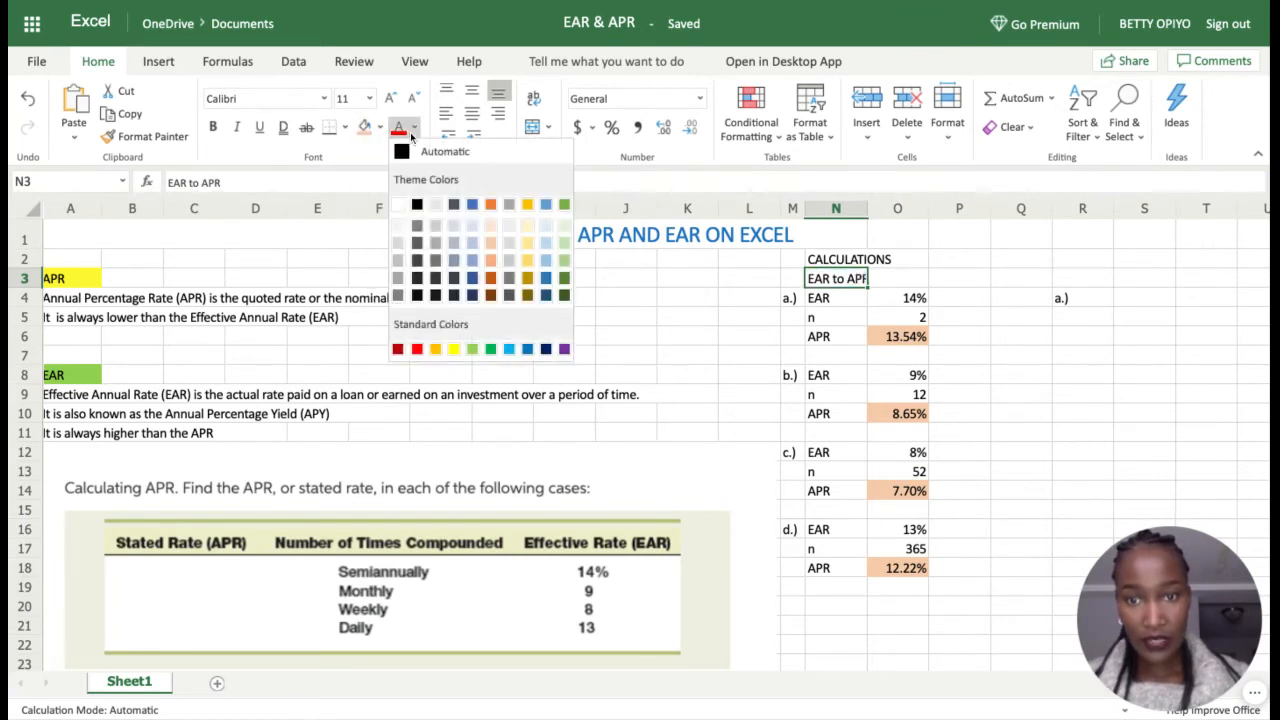
pyautogui.click(472, 204)
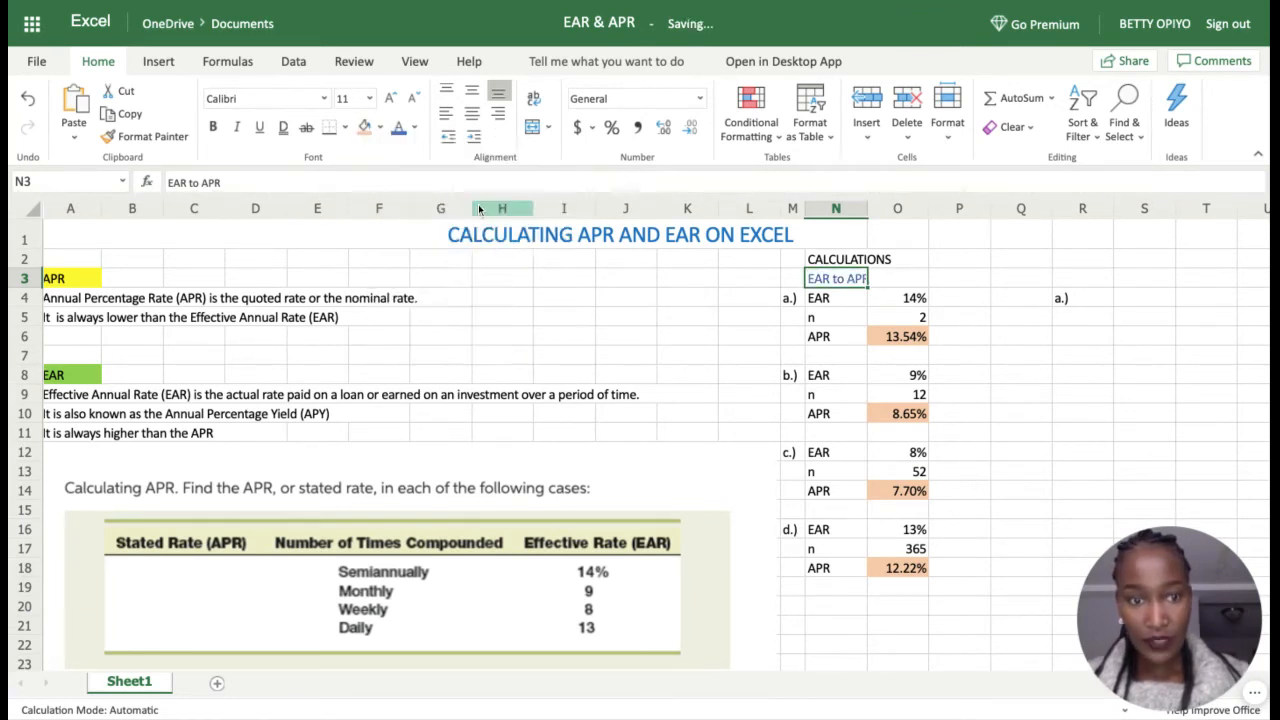
pyautogui.click(962, 280)
pyautogui.click(1064, 282)
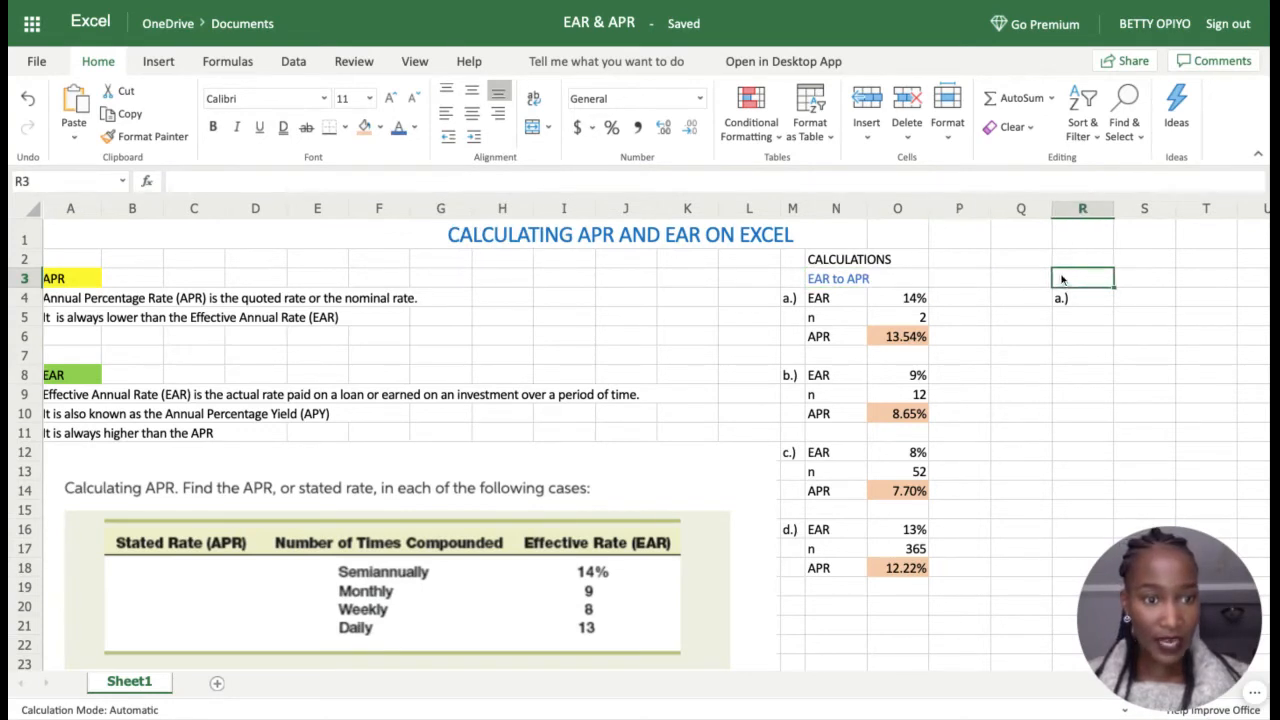
# Step: Enter the 'APR to EAR' heading in R3 and give it a blue font color
pyautogui.write('E')
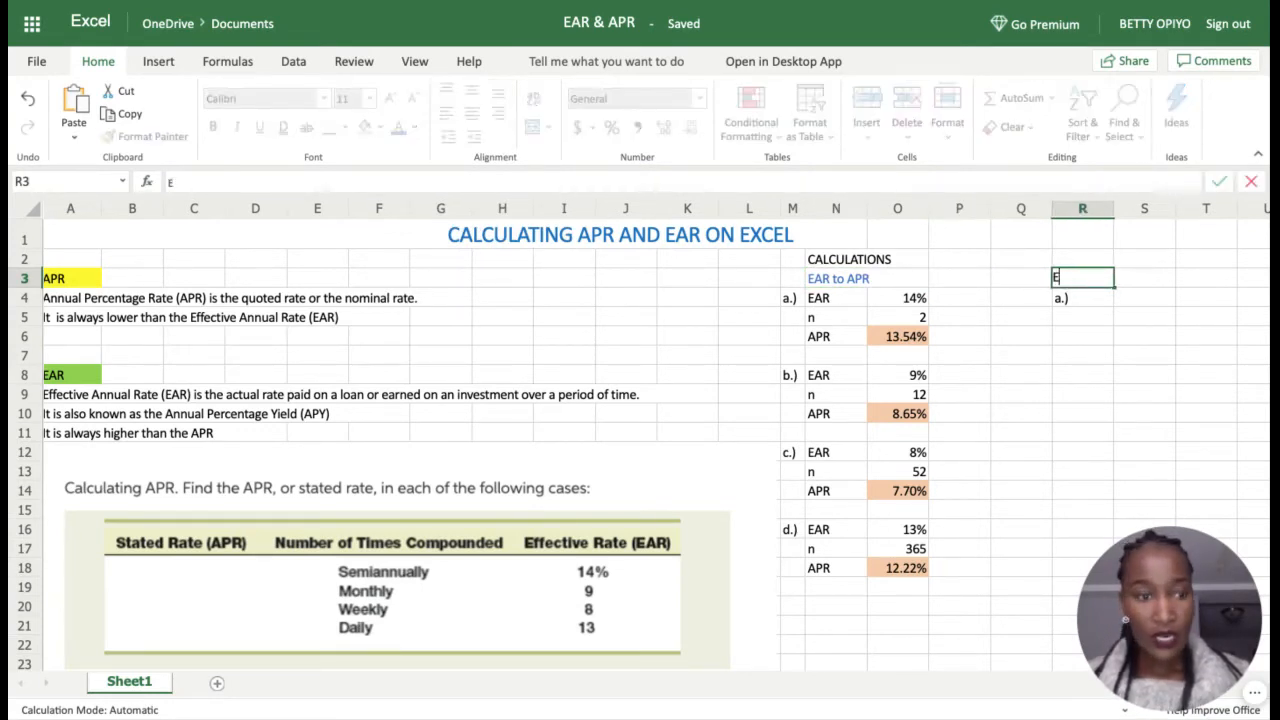
pyautogui.press('BackSpace')
pyautogui.write('APR')
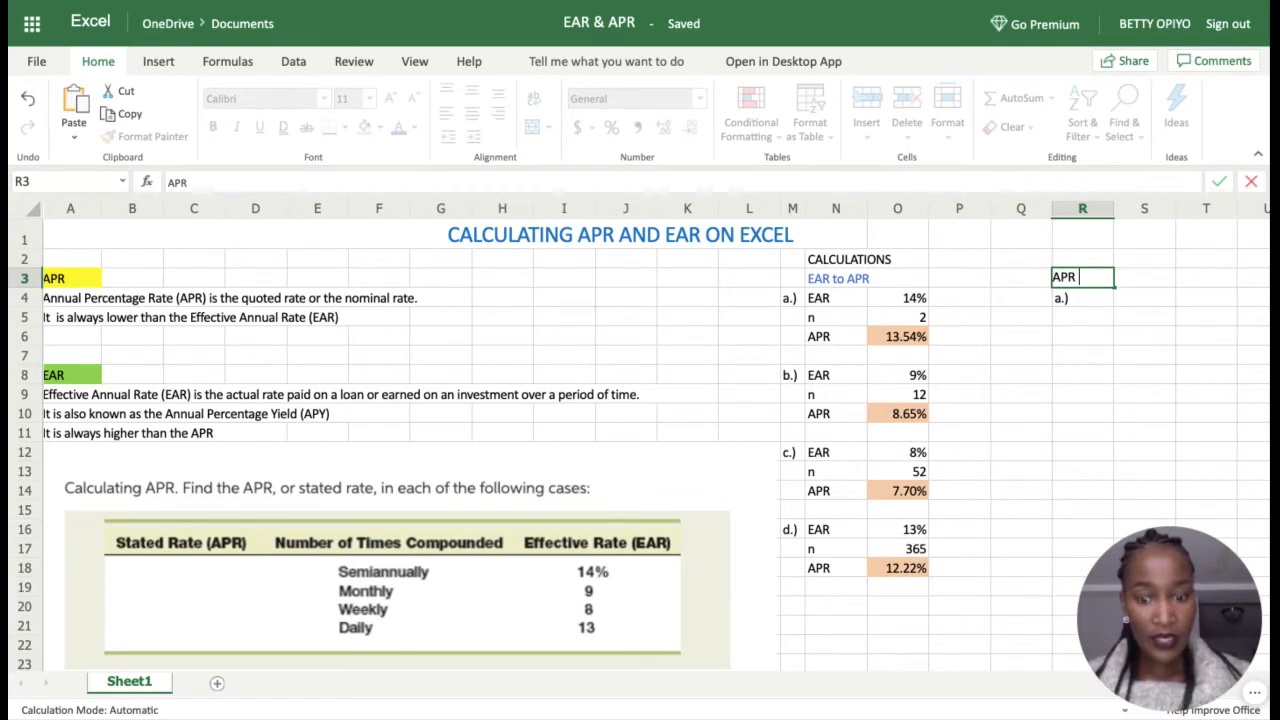
pyautogui.write(' to EAR')
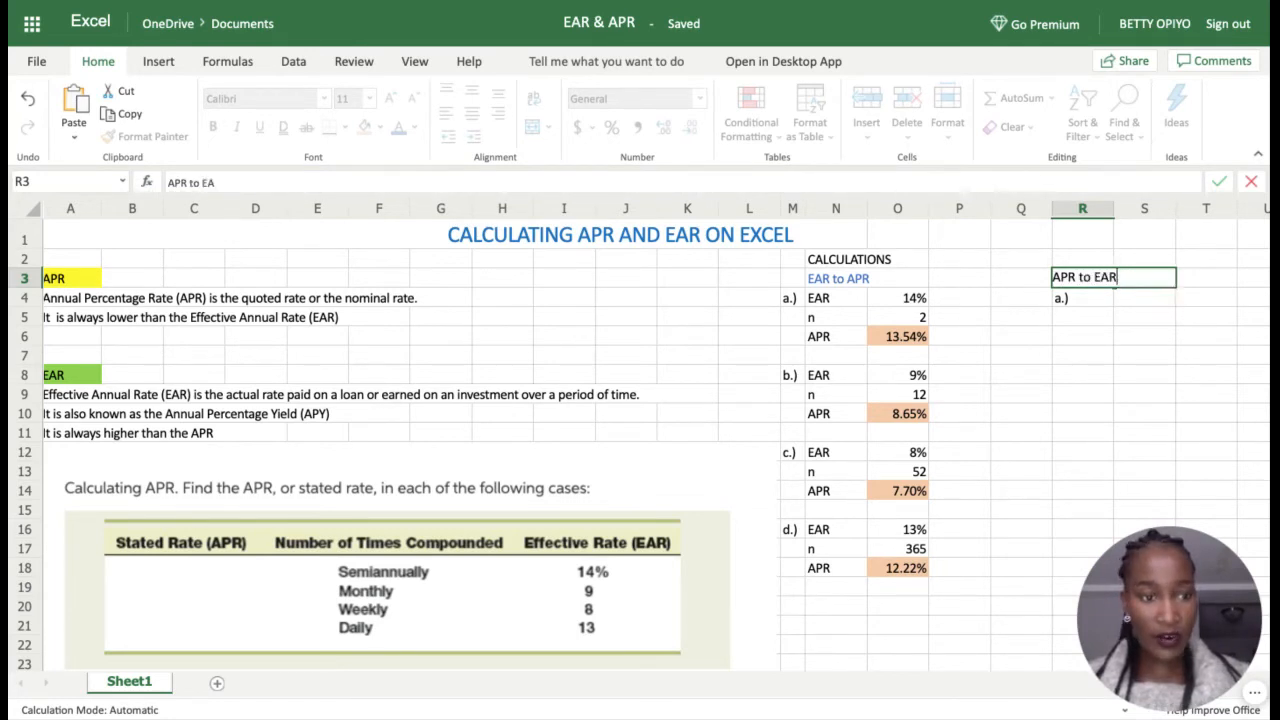
pyautogui.press('Return')
pyautogui.click(1080, 284)
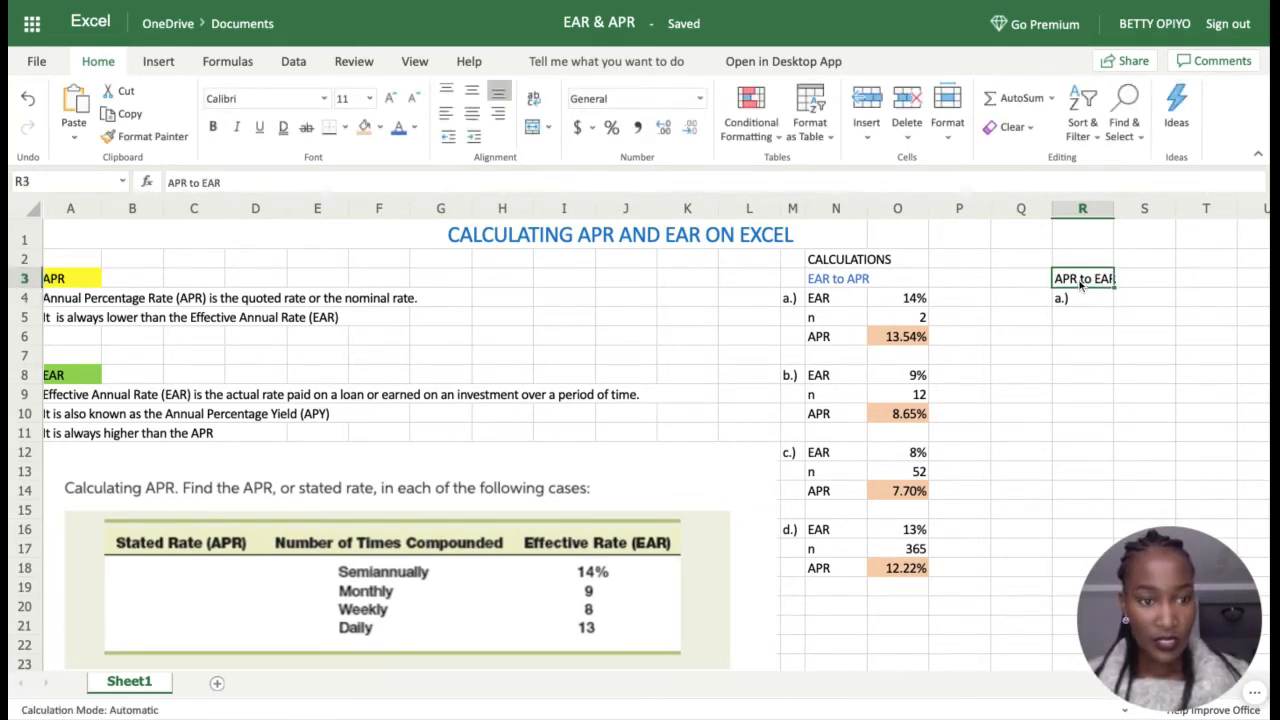
pyautogui.click(398, 128)
pyautogui.click(1180, 392)
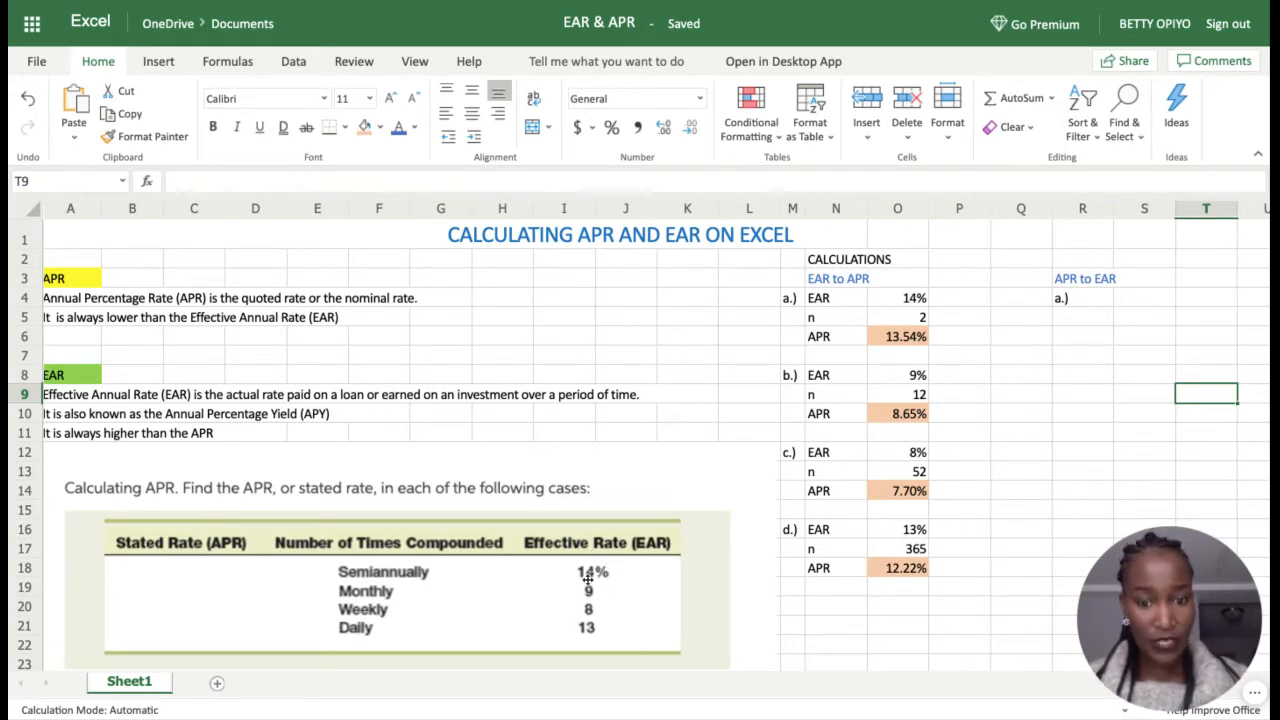
pyautogui.click(785, 645)
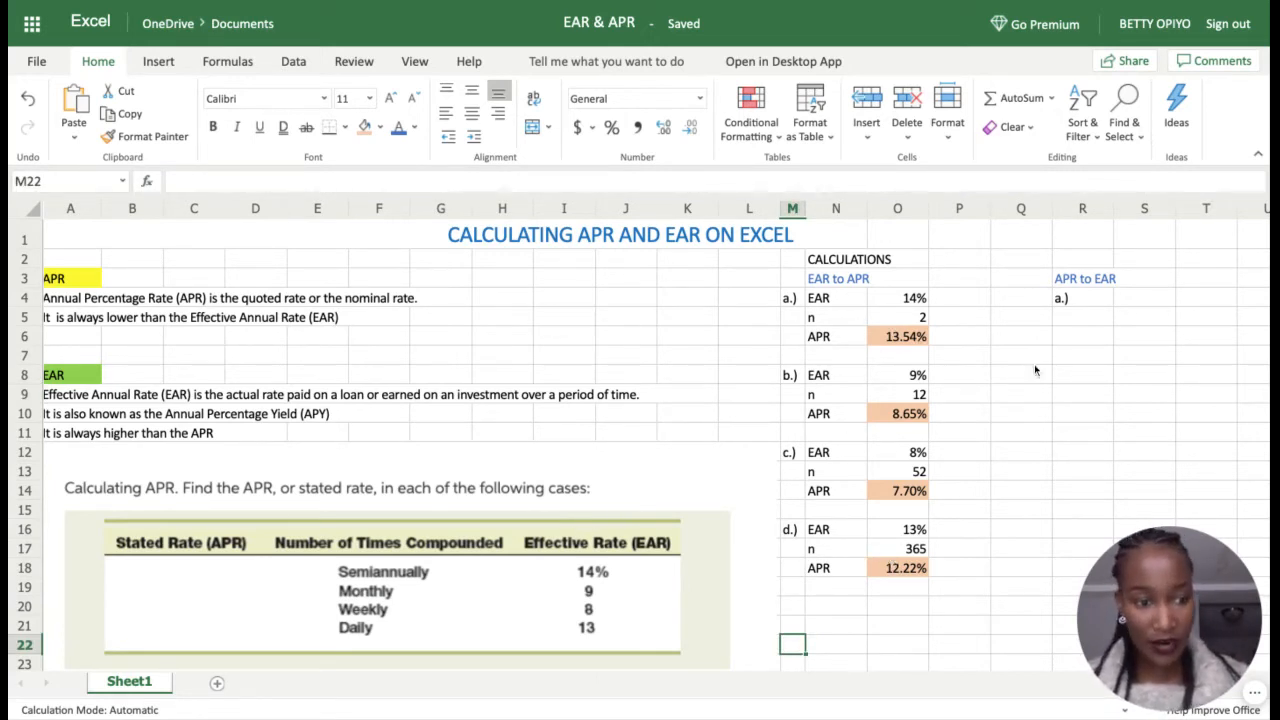
pyautogui.click(1086, 320)
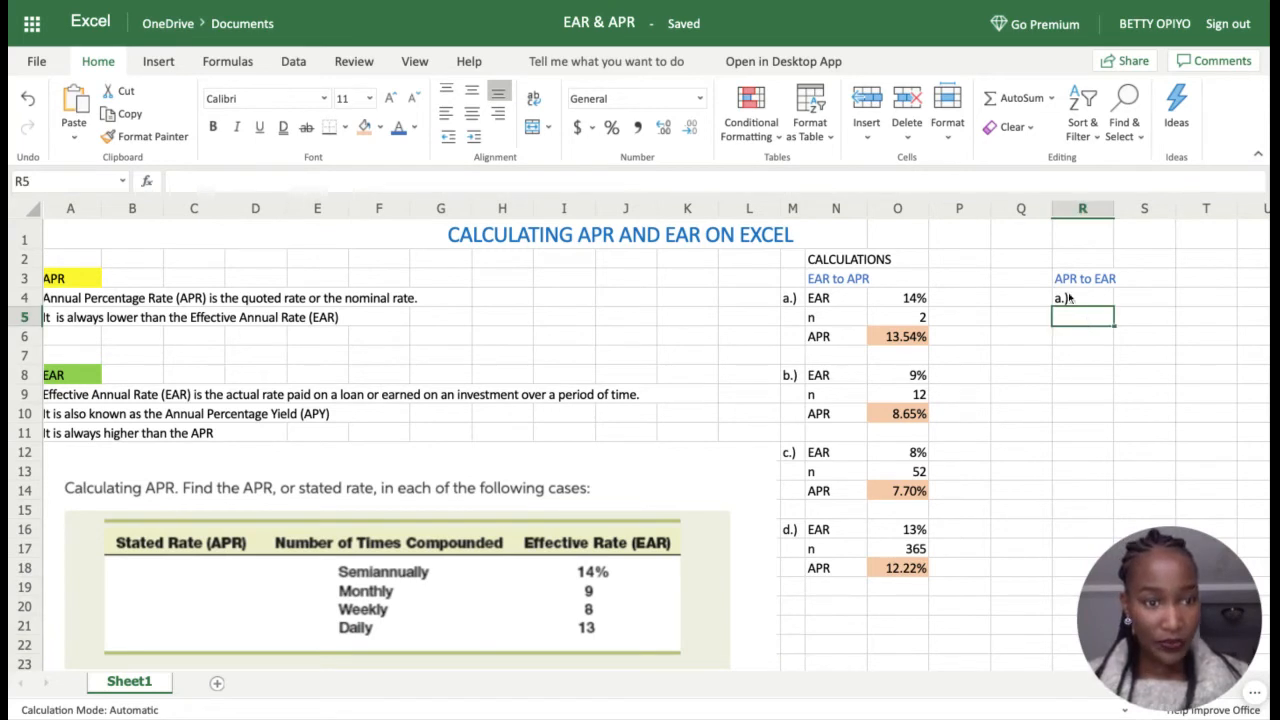
pyautogui.click(1074, 278)
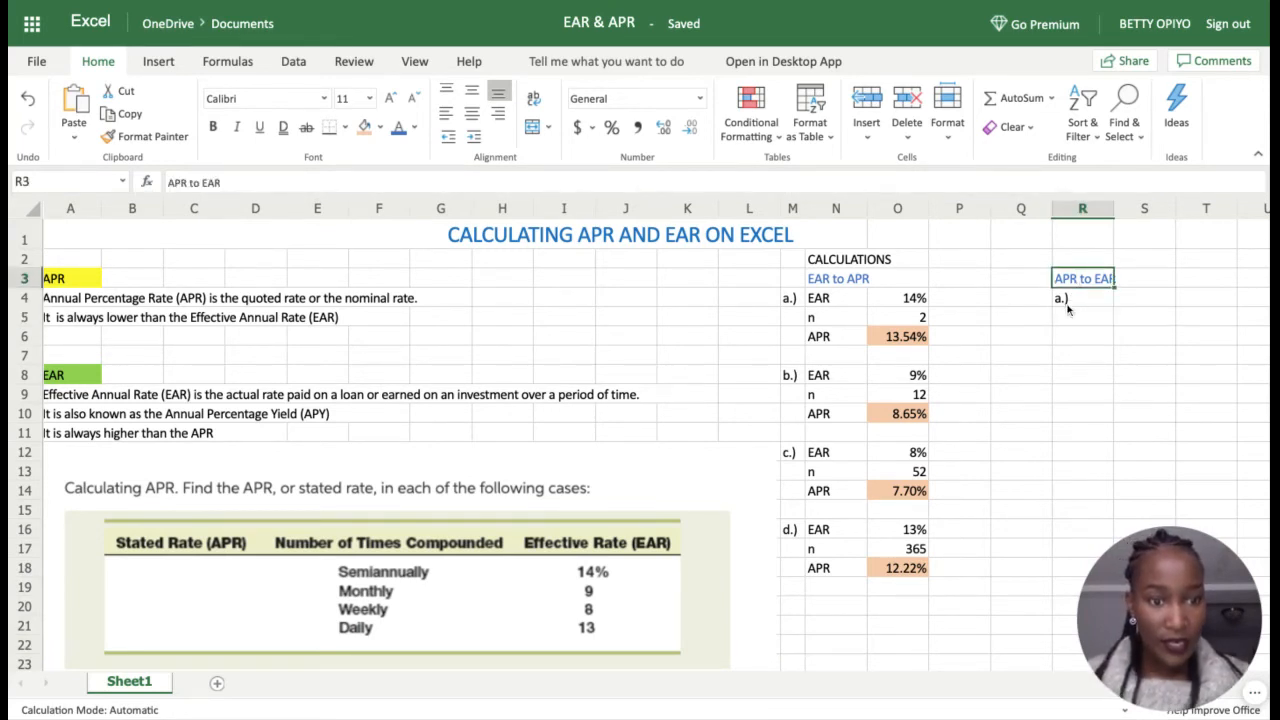
pyautogui.click(1128, 310)
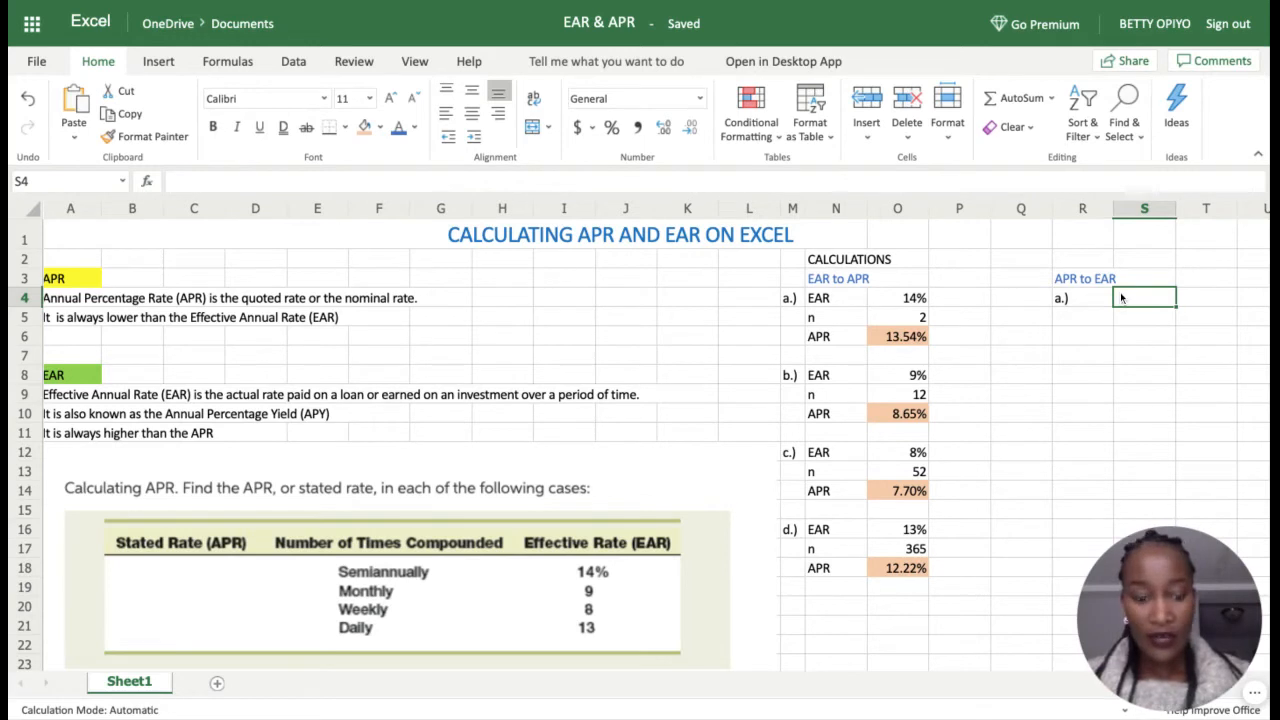
# Step: Label S4 'APR' and link T4 to case a's 13.54% APR with =O6
pyautogui.write('A')
pyautogui.press('BackSpace')
pyautogui.write('APR')
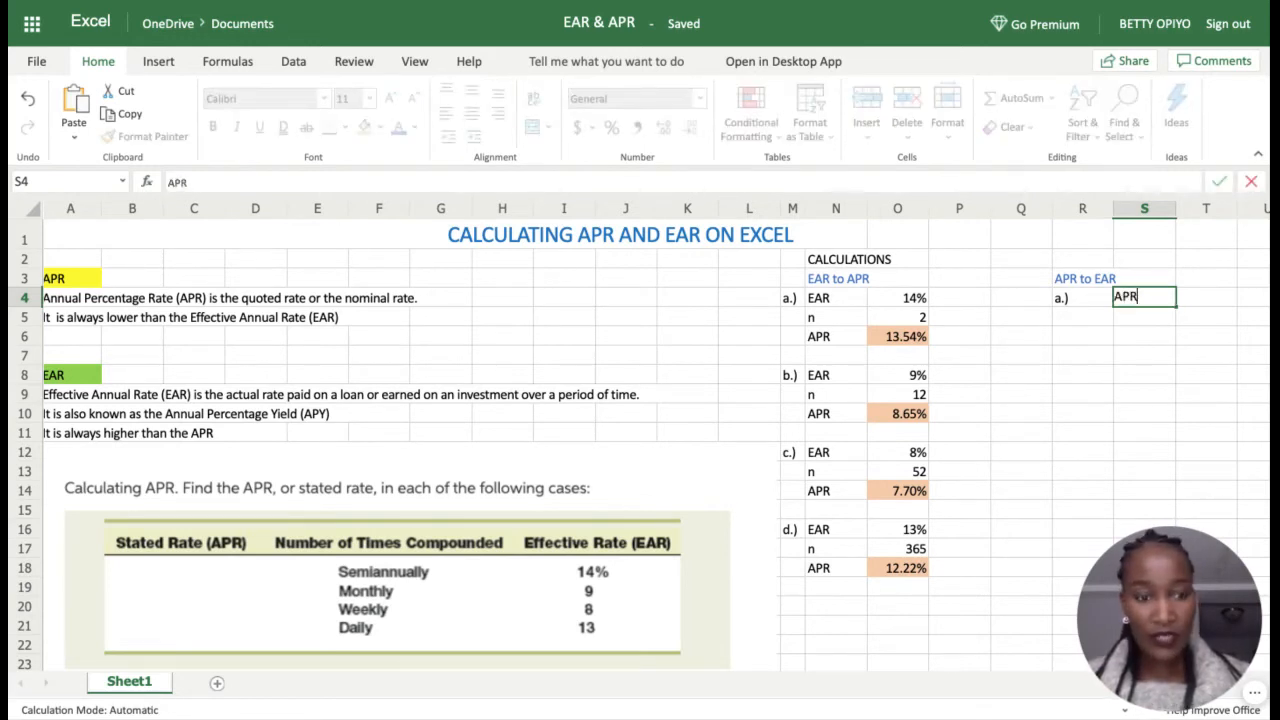
pyautogui.click(1206, 305)
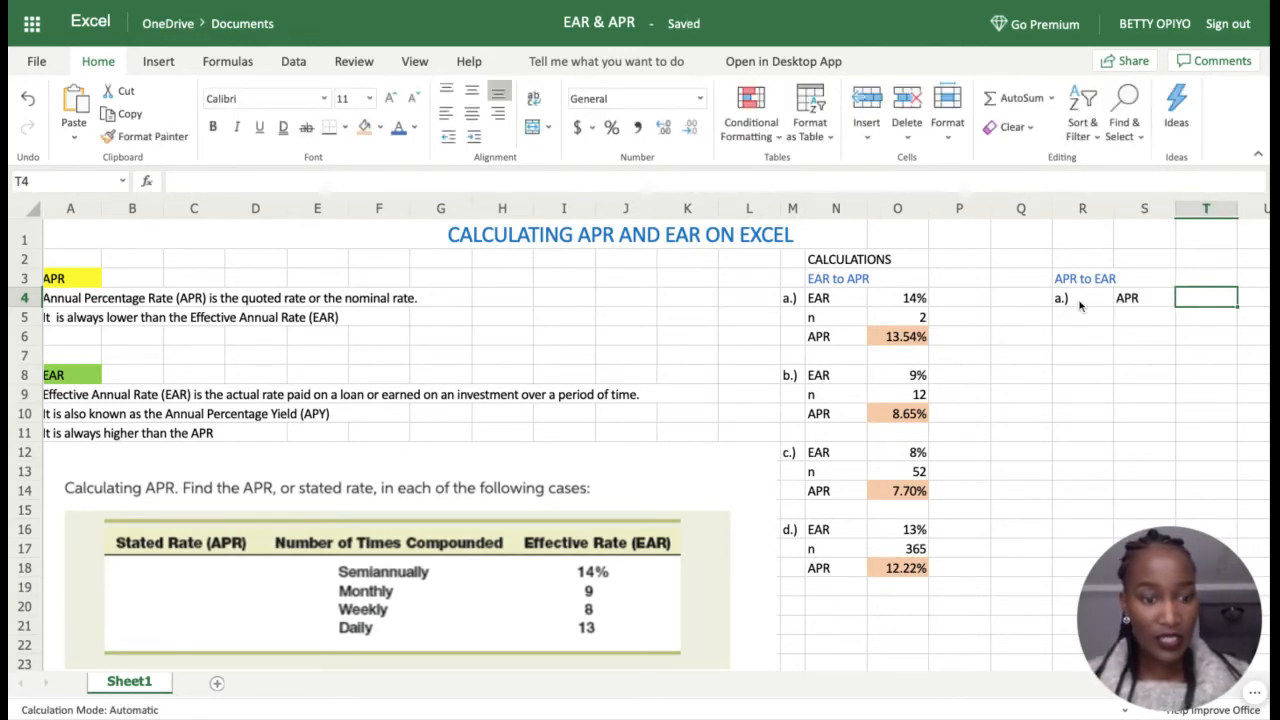
pyautogui.write('=')
pyautogui.click(913, 340)
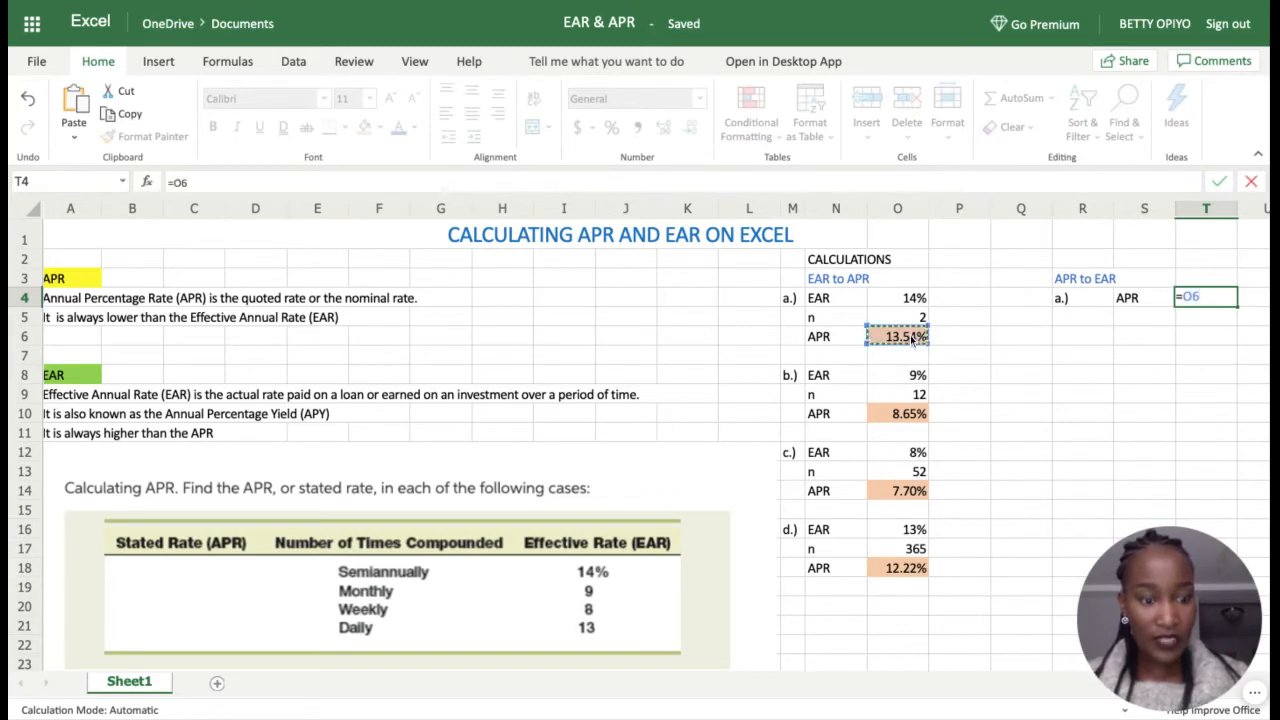
pyautogui.press('Return')
# Step: Enter the label 'n' in S5 with the value 2 in T5
pyautogui.click(1136, 318)
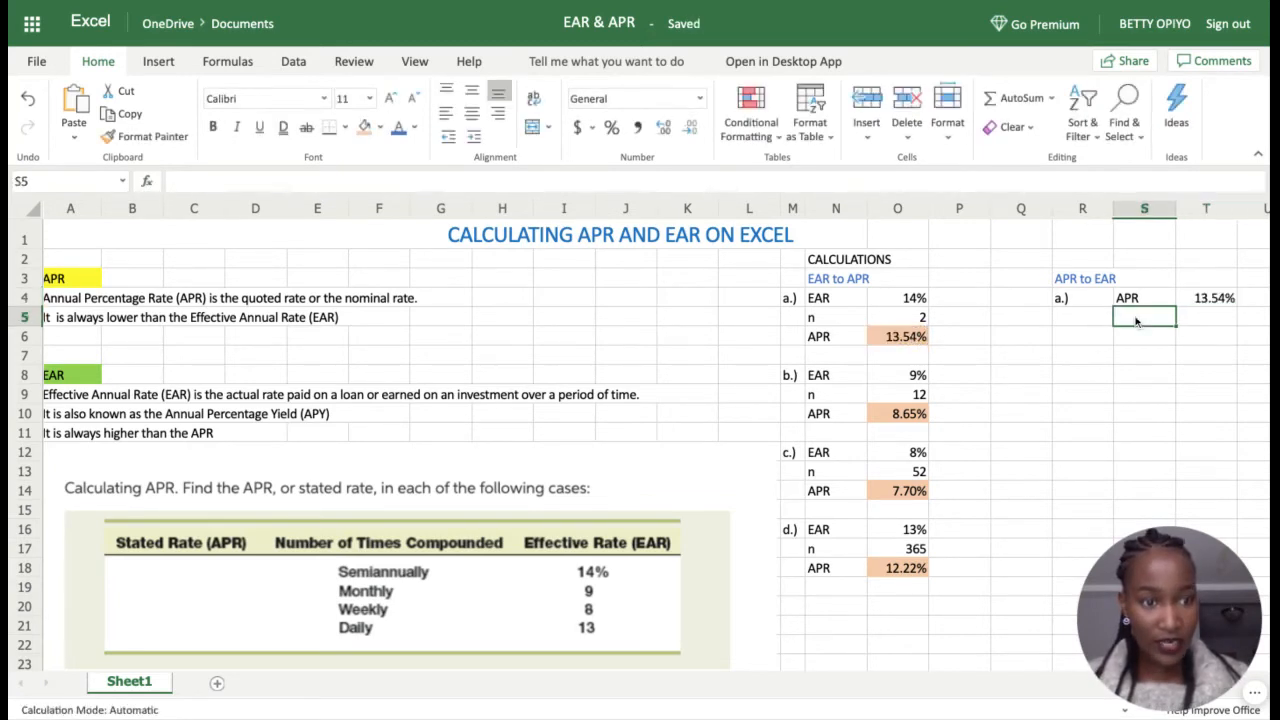
pyautogui.write('n')
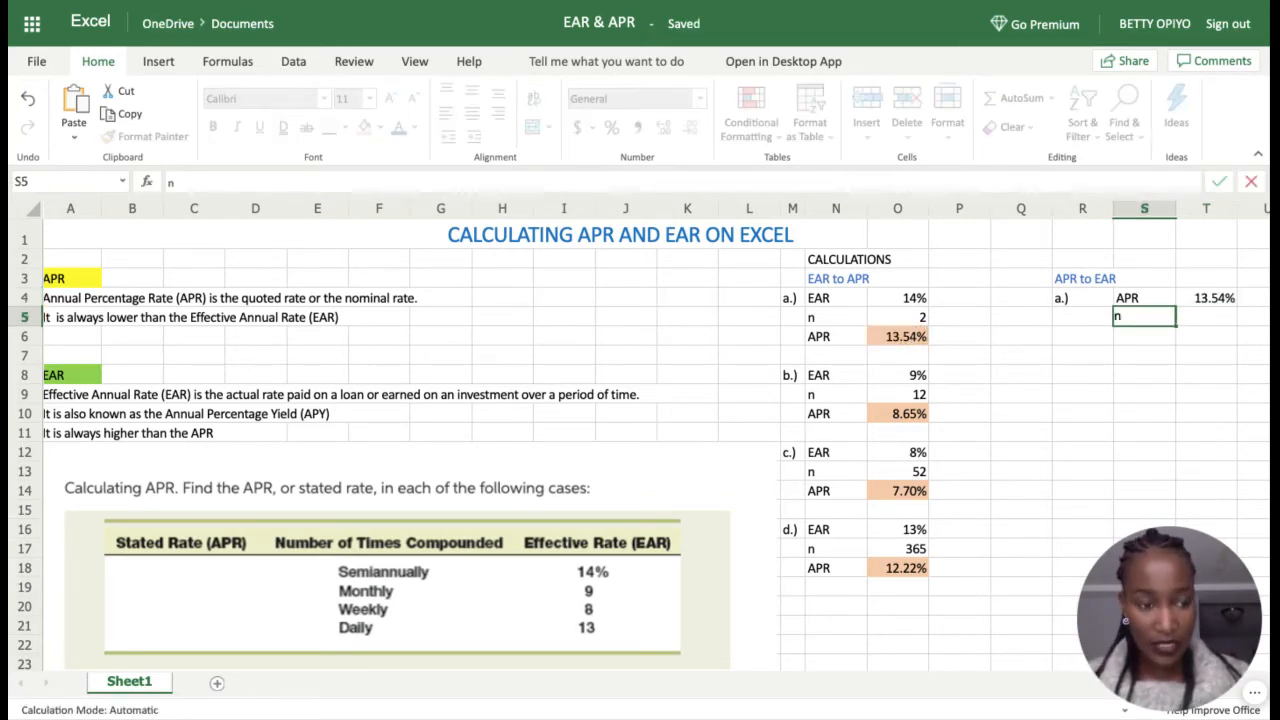
pyautogui.click(1192, 319)
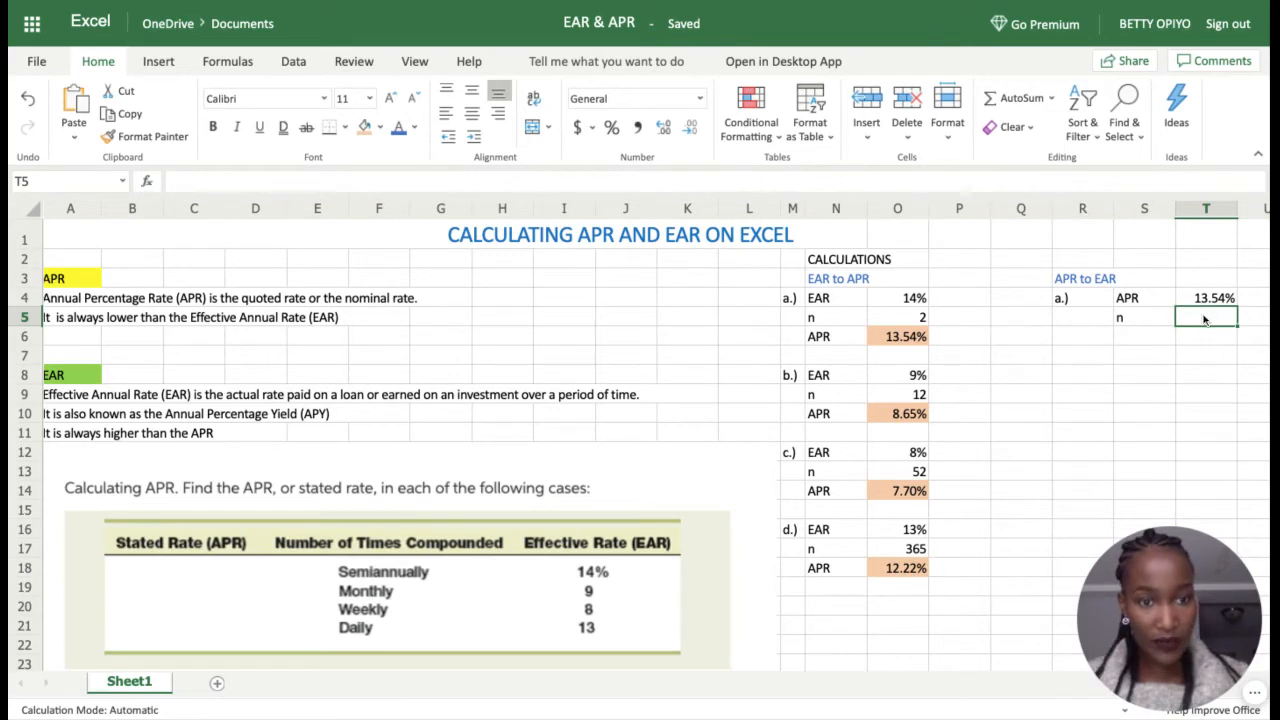
pyautogui.write('2')
pyautogui.press('Return')
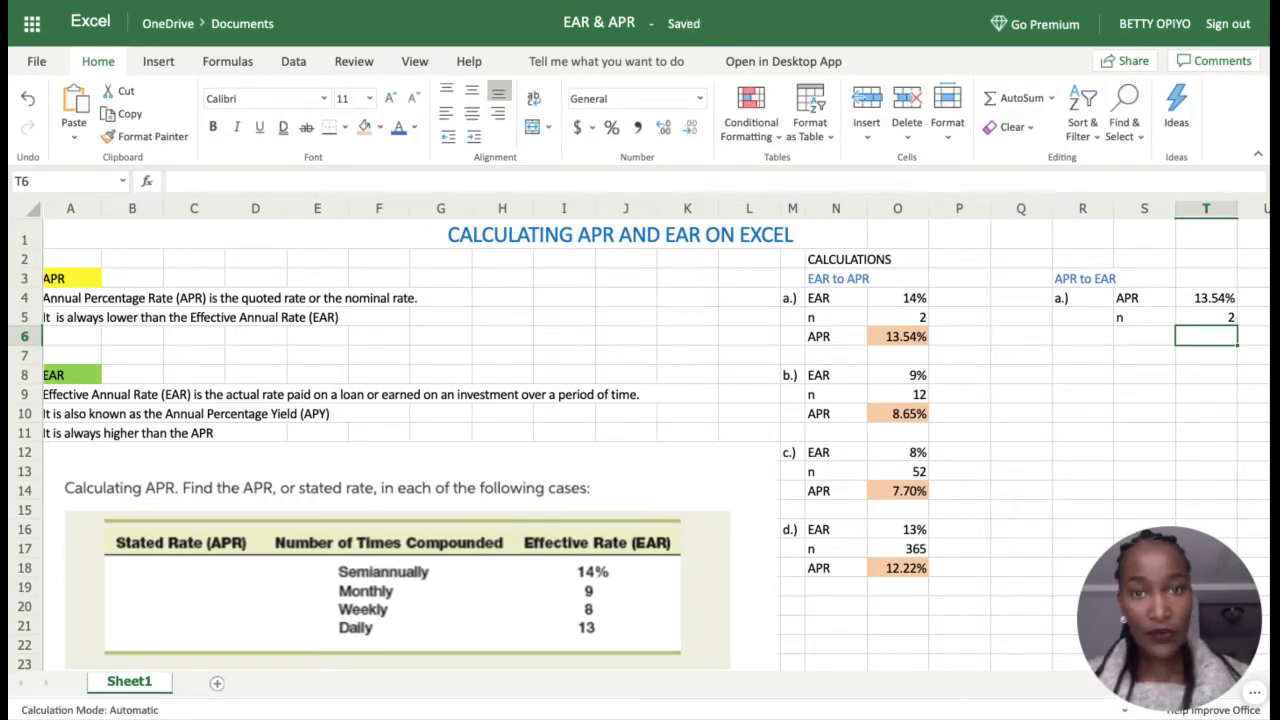
# Step: Label S6 'EAR' and begin a formula in T6
pyautogui.click(1130, 338)
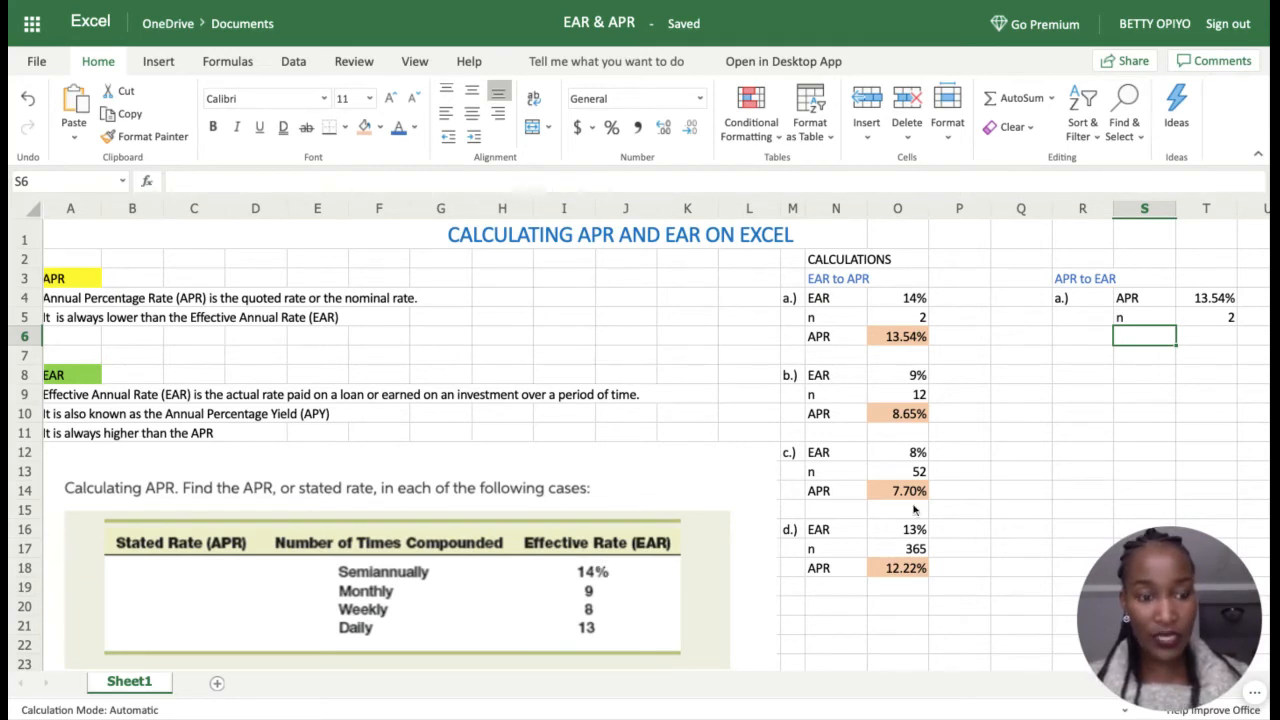
pyautogui.click(1147, 364)
pyautogui.click(1145, 325)
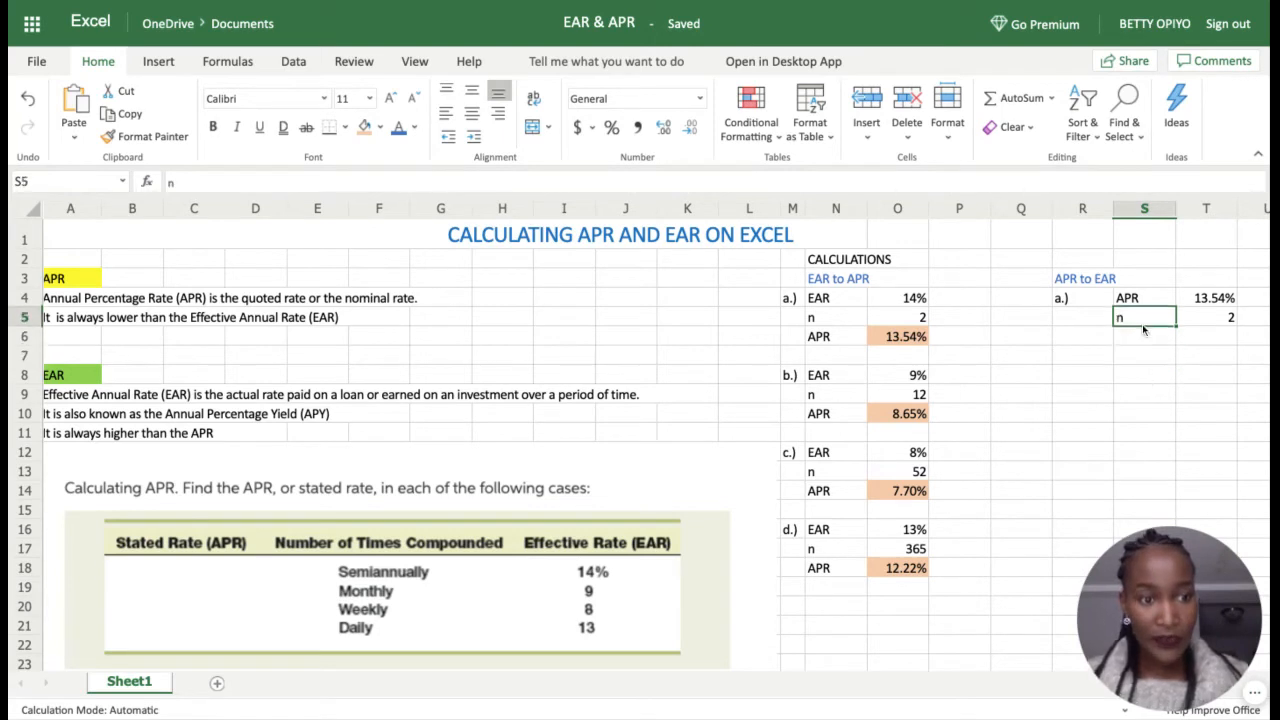
pyautogui.click(1148, 344)
pyautogui.write('EA')
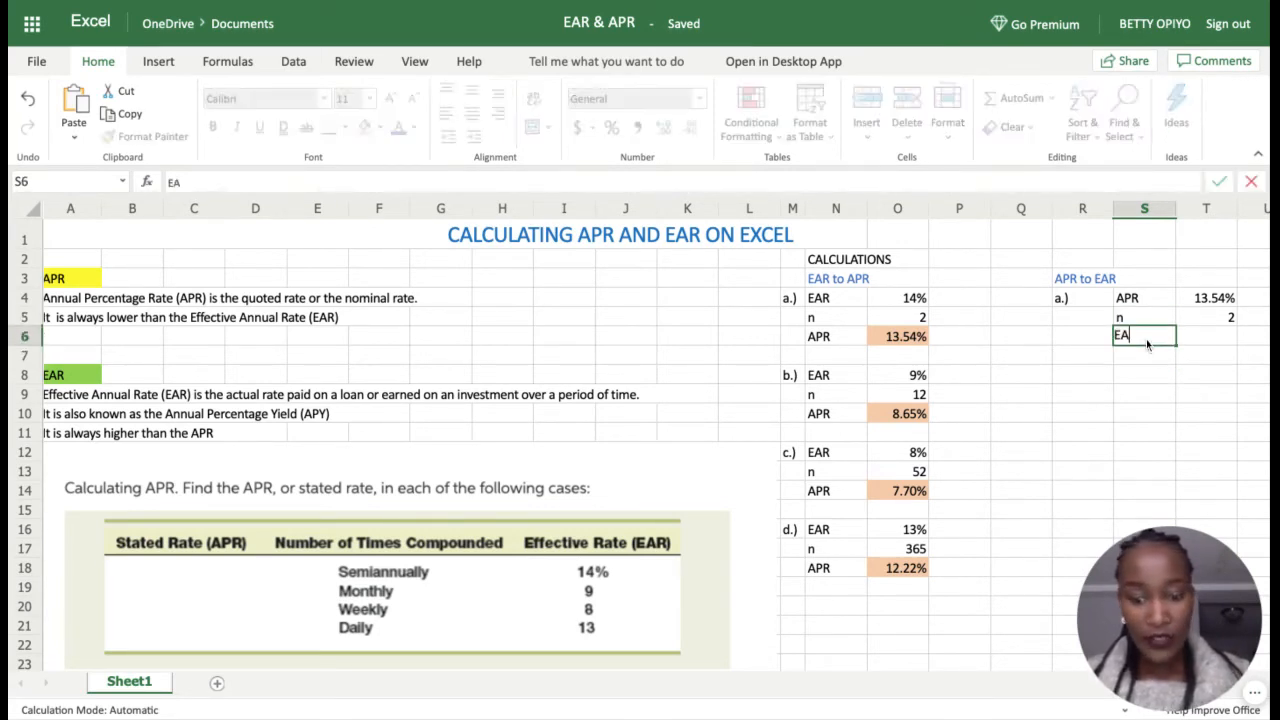
pyautogui.write('R')
pyautogui.press('Tab')
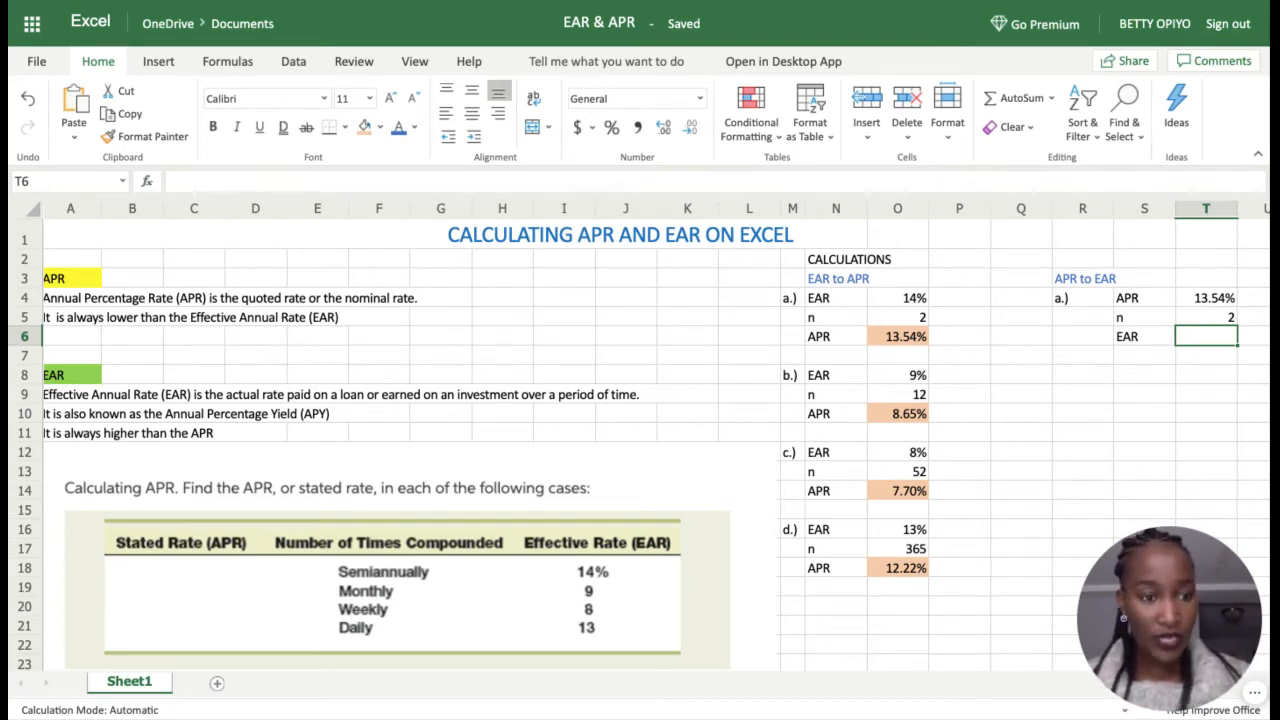
pyautogui.write('=')
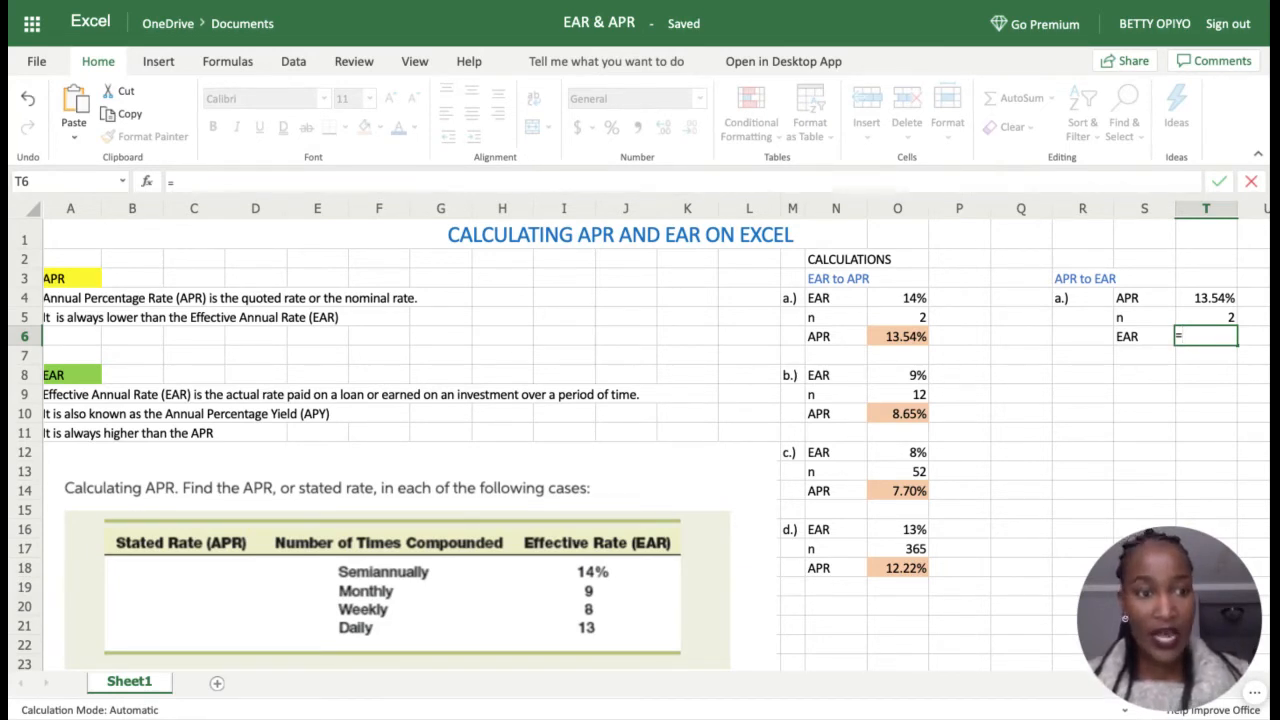
# Step: Enter =EFFECT(T4,T5) in T6, giving case a's EAR of 0.14
pyautogui.write('EFF')
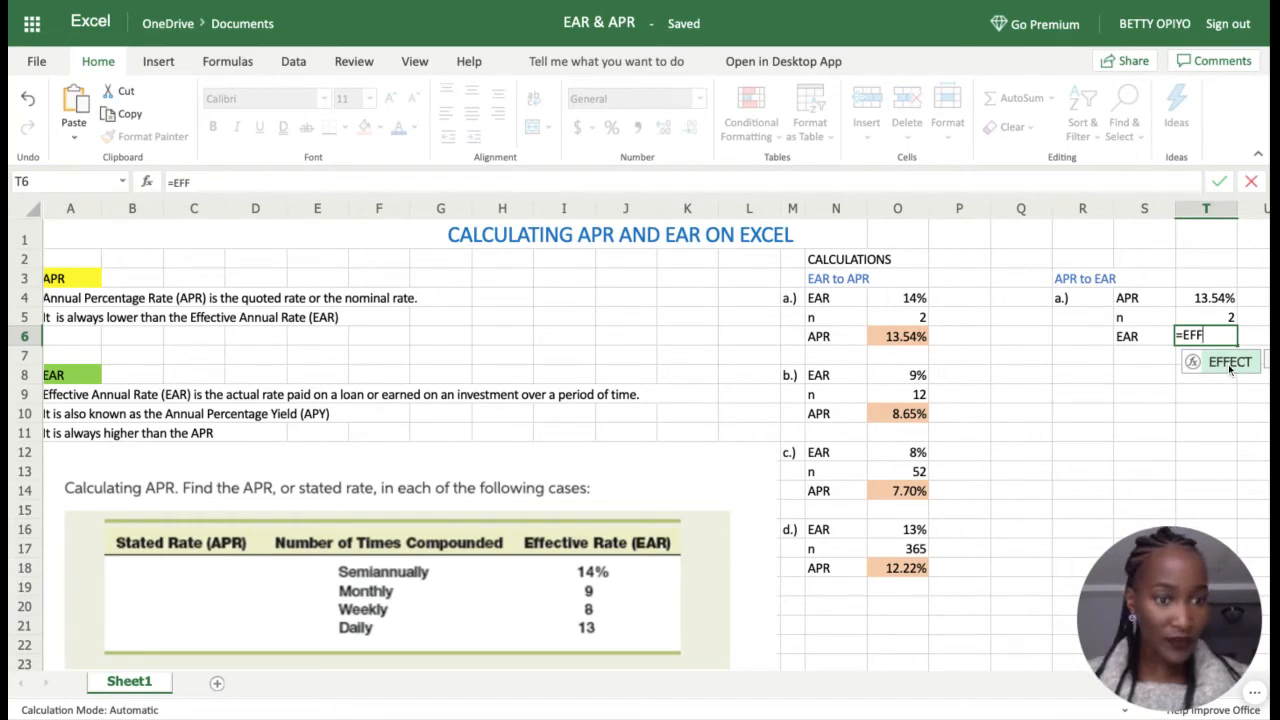
pyautogui.hscroll(2, 1146, 400)
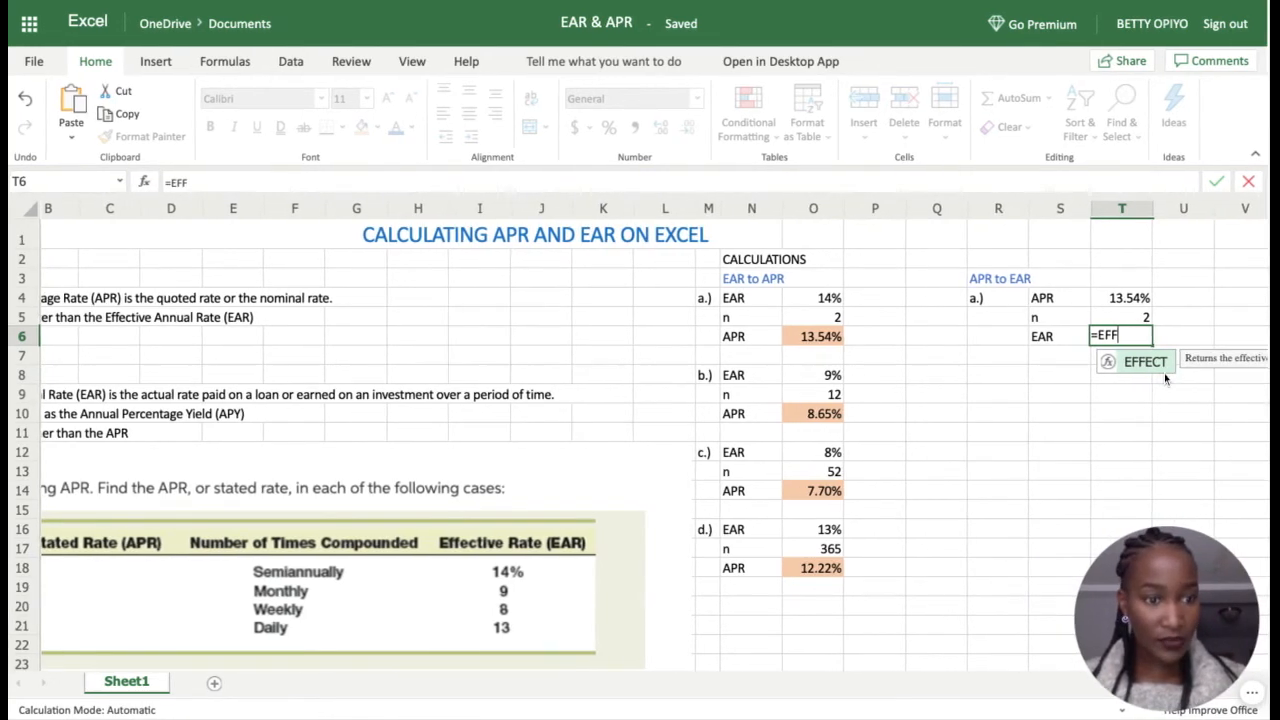
pyautogui.doubleClick(1141, 361)
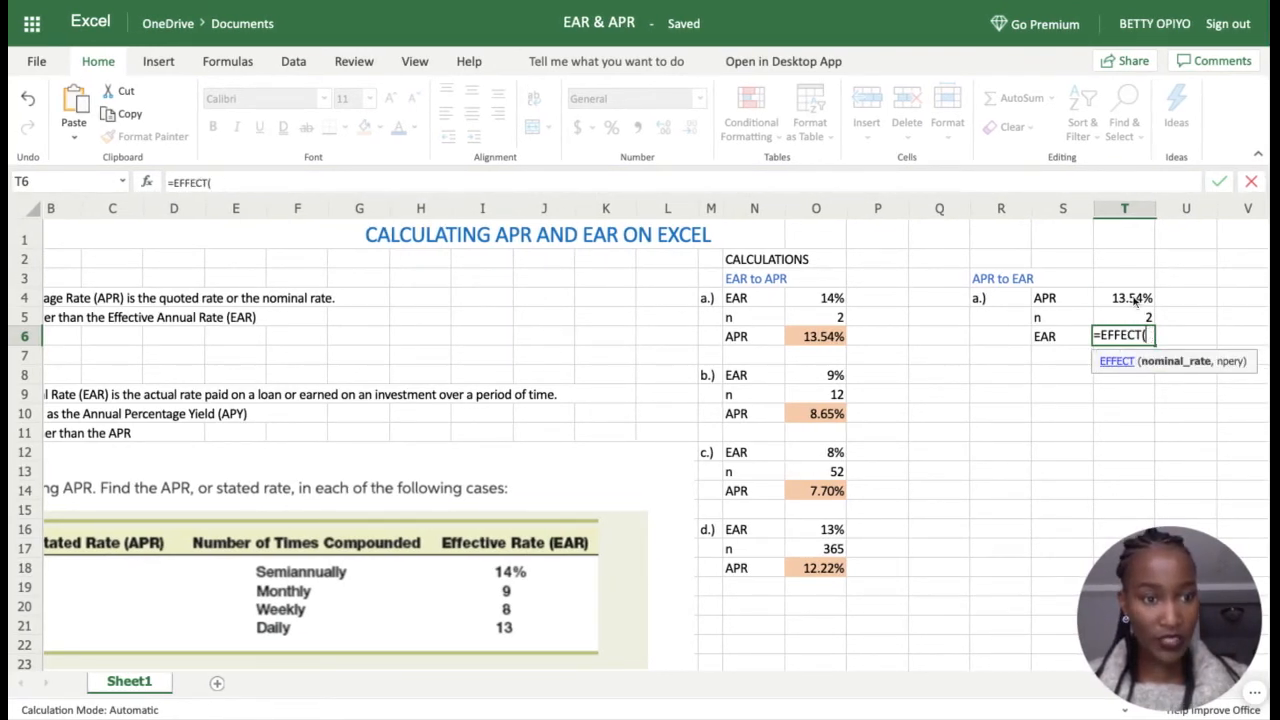
pyautogui.click(1136, 298)
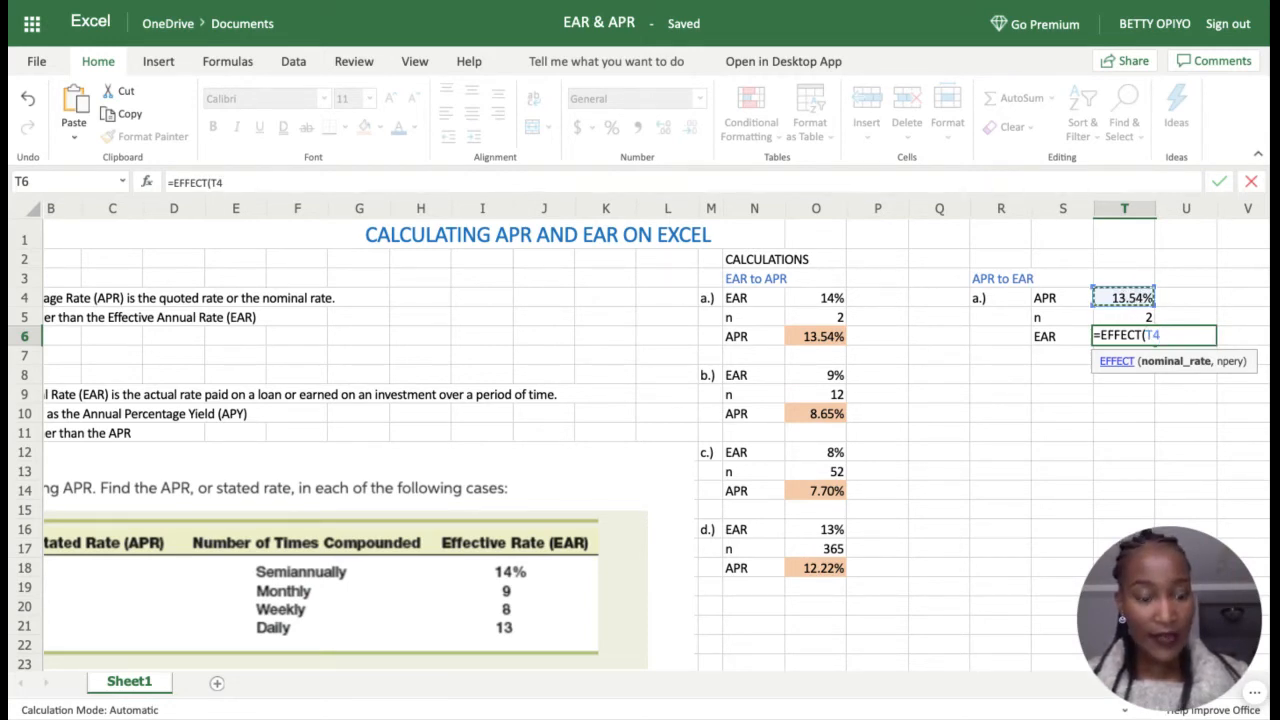
pyautogui.write(',')
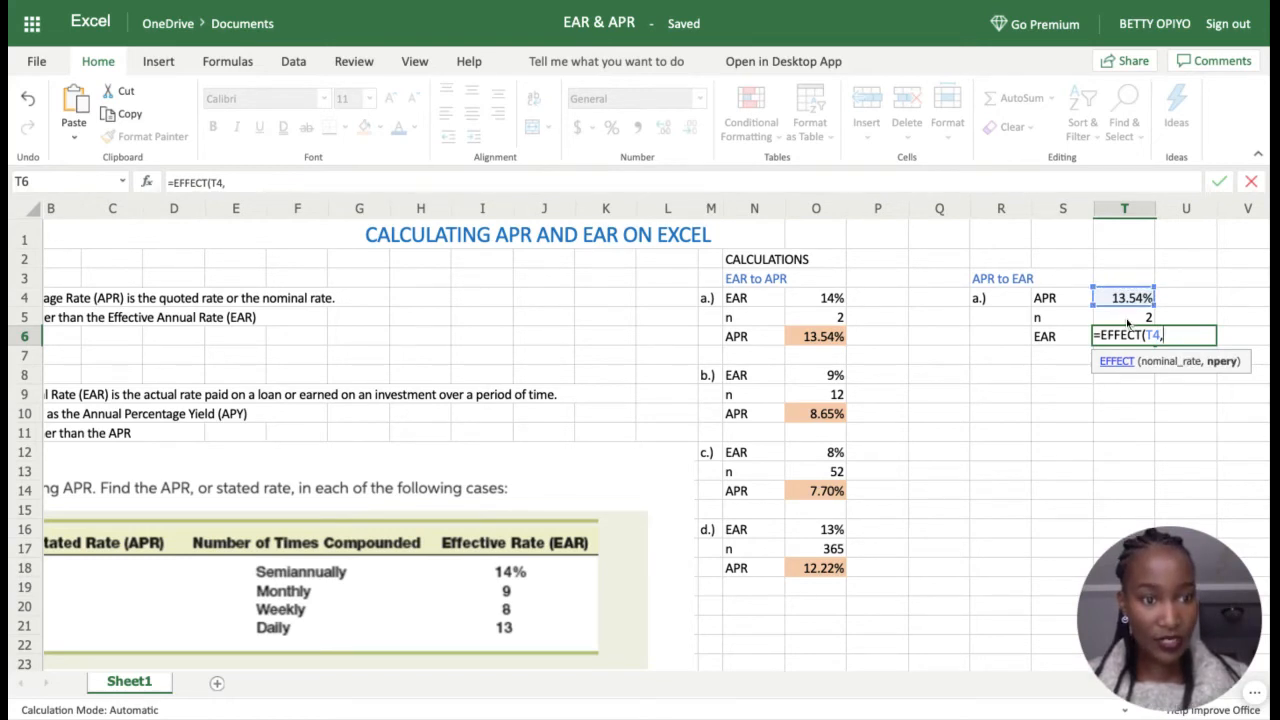
pyautogui.click(1127, 318)
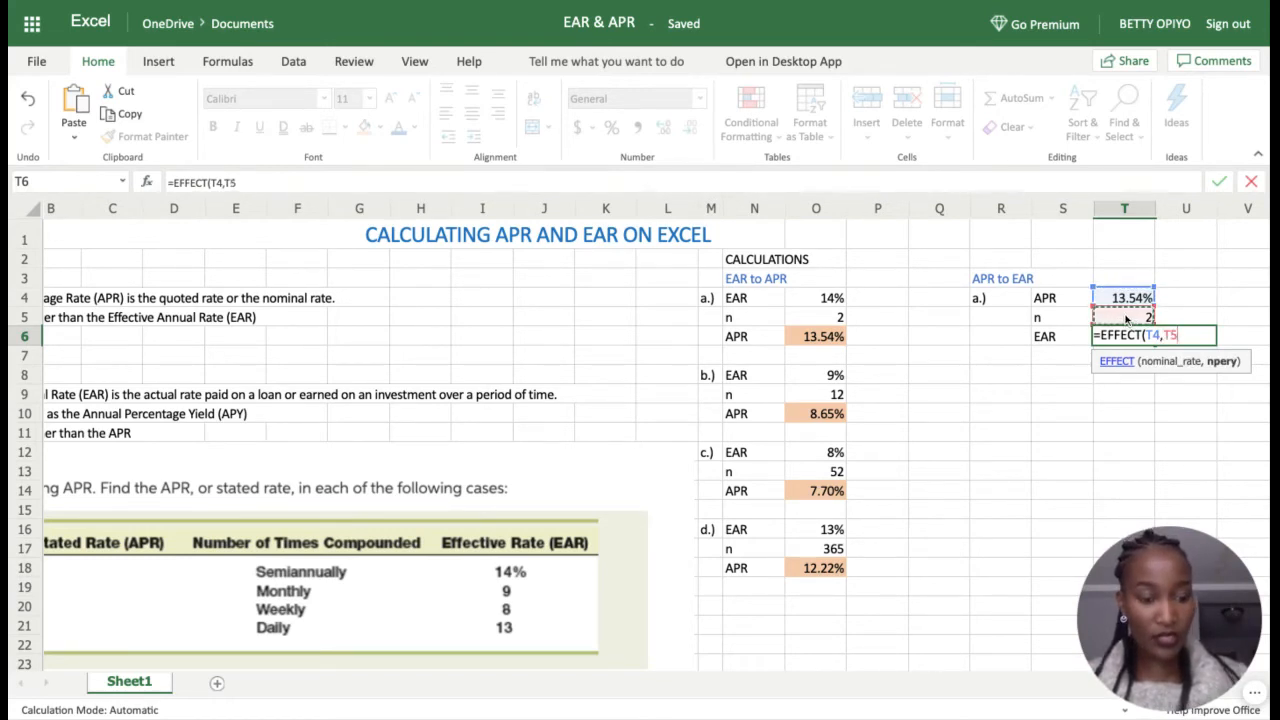
pyautogui.write(')')
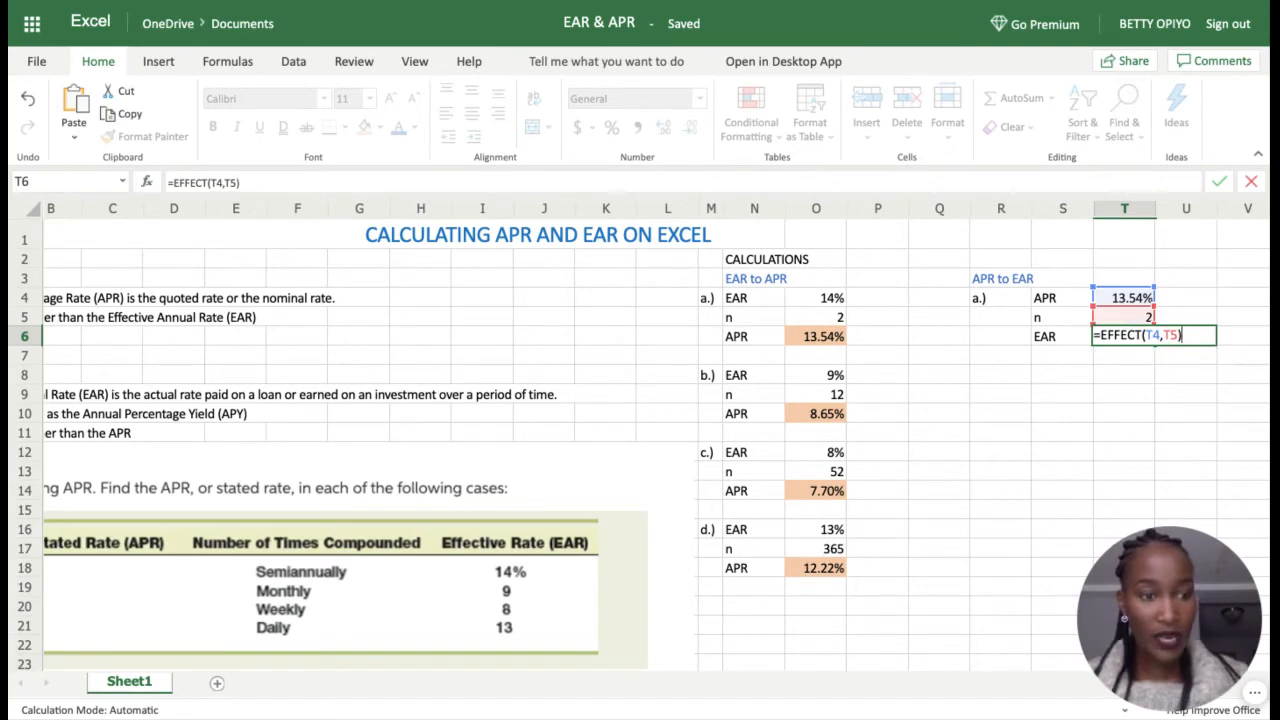
pyautogui.press('Return')
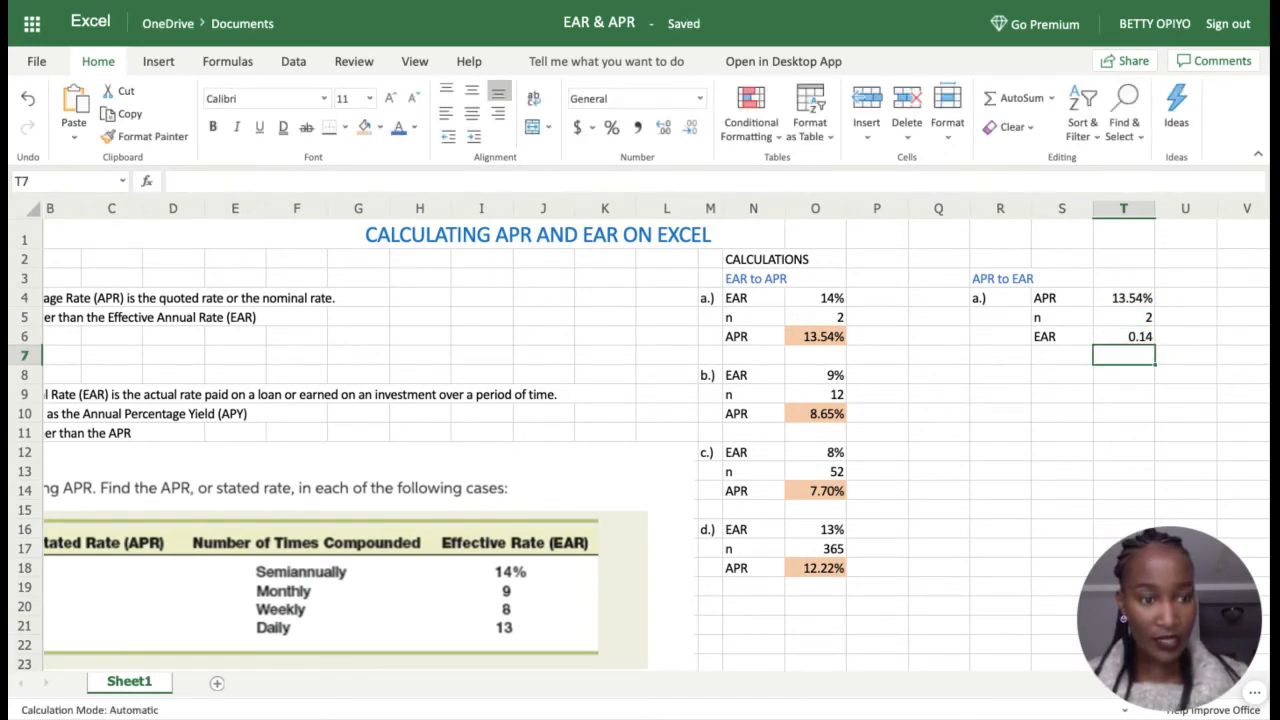
pyautogui.click(1150, 340)
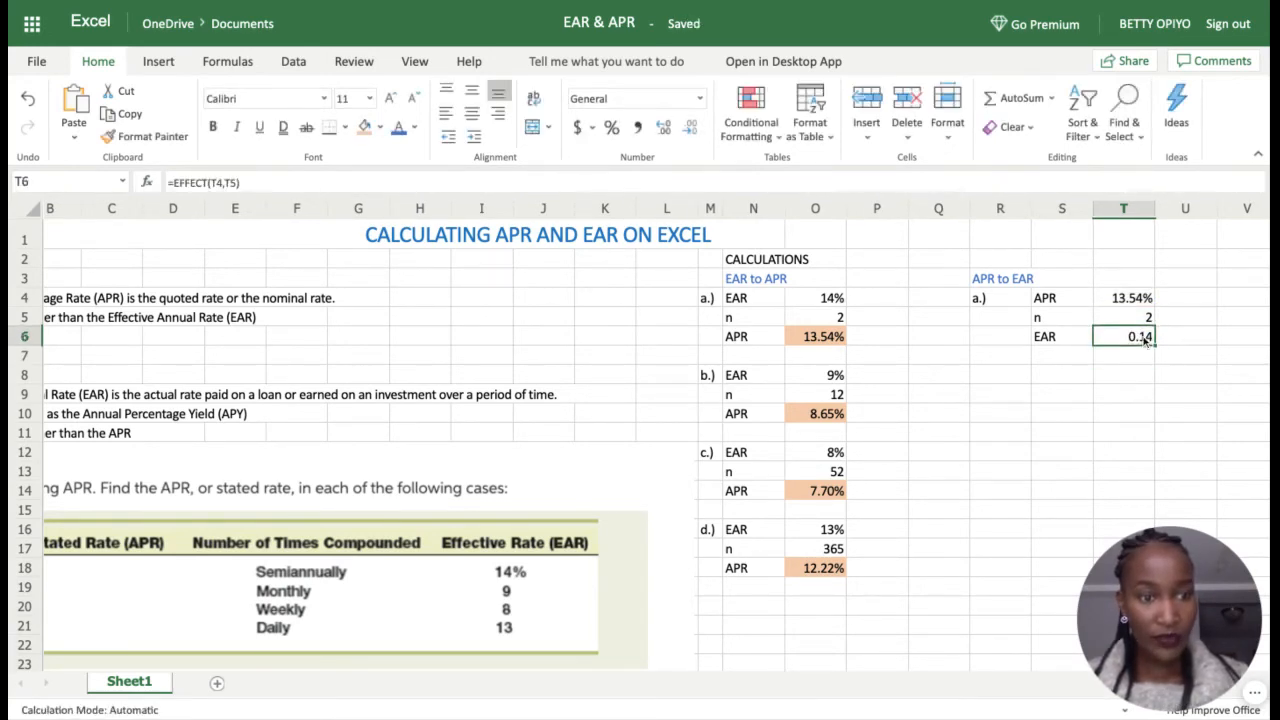
# Step: Format T6 as a percentage with no decimals (14%) and a light blue fill
pyautogui.click(611, 128)
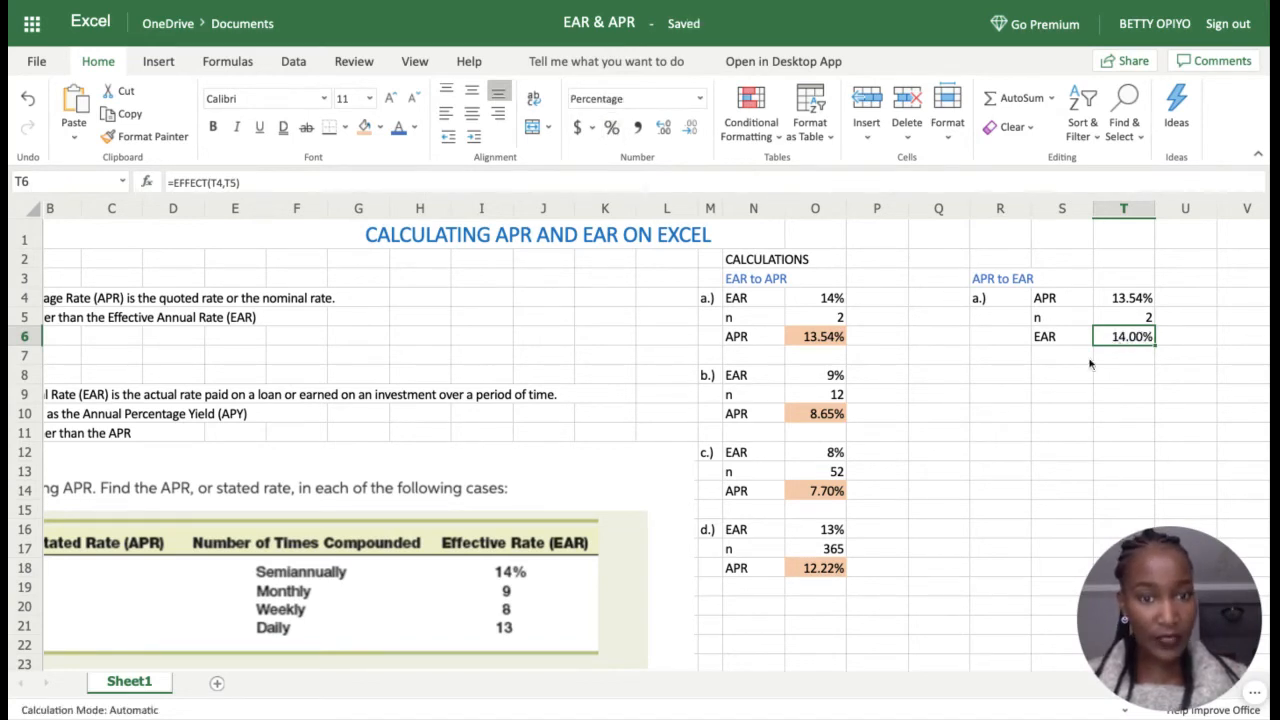
pyautogui.click(688, 128)
pyautogui.click(688, 128)
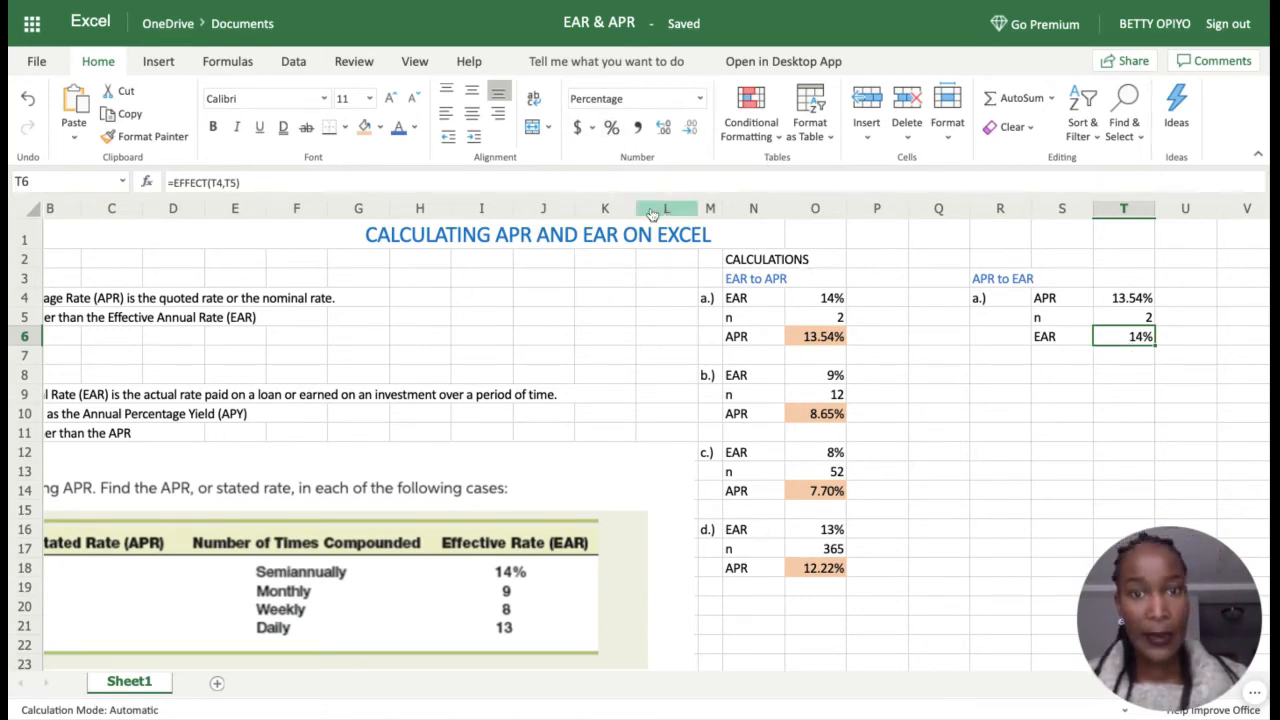
pyautogui.click(380, 130)
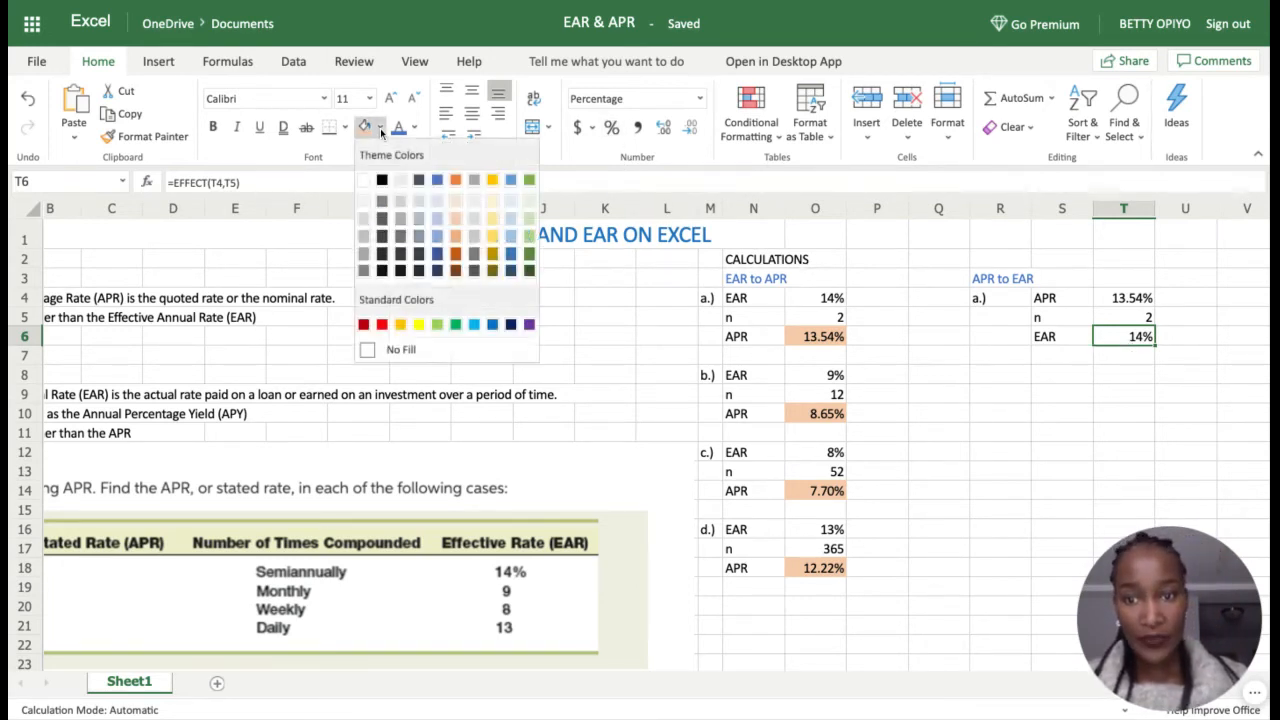
pyautogui.click(436, 222)
pyautogui.click(996, 380)
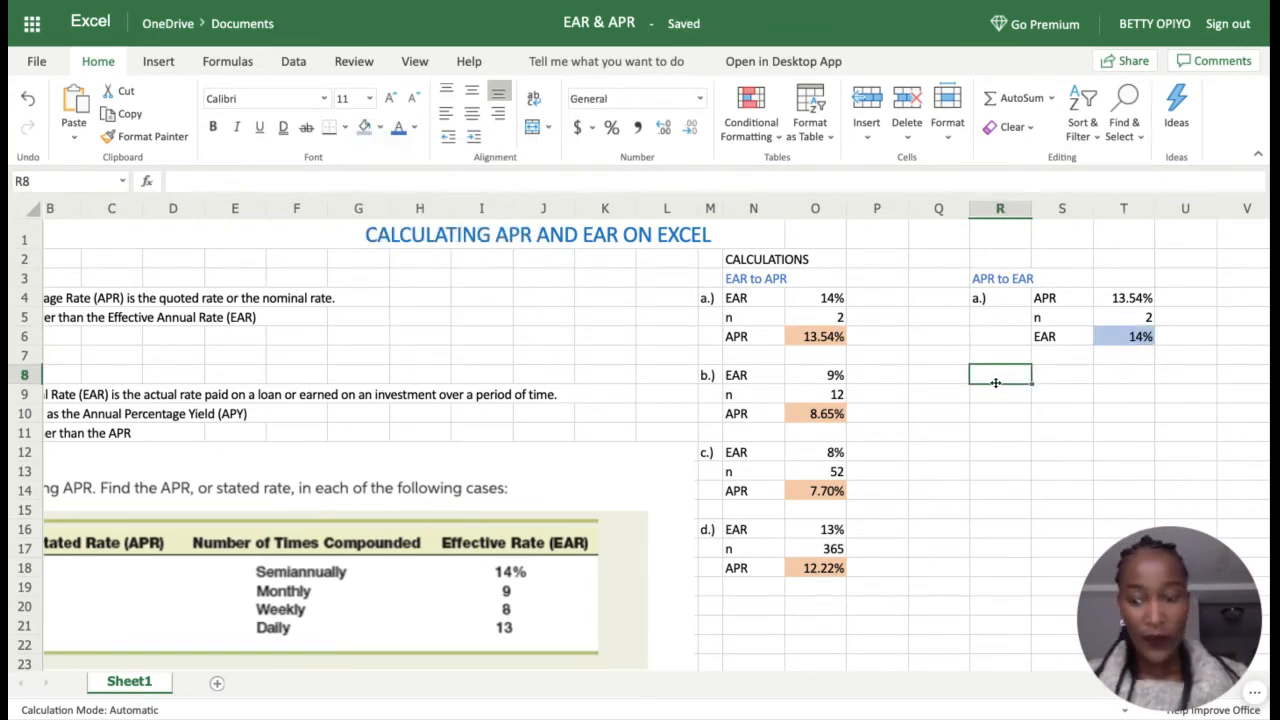
# Step: Label case b) in R8, add 'APR' in S8 and link T8 to the 8.65% APR via =O10
pyautogui.write('B.')
pyautogui.press('BackSpace')
pyautogui.press('BackSpace')
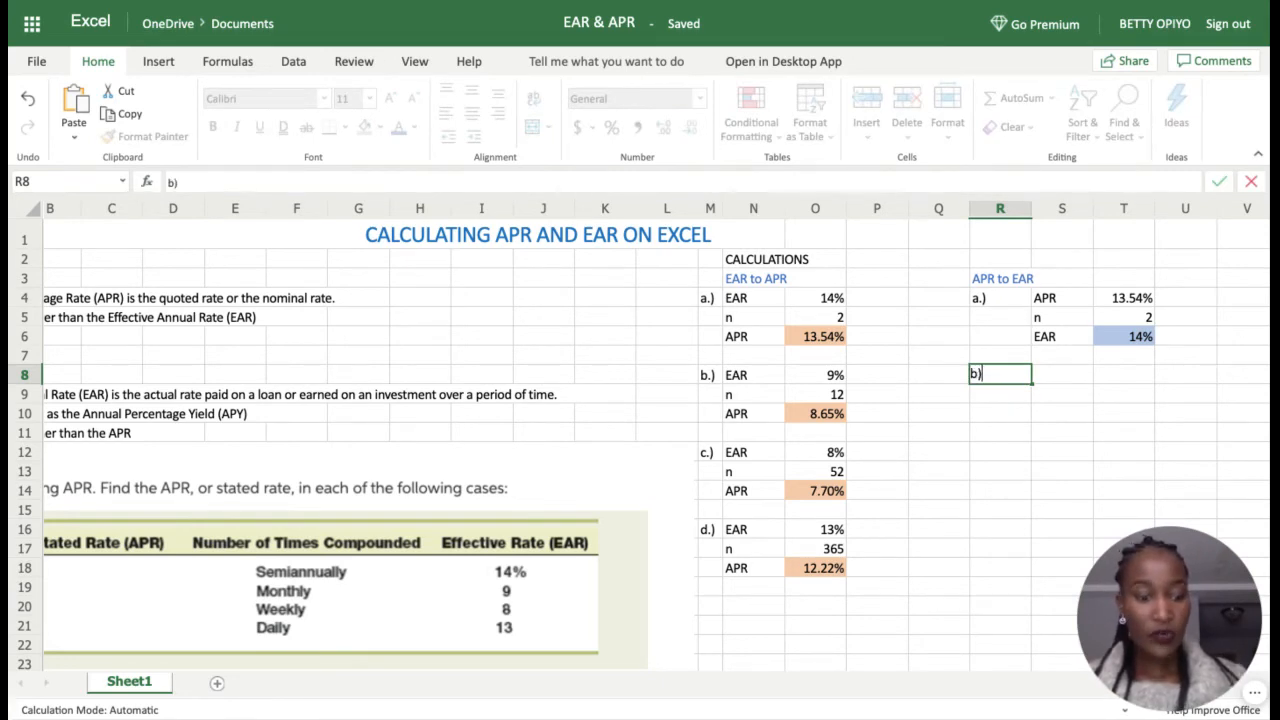
pyautogui.write('b)')
pyautogui.press('Return')
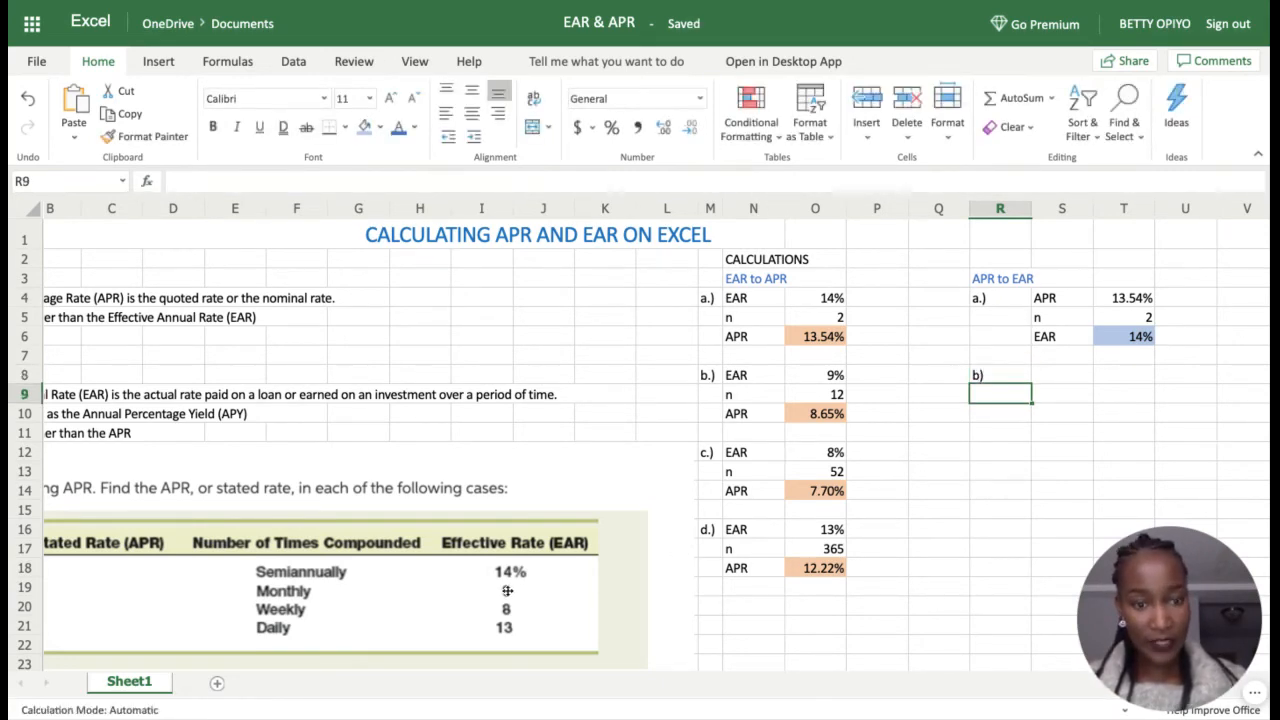
pyautogui.click(1070, 374)
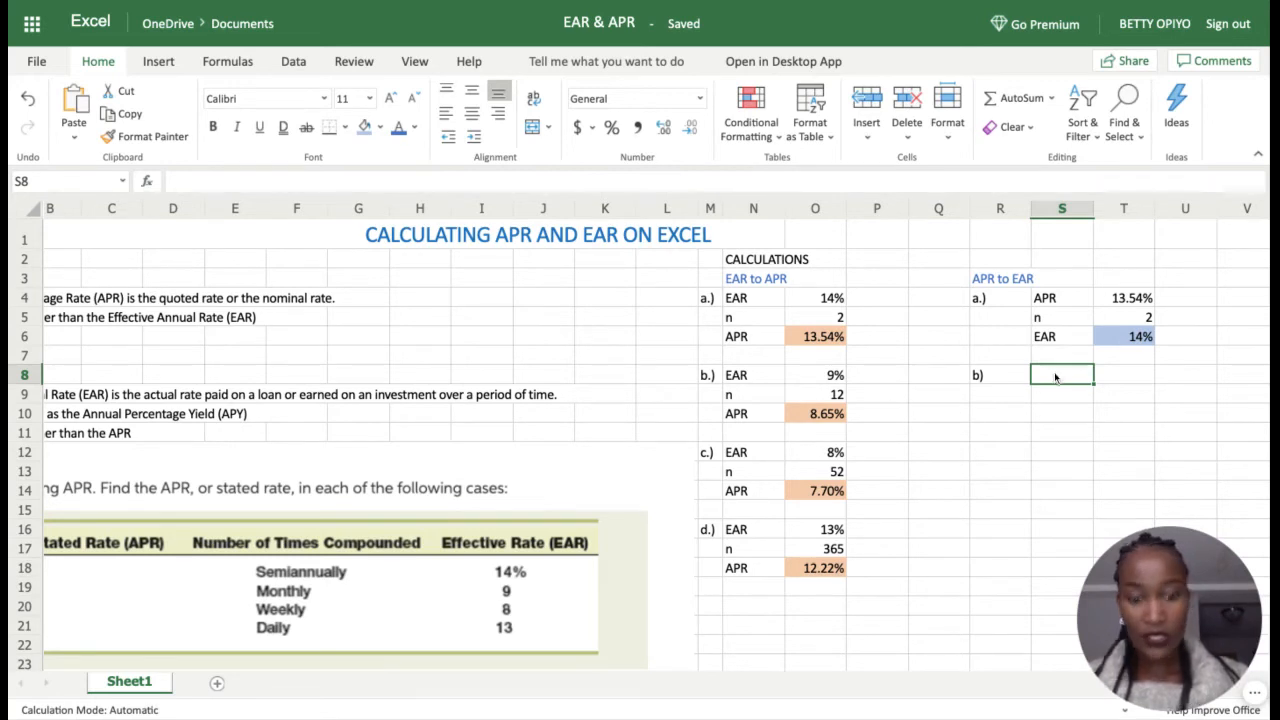
pyautogui.write('apr')
pyautogui.click(1144, 376)
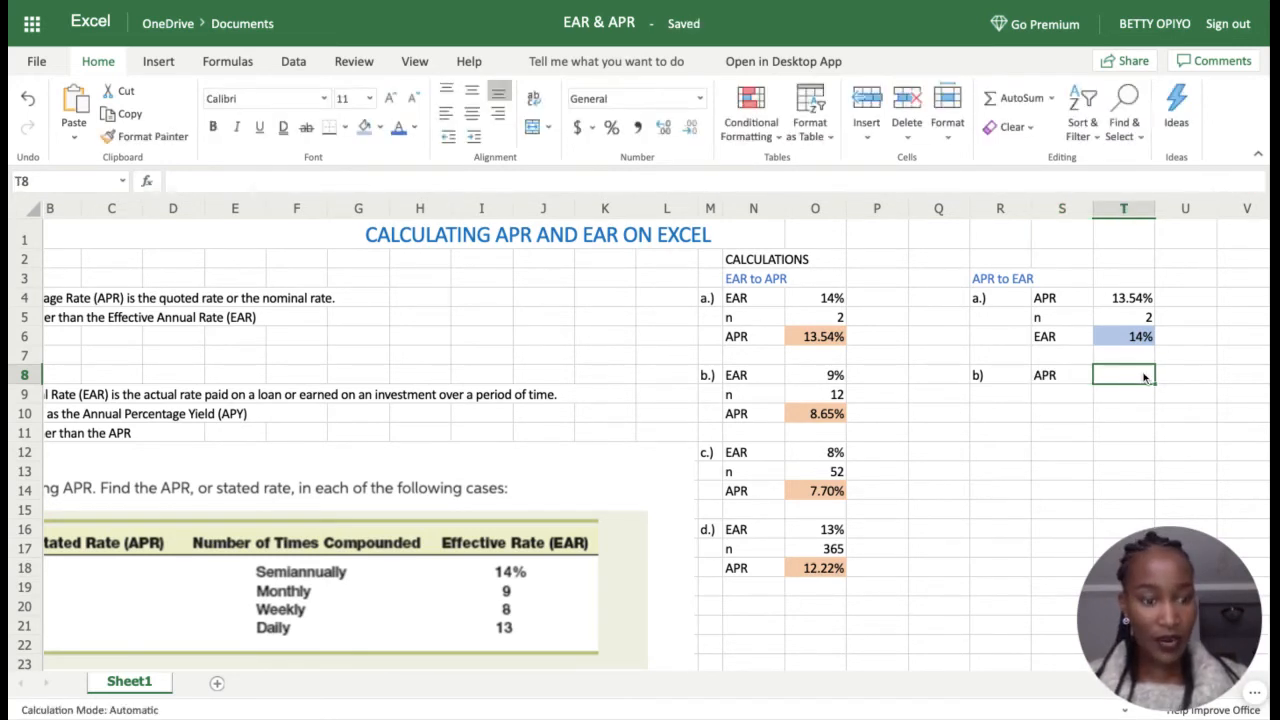
pyautogui.write('=')
pyautogui.click(830, 417)
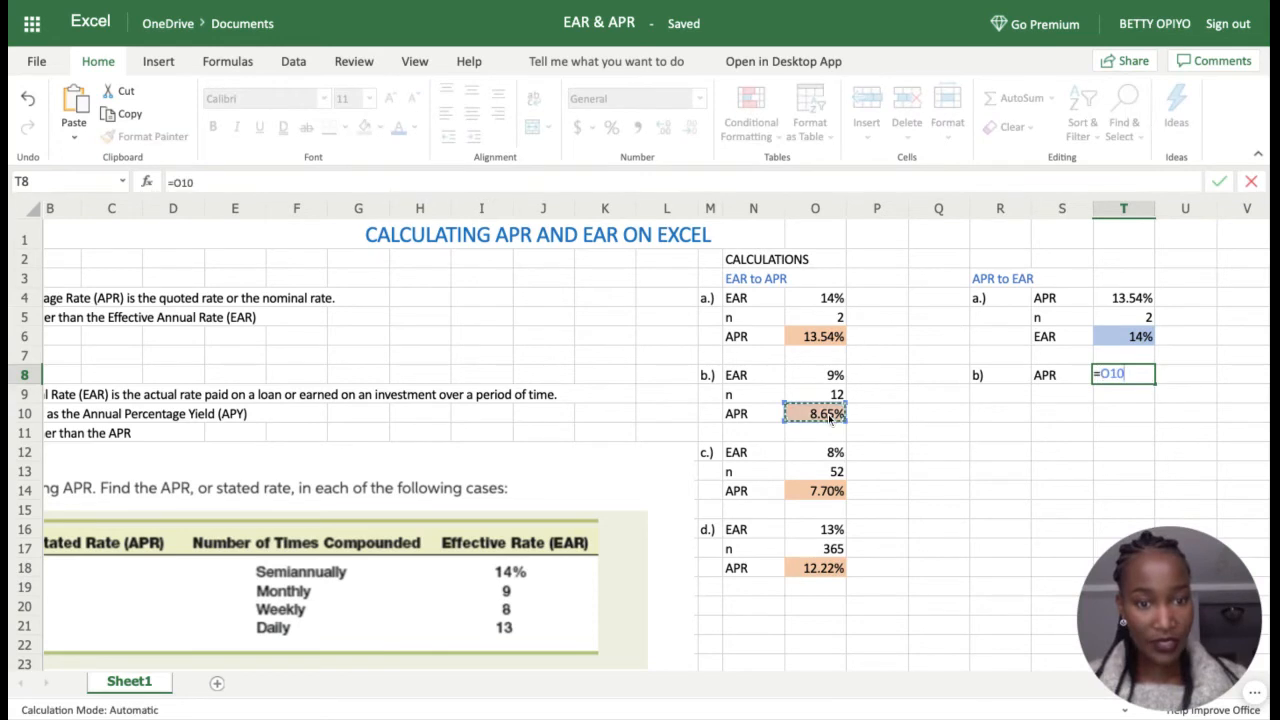
pyautogui.press('Return')
# Step: Add the label 'n' with 12 in S9:T9 and an 'EAR' label in S10
pyautogui.click(1040, 398)
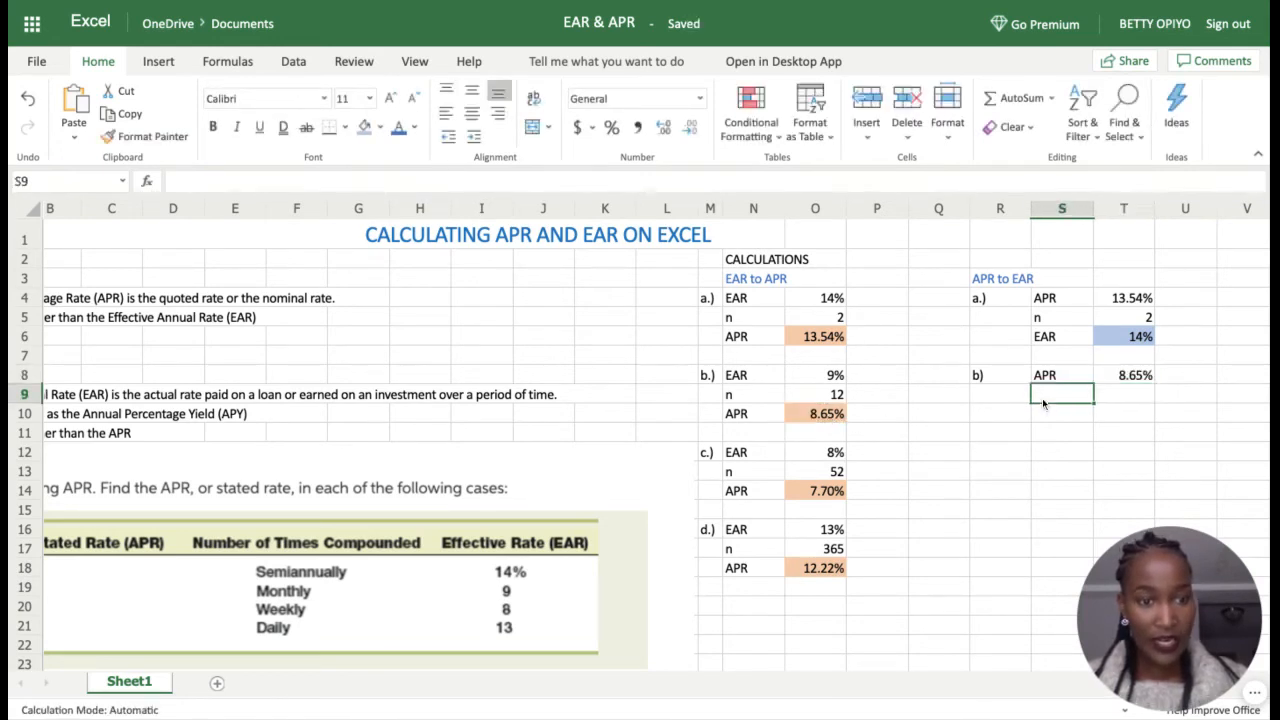
pyautogui.write('n')
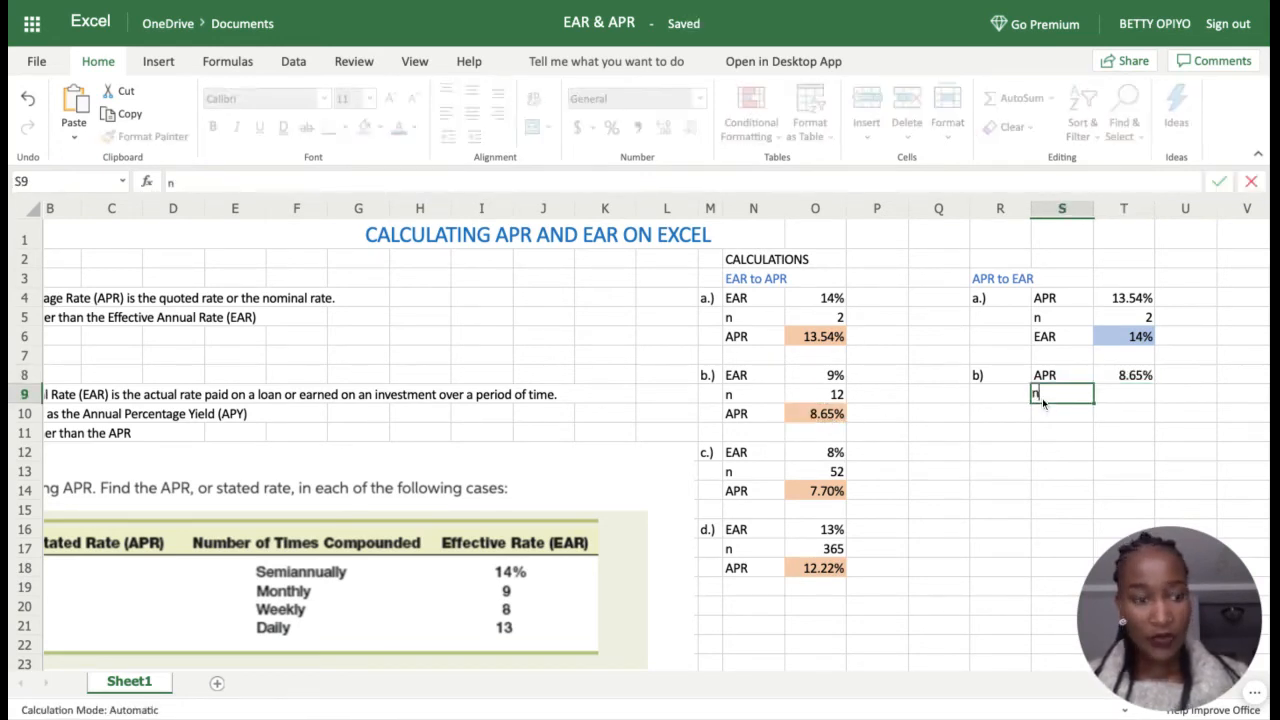
pyautogui.click(1125, 395)
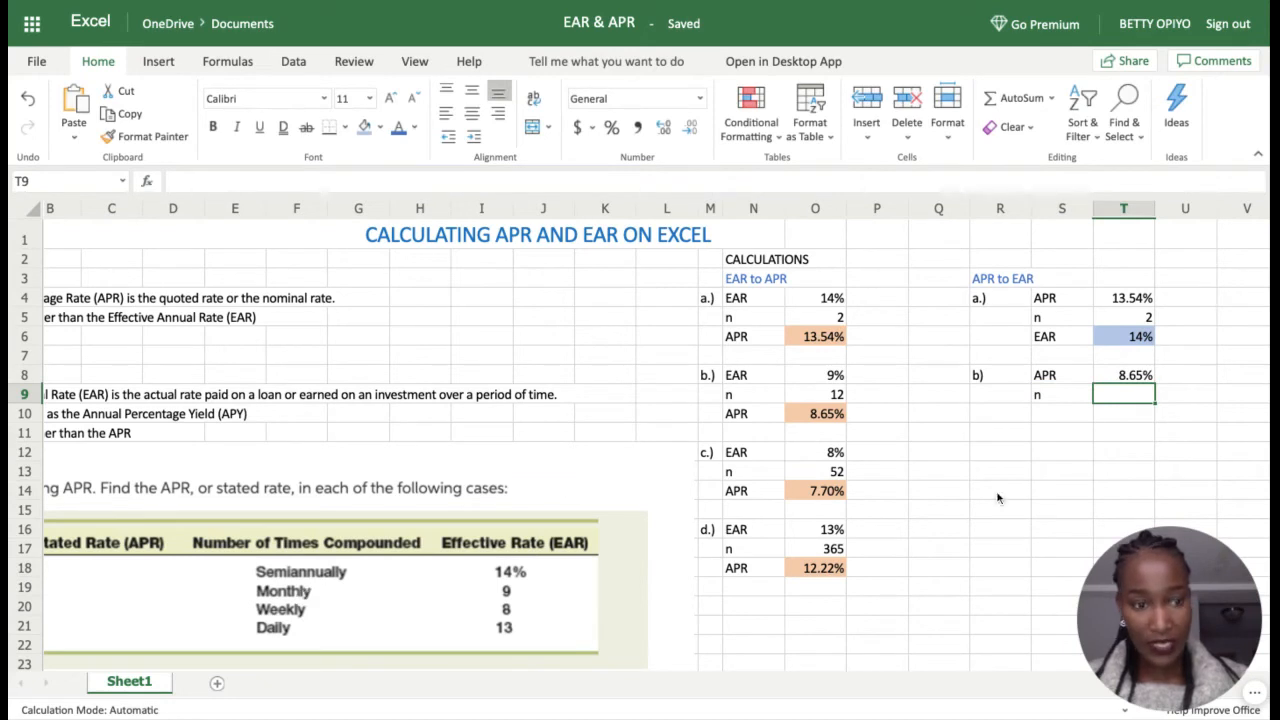
pyautogui.write('12')
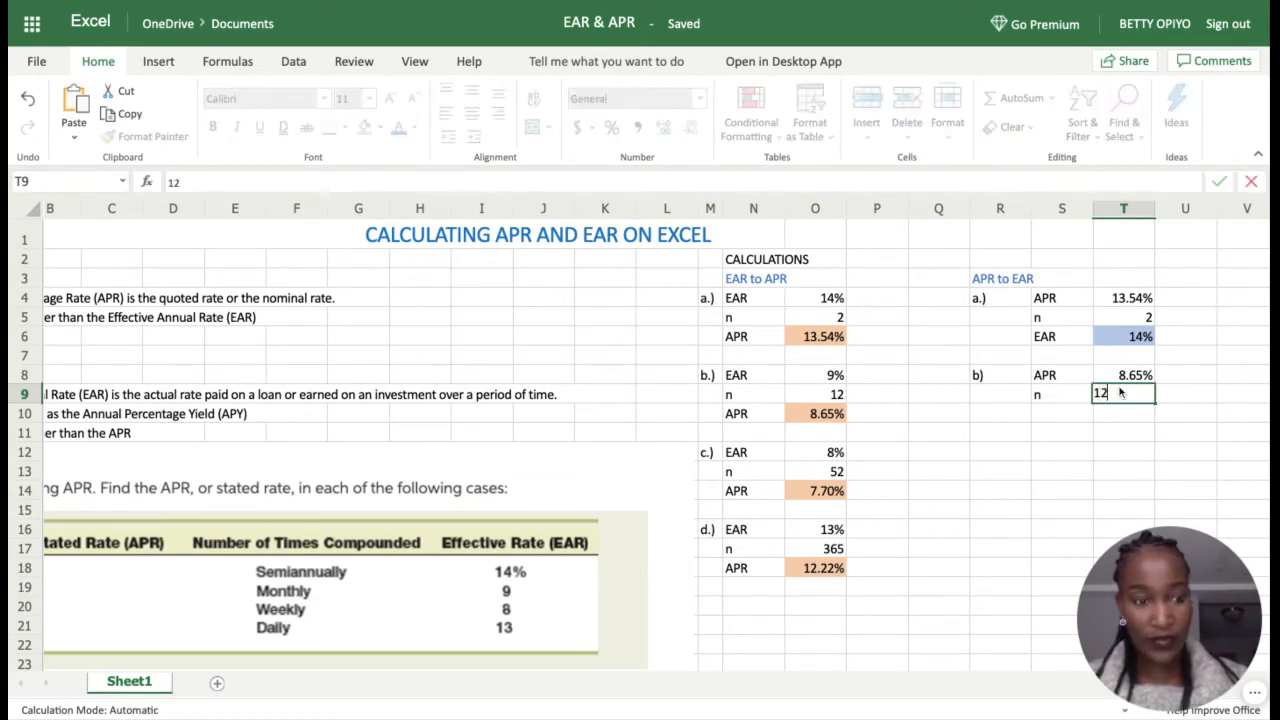
pyautogui.press('Return')
pyautogui.click(1060, 415)
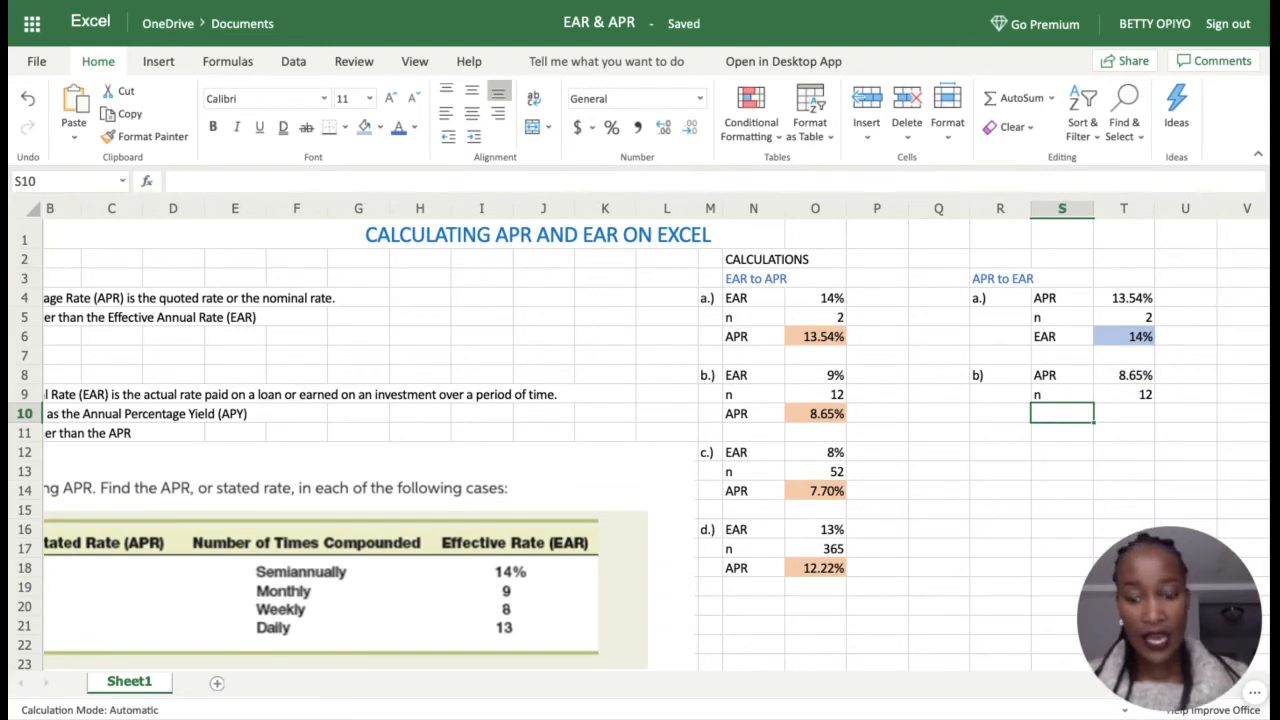
pyautogui.write('EAR')
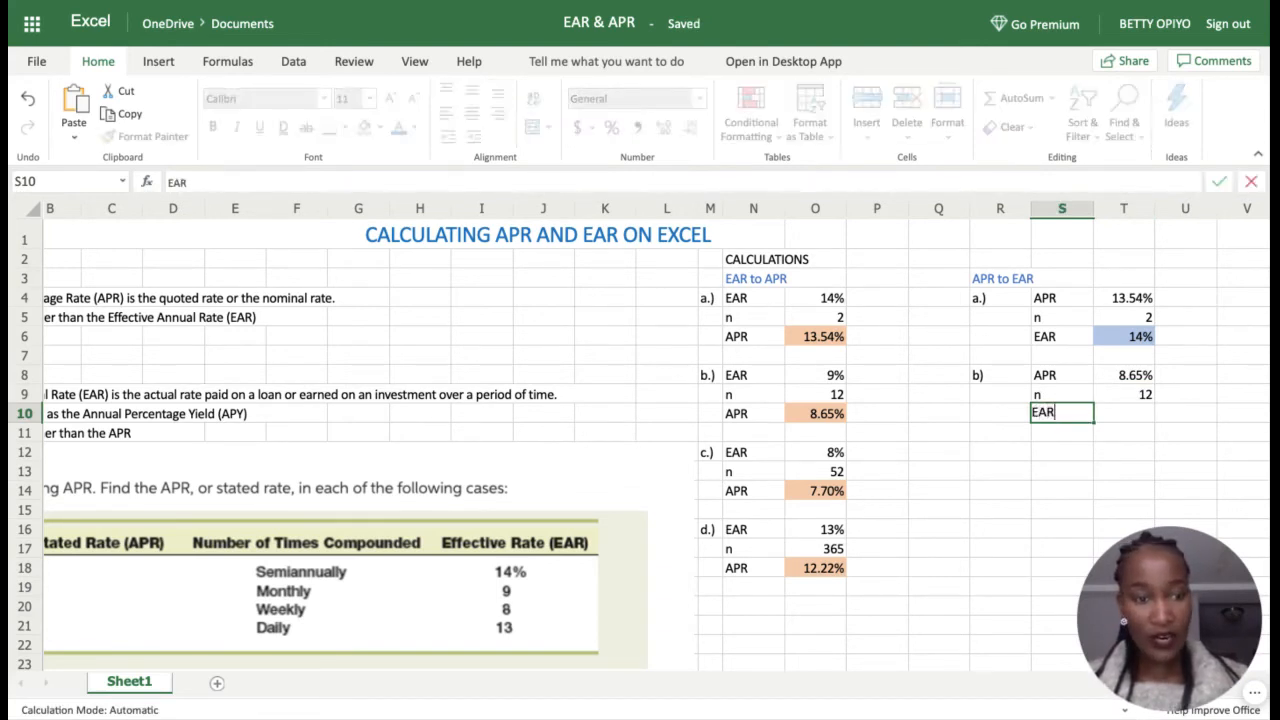
pyautogui.click(1147, 415)
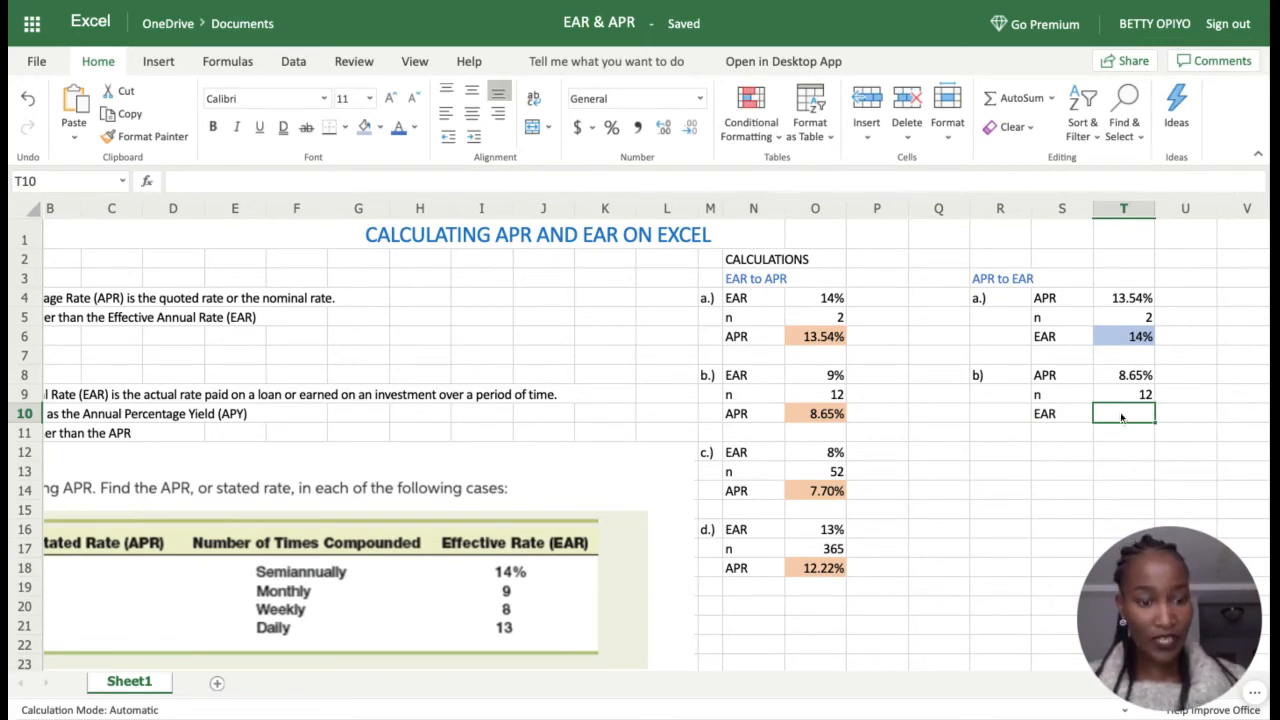
# Step: Enter =EFFECT(T8,T9) in T10 to compute case b's EAR
pyautogui.write('=')
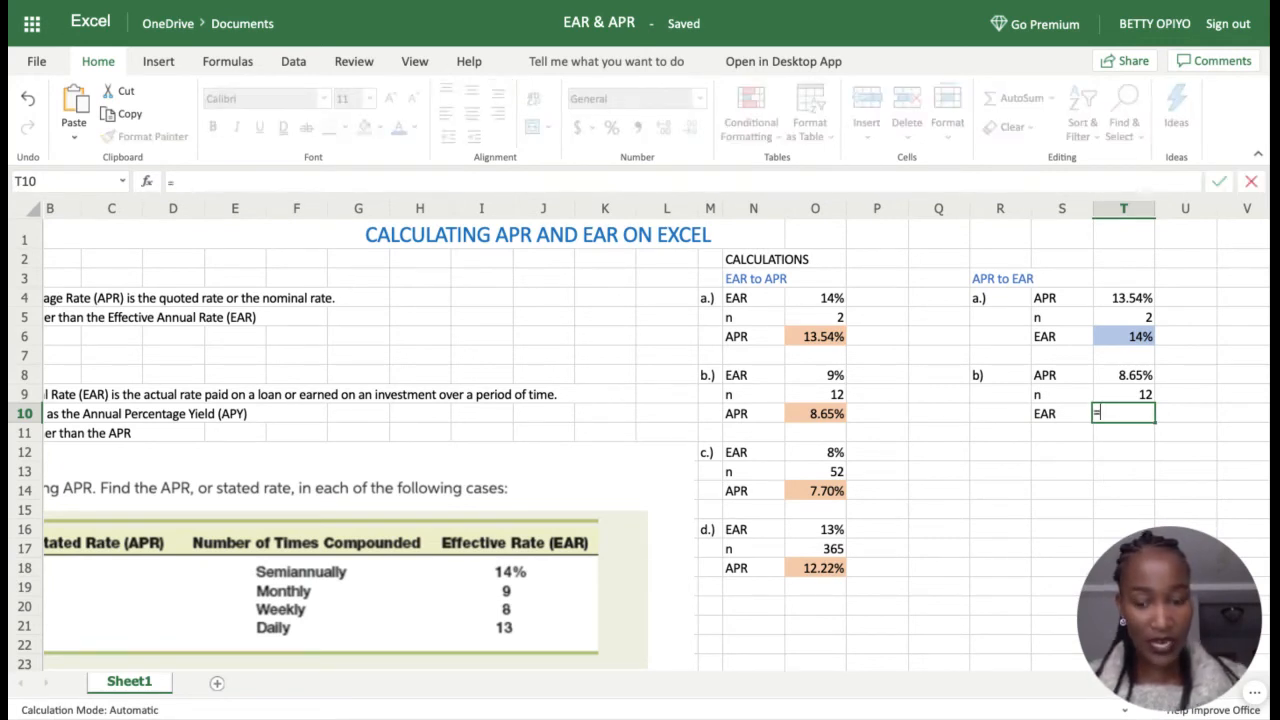
pyautogui.write('EFF')
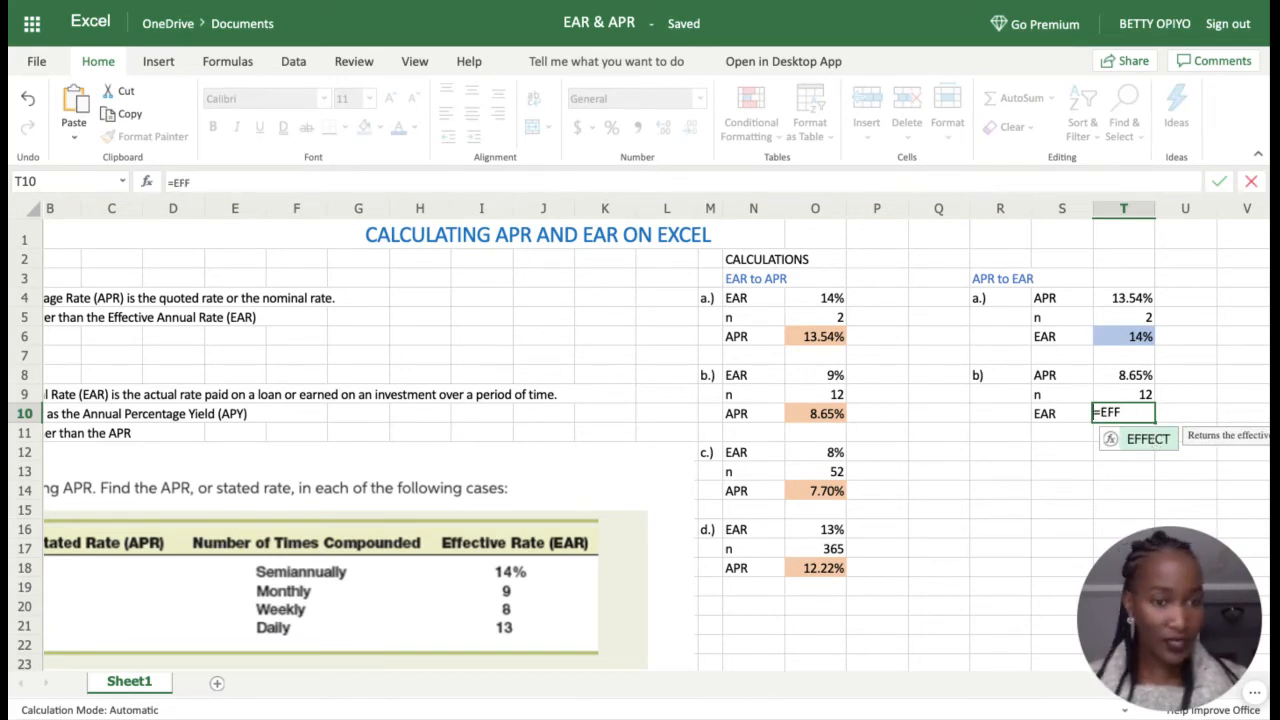
pyautogui.press('Tab')
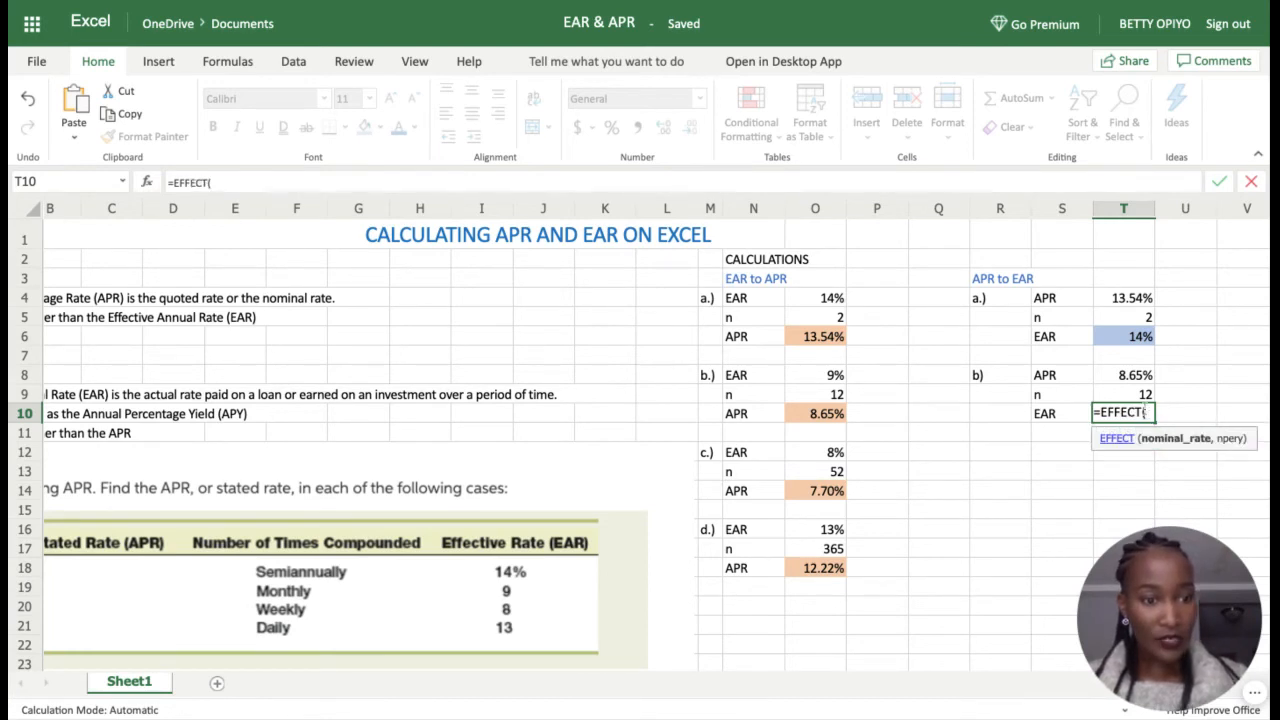
pyautogui.click(1138, 378)
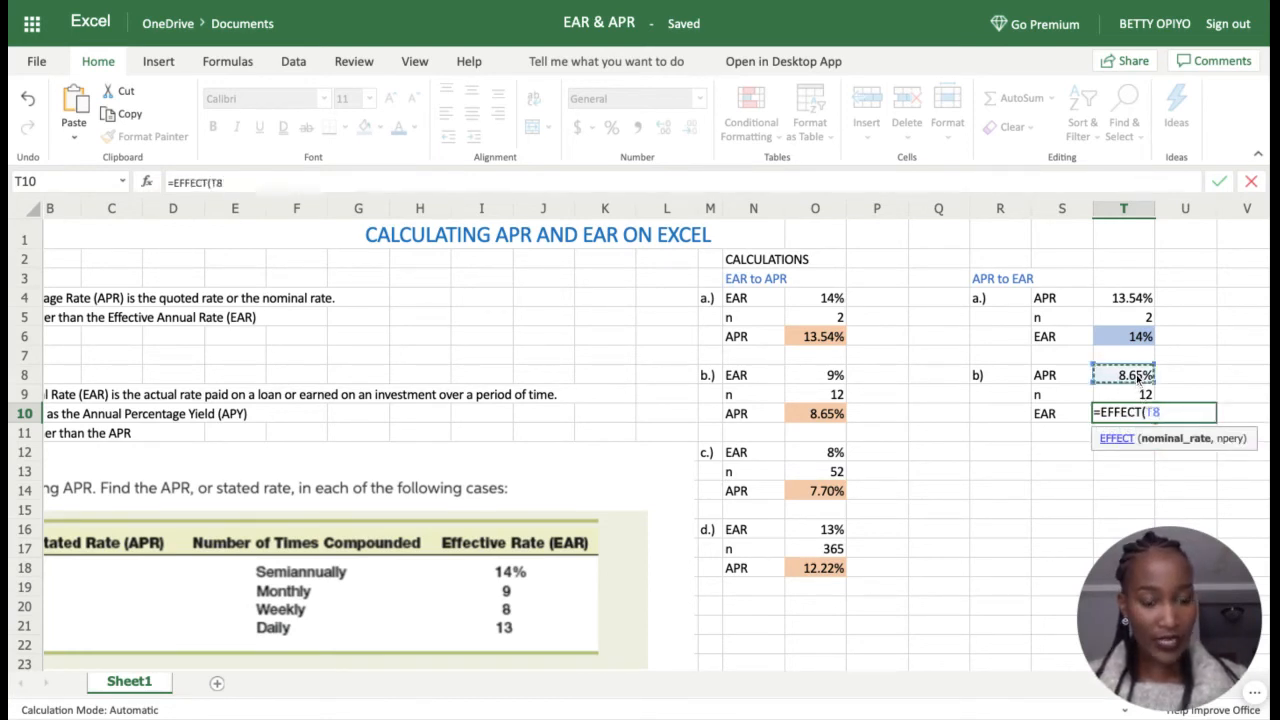
pyautogui.write(',')
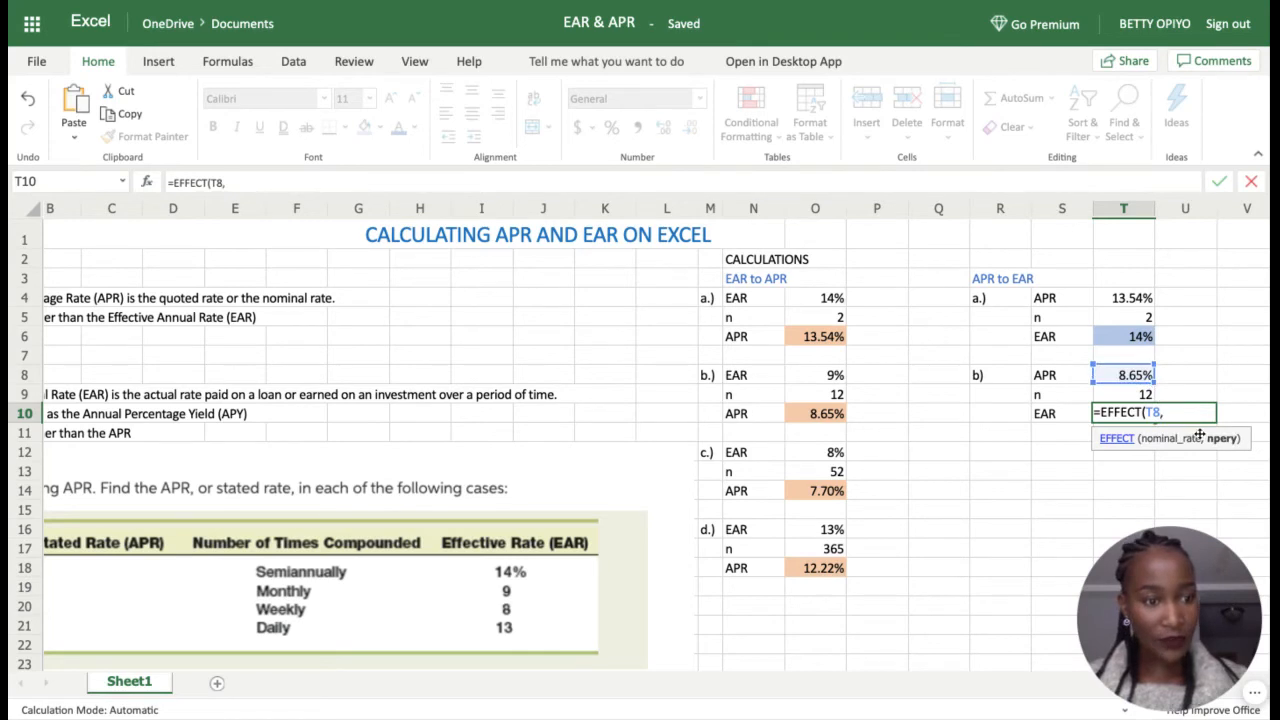
pyautogui.click(1138, 396)
pyautogui.write(')')
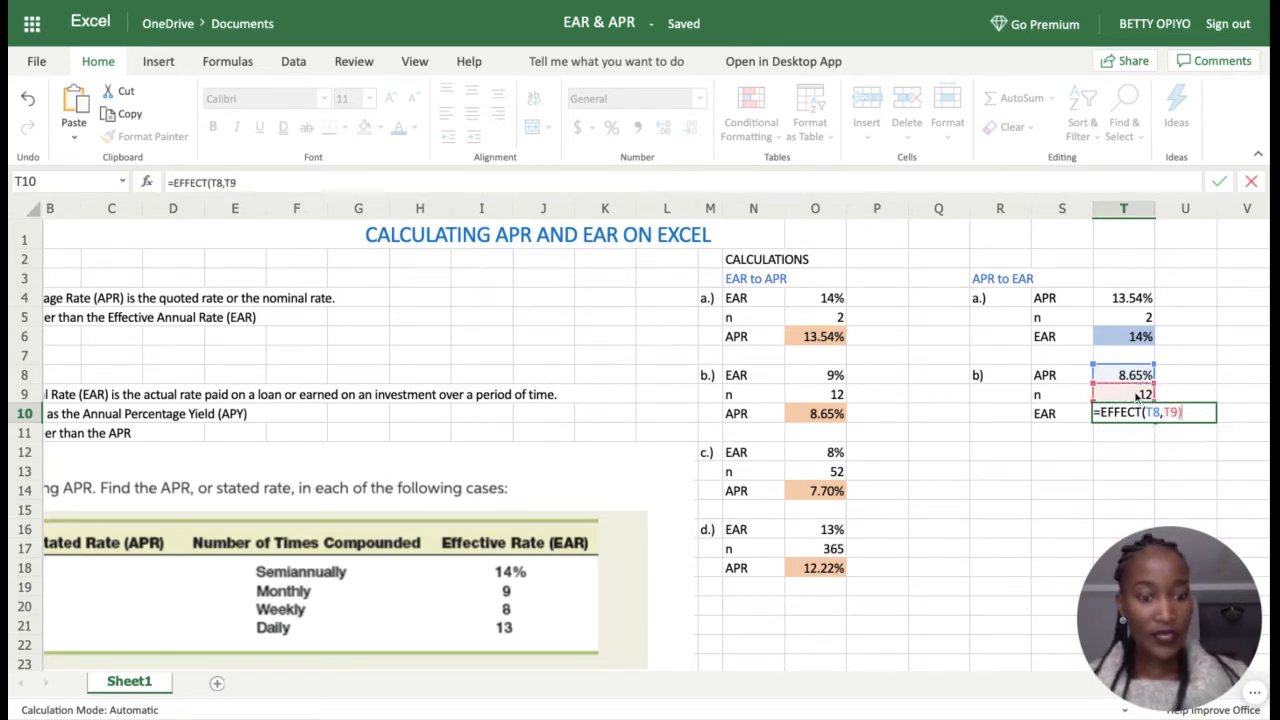
pyautogui.press('Return')
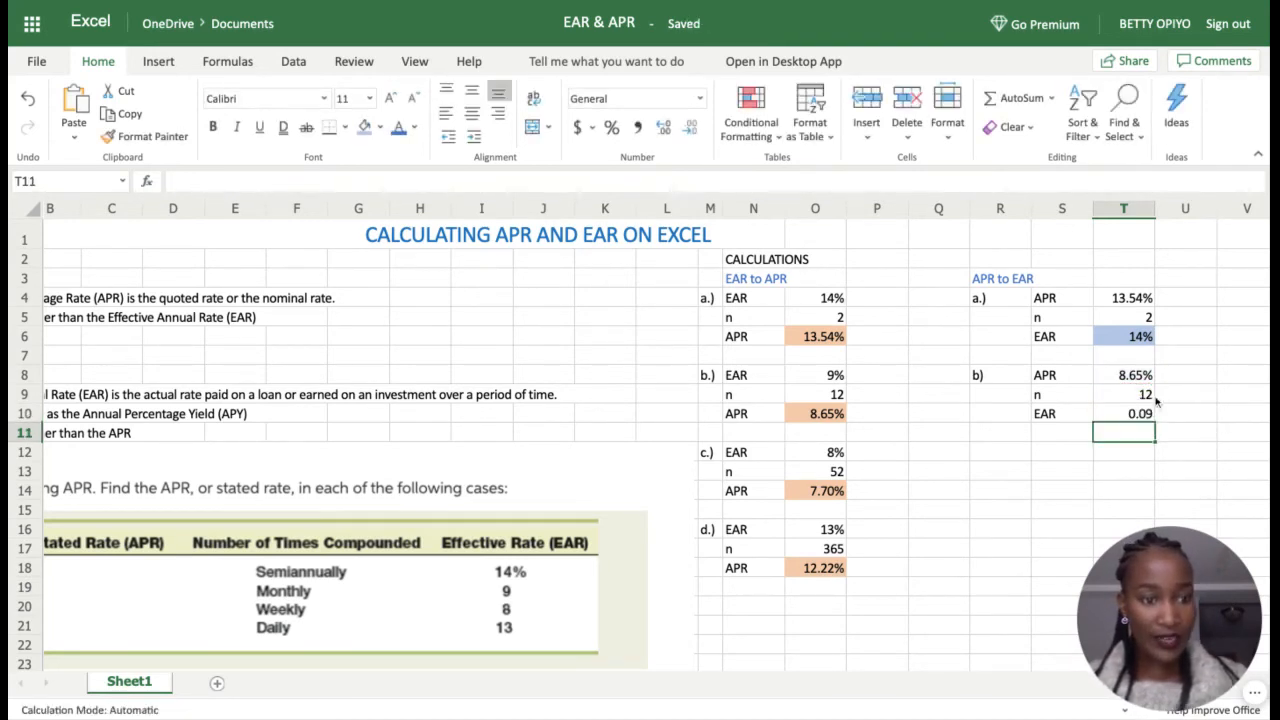
pyautogui.click(1143, 418)
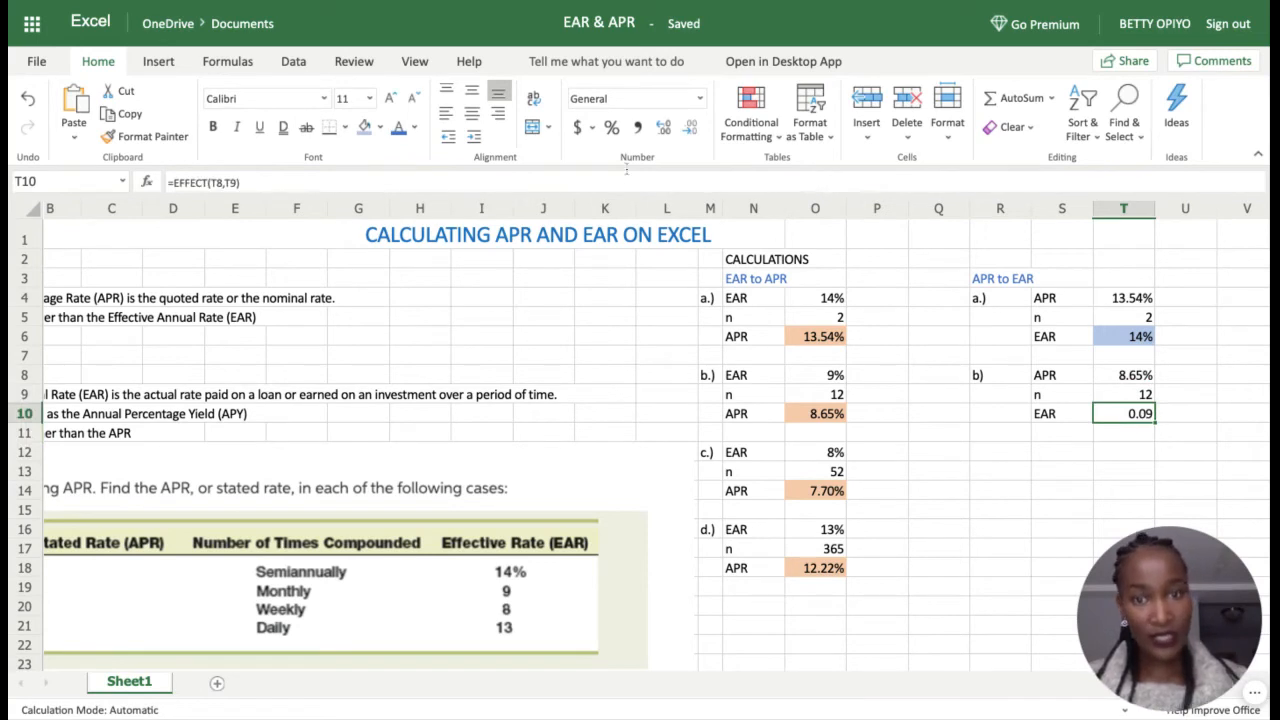
# Step: Format T10 as a whole percentage, 9%, with a light blue fill
pyautogui.click(613, 133)
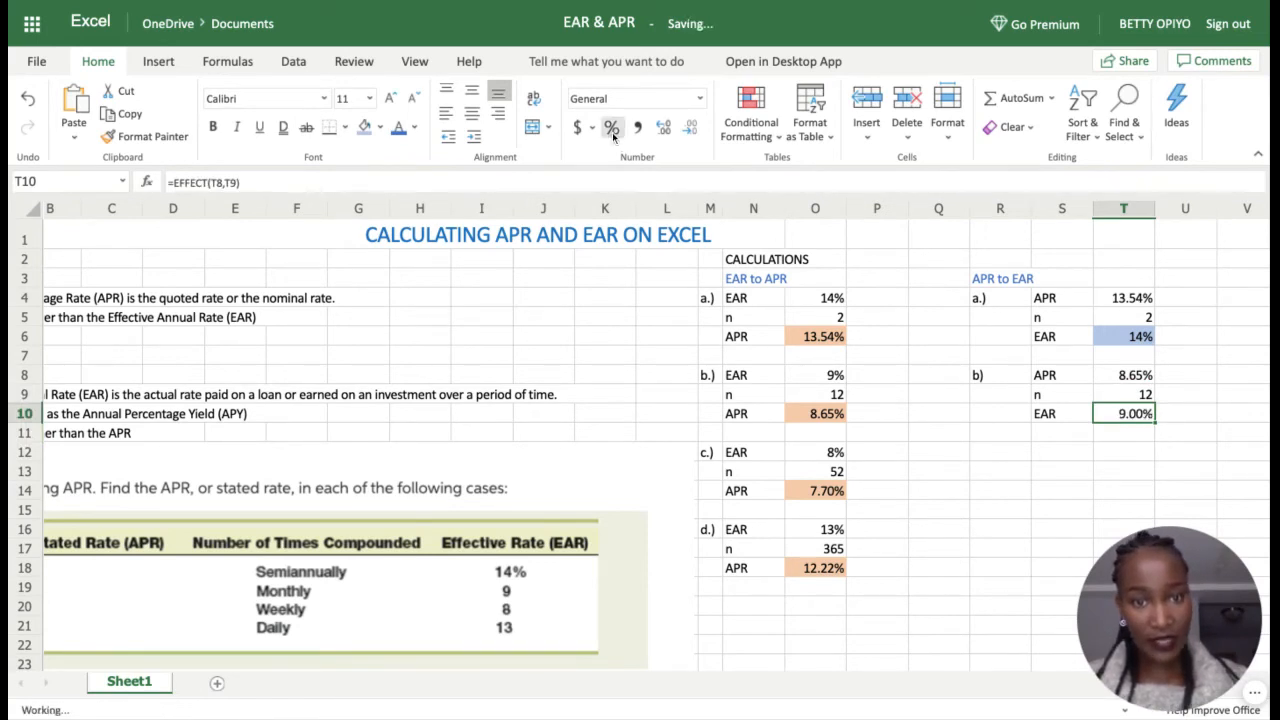
pyautogui.click(690, 130)
pyautogui.click(690, 130)
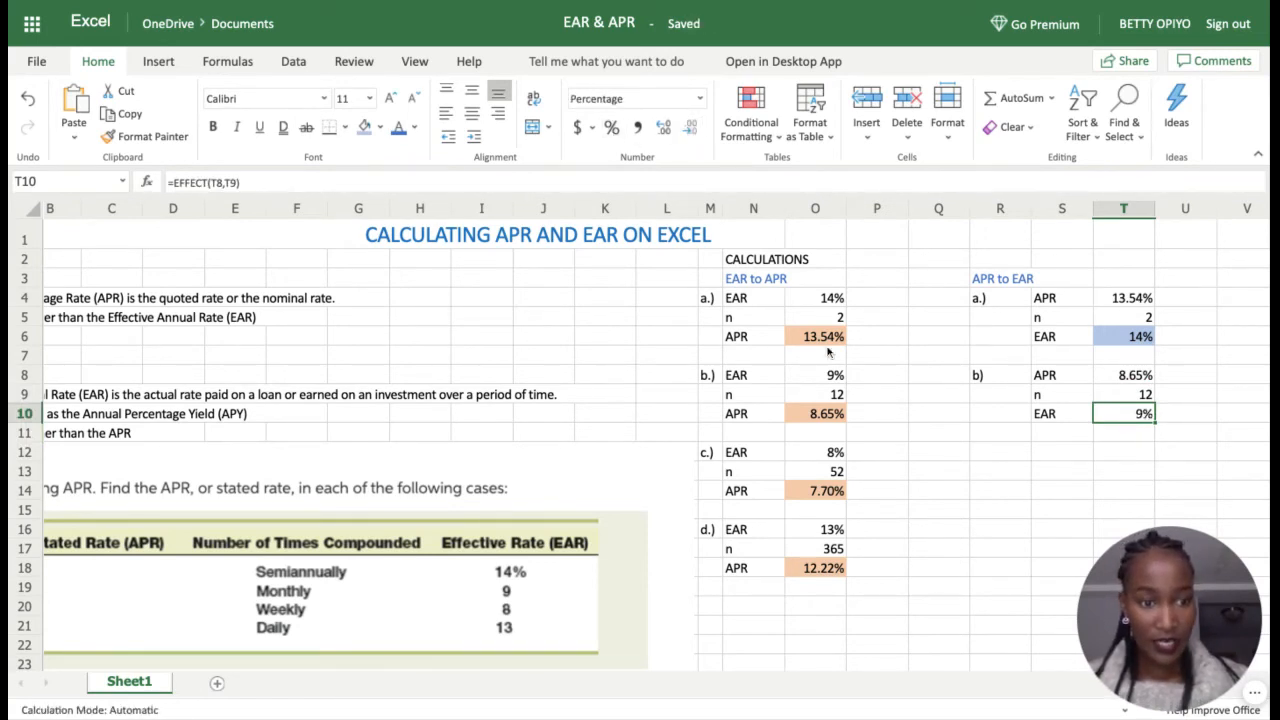
pyautogui.click(1089, 479)
pyautogui.click(1145, 414)
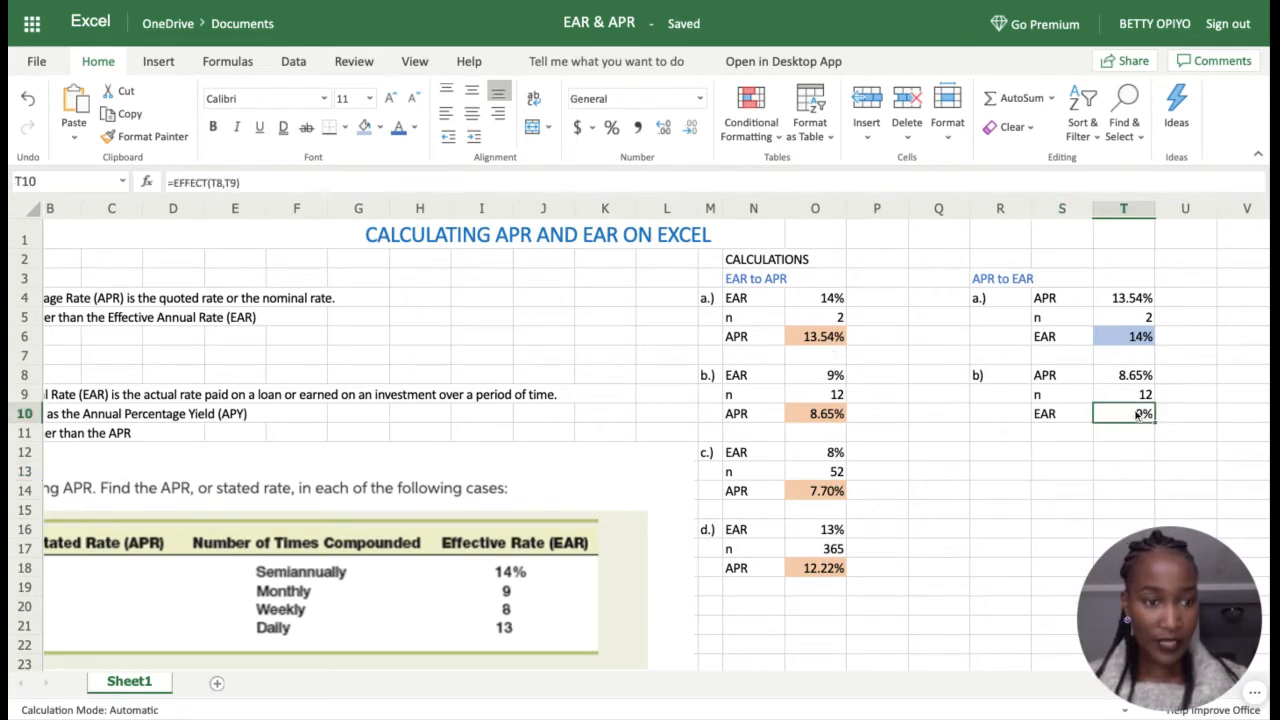
pyautogui.click(365, 127)
pyautogui.click(1068, 457)
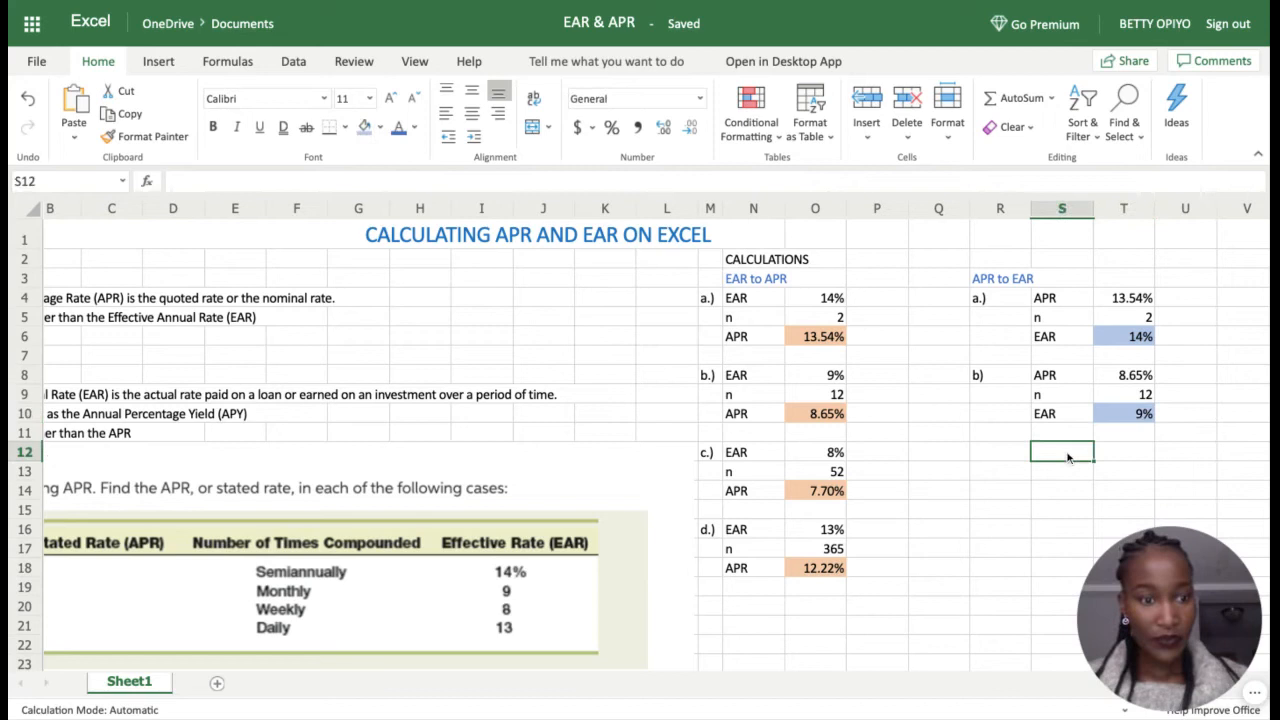
# Step: Label case c.) in R12 and enter APR 7.70% in S12:T12
pyautogui.click(1008, 455)
pyautogui.write('c')
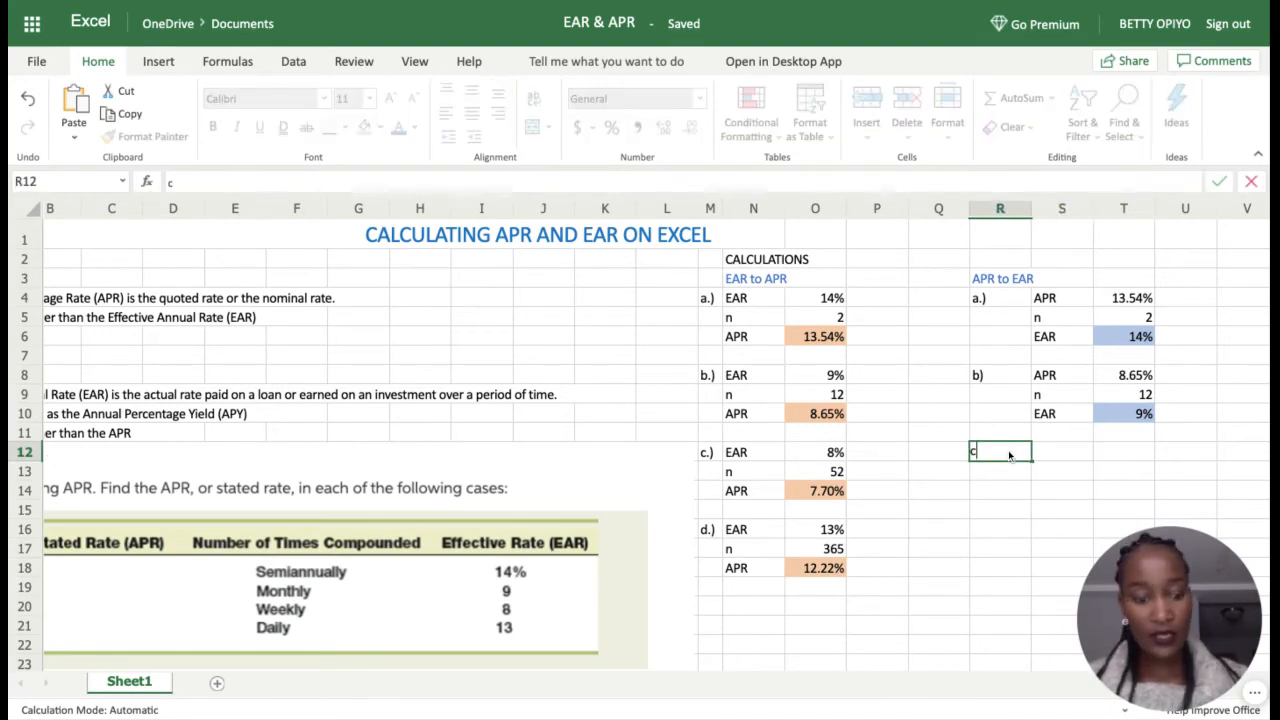
pyautogui.write('.)')
pyautogui.press('Return')
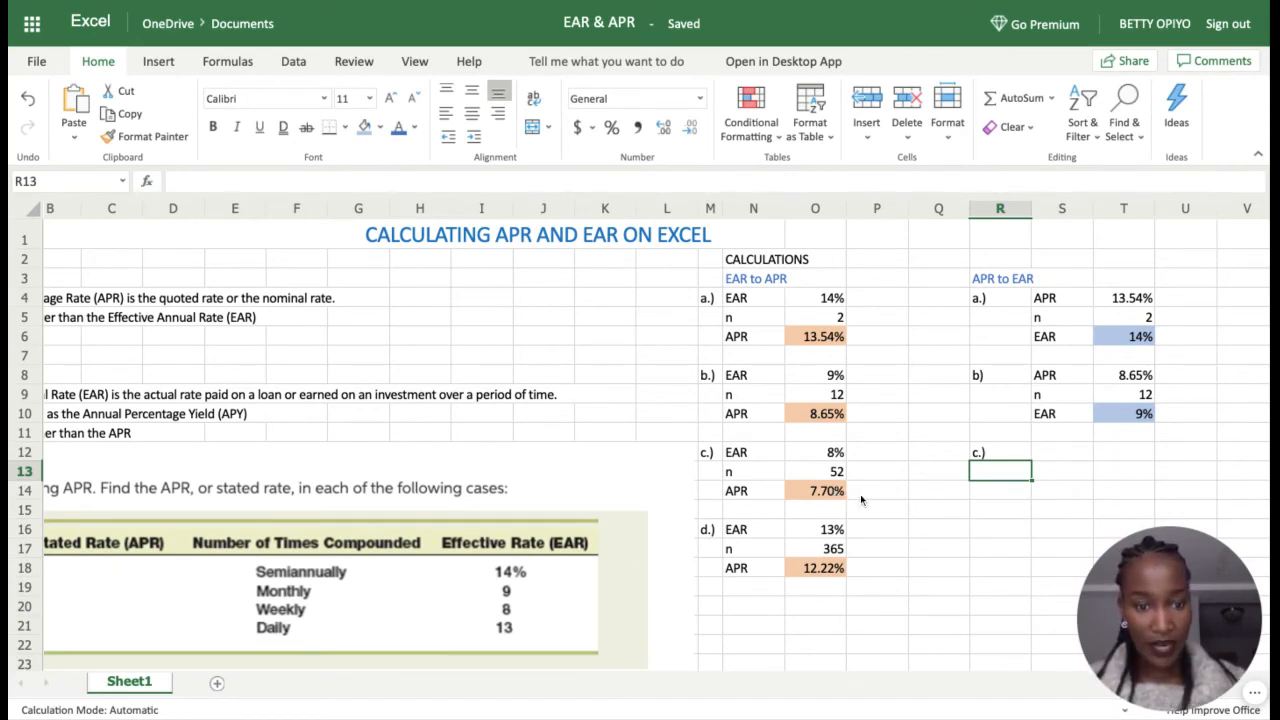
pyautogui.click(1062, 454)
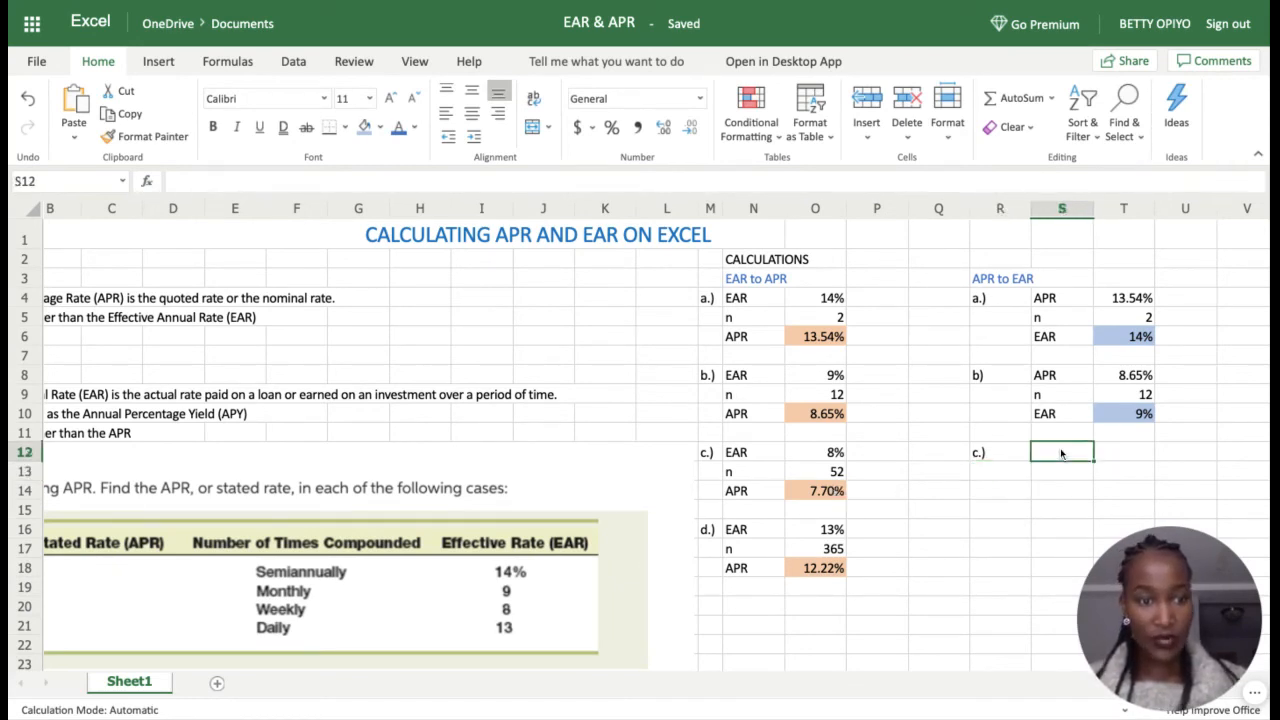
pyautogui.write('APR')
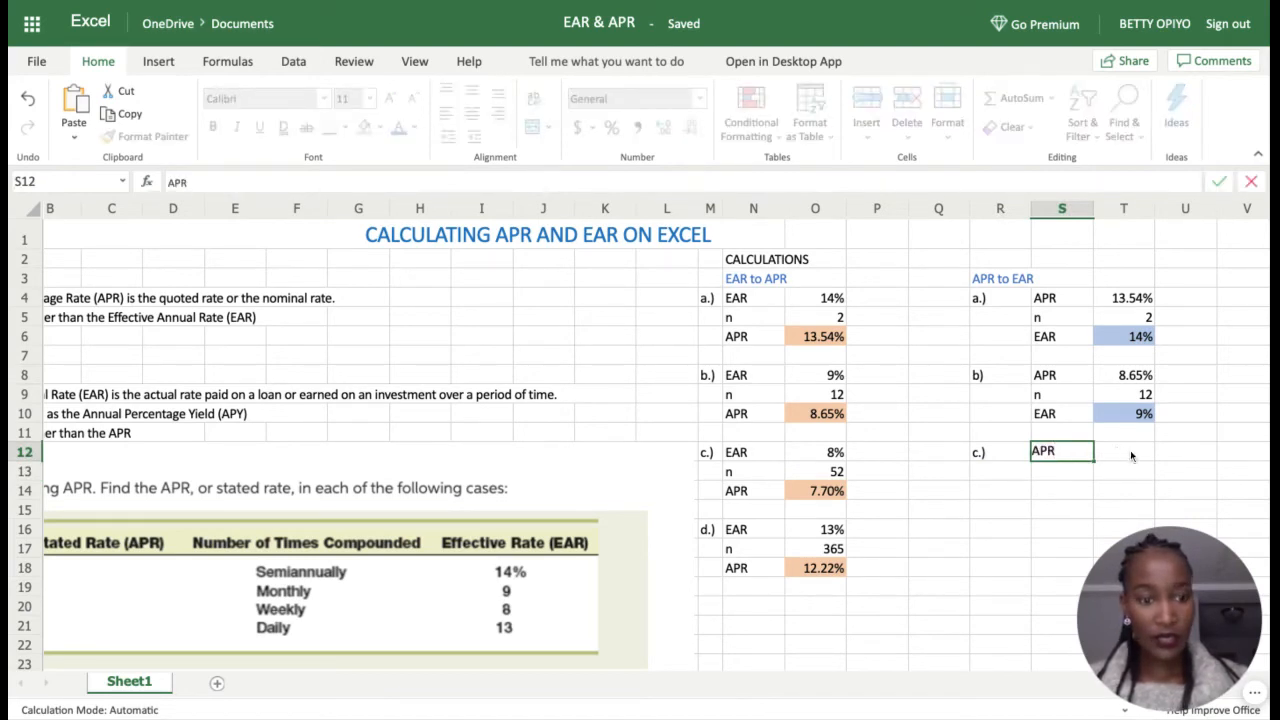
pyautogui.click(1131, 455)
pyautogui.write('7.7')
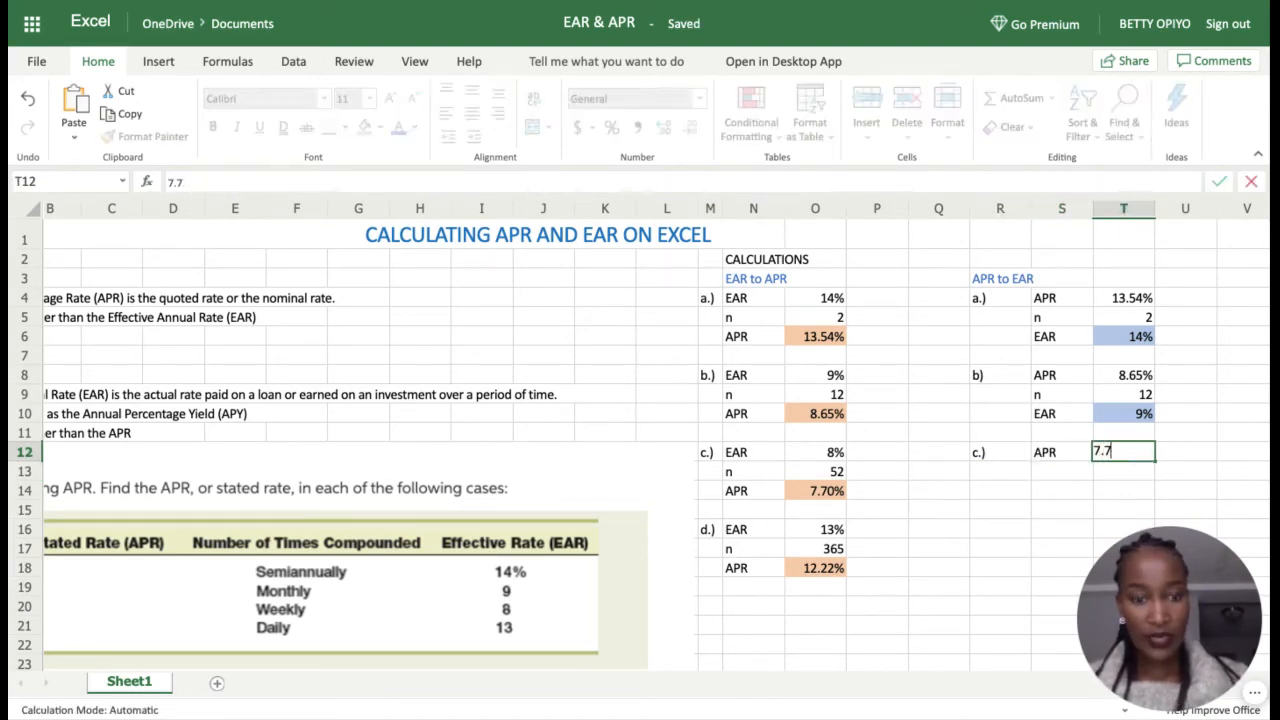
pyautogui.press('Return')
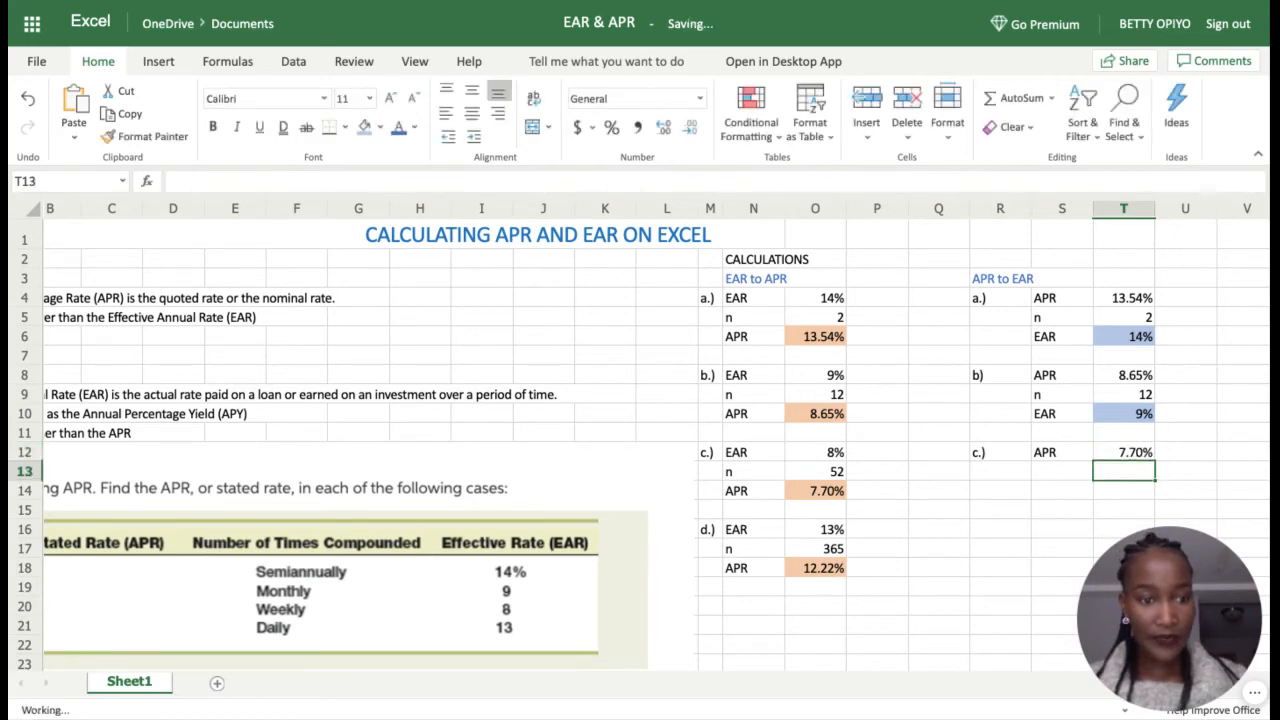
# Step: Add the label 'n' with 52 in S13:T13 and an 'EAR' label in S14
pyautogui.click(1068, 478)
pyautogui.write('n')
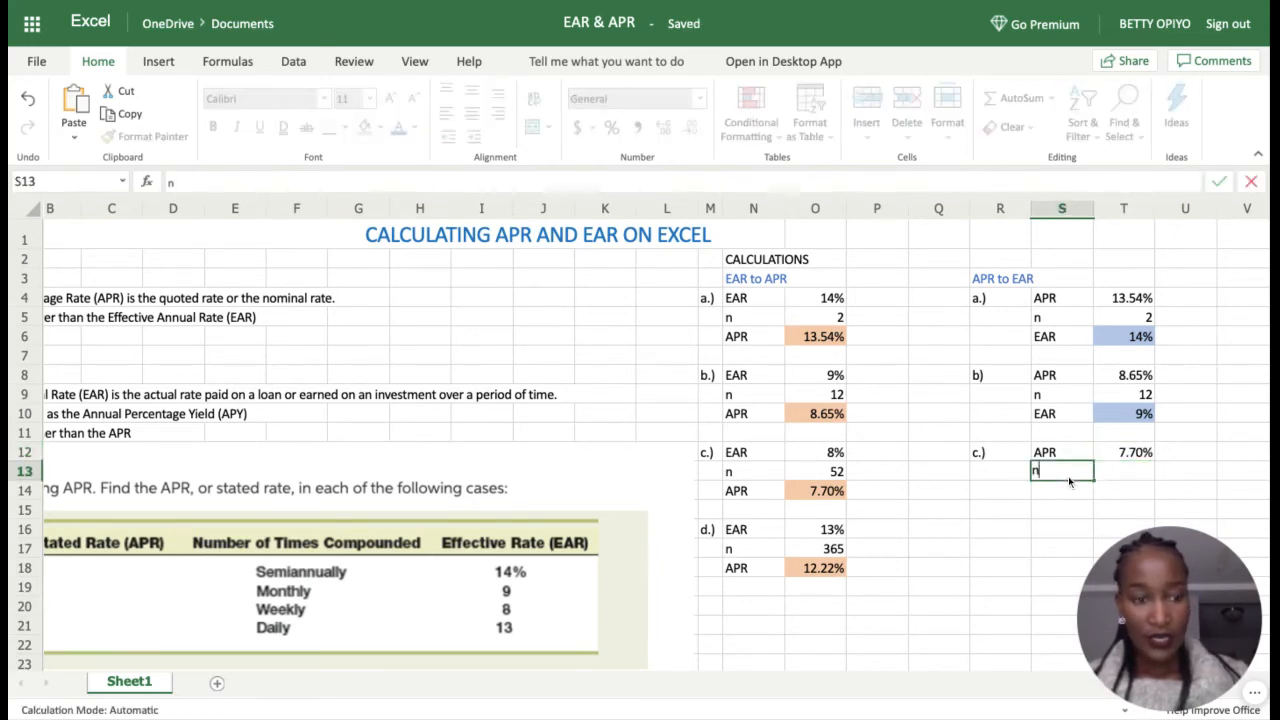
pyautogui.click(1115, 477)
pyautogui.click(348, 615)
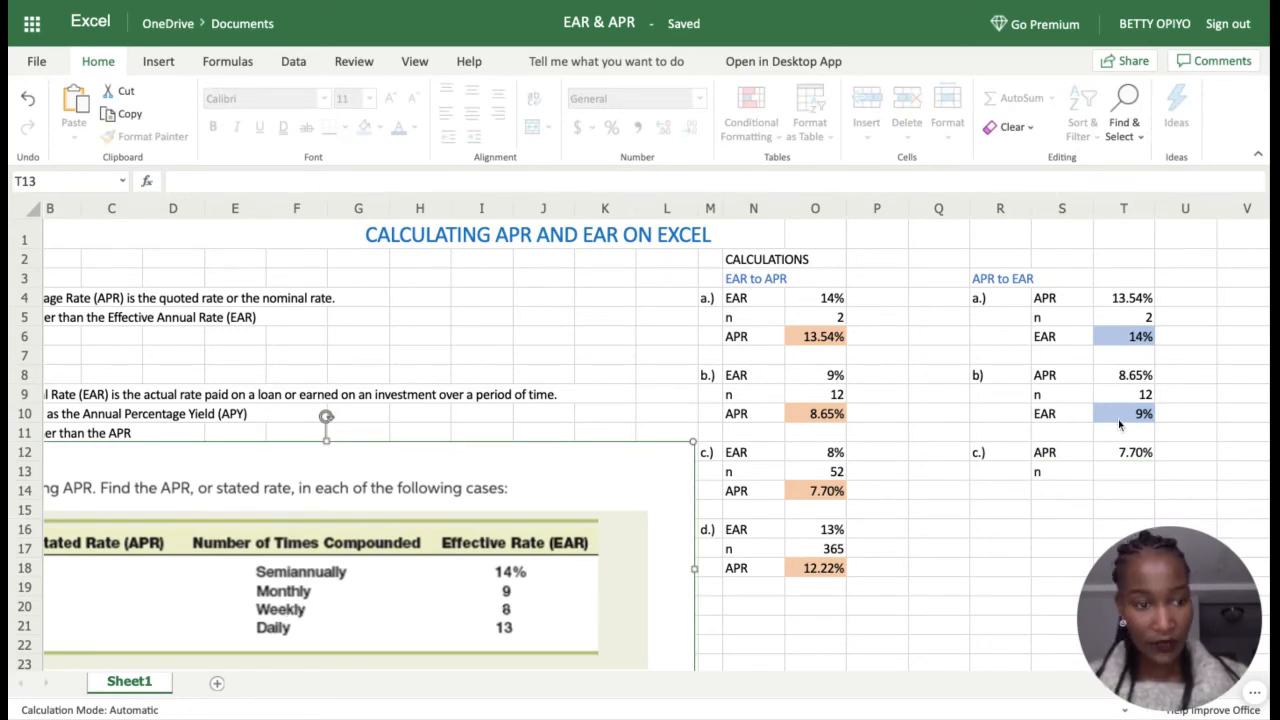
pyautogui.click(1118, 480)
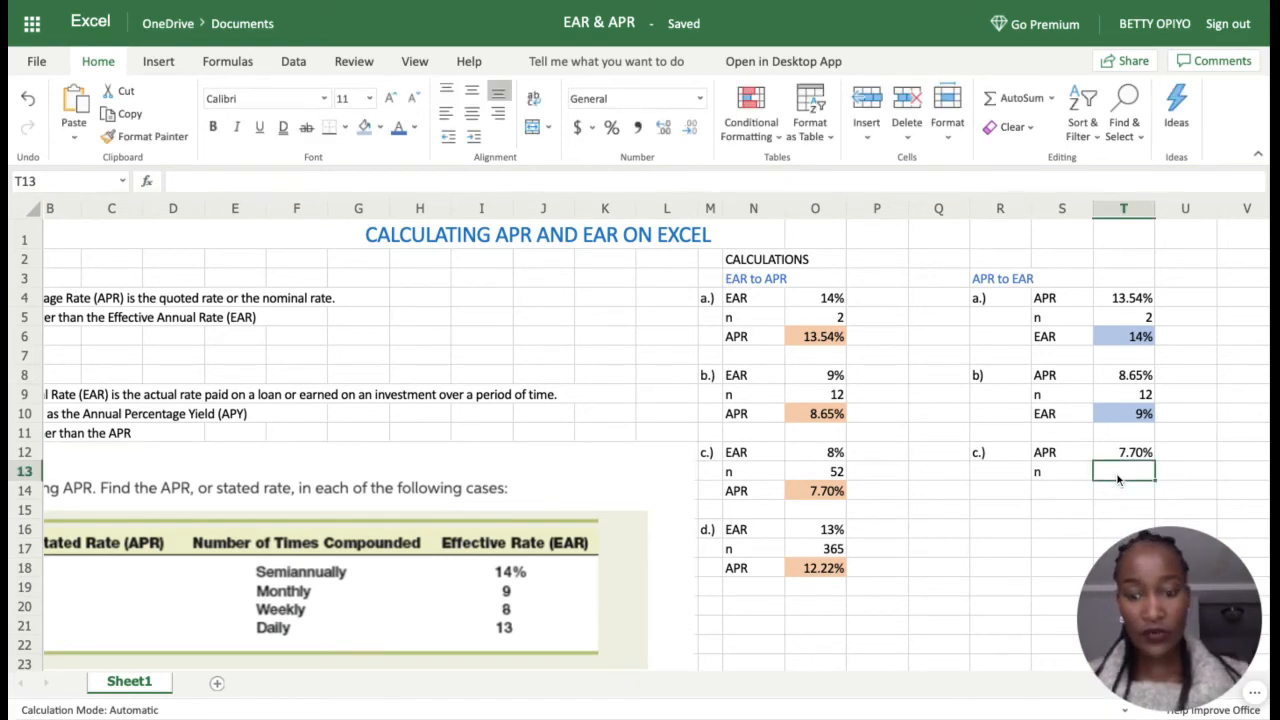
pyautogui.write('52')
pyautogui.press('Return')
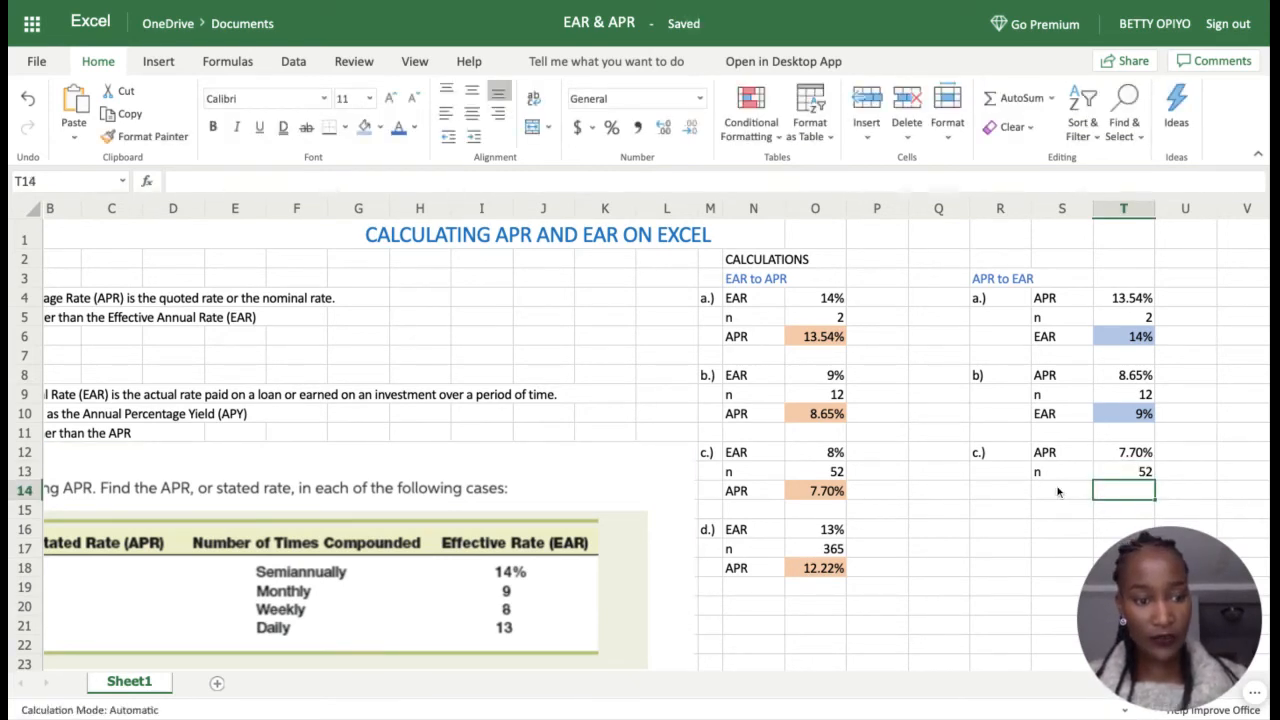
pyautogui.click(1058, 490)
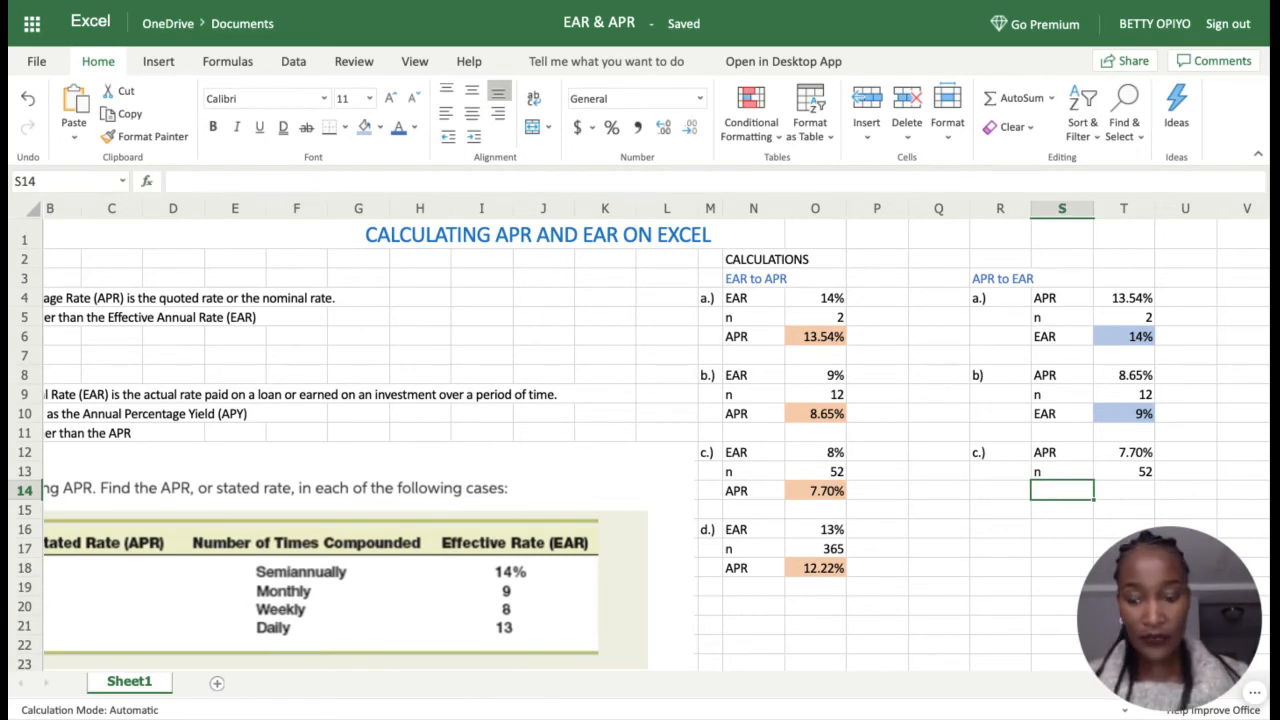
pyautogui.write('EAR')
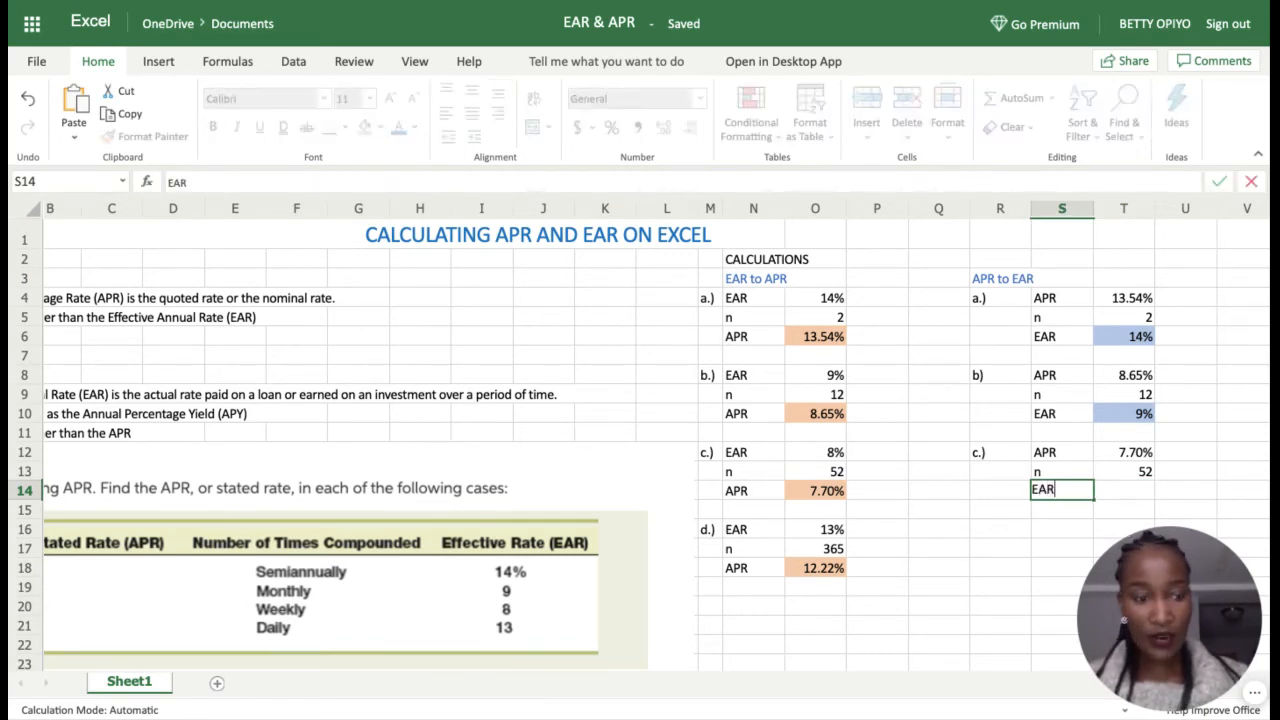
pyautogui.click(1107, 493)
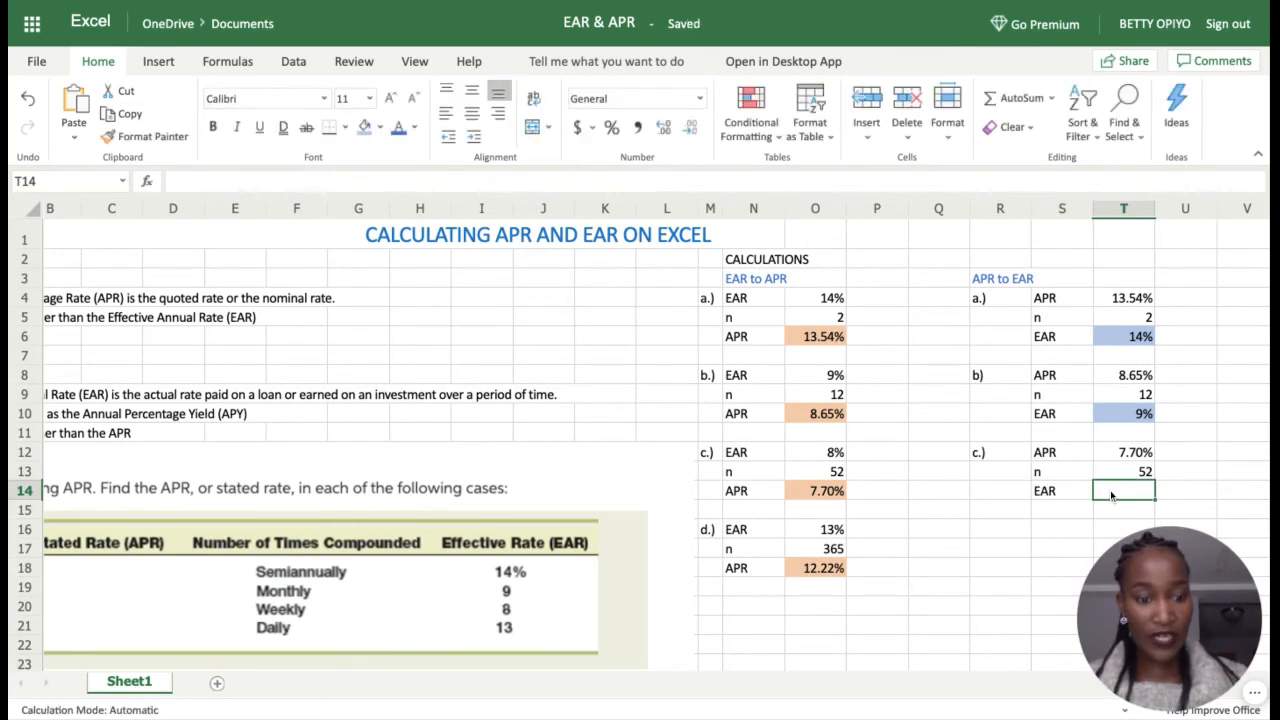
# Step: Enter =EFFECT(T12,T13) in T14 to compute case c's EAR
pyautogui.write('=')
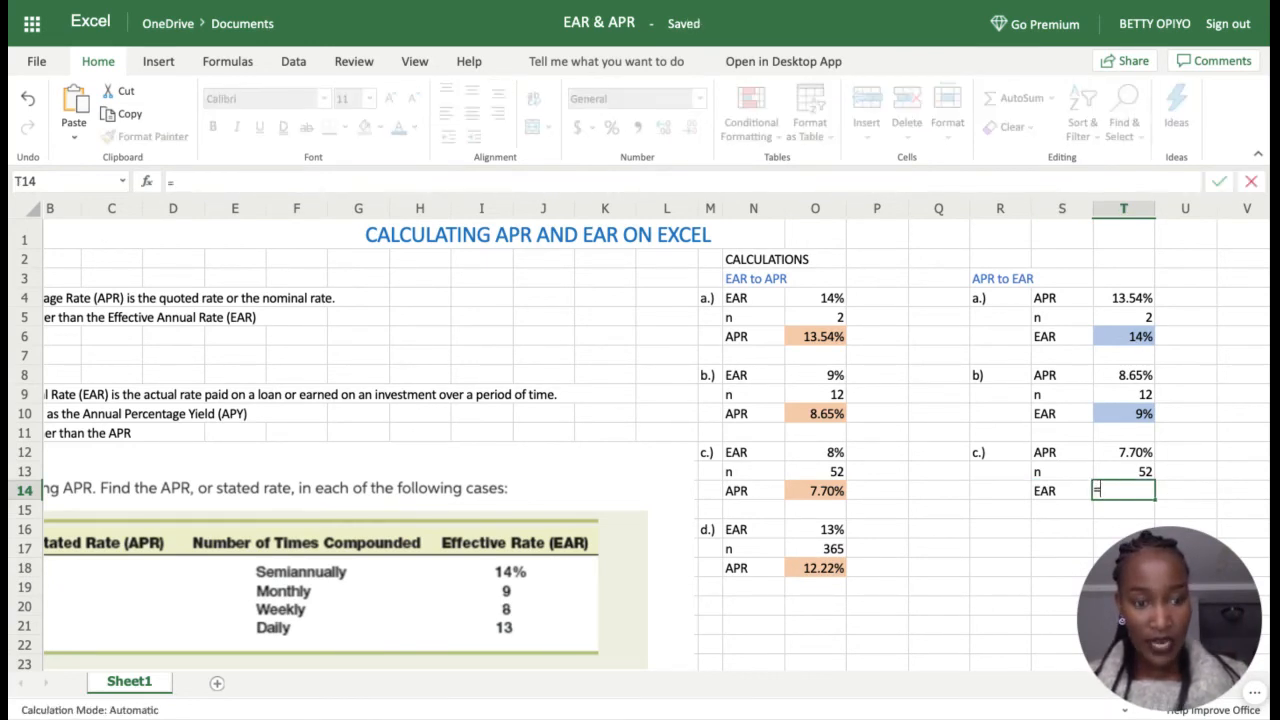
pyautogui.write('EFF')
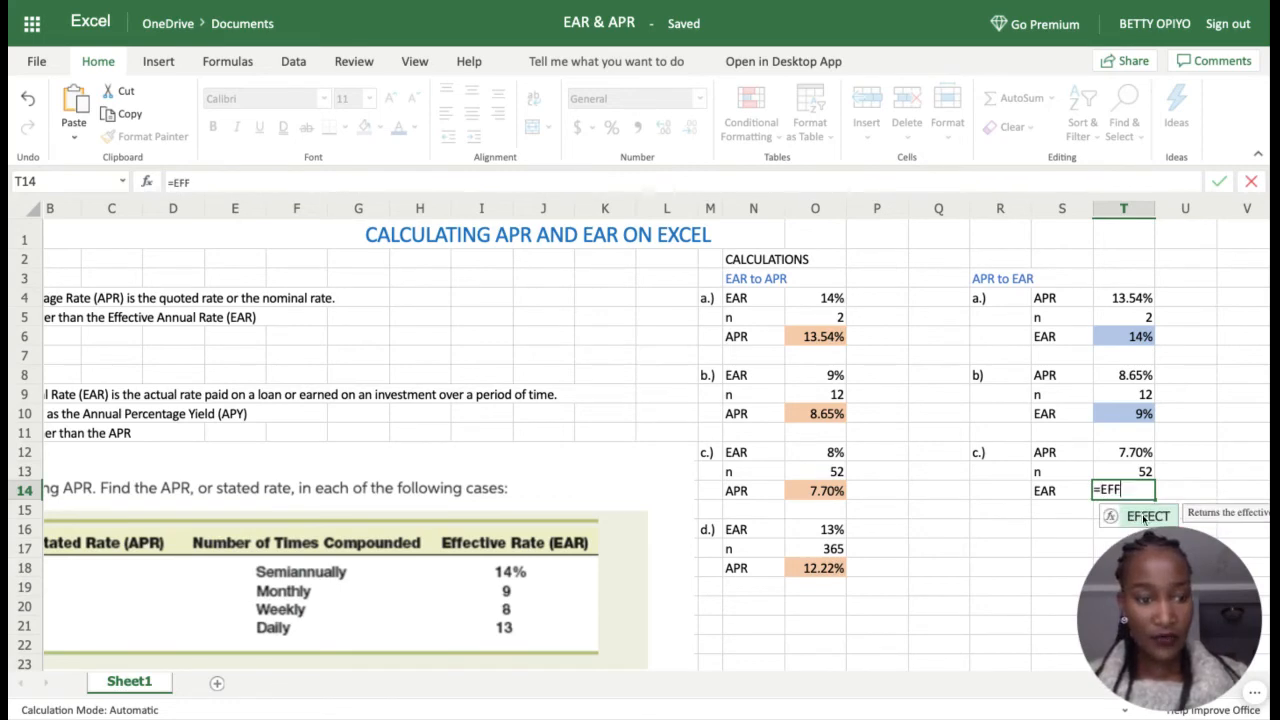
pyautogui.click(1145, 517)
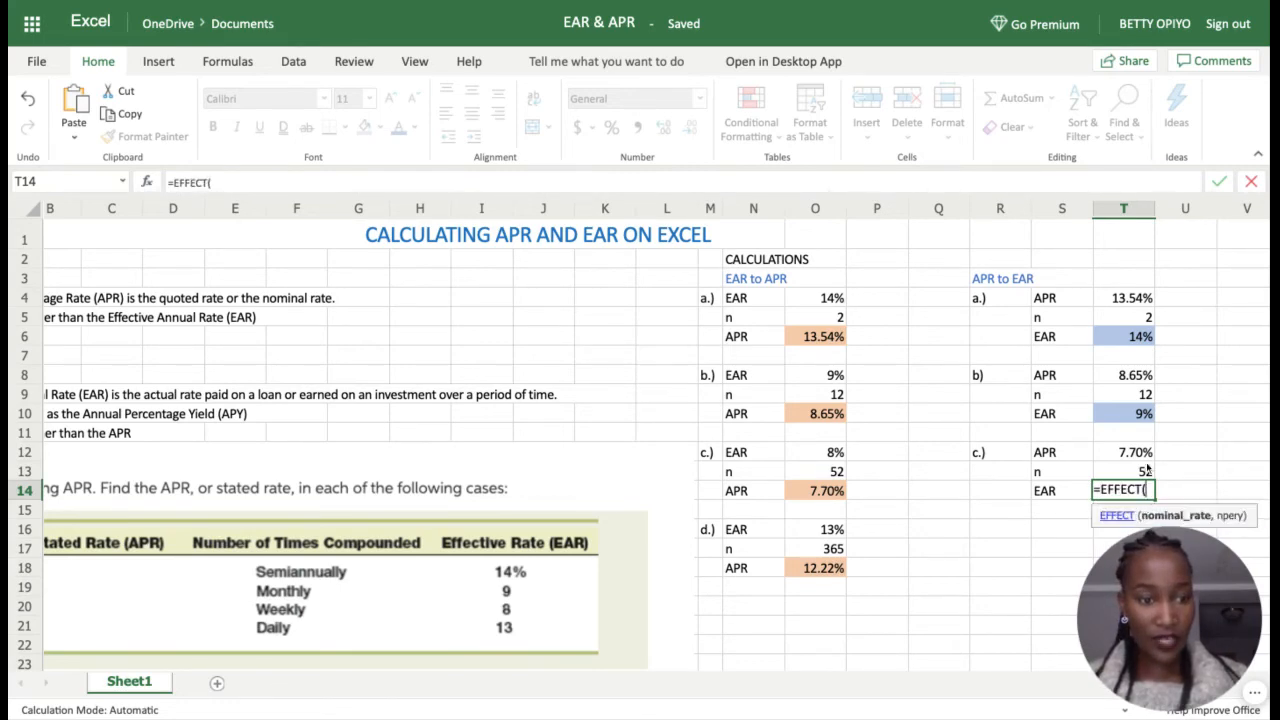
pyautogui.scroll(-2, 1147, 470)
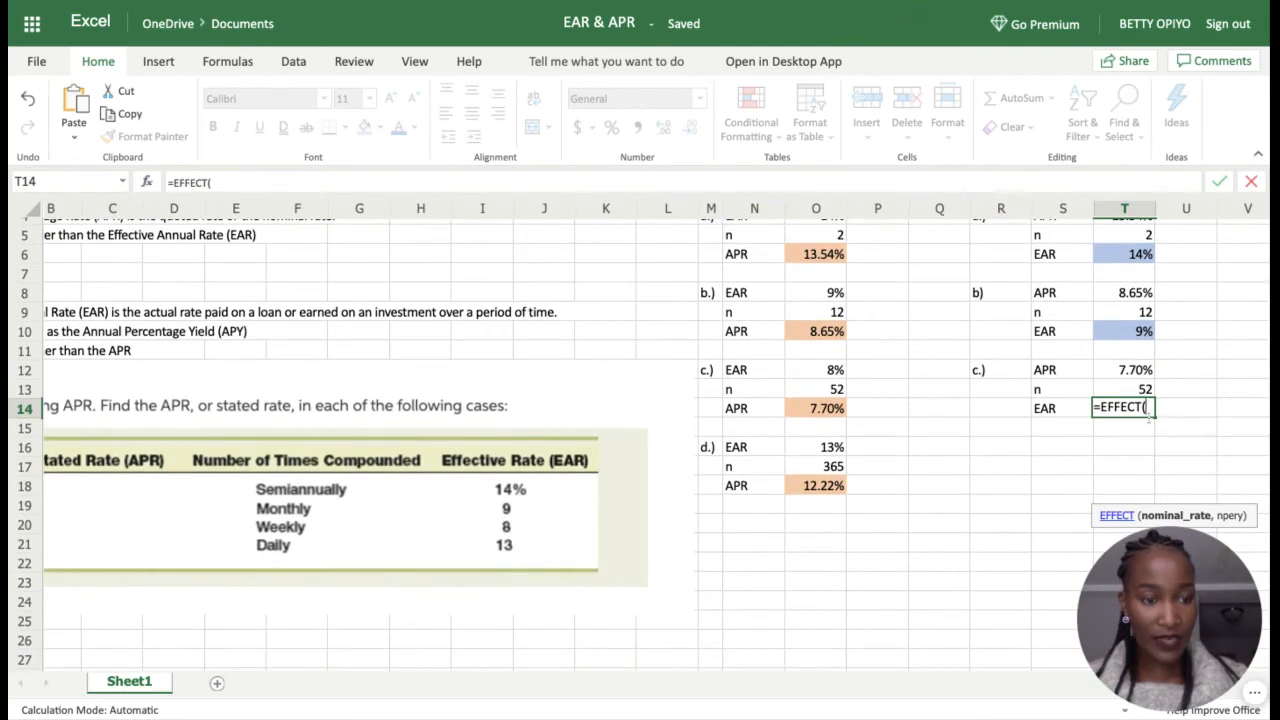
pyautogui.click(1133, 371)
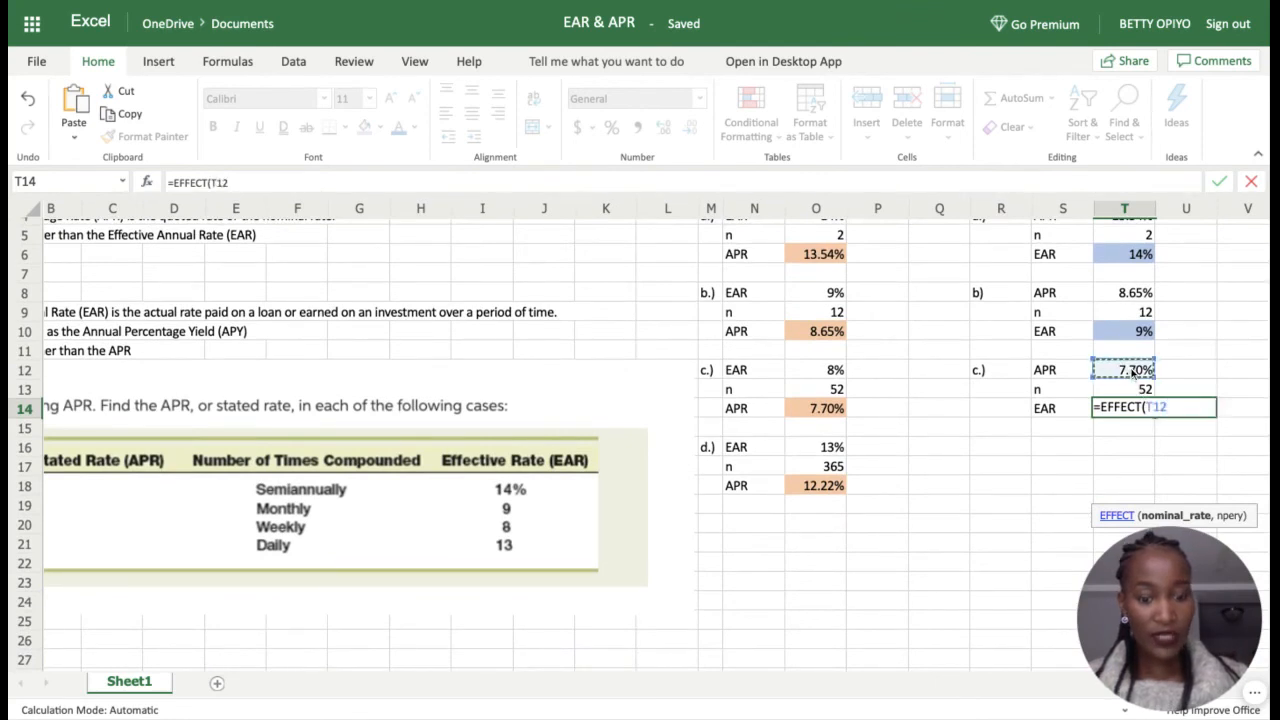
pyautogui.write(',')
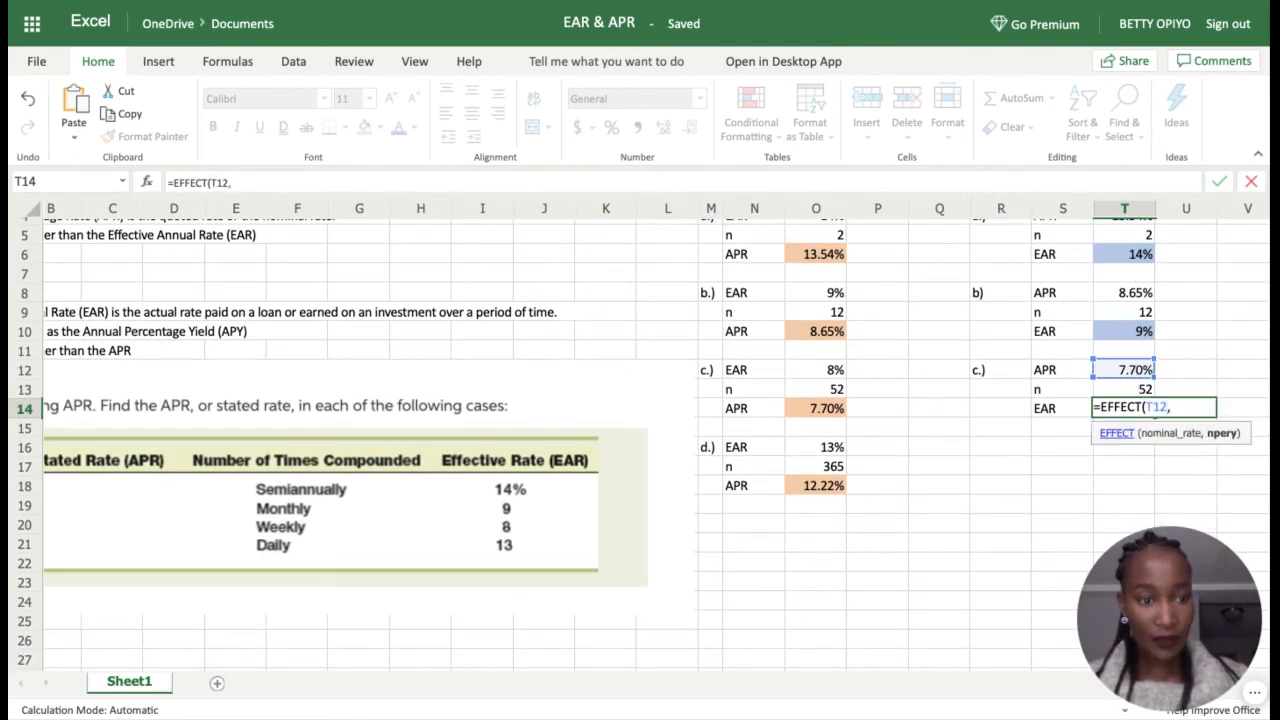
pyautogui.click(1143, 390)
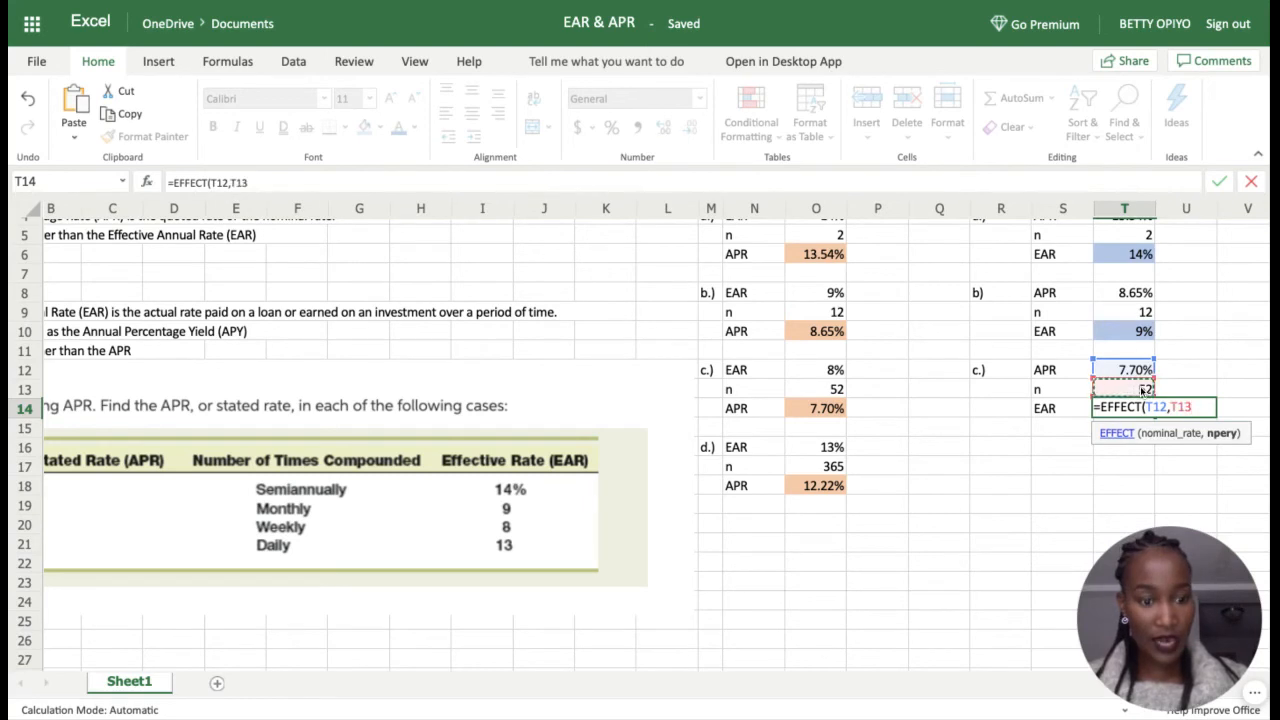
pyautogui.press('Return')
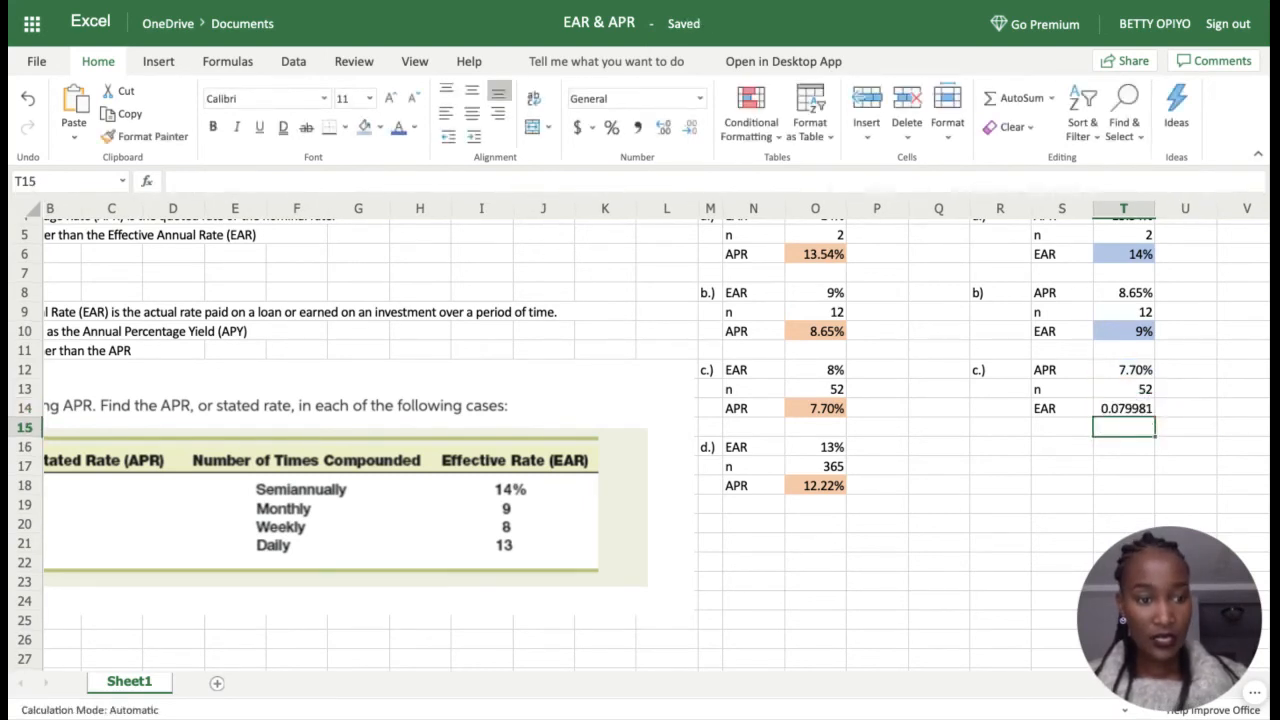
pyautogui.click(1135, 413)
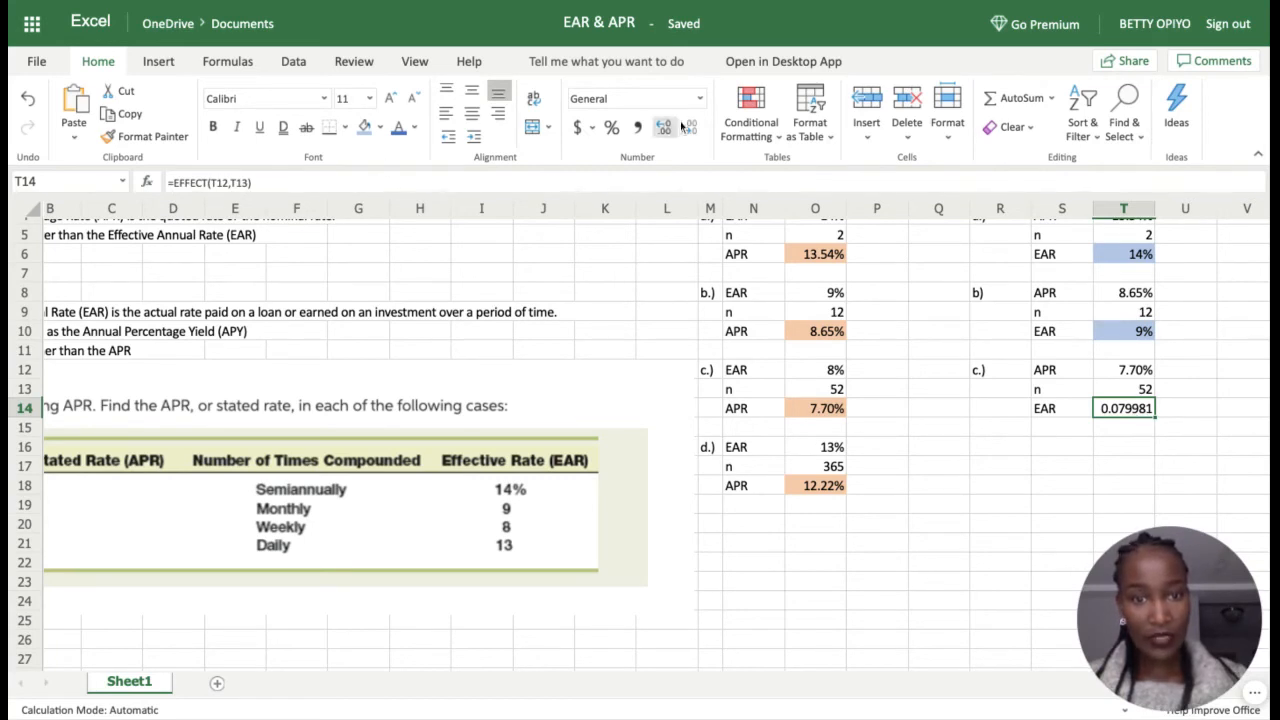
# Step: Show T14 as a whole-number percentage, 8%
pyautogui.click(610, 128)
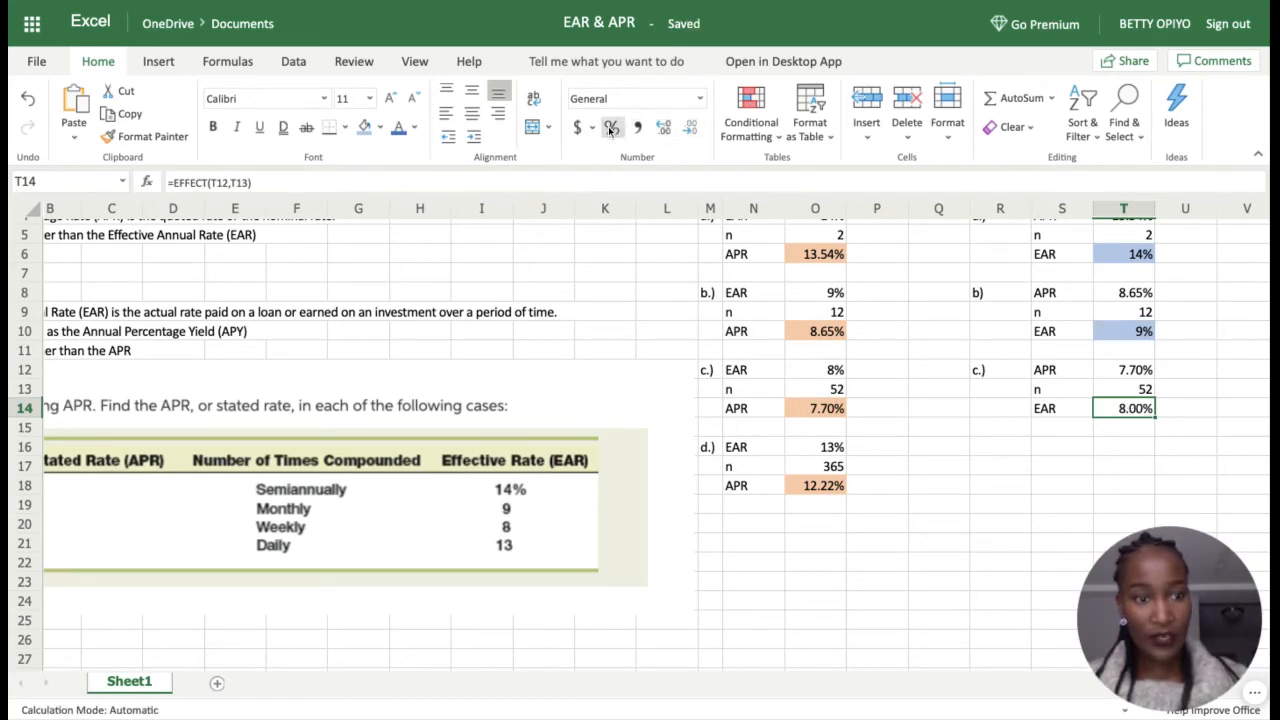
pyautogui.click(691, 130)
pyautogui.click(691, 130)
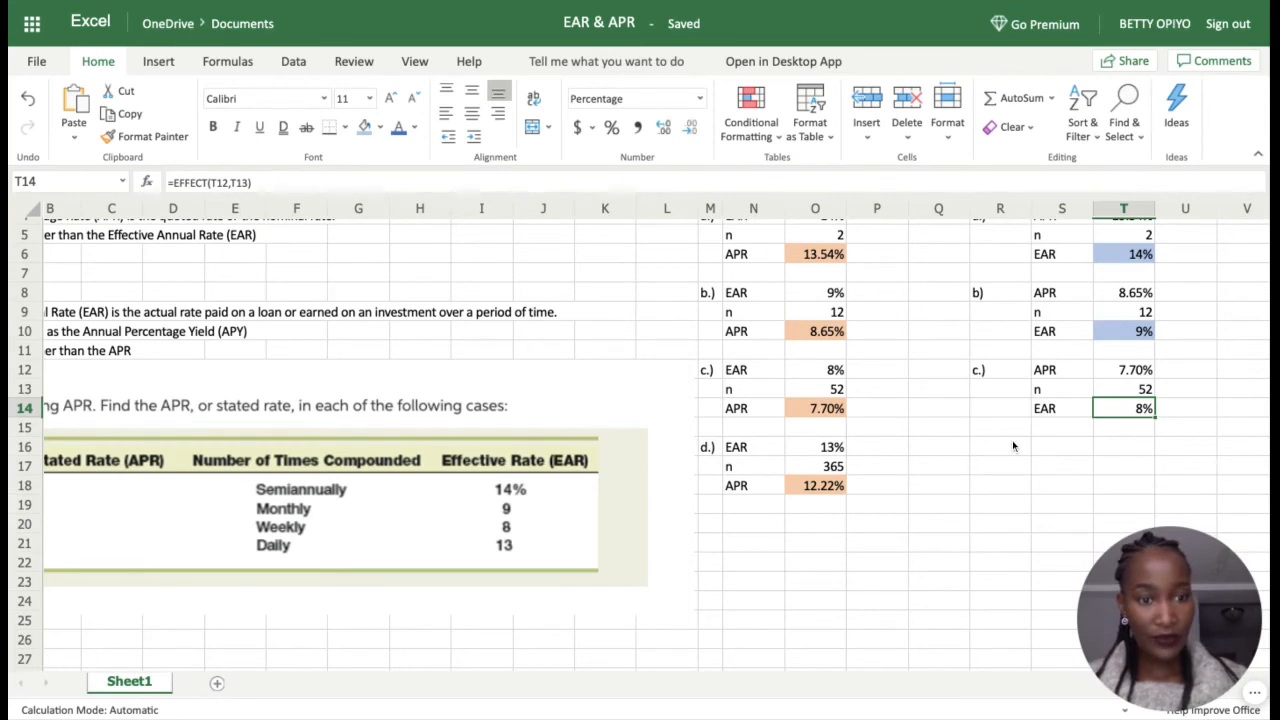
pyautogui.scroll(-1, 1012, 440)
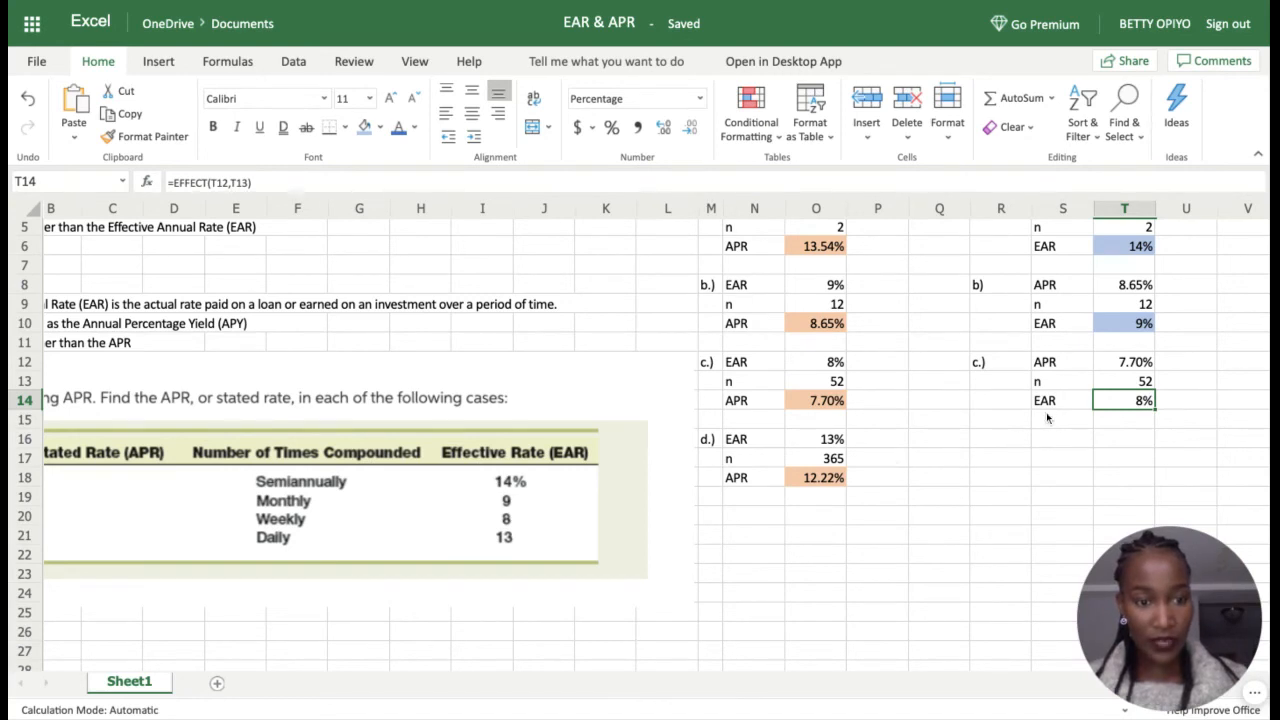
# Step: Label case d.) and its APR, linking the APR cell to the 12.22% result
pyautogui.click(1002, 442)
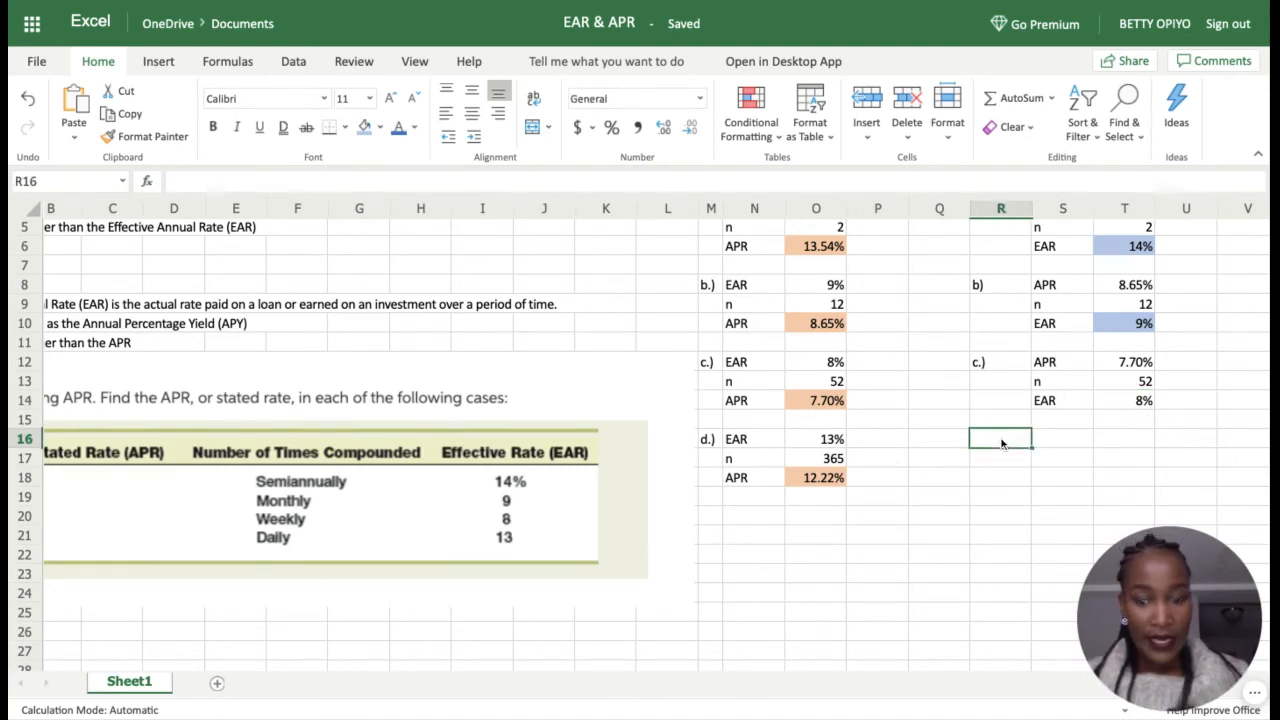
pyautogui.write('d.')
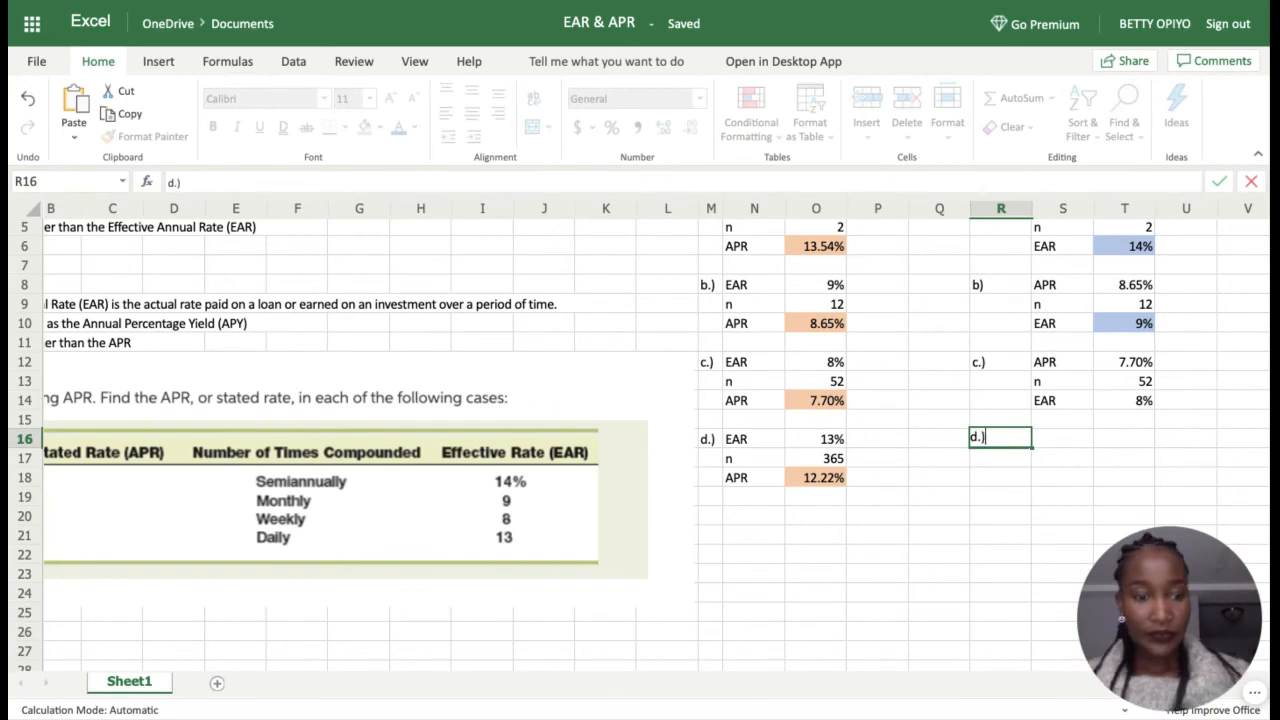
pyautogui.write(')')
pyautogui.click(1050, 442)
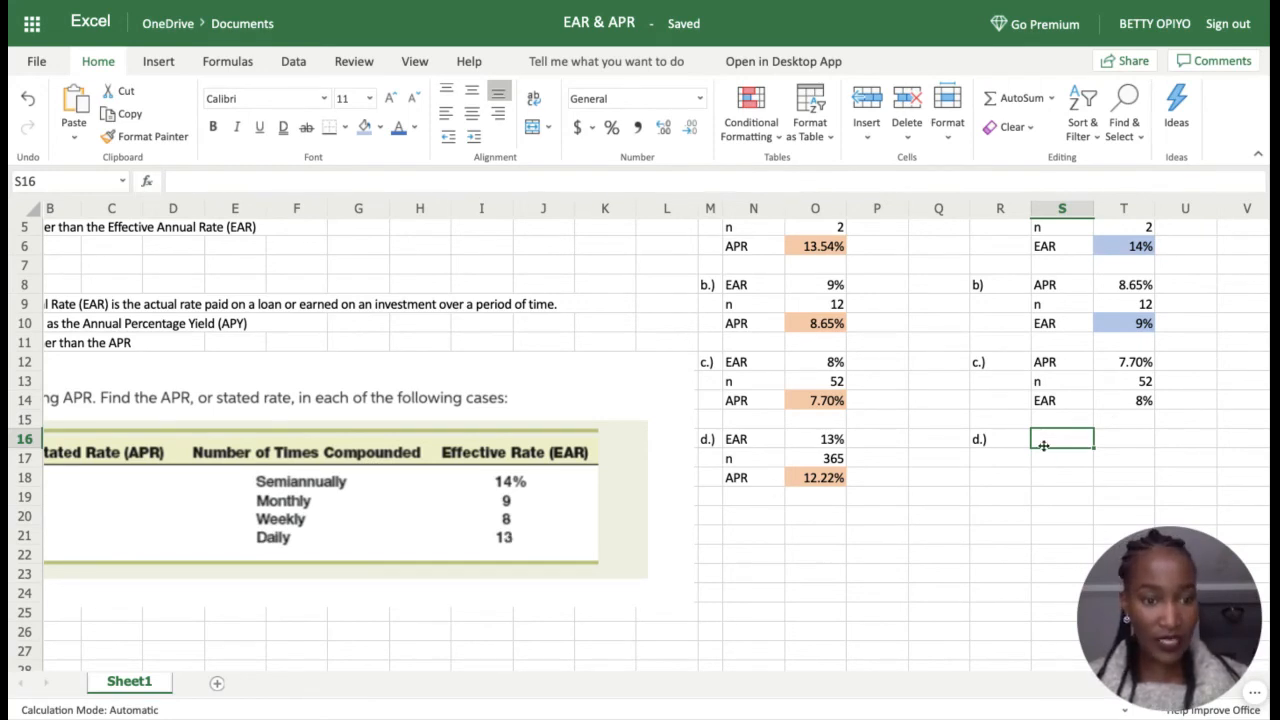
pyautogui.write('APR')
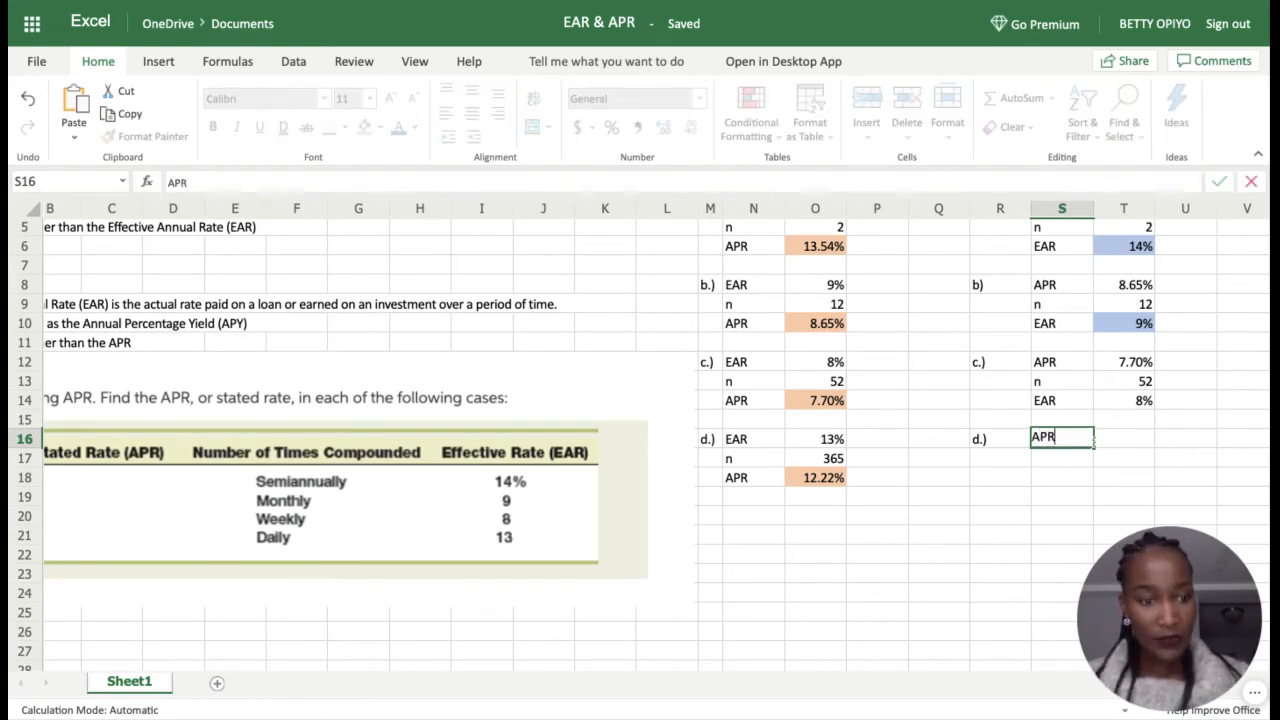
pyautogui.click(1106, 448)
pyautogui.write('=')
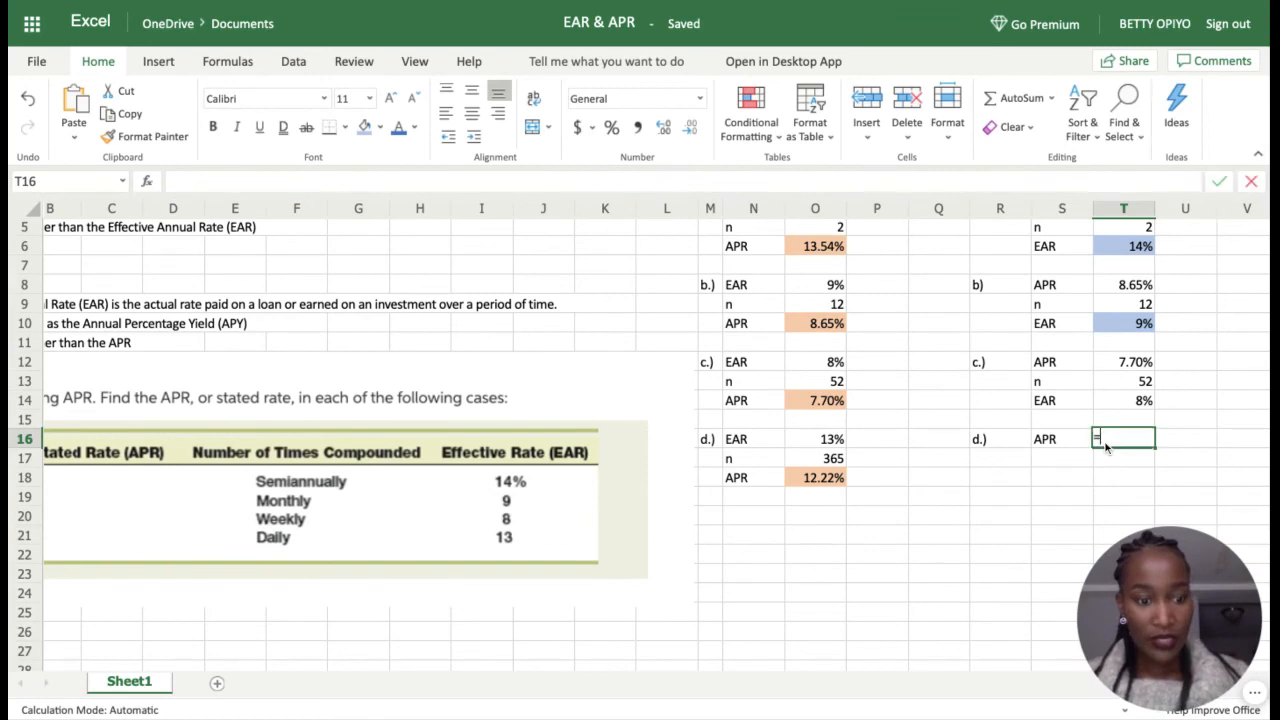
pyautogui.click(830, 478)
pyautogui.press('Return')
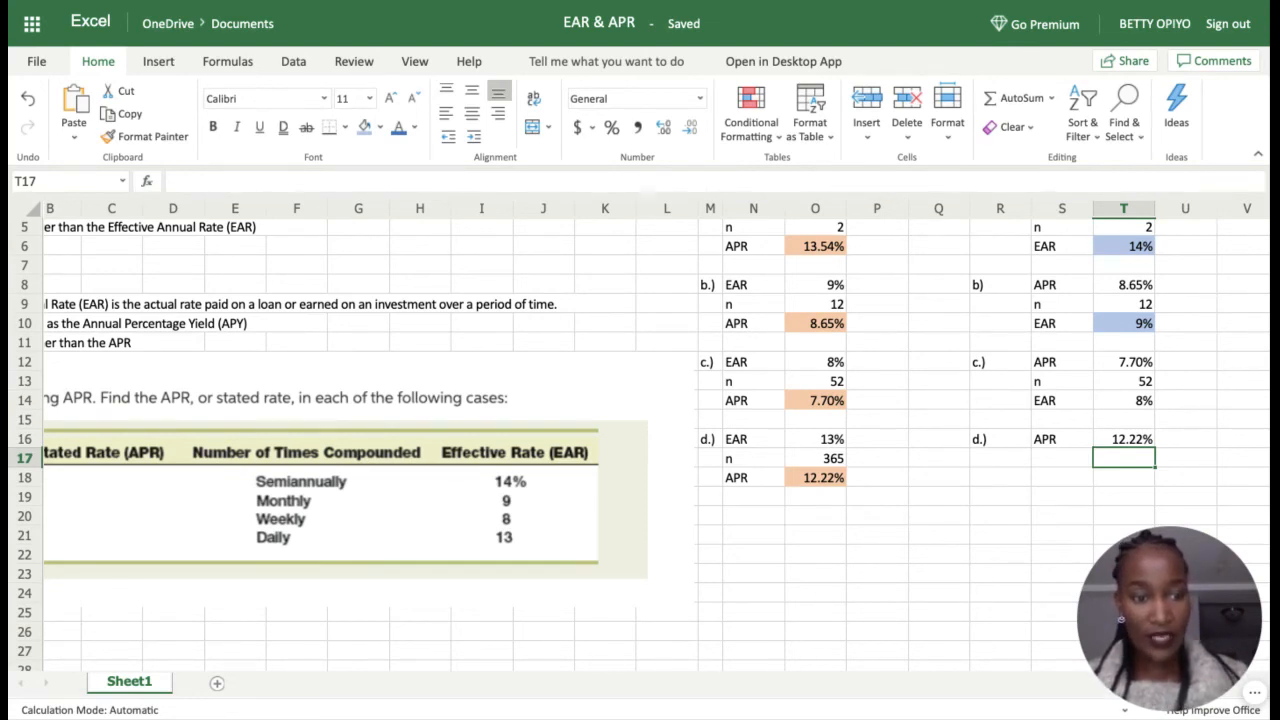
# Step: Add the 'n' label with a value of 365 for case d.)
pyautogui.click(1062, 458)
pyautogui.write('N')
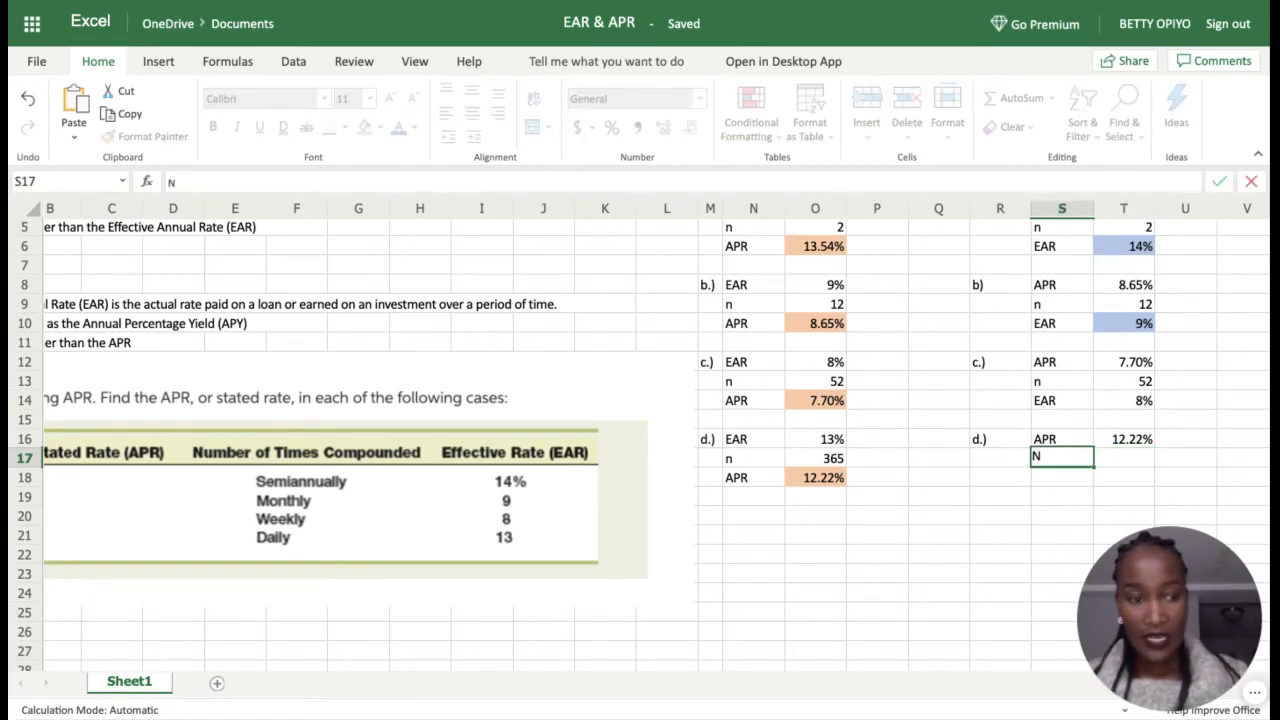
pyautogui.press('BackSpace')
pyautogui.write('n')
pyautogui.click(1118, 456)
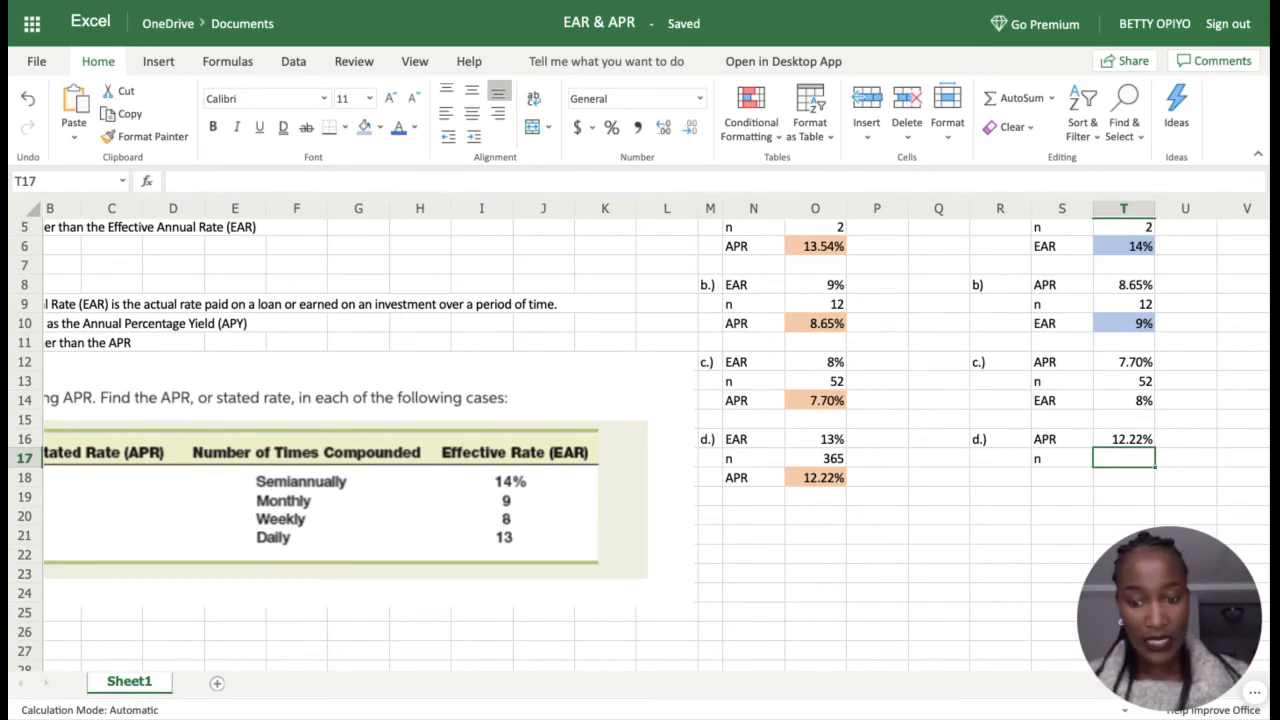
pyautogui.write('365')
pyautogui.press('Return')
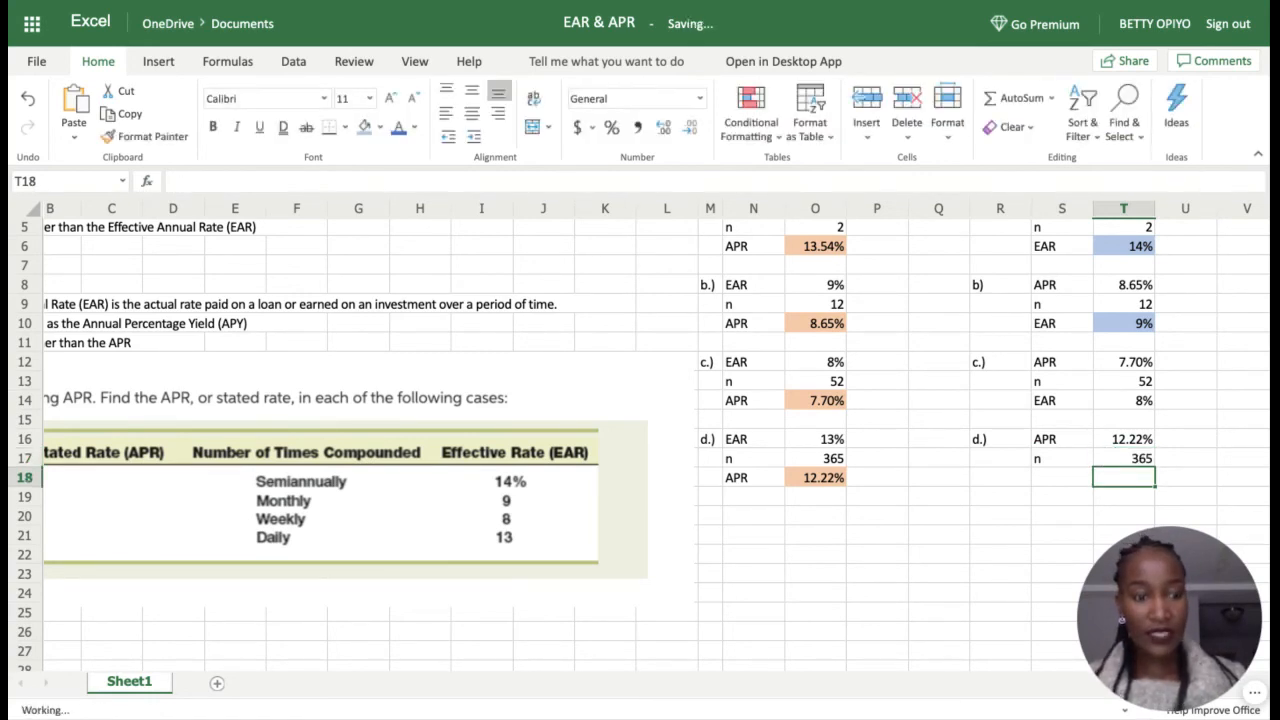
pyautogui.click(1066, 487)
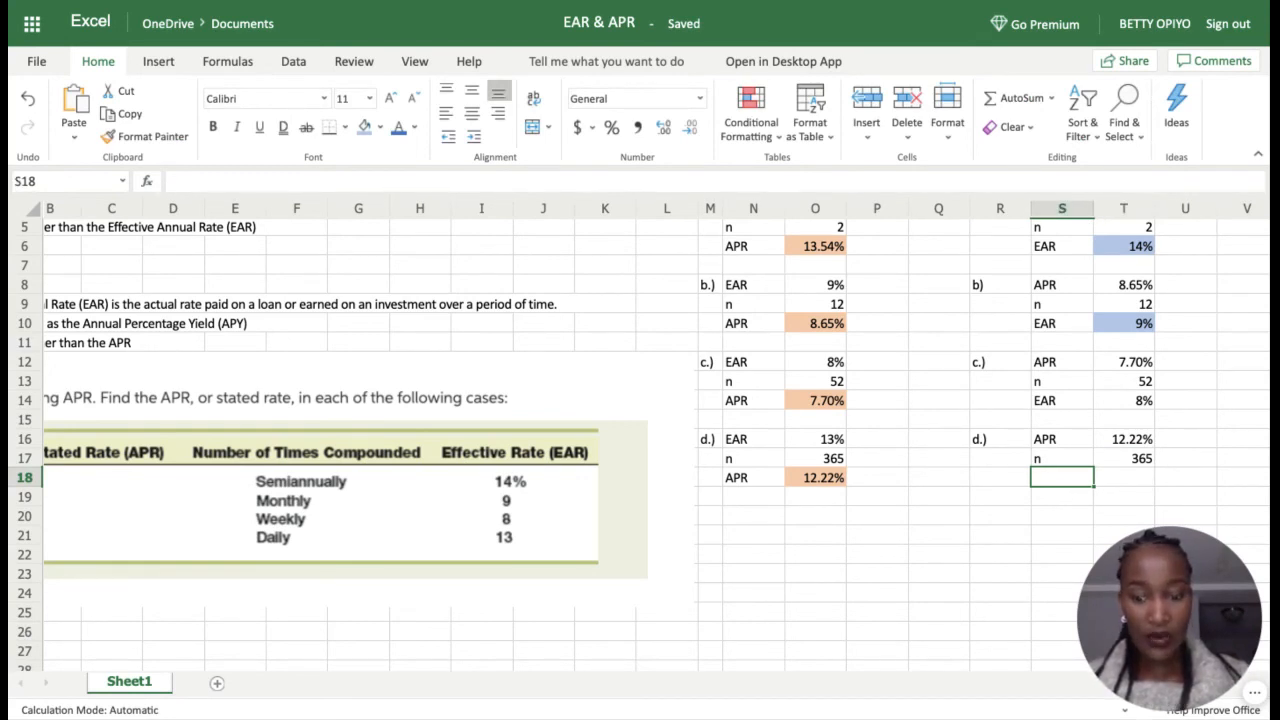
# Step: Label the row EAR and enter =EFFECT(T16,T17) as case d.)'s result
pyautogui.write('EAR')
pyautogui.click(1138, 486)
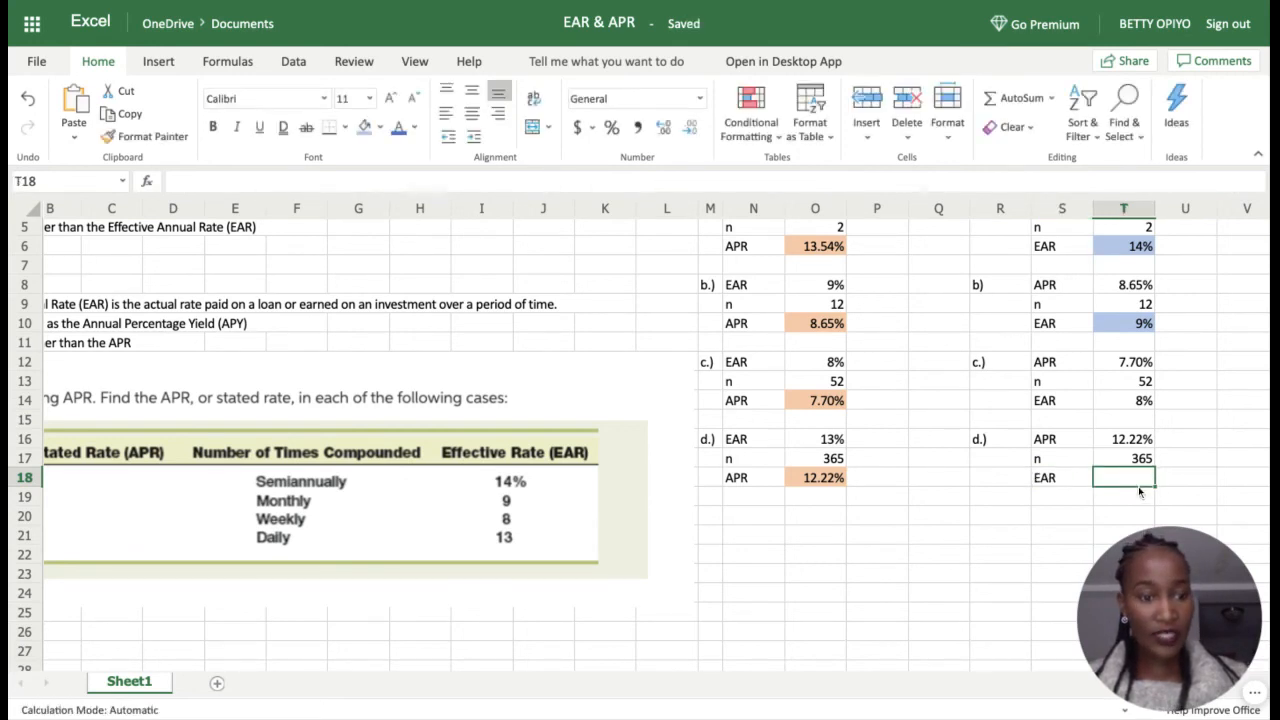
pyautogui.write('=EFF')
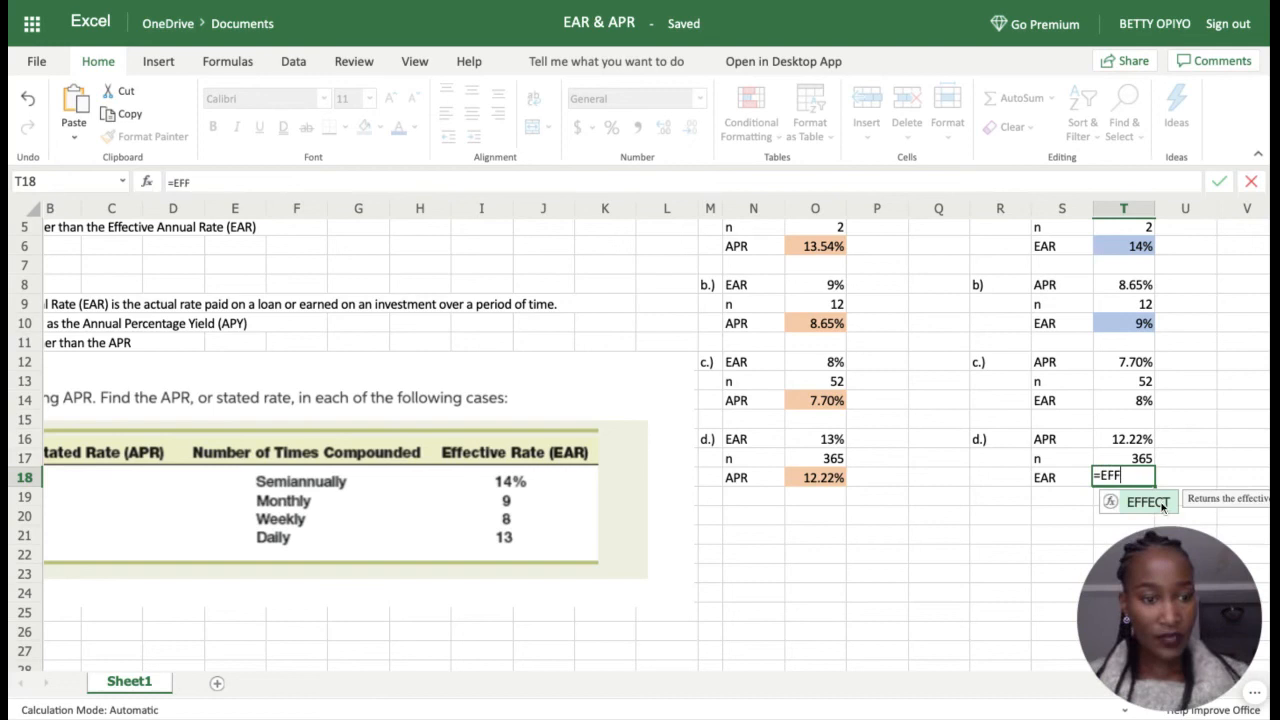
pyautogui.click(1162, 505)
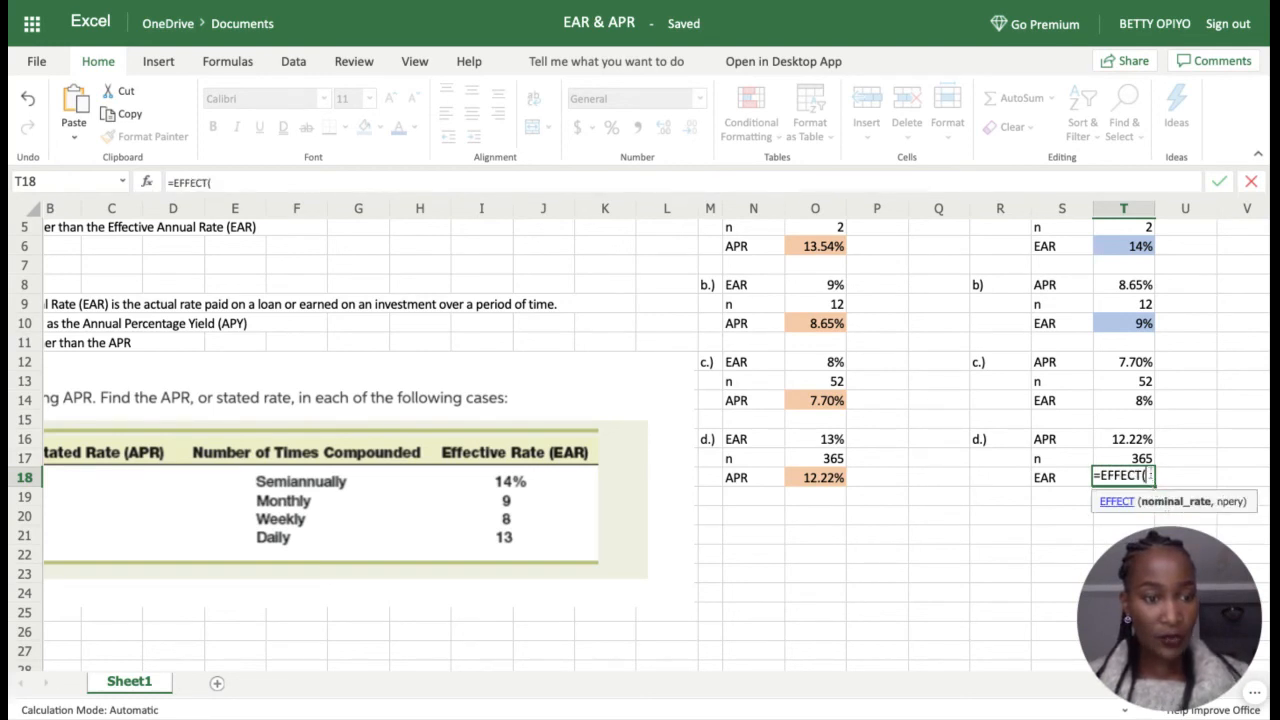
pyautogui.click(1140, 444)
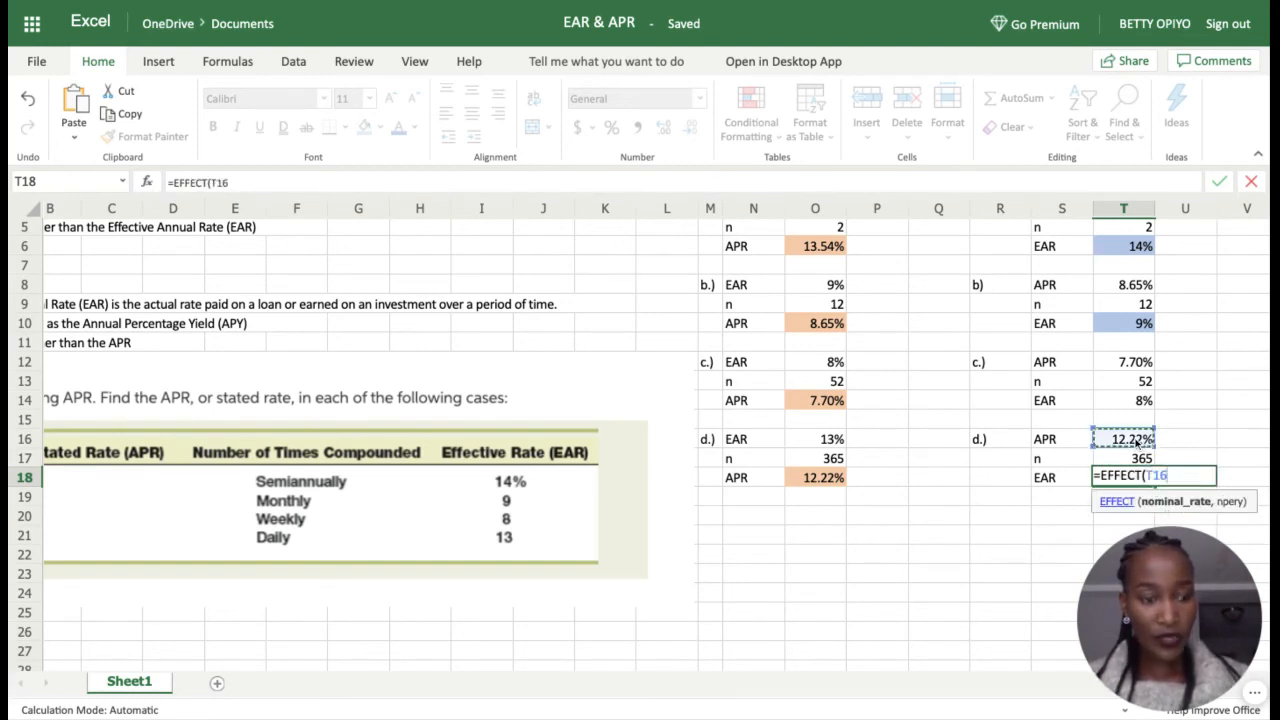
pyautogui.write(',')
pyautogui.click(1135, 460)
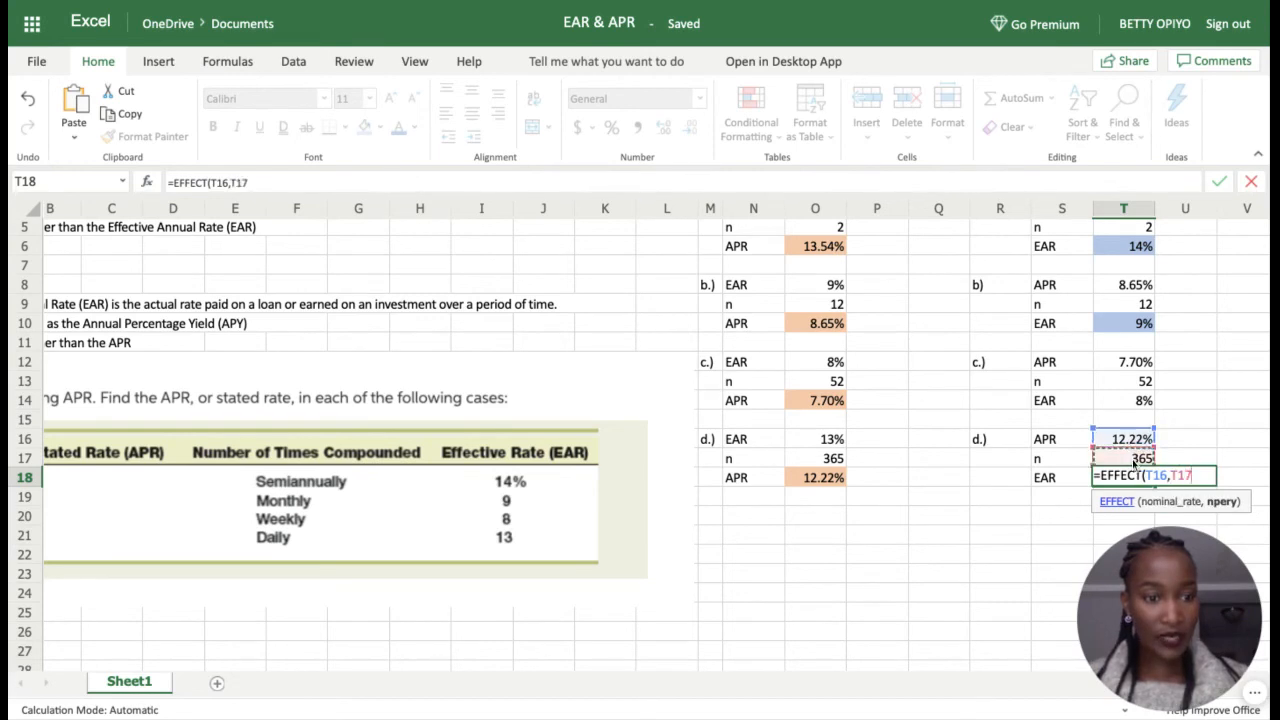
pyautogui.write(')')
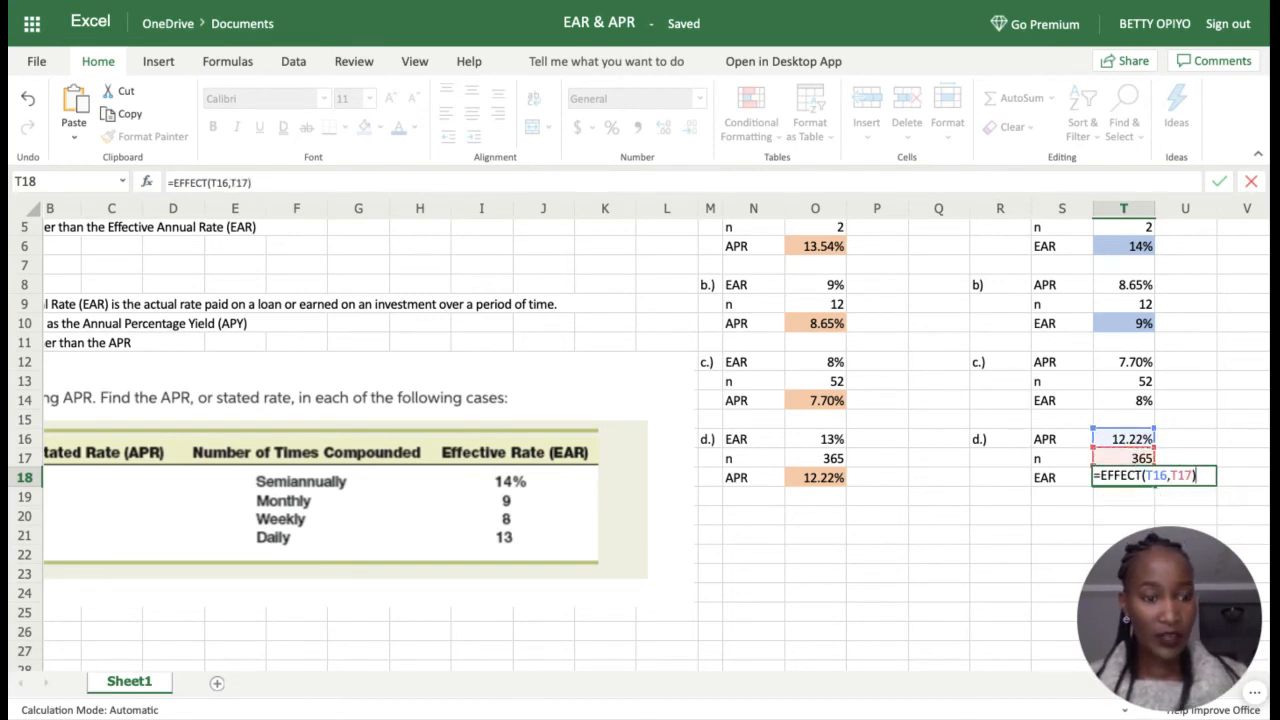
pyautogui.press('Return')
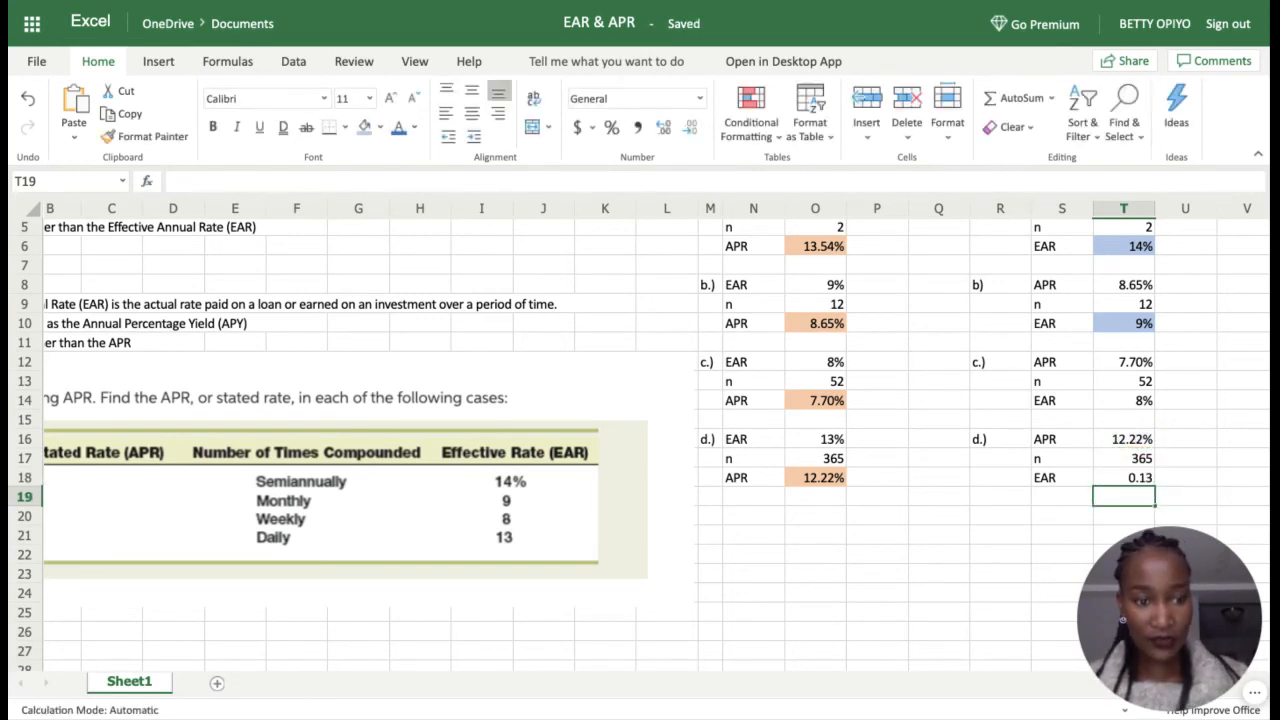
# Step: Format case d.)'s EAR in T18 as a percentage with no decimals, showing 13%
pyautogui.click(1146, 478)
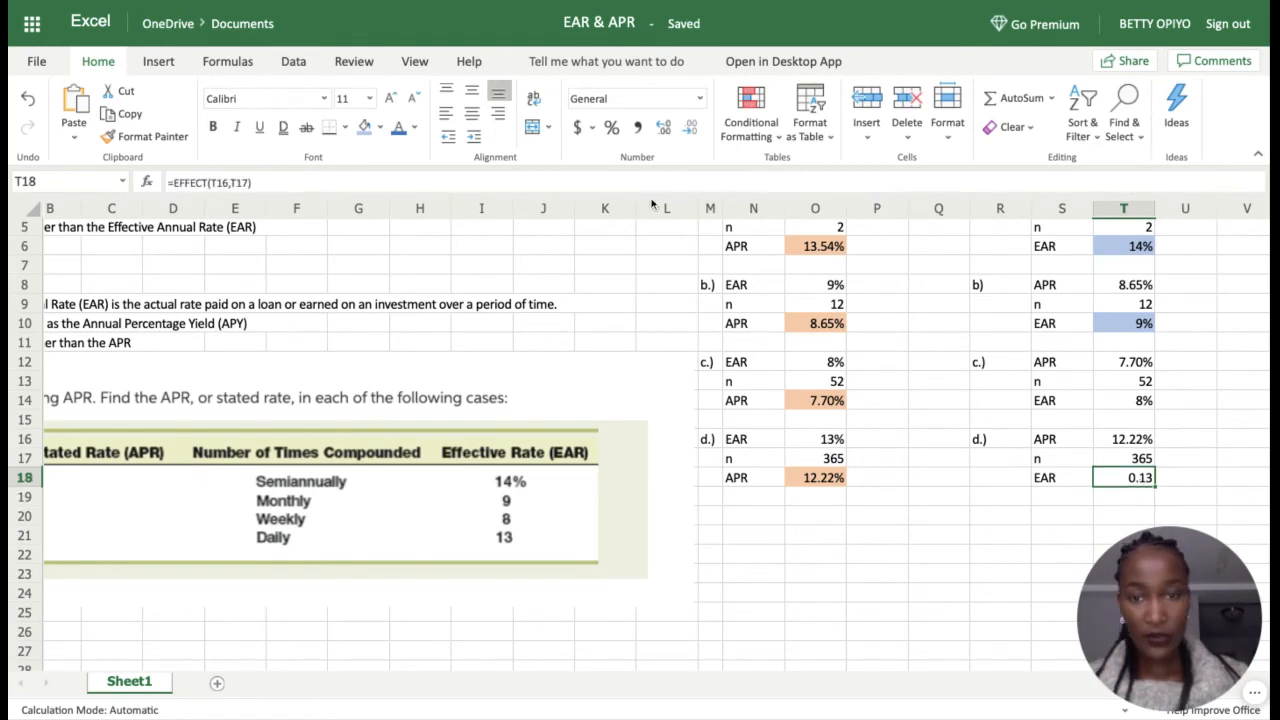
pyautogui.click(611, 128)
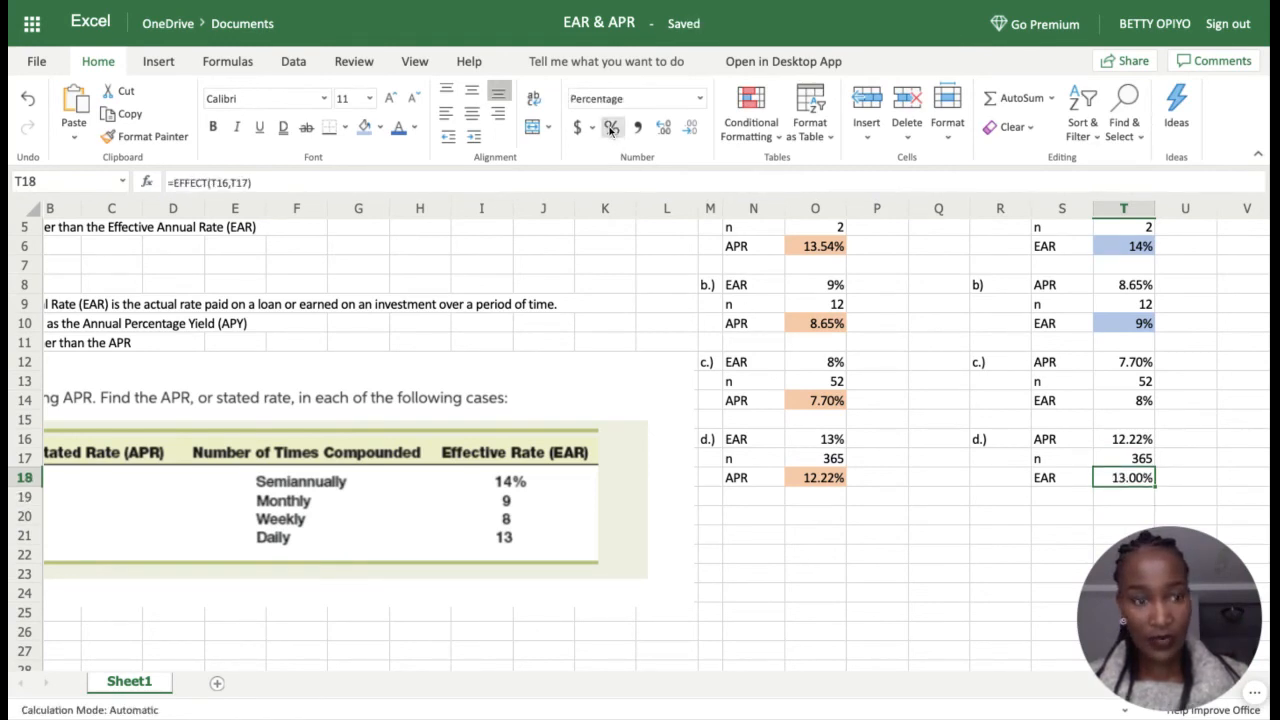
pyautogui.click(690, 127)
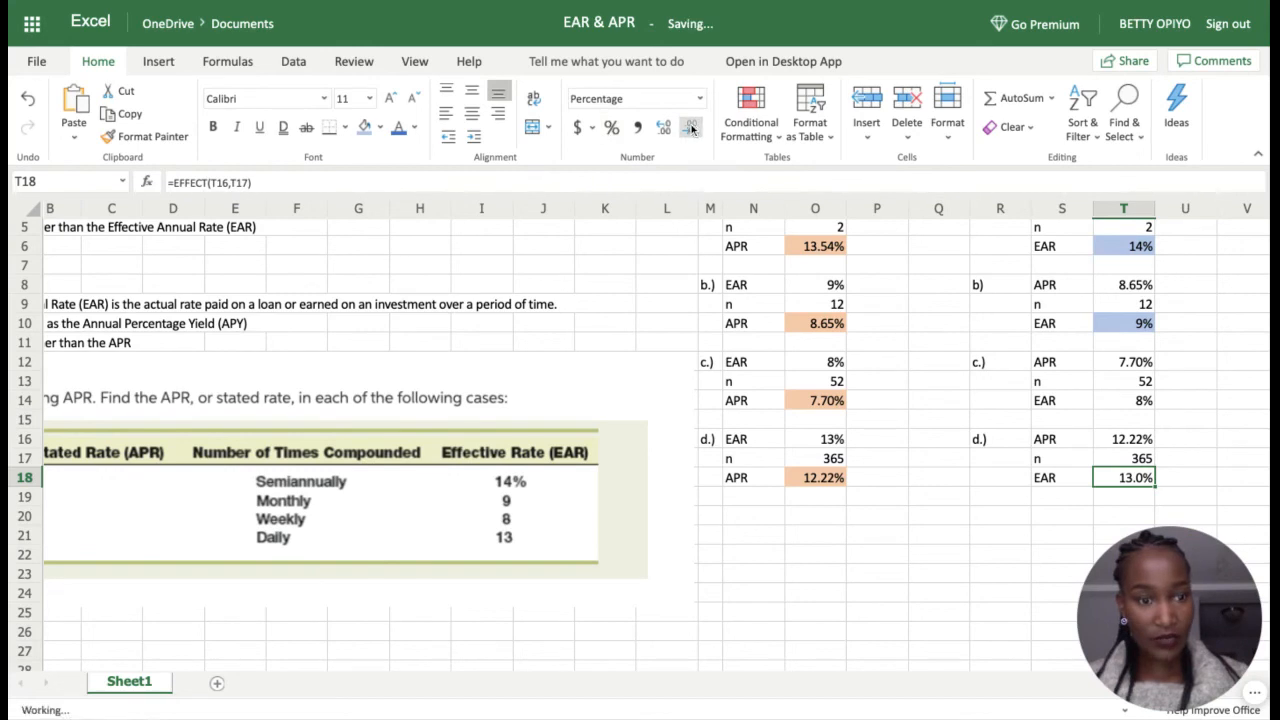
pyautogui.click(690, 127)
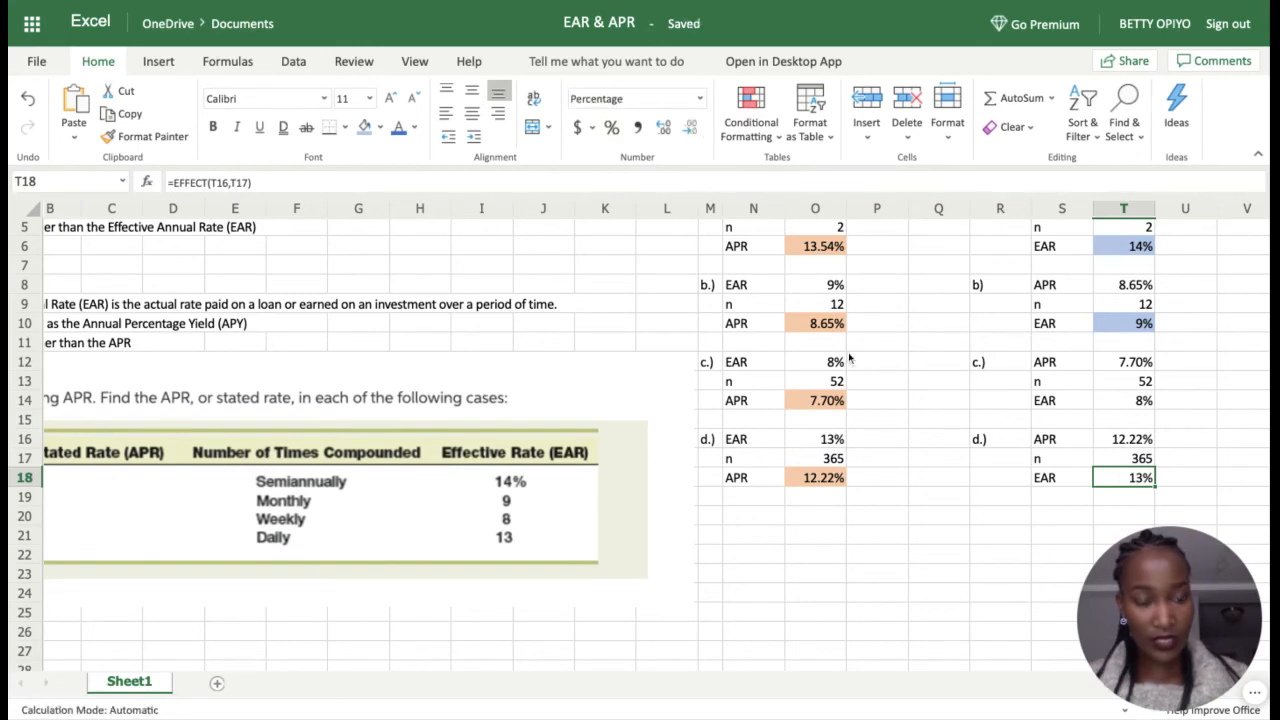
pyautogui.click(1103, 518)
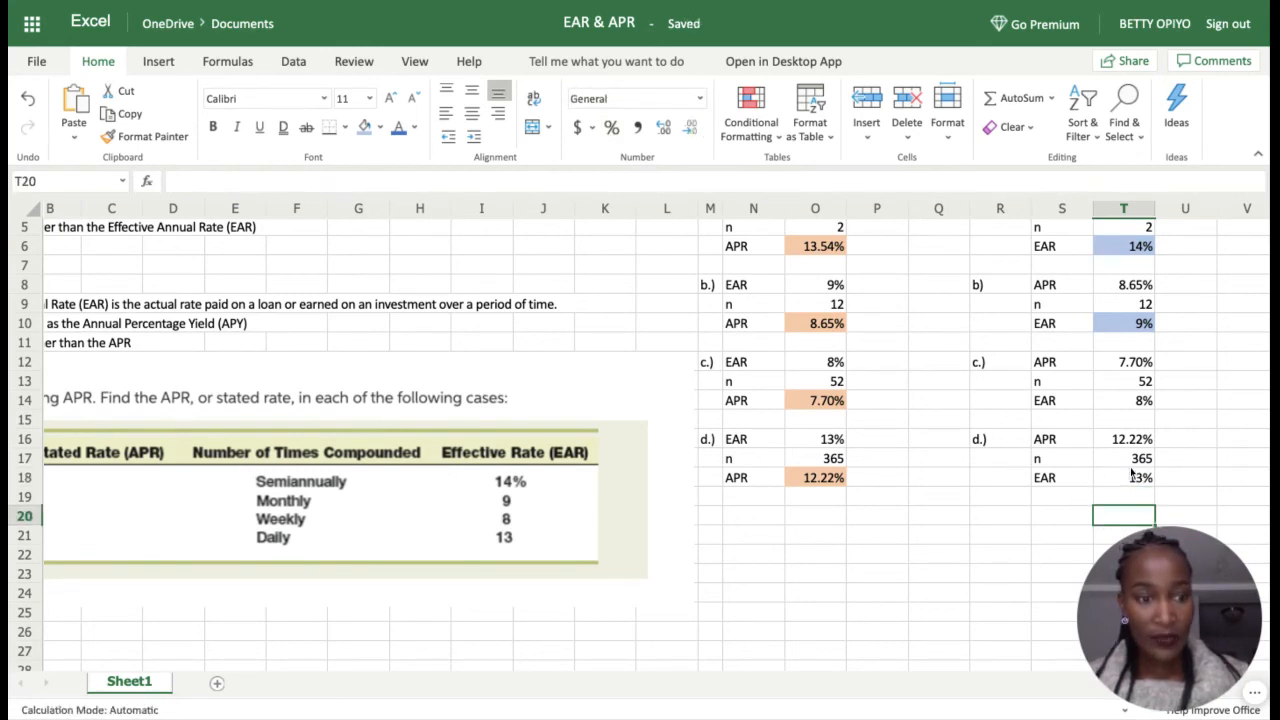
pyautogui.click(1138, 478)
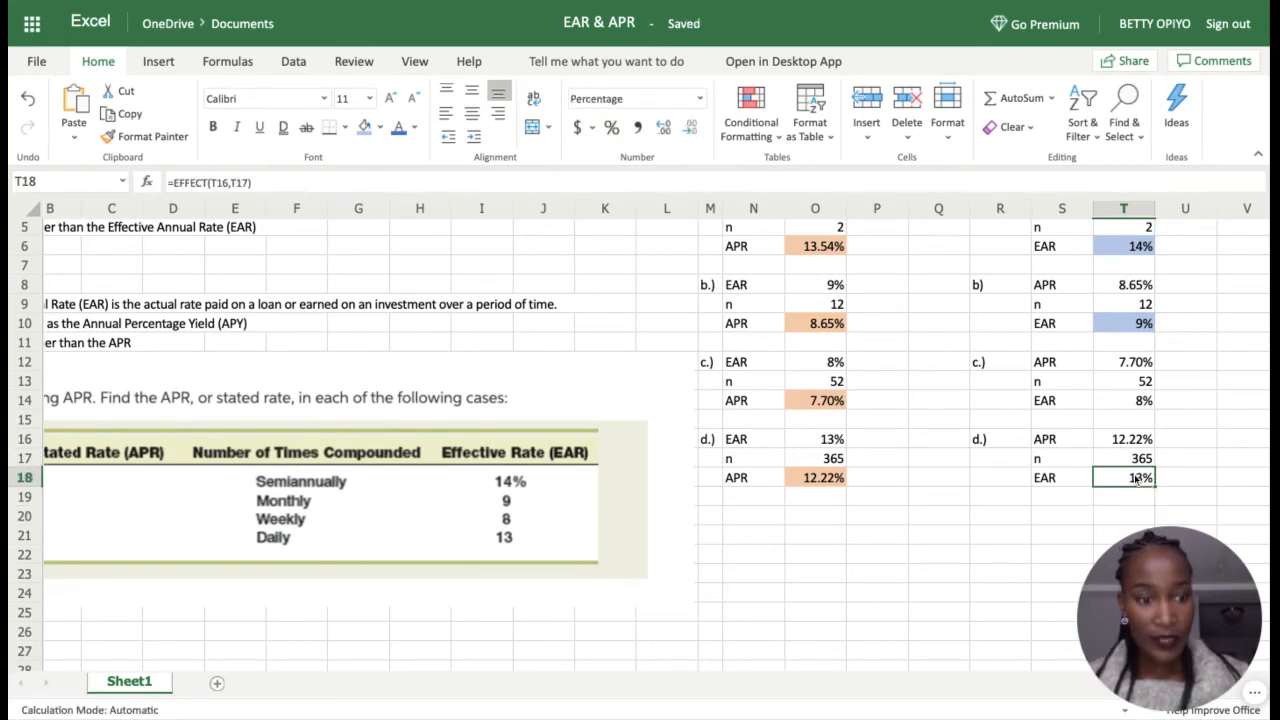
# Step: Apply the light blue fill to the EAR results in T18 (13%) and T14 (8%)
pyautogui.click(364, 127)
pyautogui.click(1140, 405)
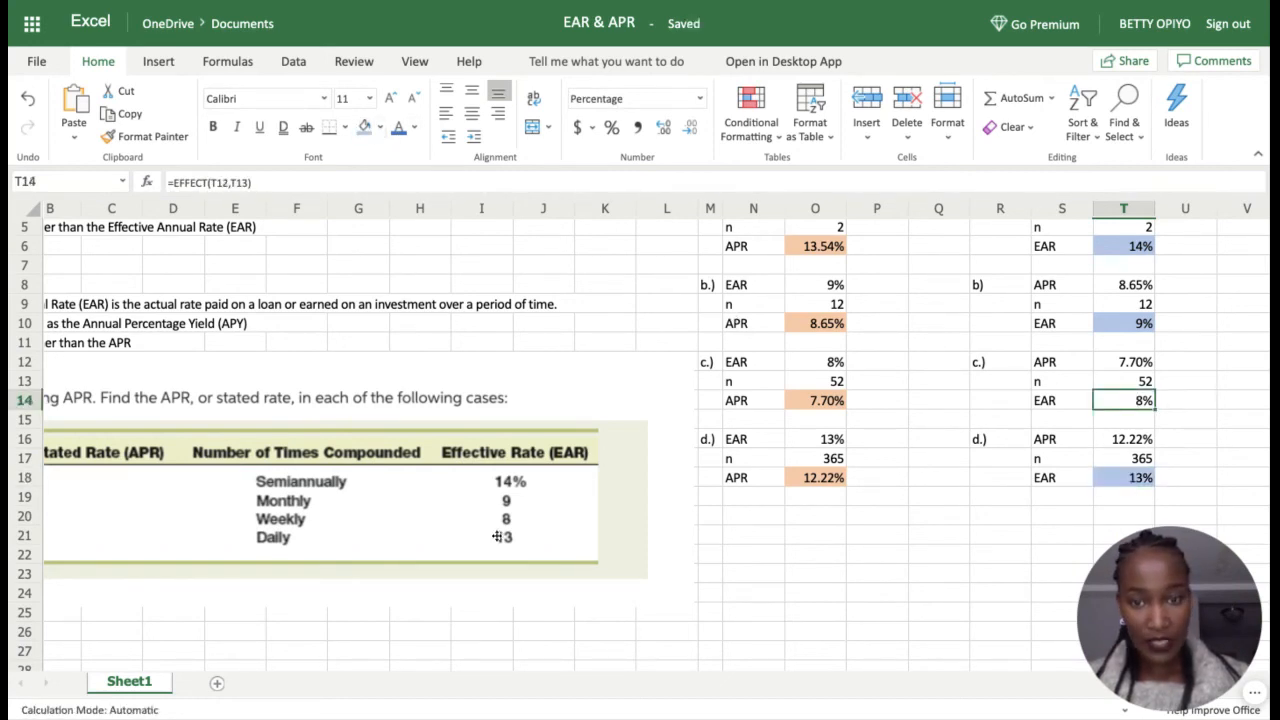
pyautogui.click(364, 130)
pyautogui.click(1110, 478)
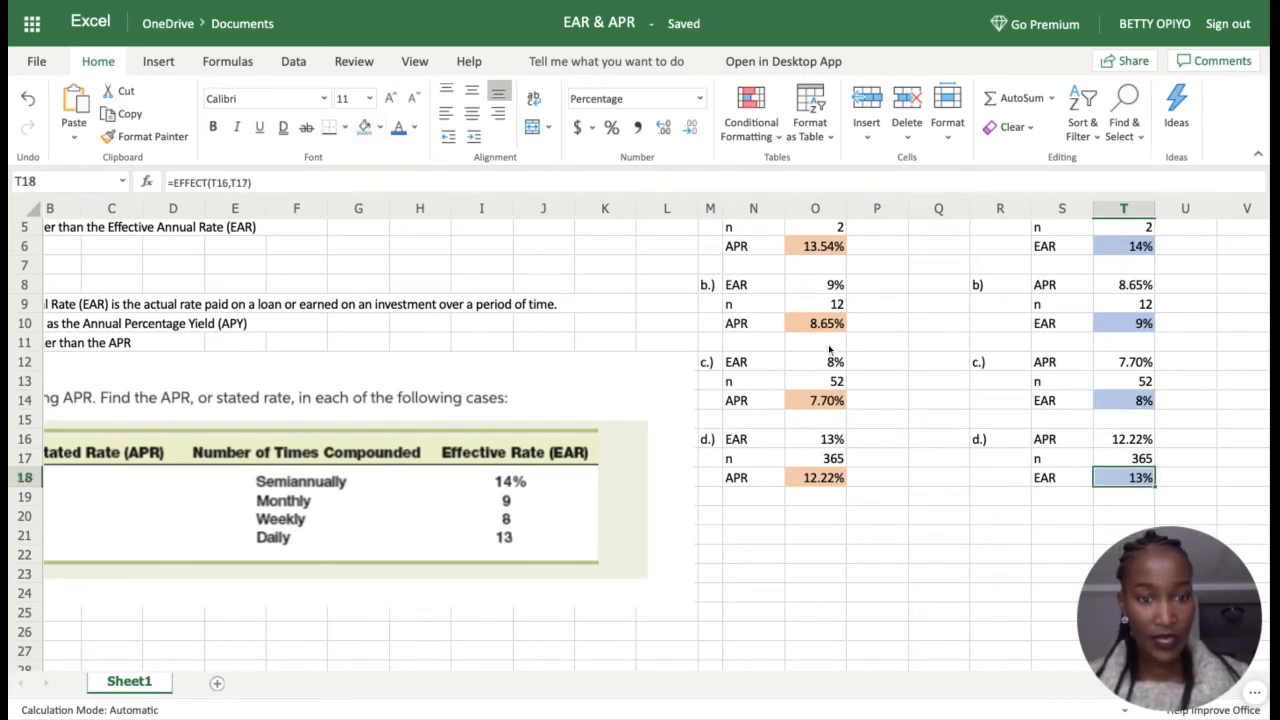
pyautogui.click(818, 248)
pyautogui.scroll(3, 818, 332)
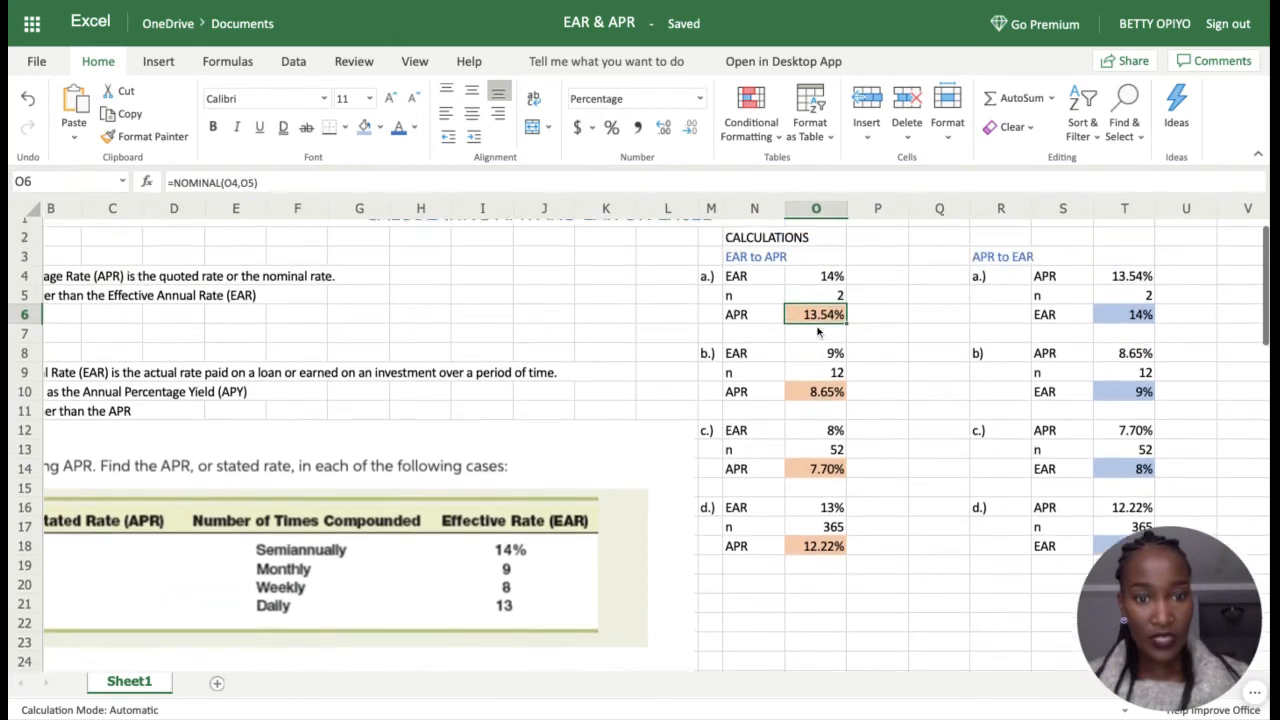
pyautogui.scroll(1, 818, 332)
pyautogui.scroll(-2, 818, 332)
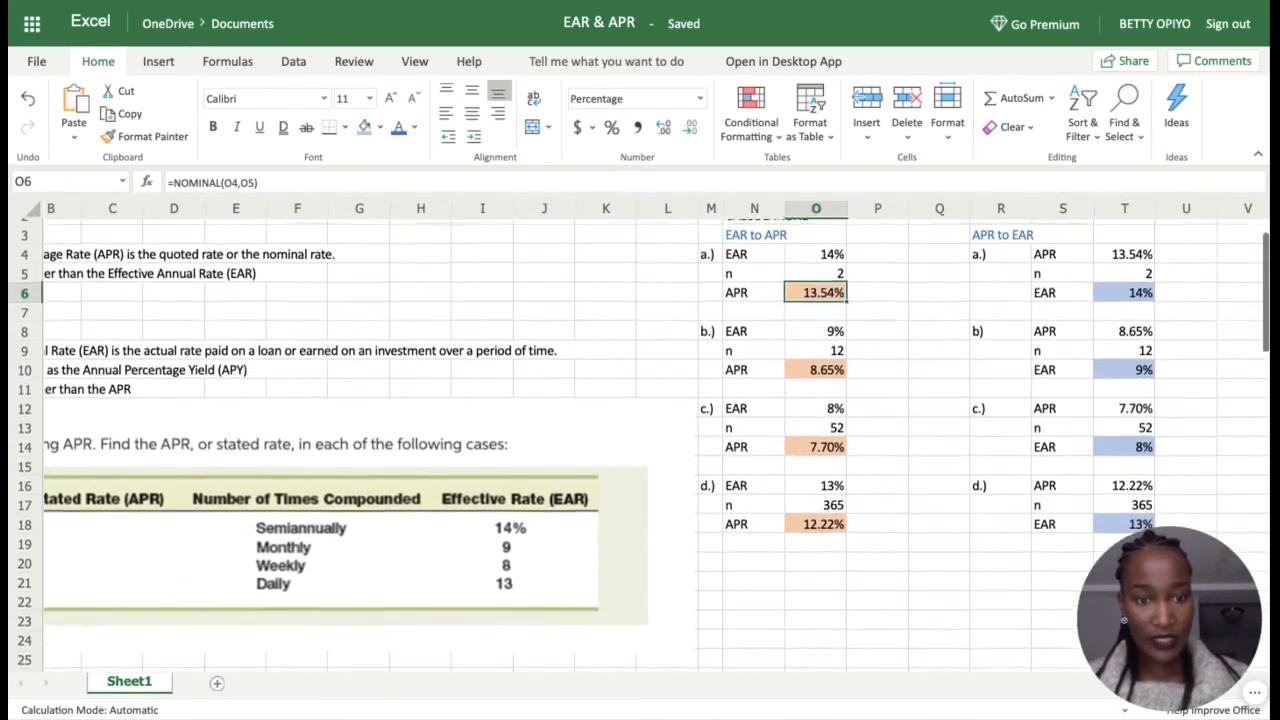
pyautogui.scroll(1, 640, 444)
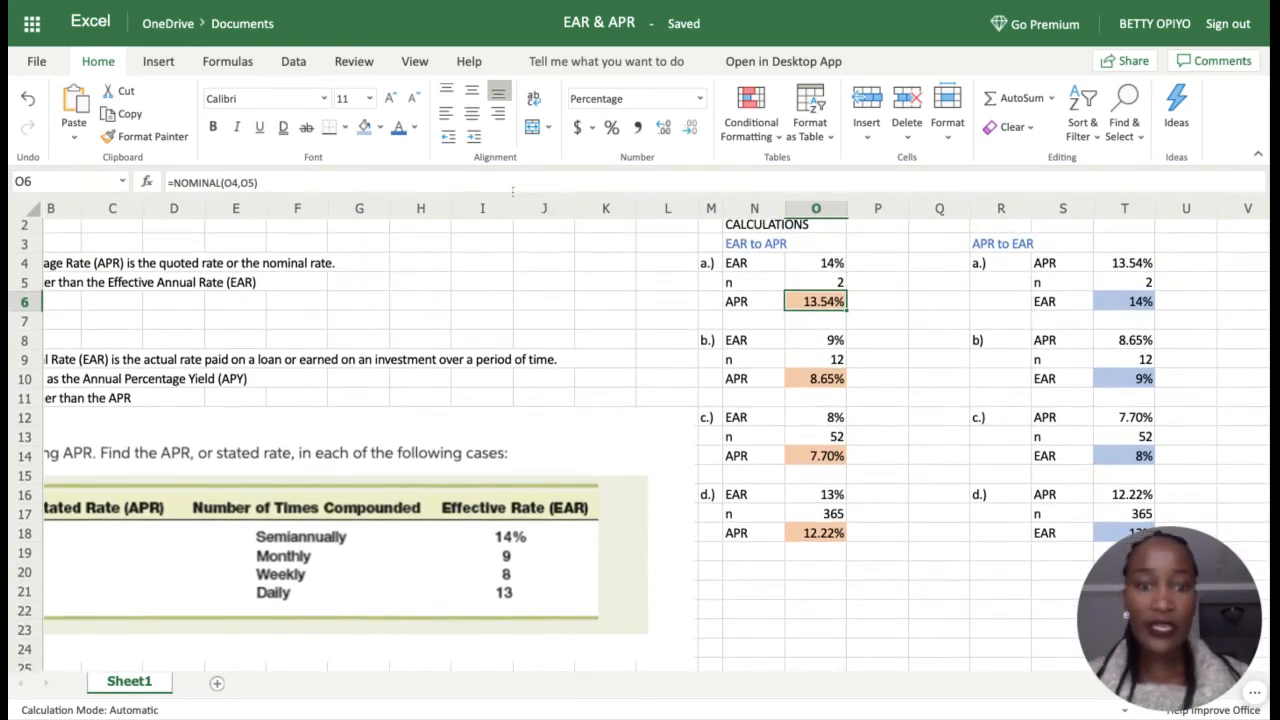
pyautogui.click(689, 129)
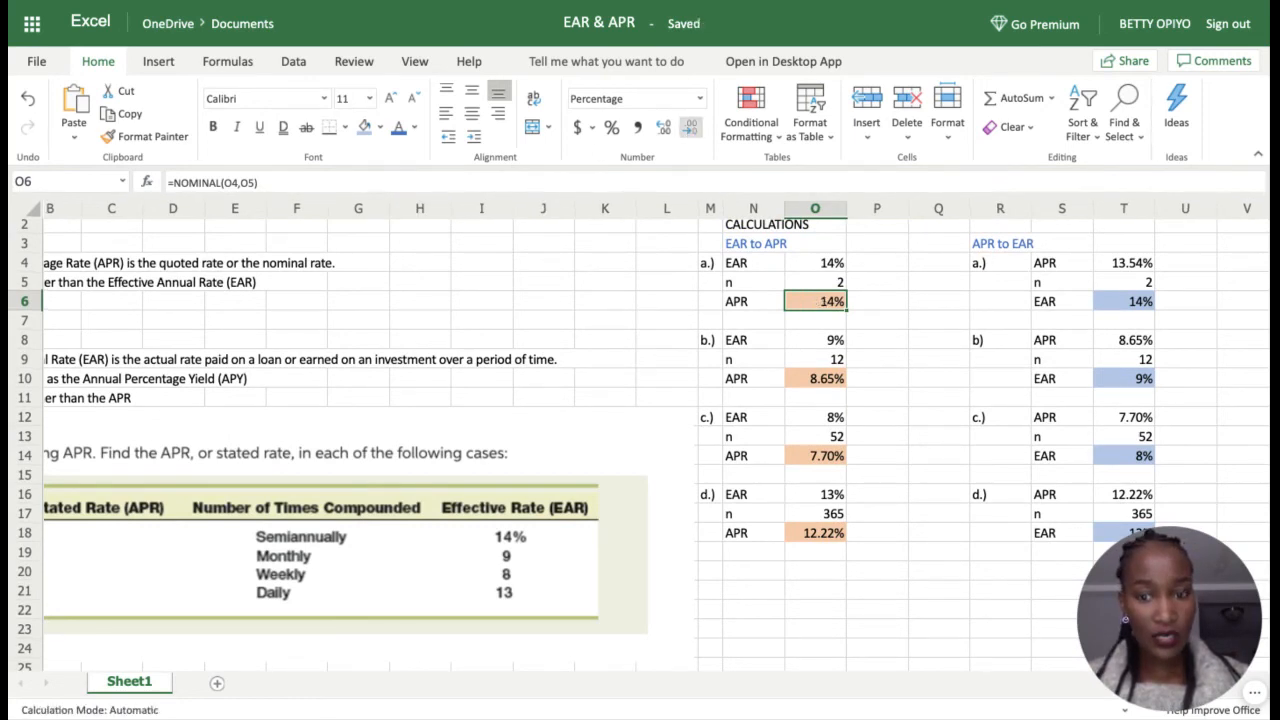
pyautogui.click(665, 129)
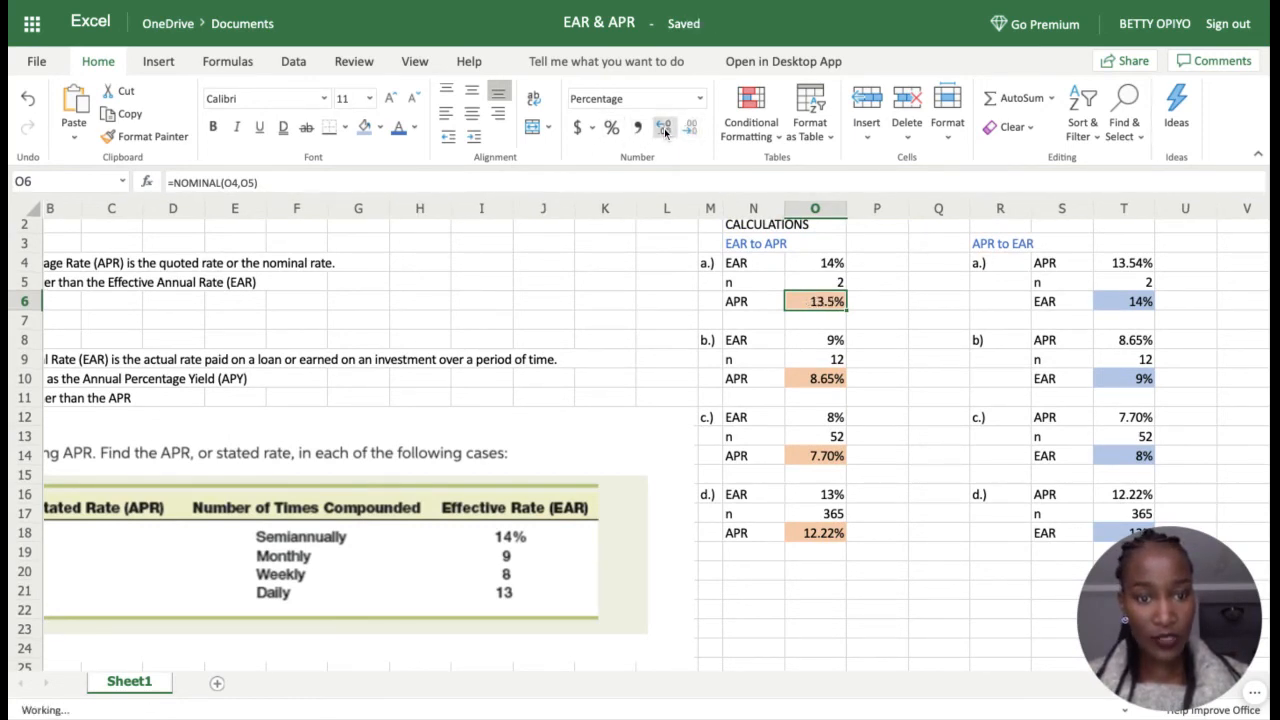
pyautogui.click(665, 129)
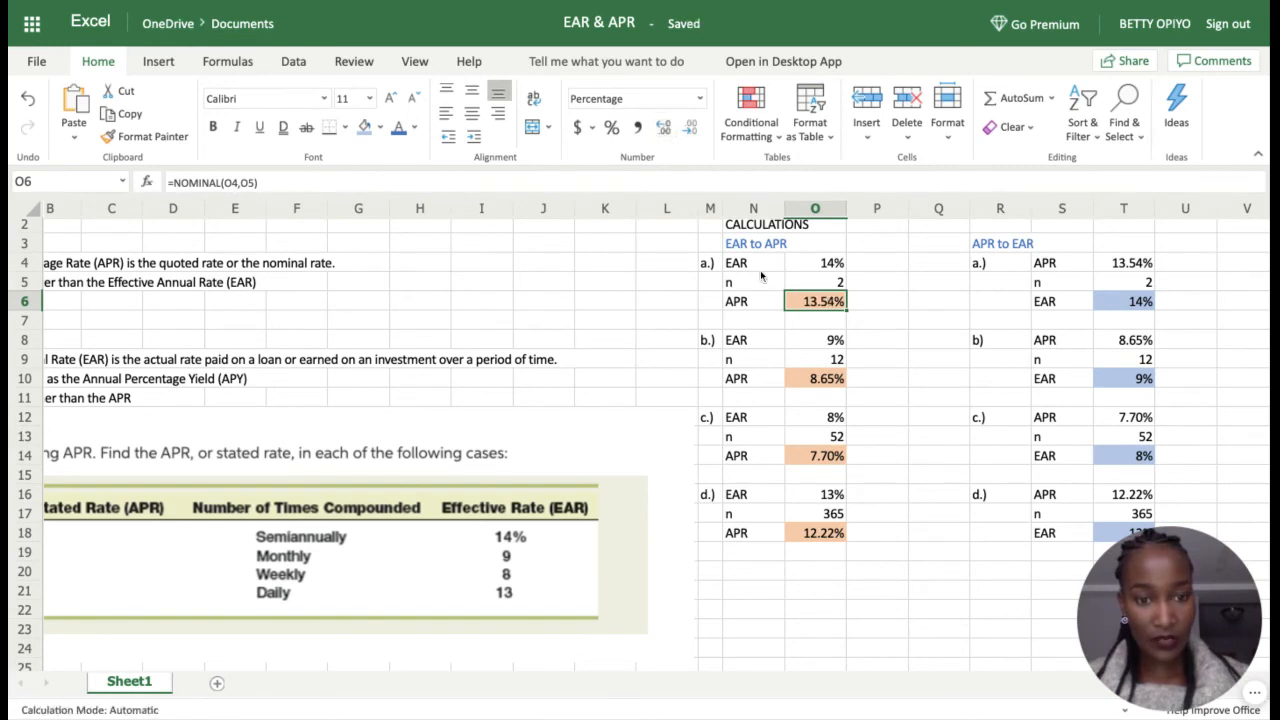
pyautogui.click(889, 346)
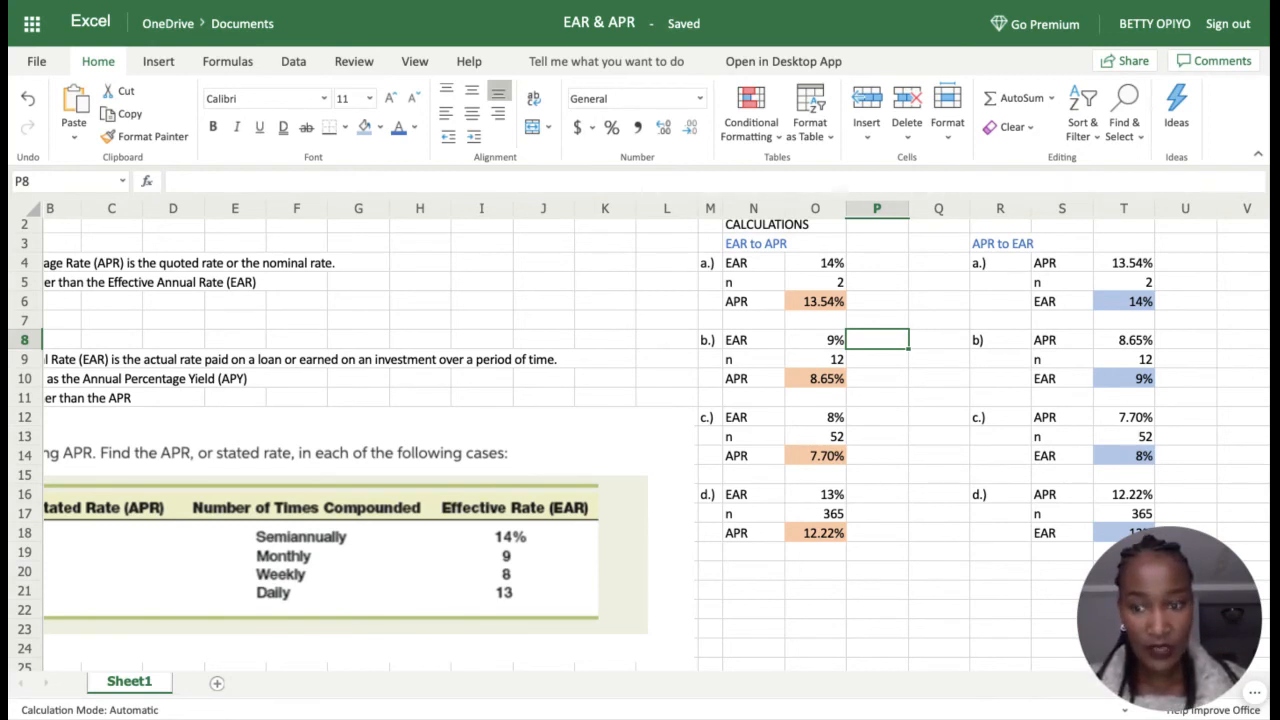
pyautogui.scroll(-1, 640, 436)
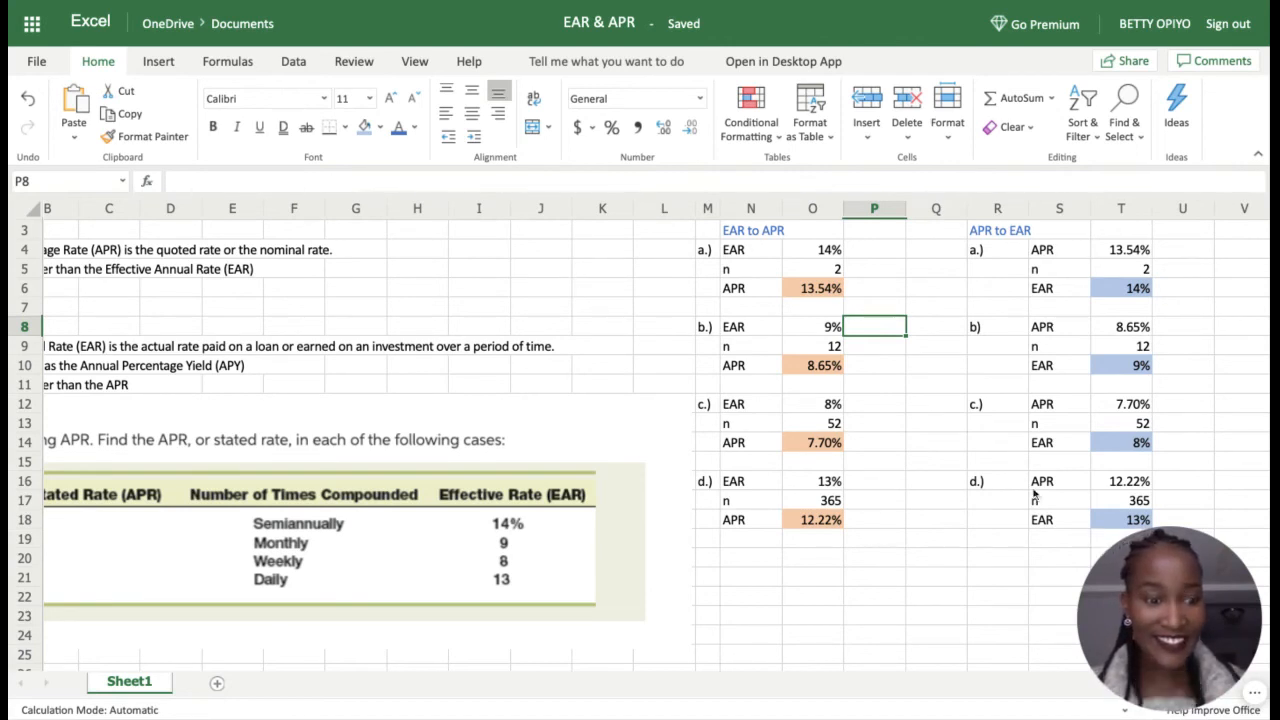
pyautogui.hscroll(1, 1036, 546)
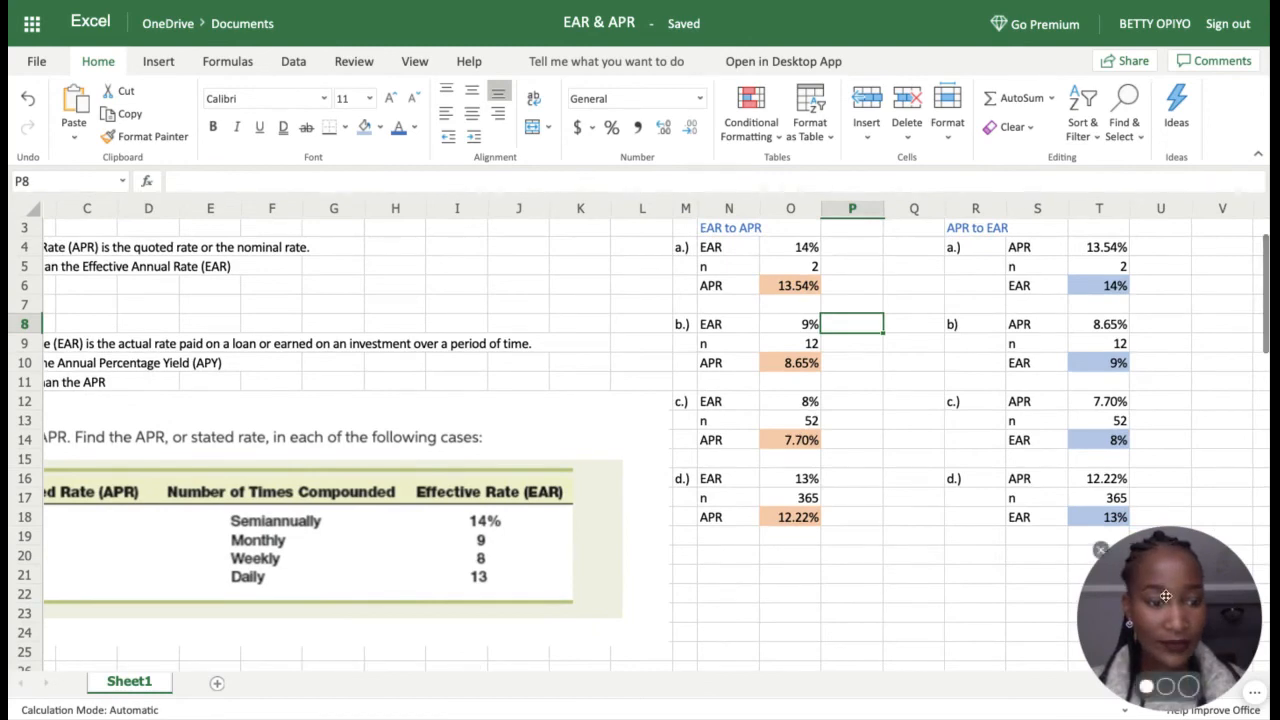
pyautogui.moveTo(1168, 601); pyautogui.dragTo(917, 579)
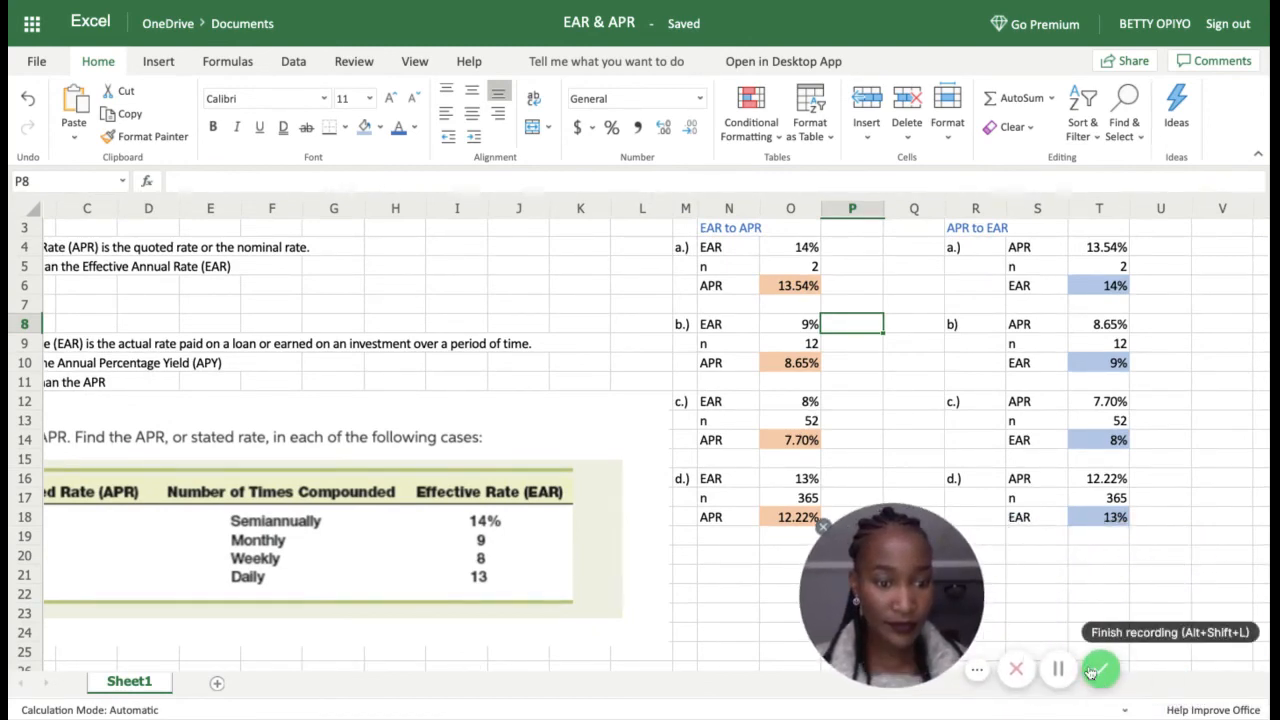